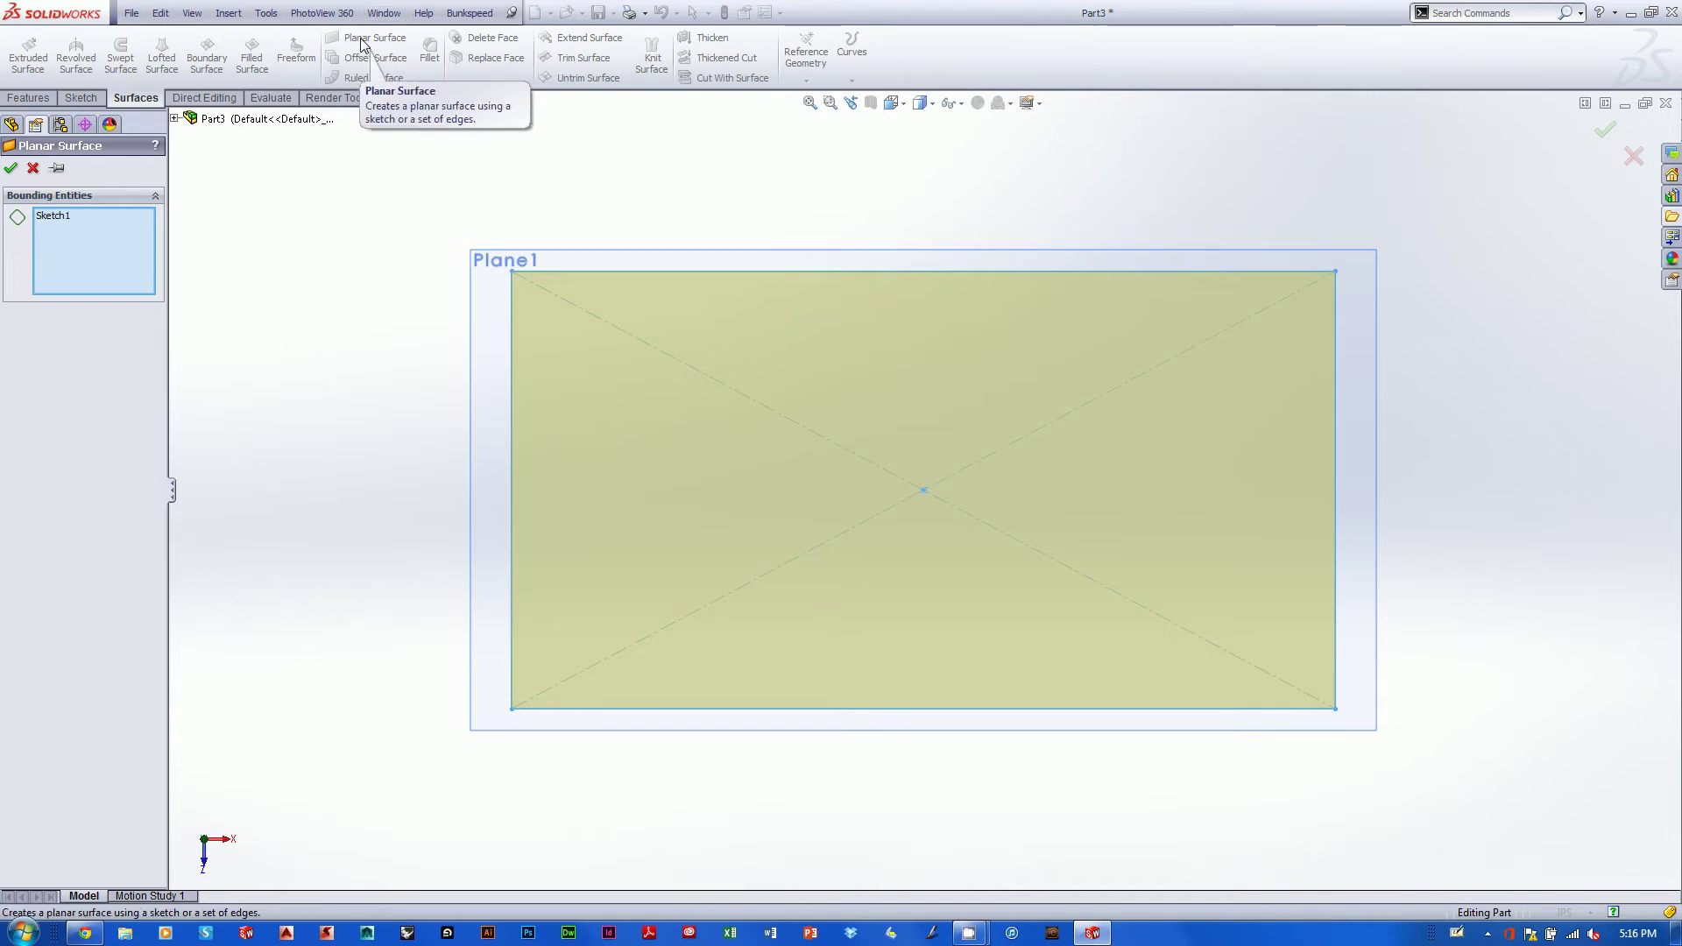
Create a planar surface from the rectangular sketch on Plane1 and show it in trimetric view.
click(1605, 131)
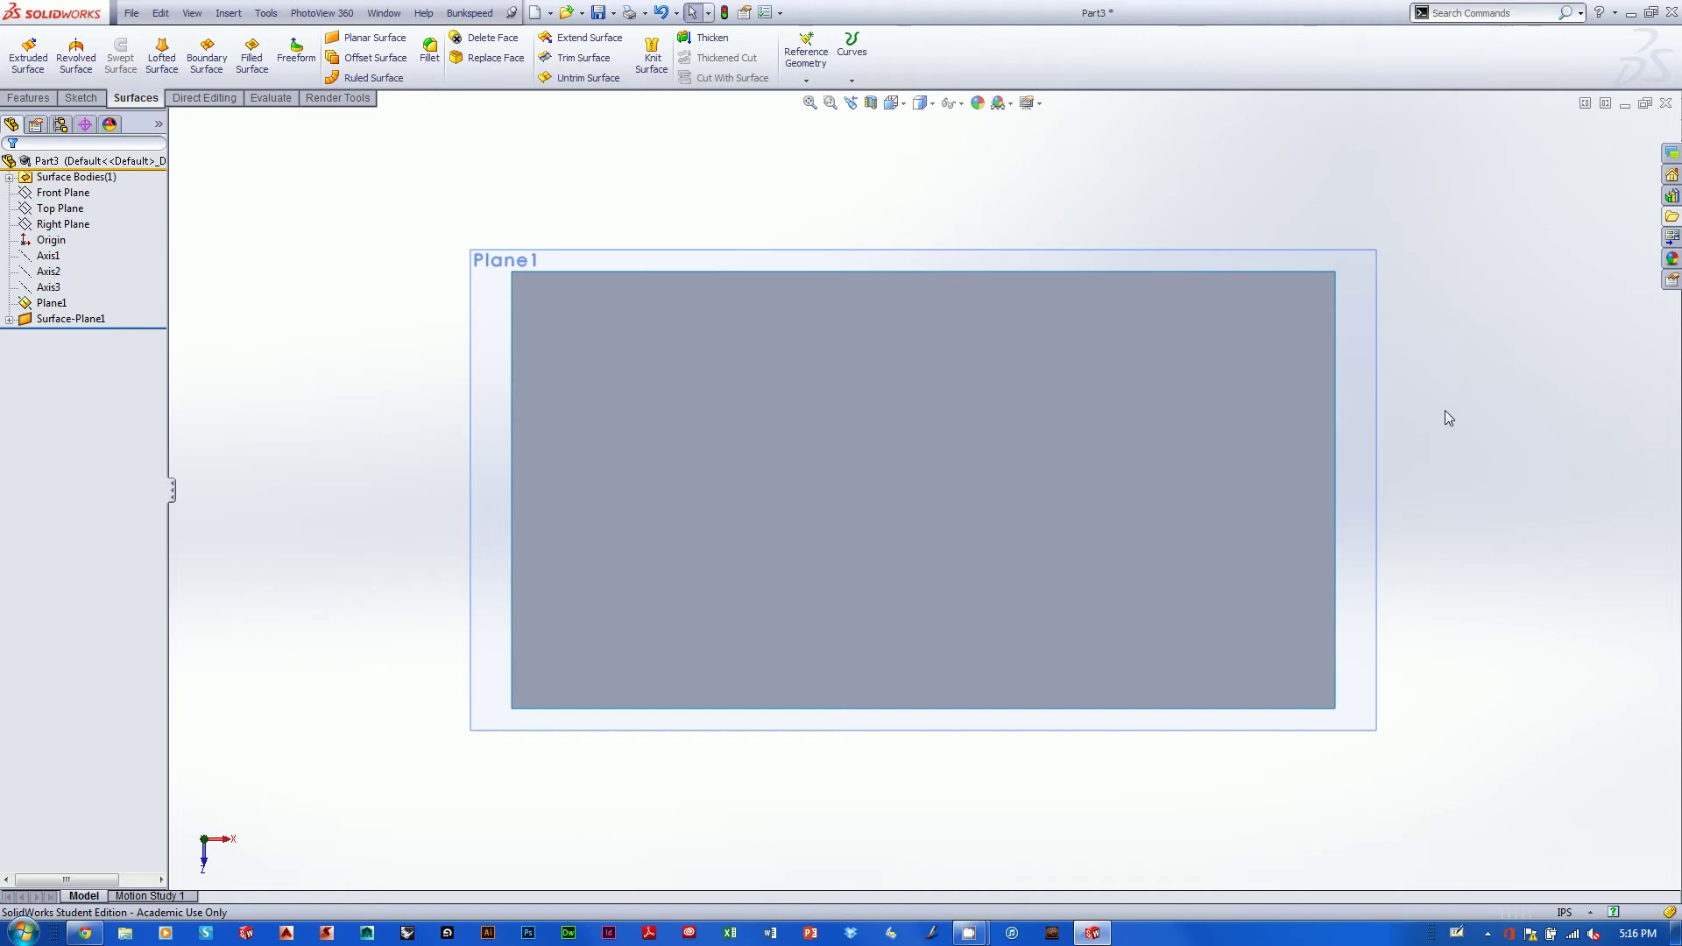
middle_drag(1443, 410, 1493, 326)
key(ctrl+7)
mouse_move(716, 386)
shift+middle_down()
mouse_move(763, 372)
mouse_move(723, 414)
shift+middle_up()
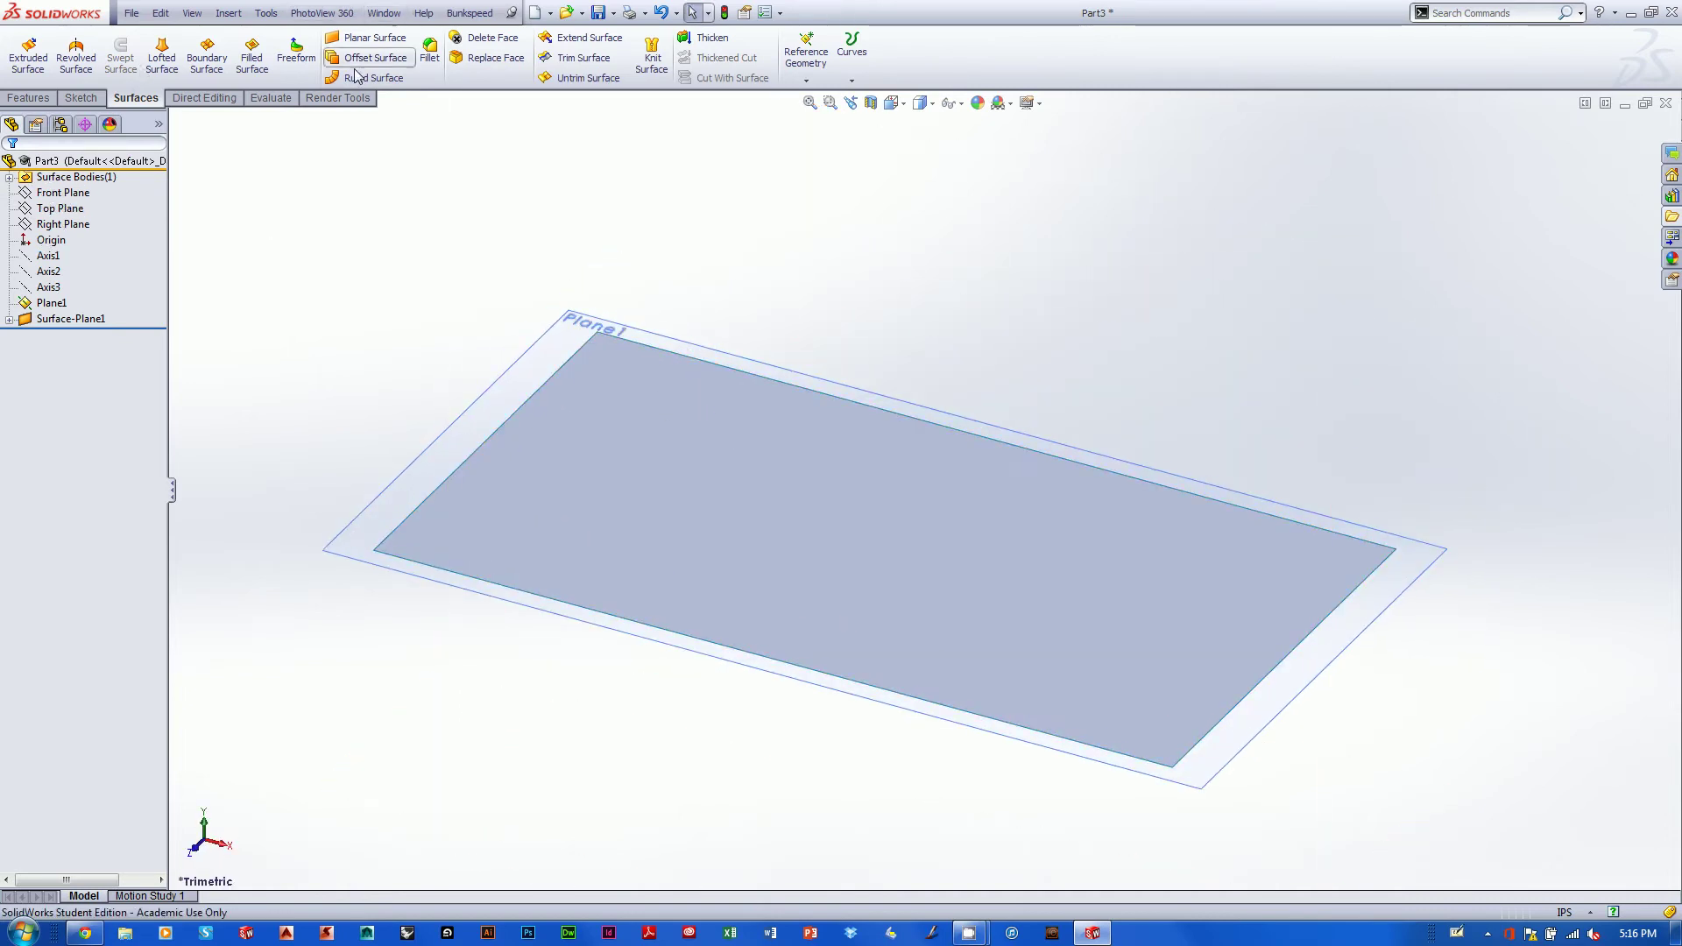
Start a Freeform on the planar face with Direction 1 symmetry enabled.
click(297, 62)
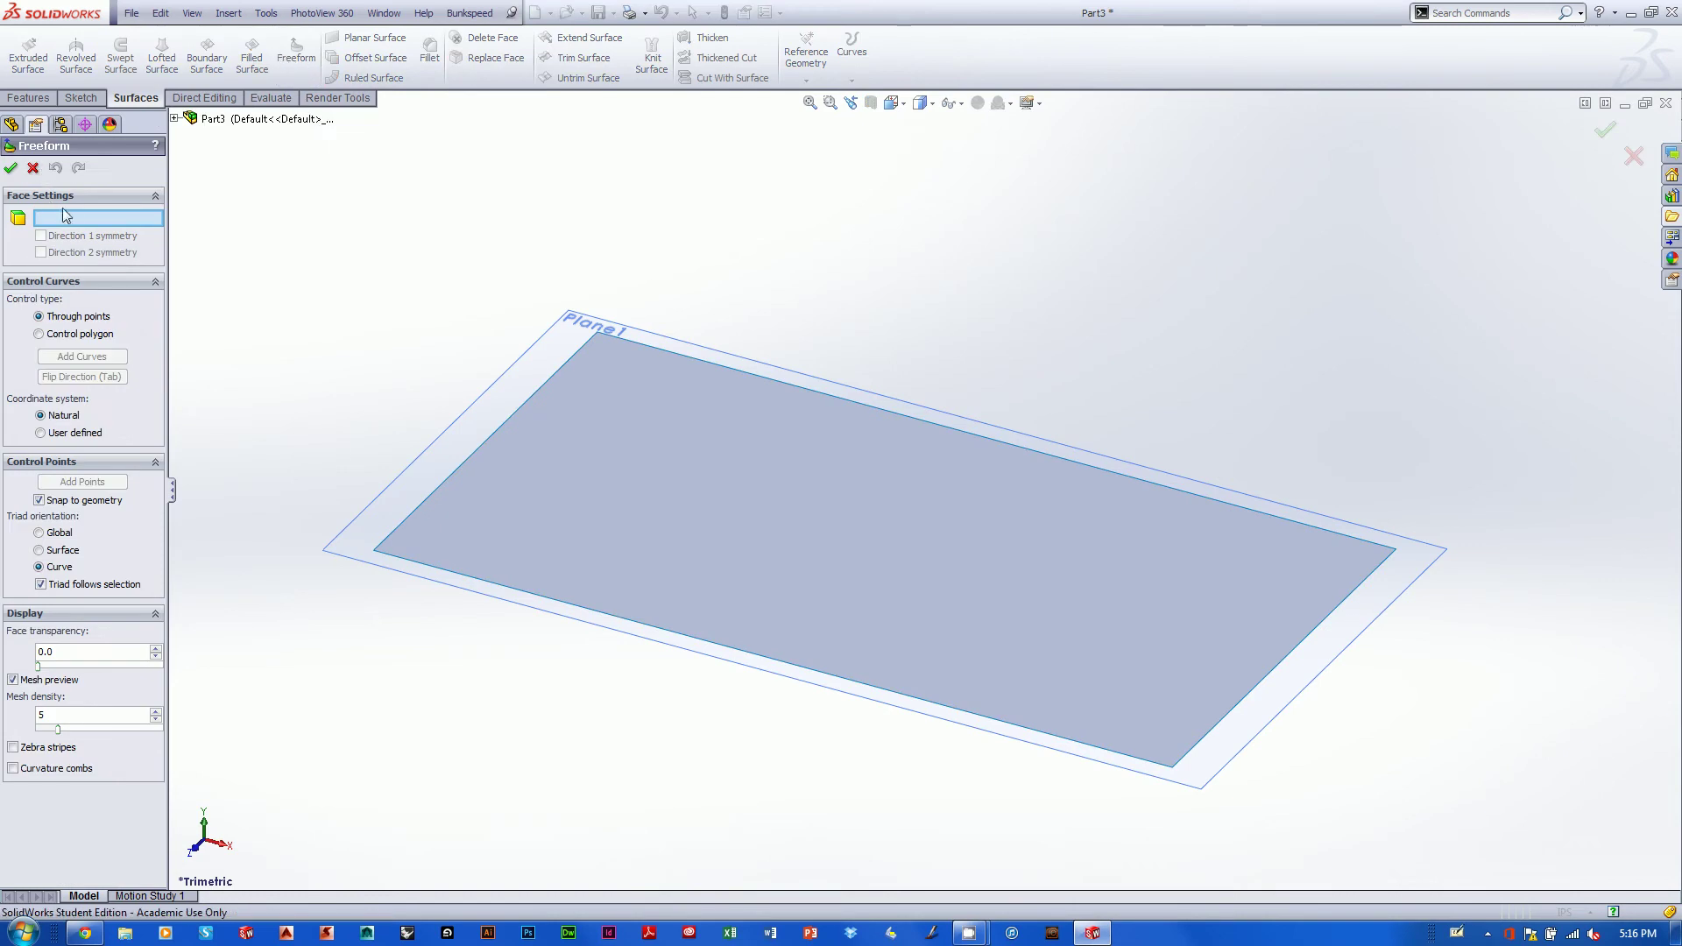
click(697, 439)
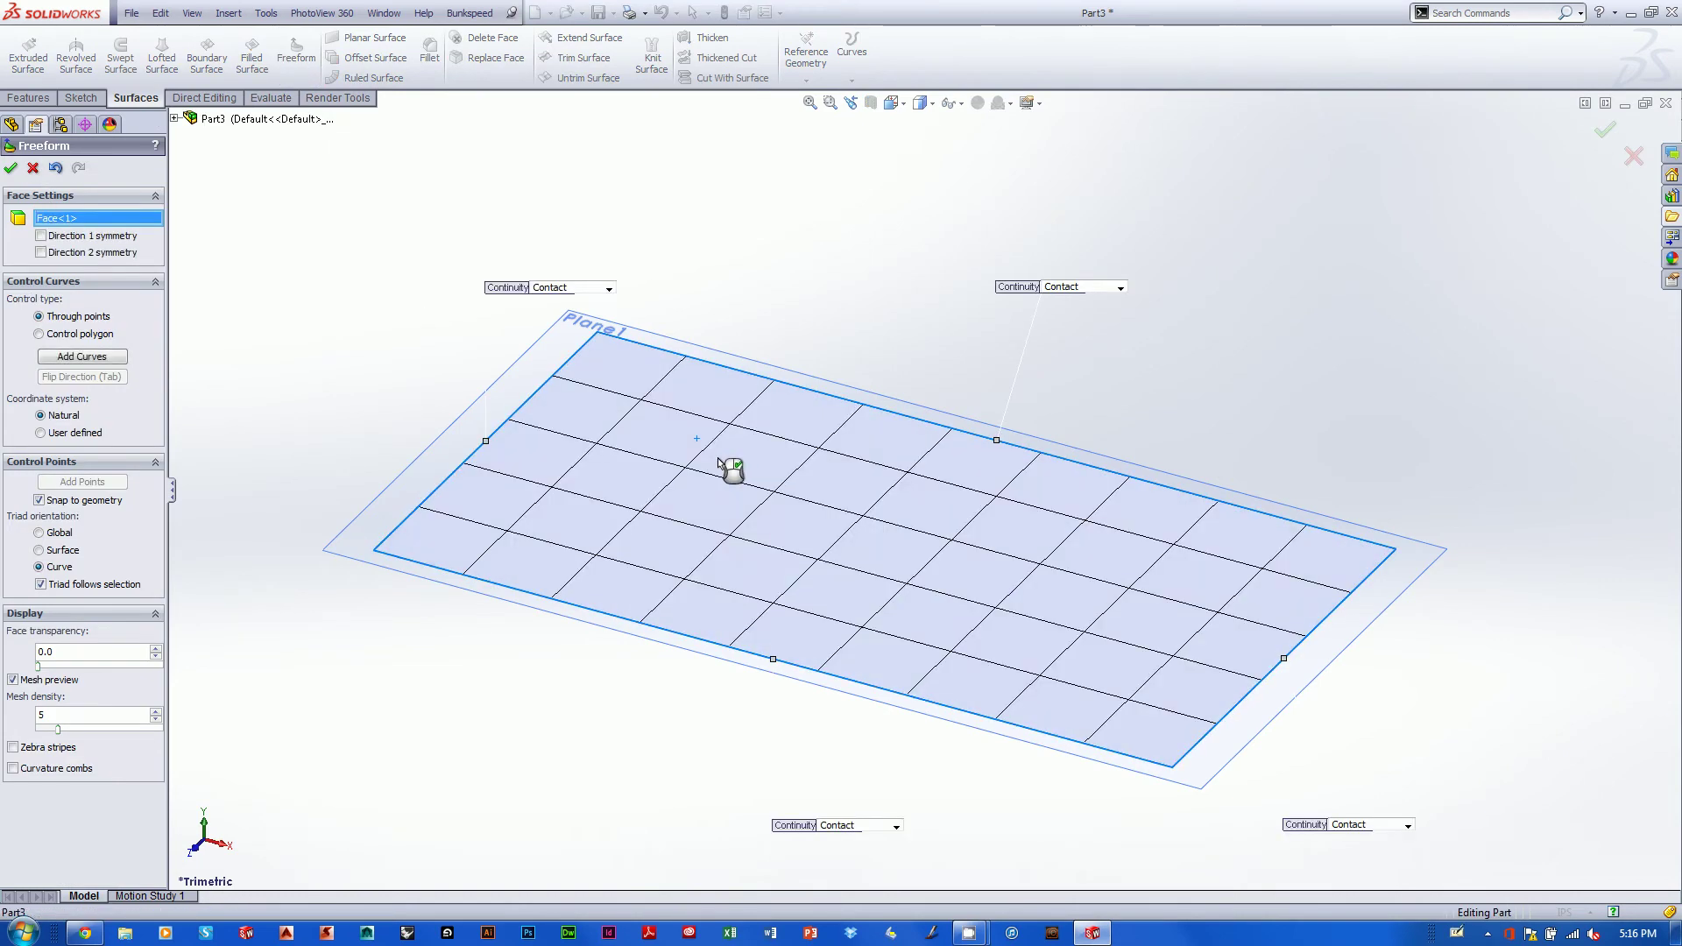
click(41, 235)
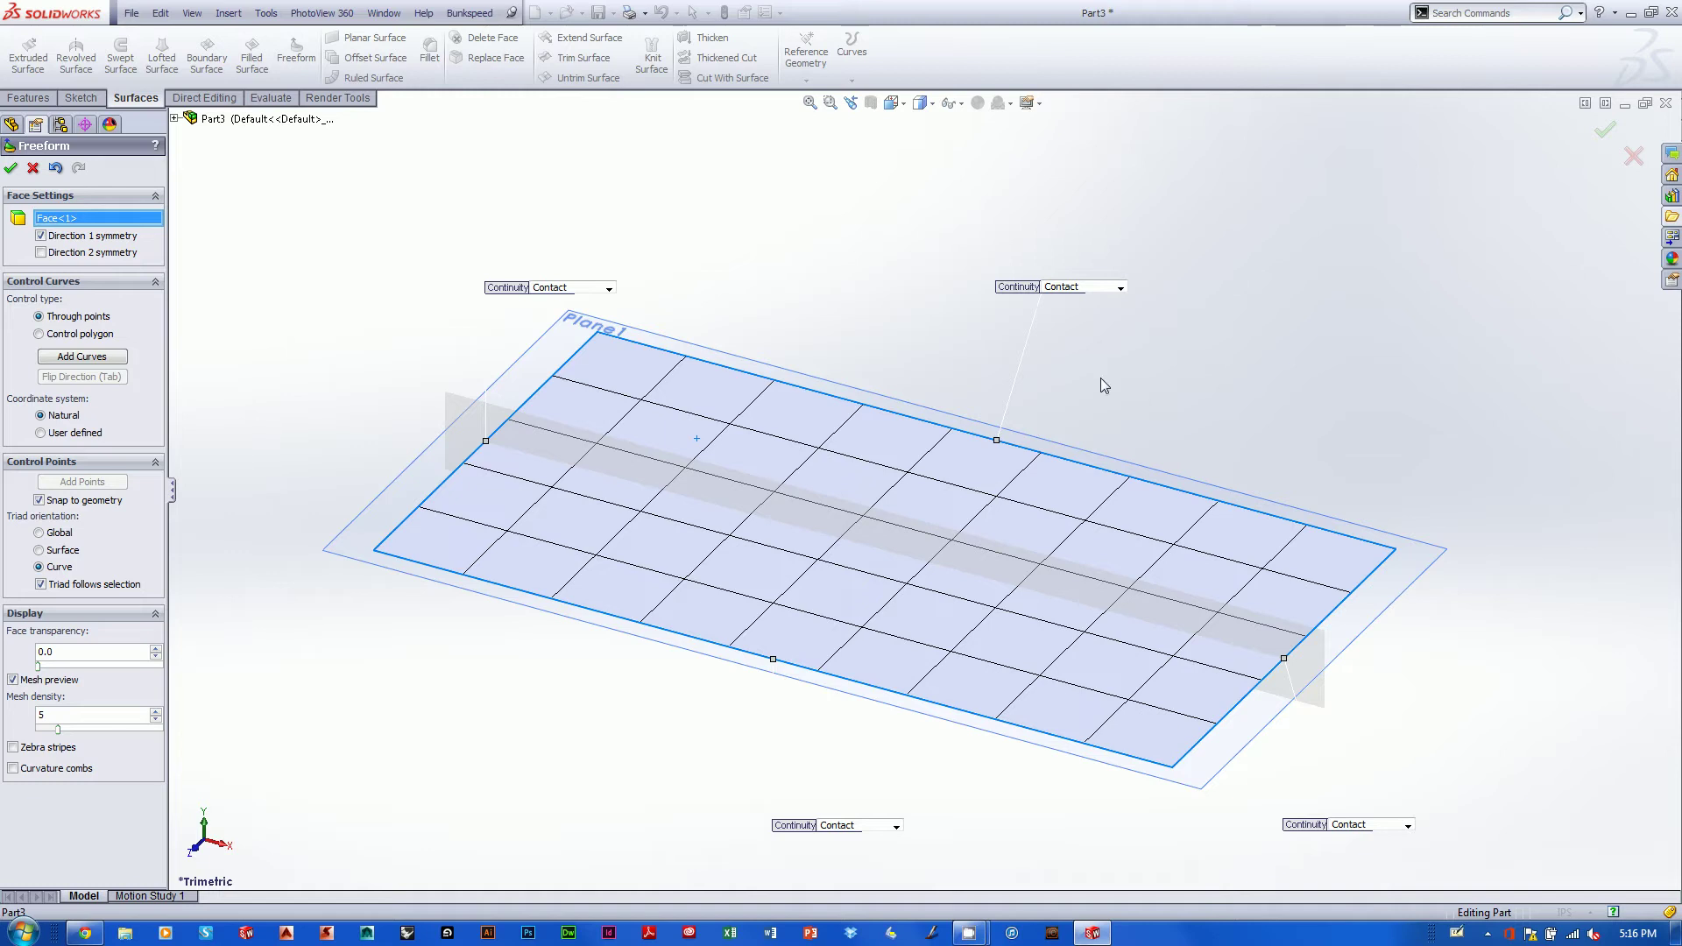
Set the continuity of the front long edge and the +X short edge to Moveable.
click(848, 827)
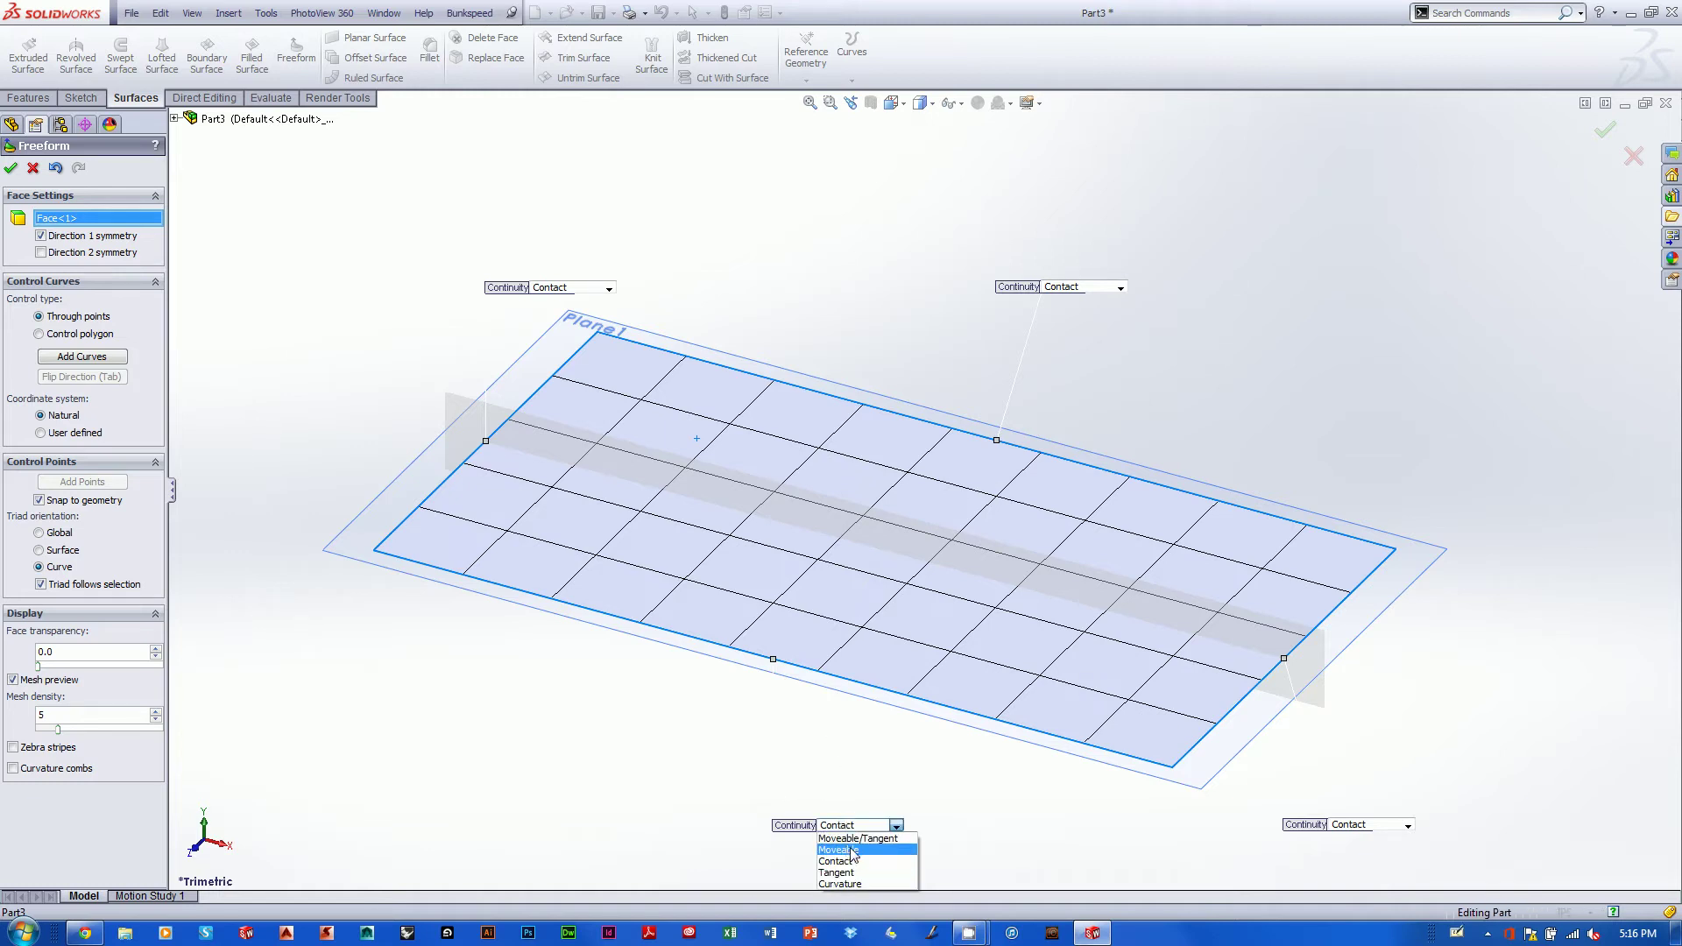
click(850, 850)
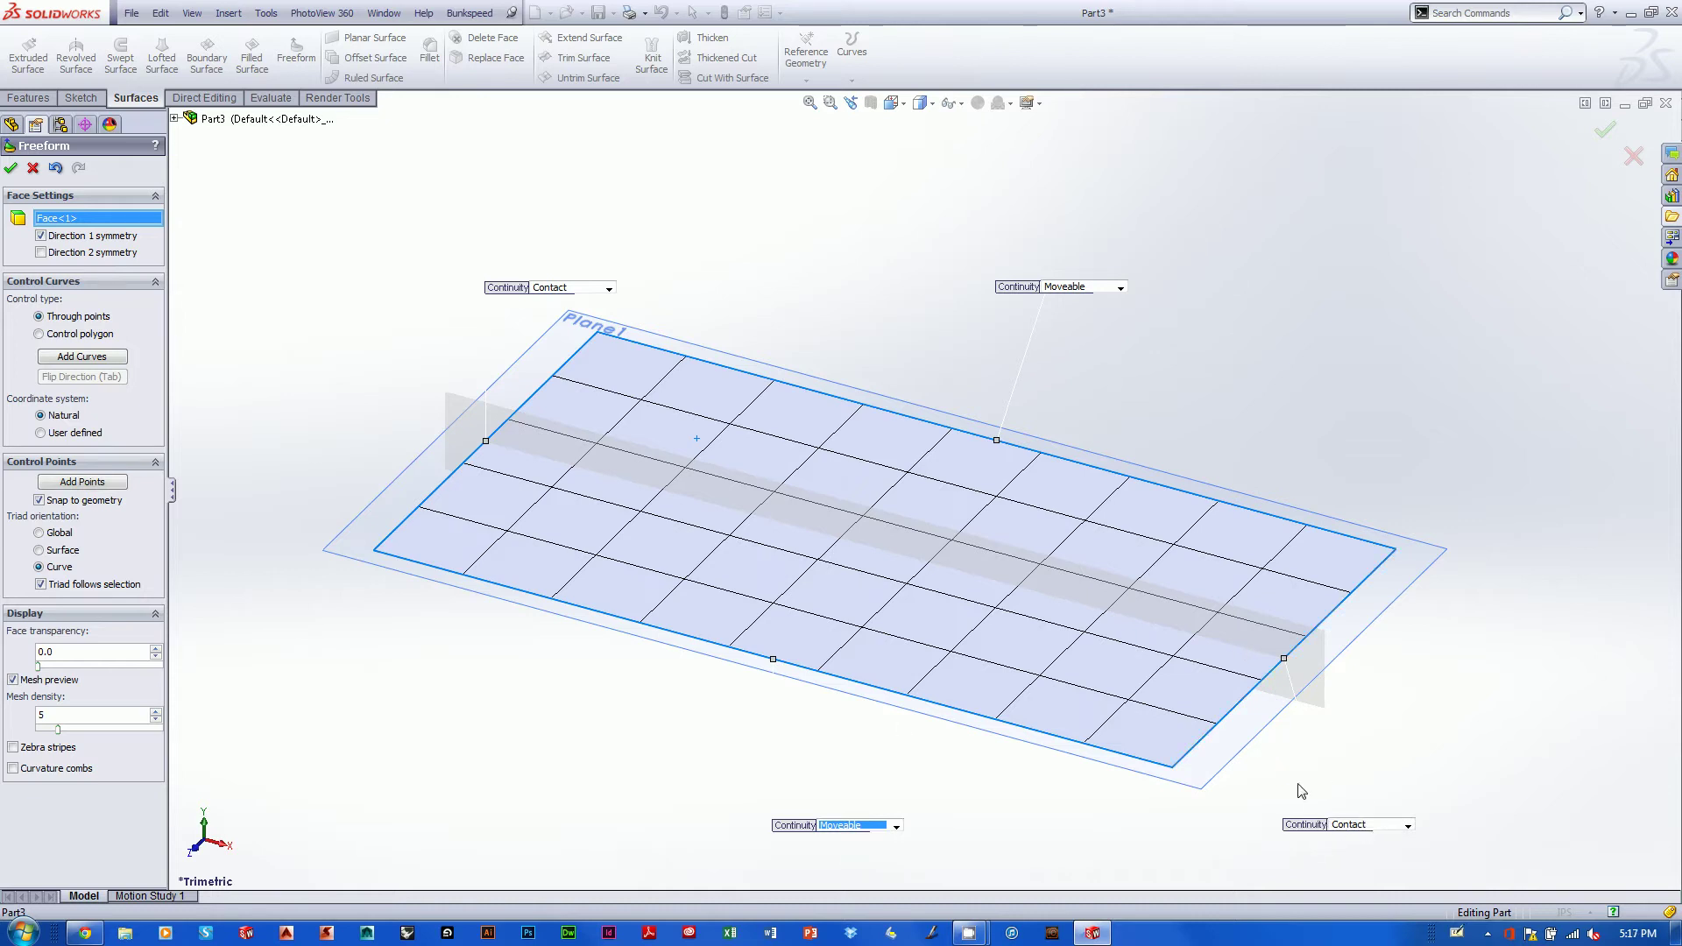
click(1375, 832)
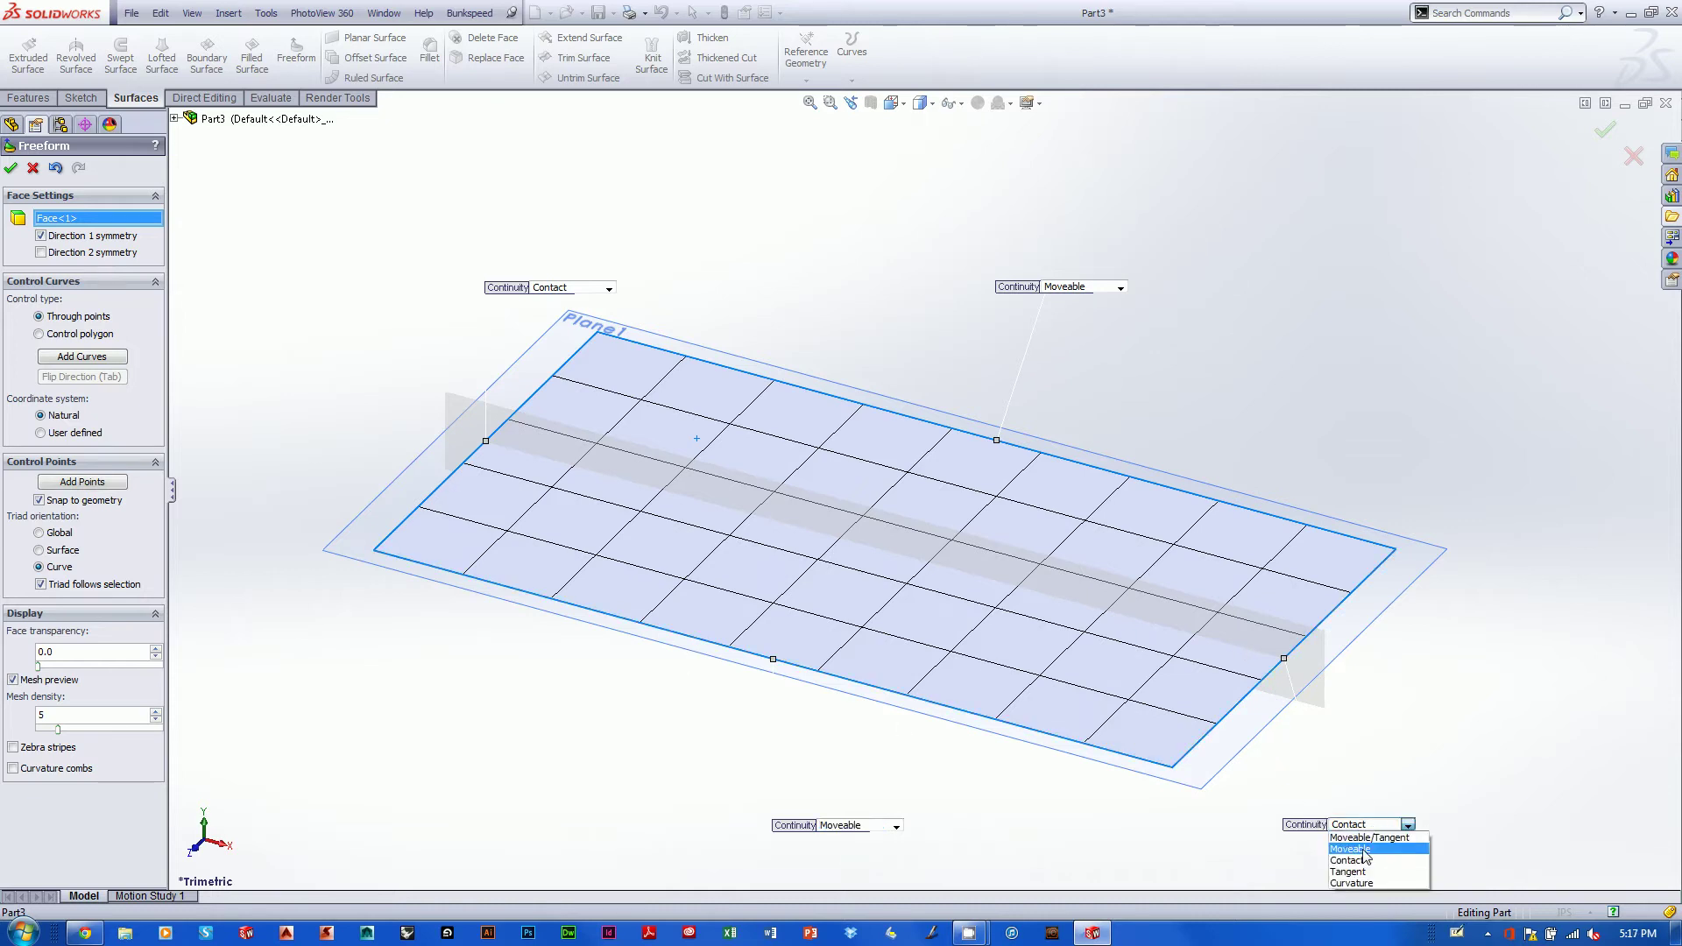
click(1365, 857)
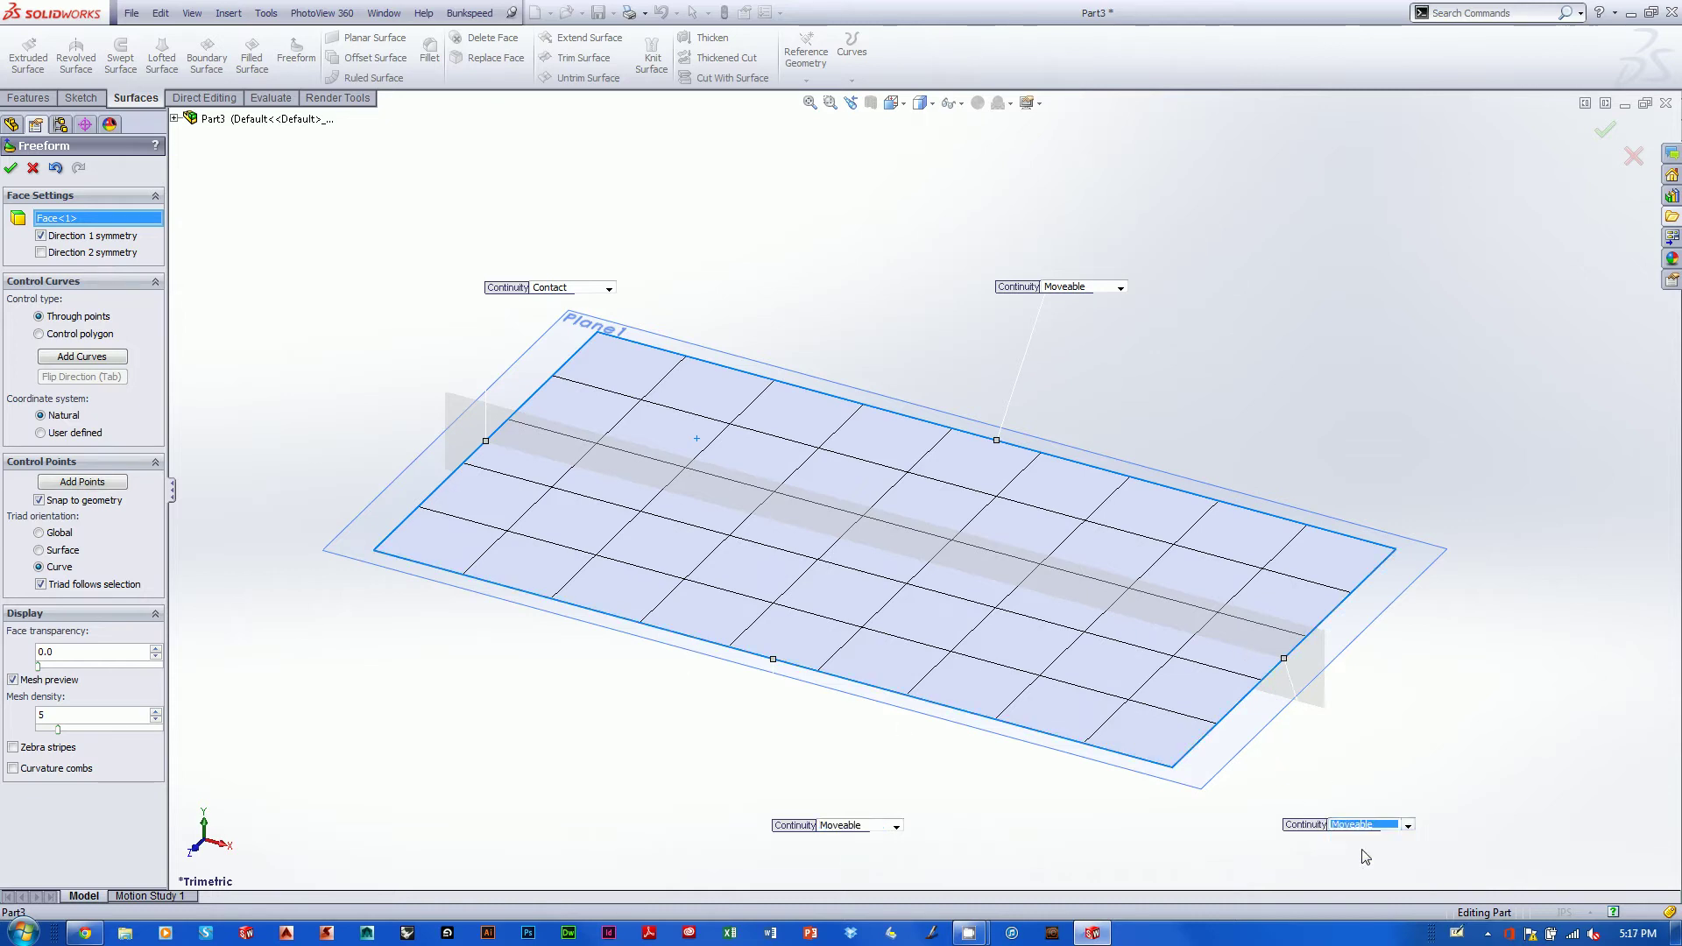
Raise the front long edge's tangent handle nearest the +X end by about 1.13 in, shifting it about 0.06 in along X.
click(917, 700)
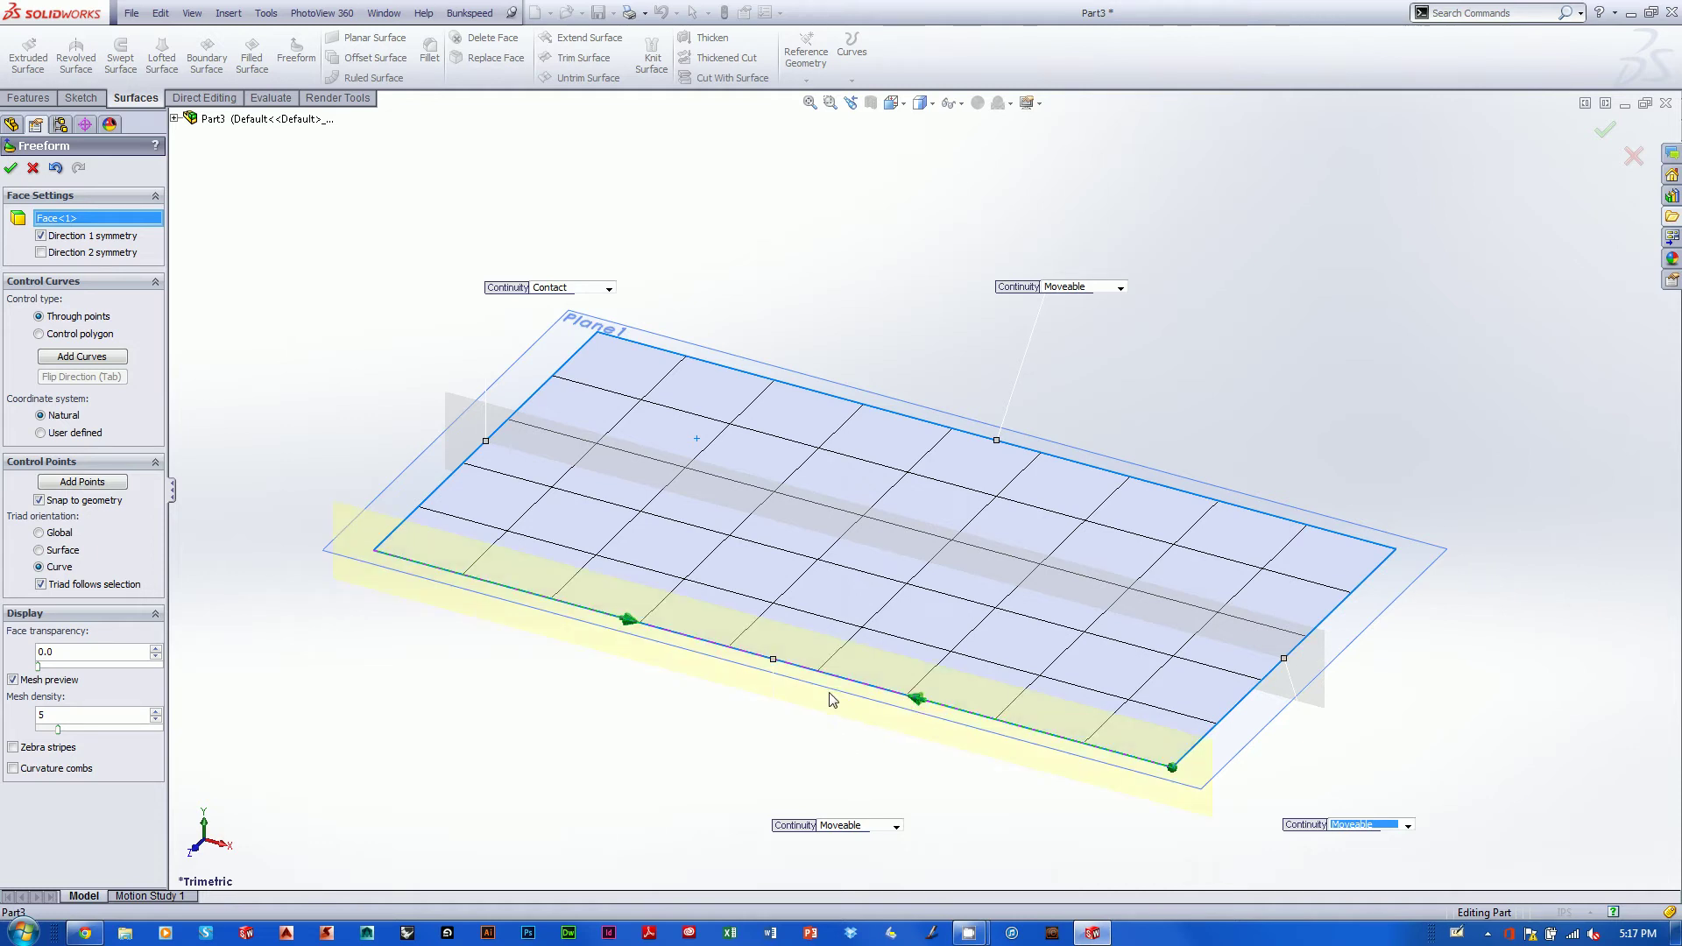
click(922, 697)
drag(921, 696, 915, 571)
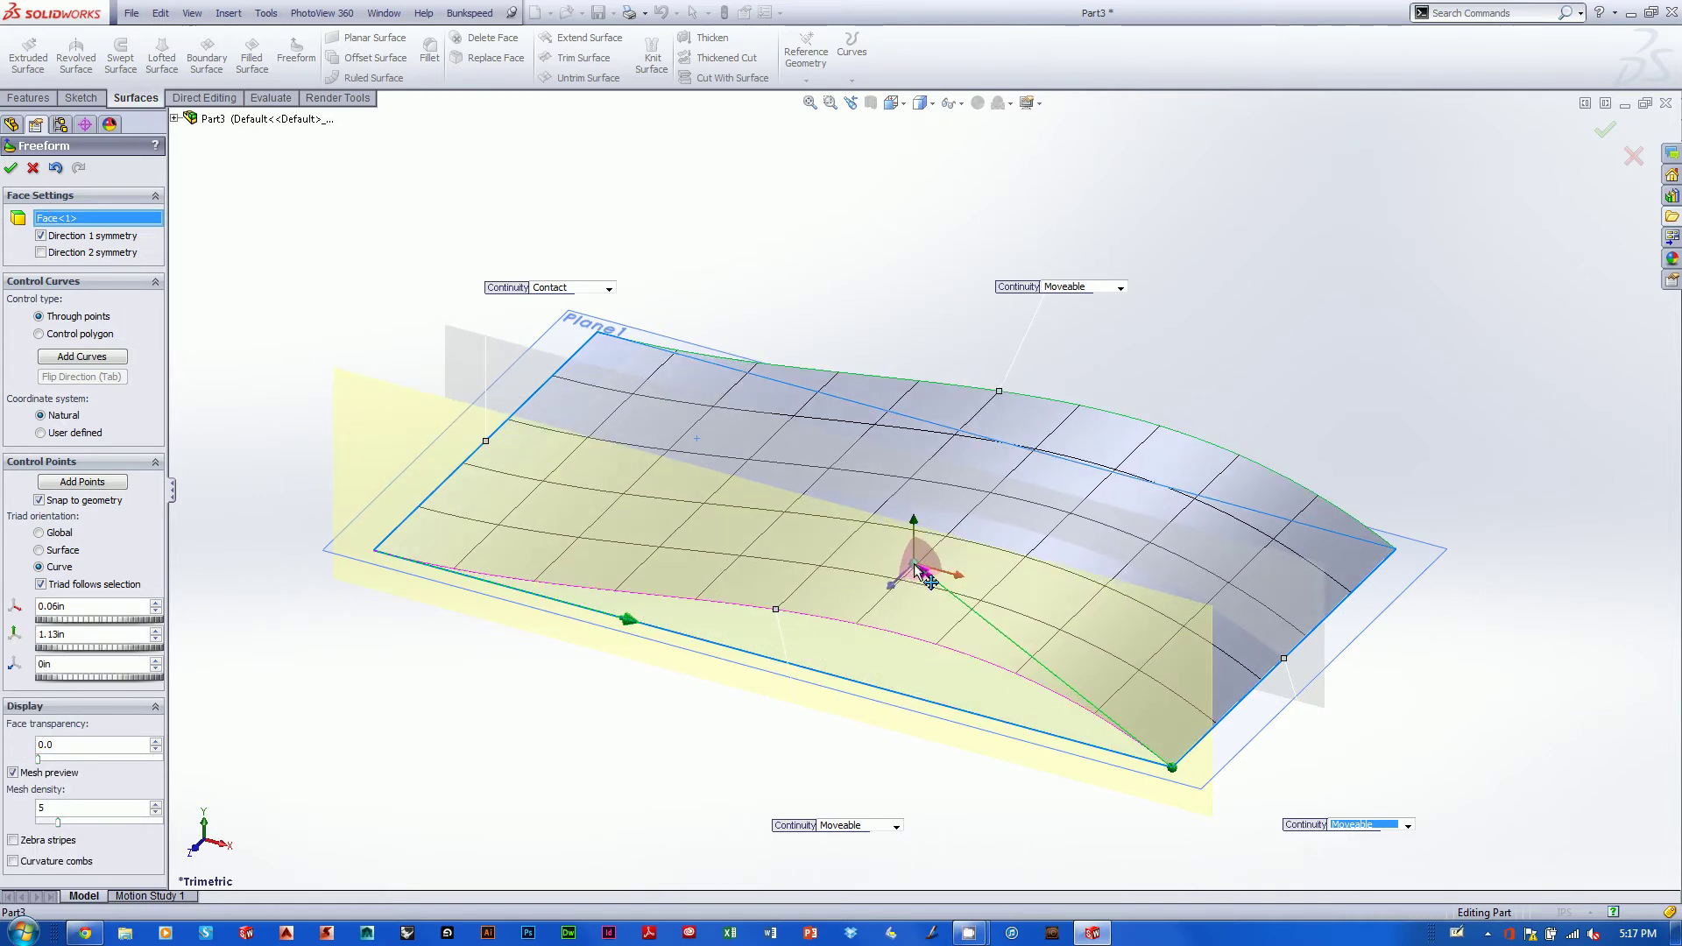
Raise the front long edge's other tangent handle by about 0.37 in with an X offset of about -0.08 in.
middle_drag(915, 572, 743, 776)
scroll(738, 771, down, 1)
click(517, 601)
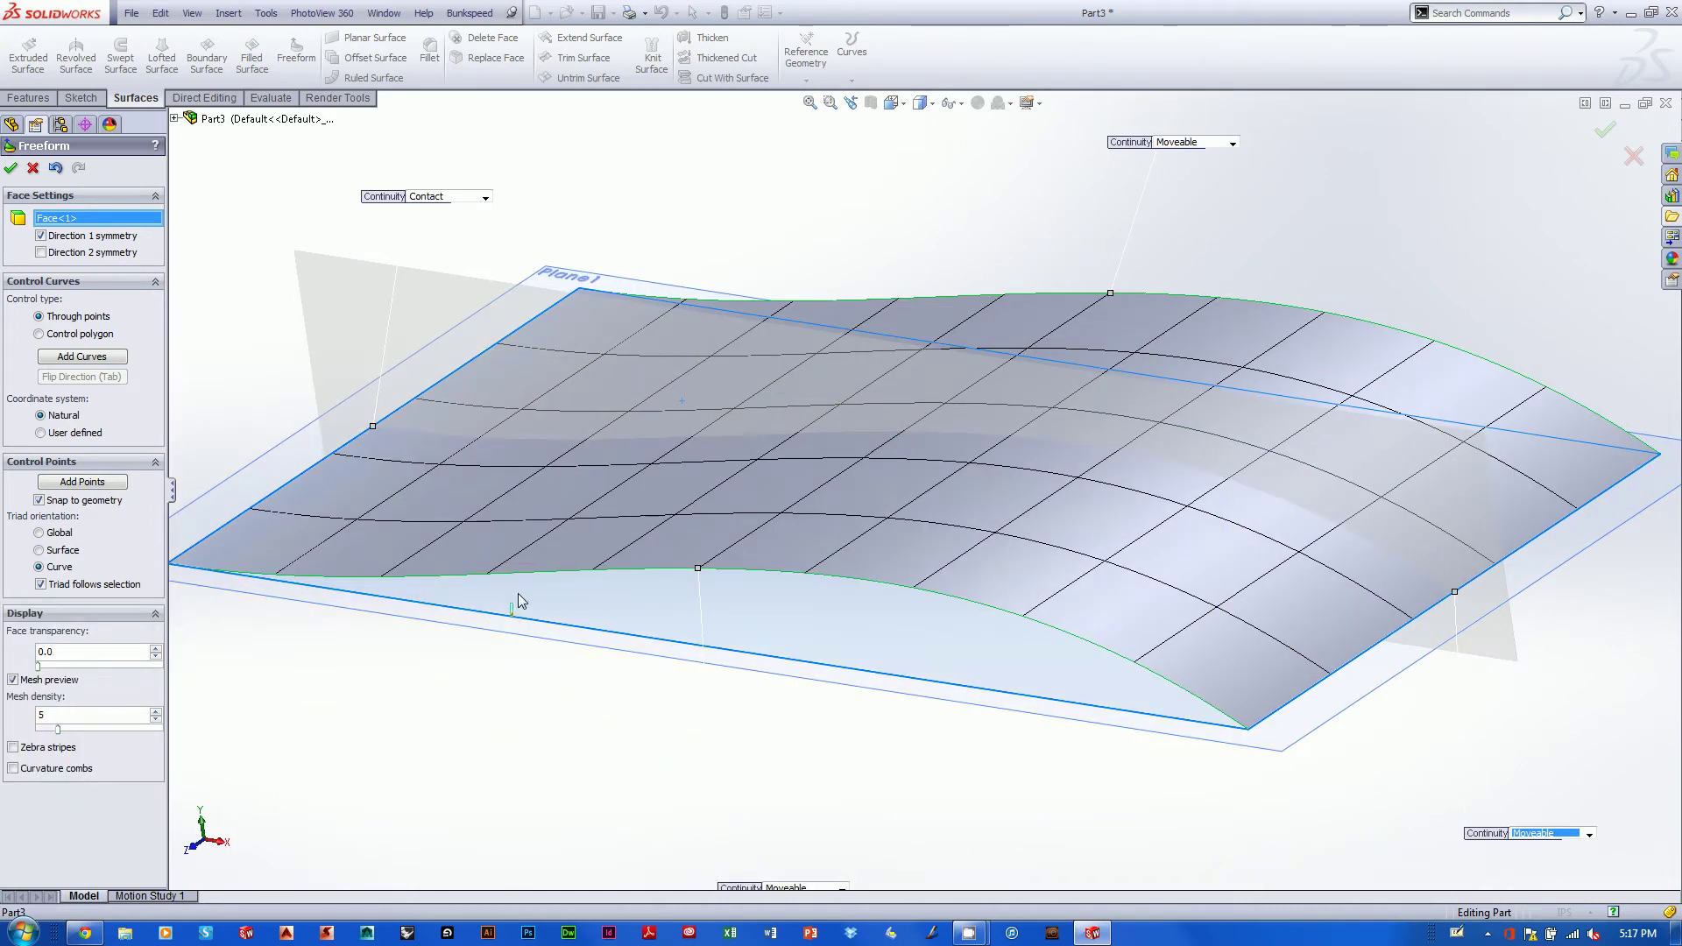
click(536, 573)
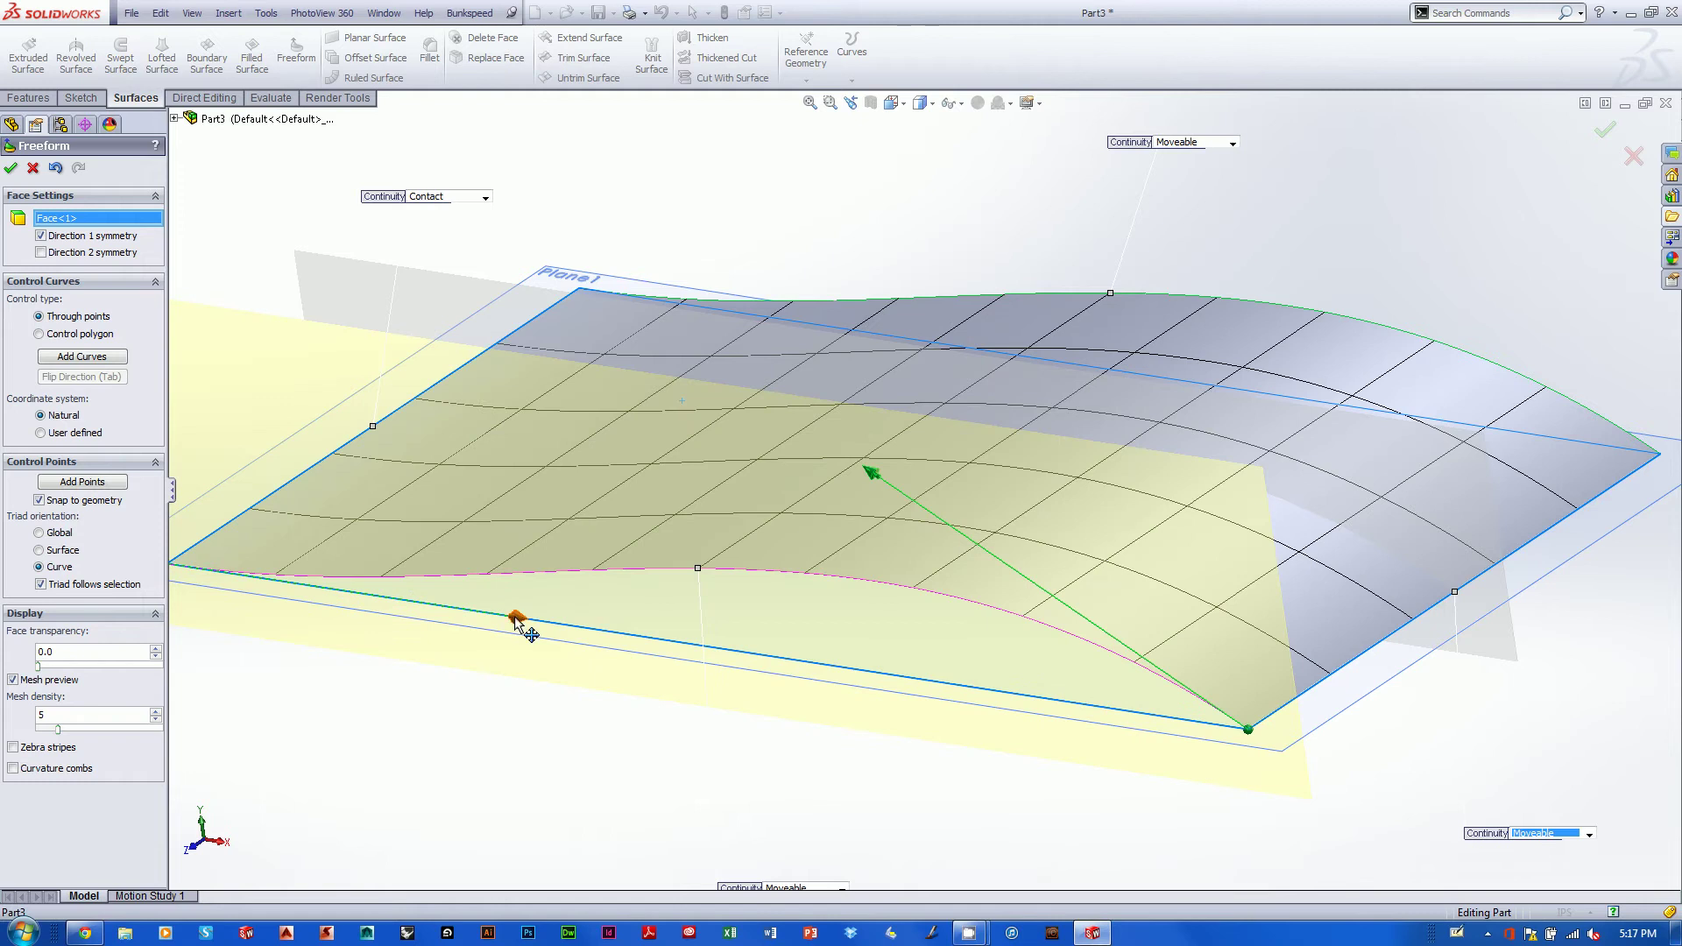
drag(513, 614, 495, 548)
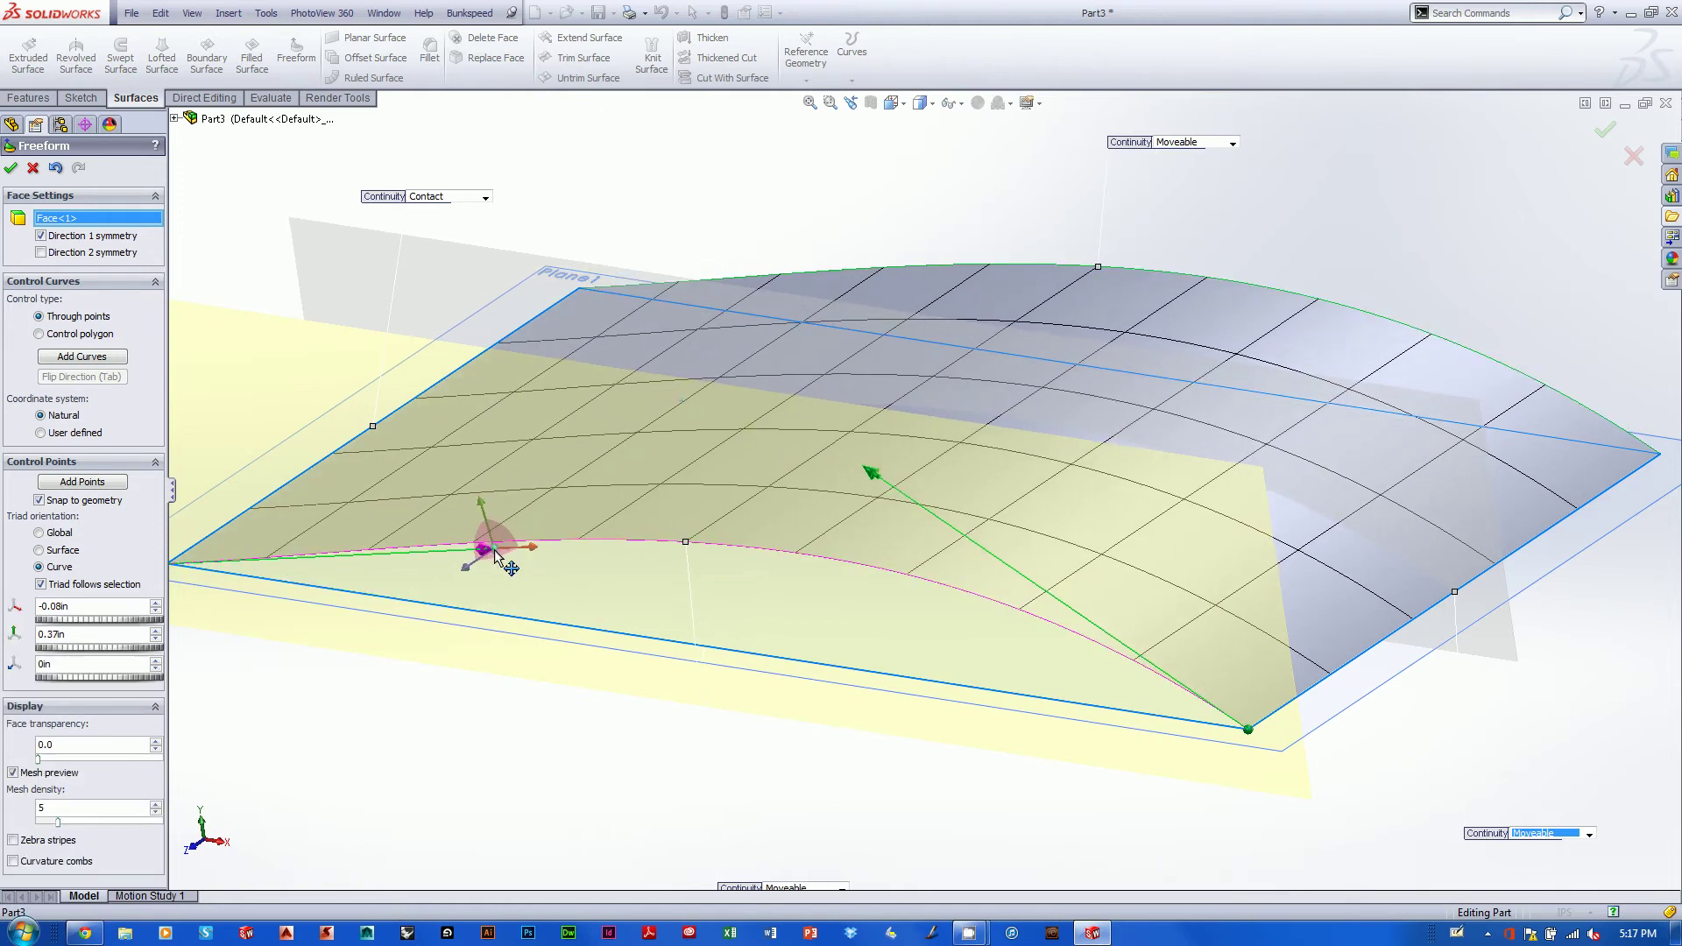
Pull the front corner of the +X short edge down about 0.34 in, with an X offset of about 0.11 in.
key(f)
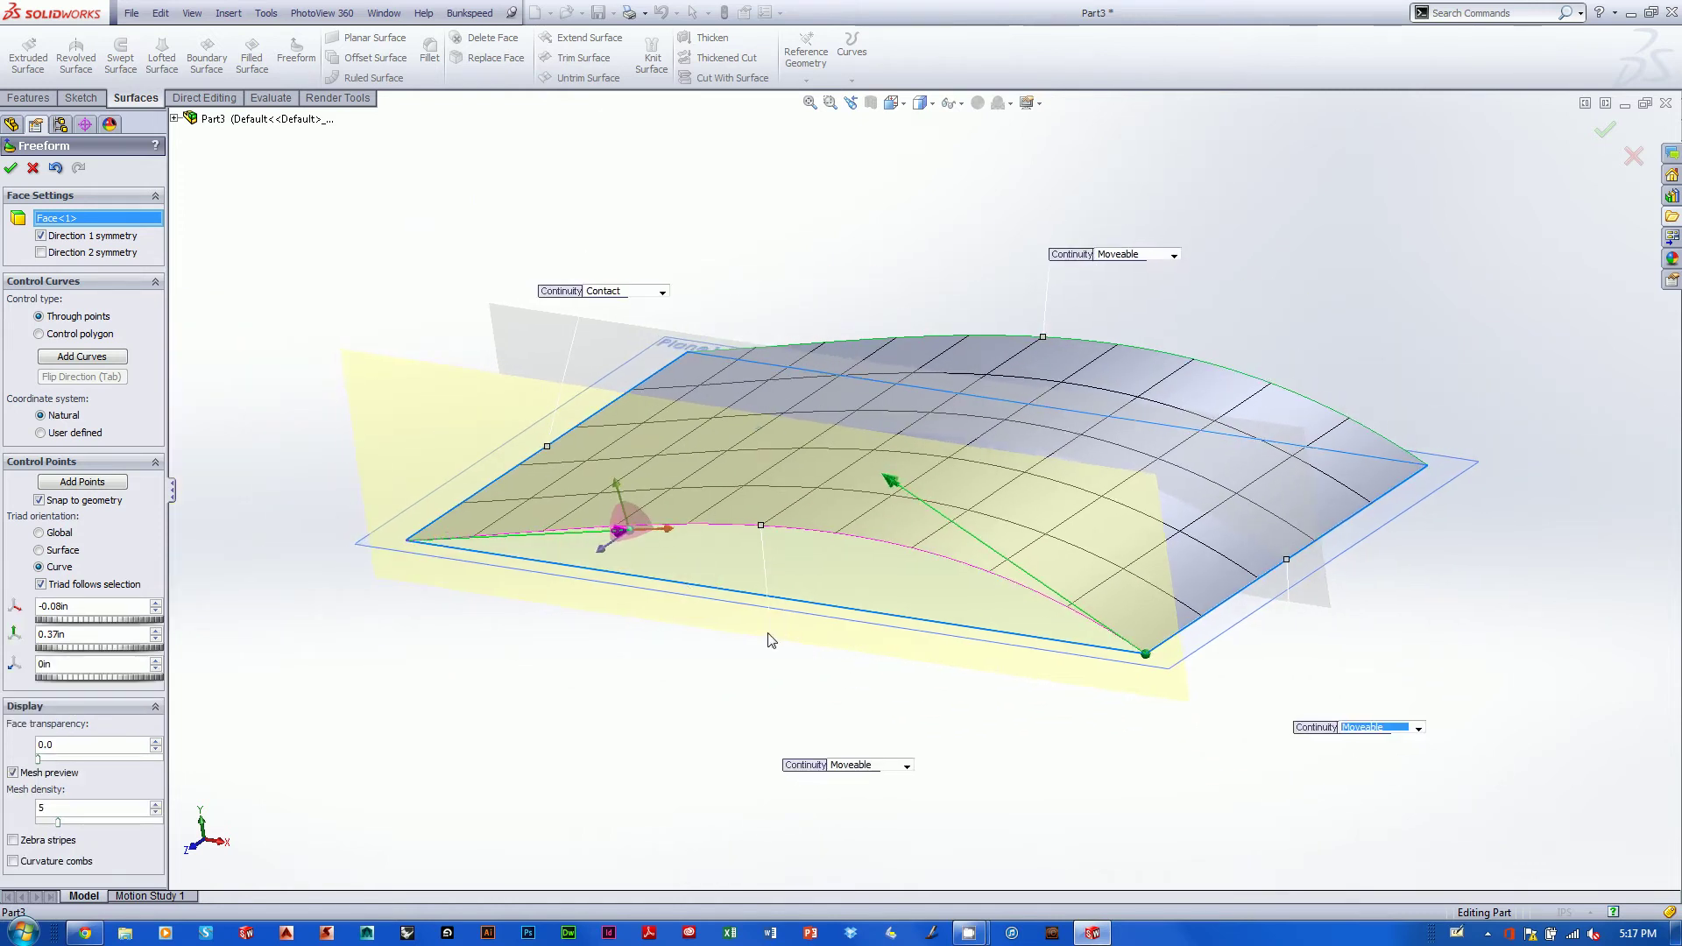
click(770, 640)
middle_drag(1383, 370, 569, 576)
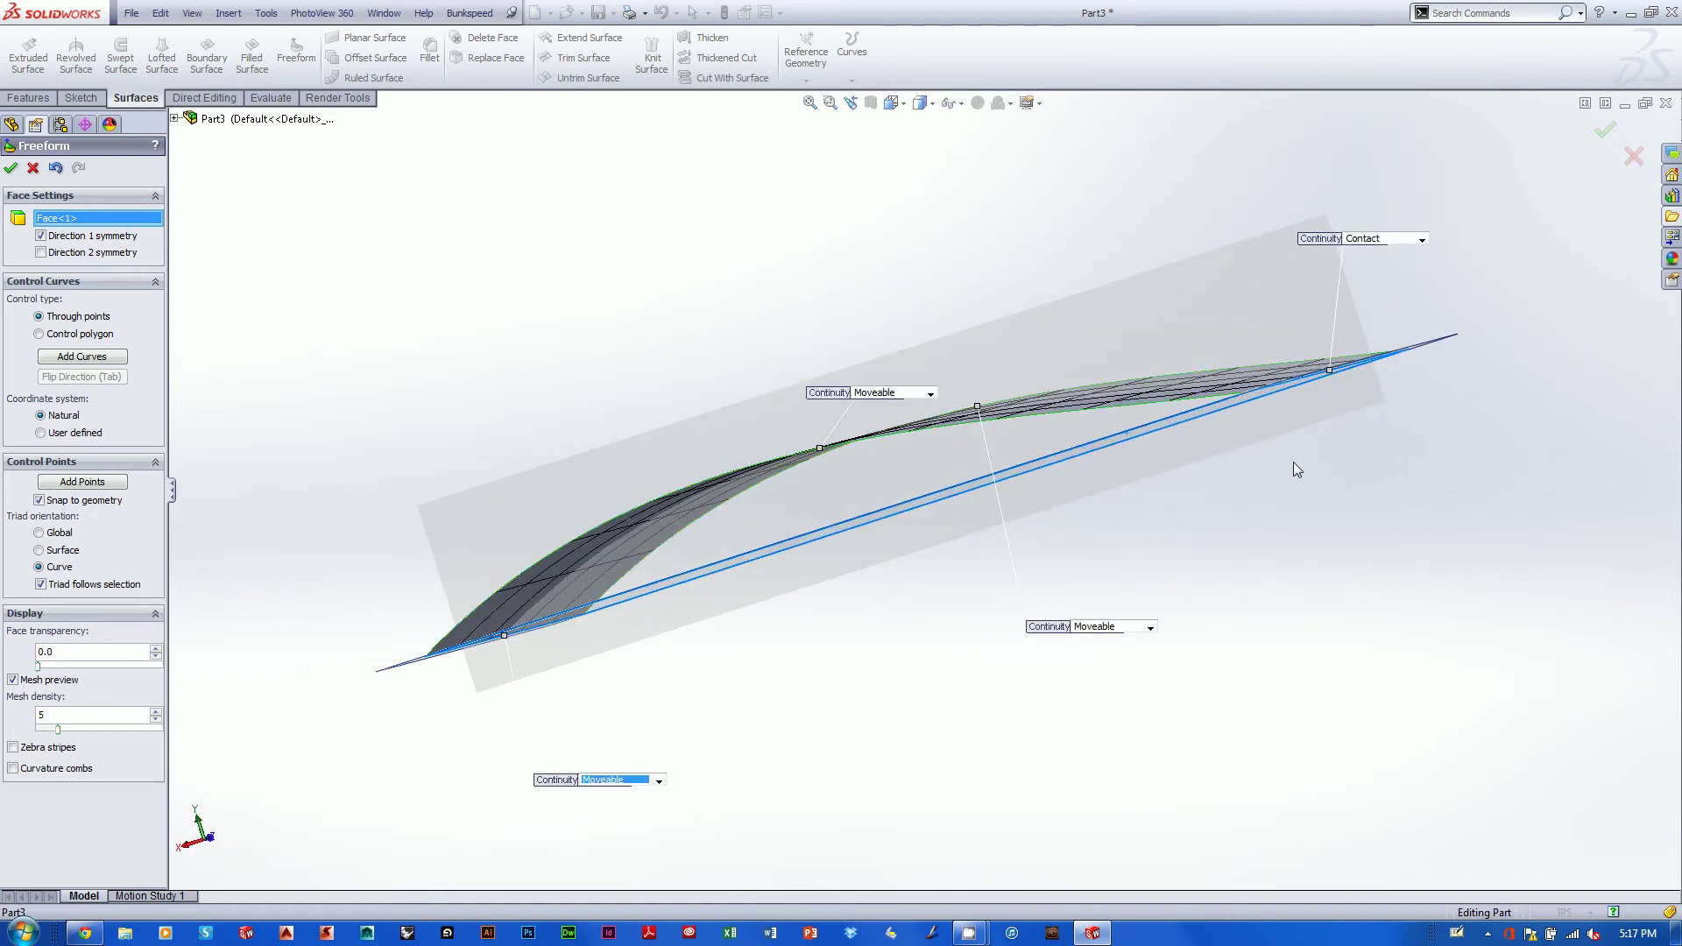
middle_drag(1294, 463, 1166, 518)
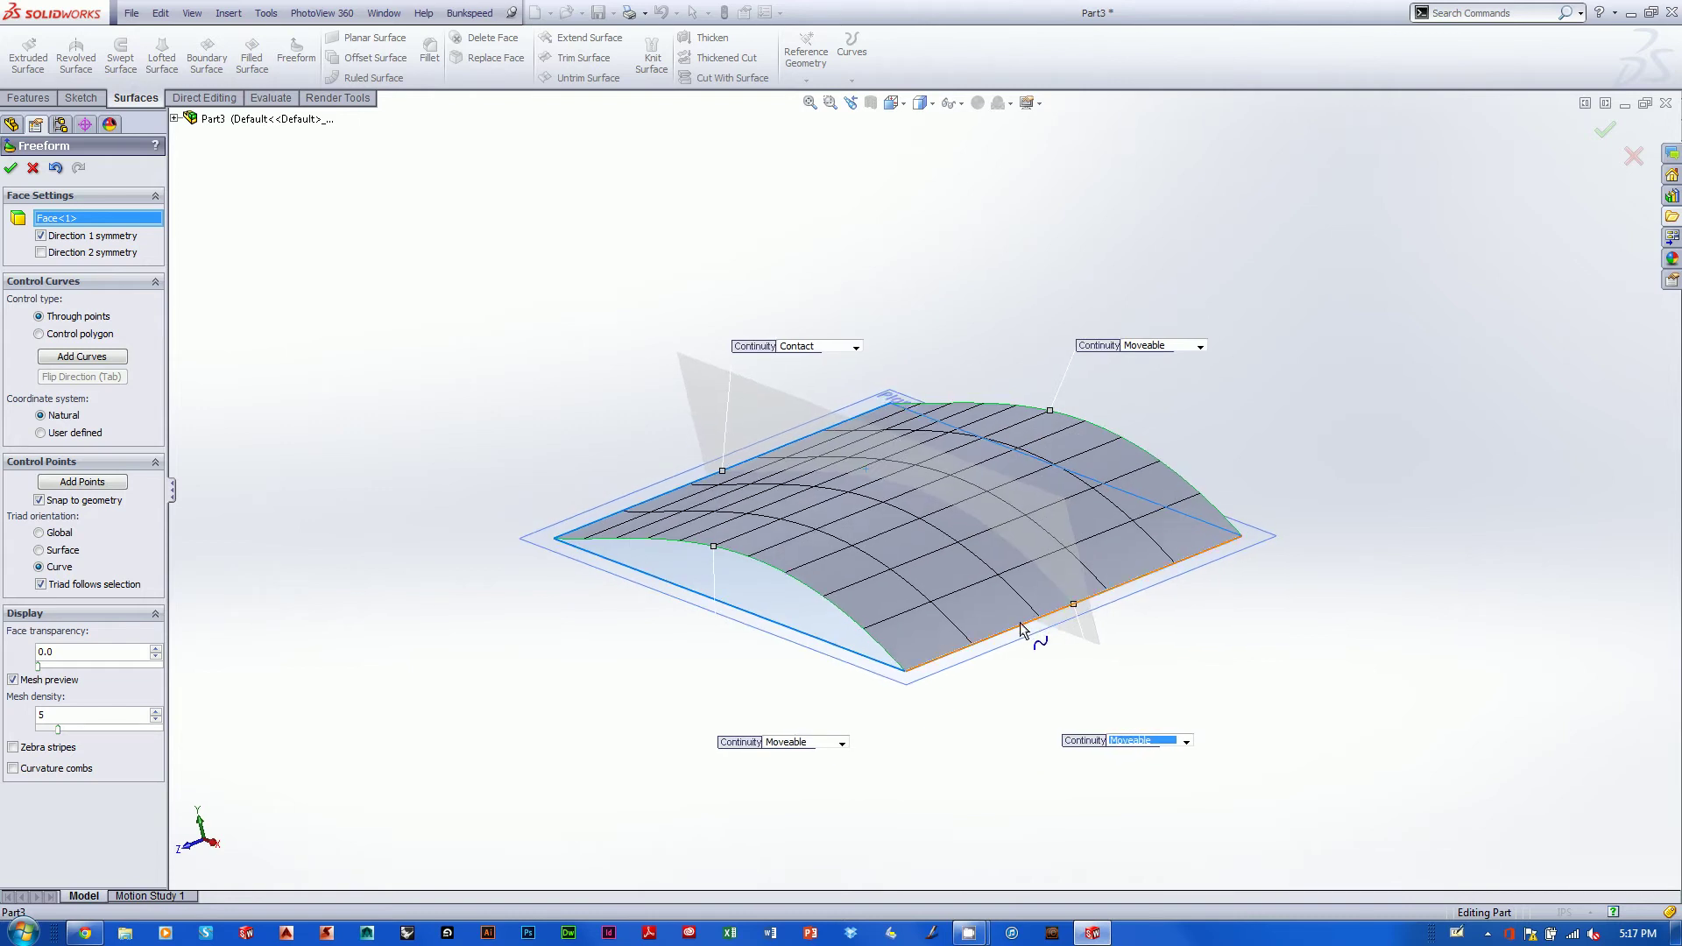
click(1021, 629)
click(908, 679)
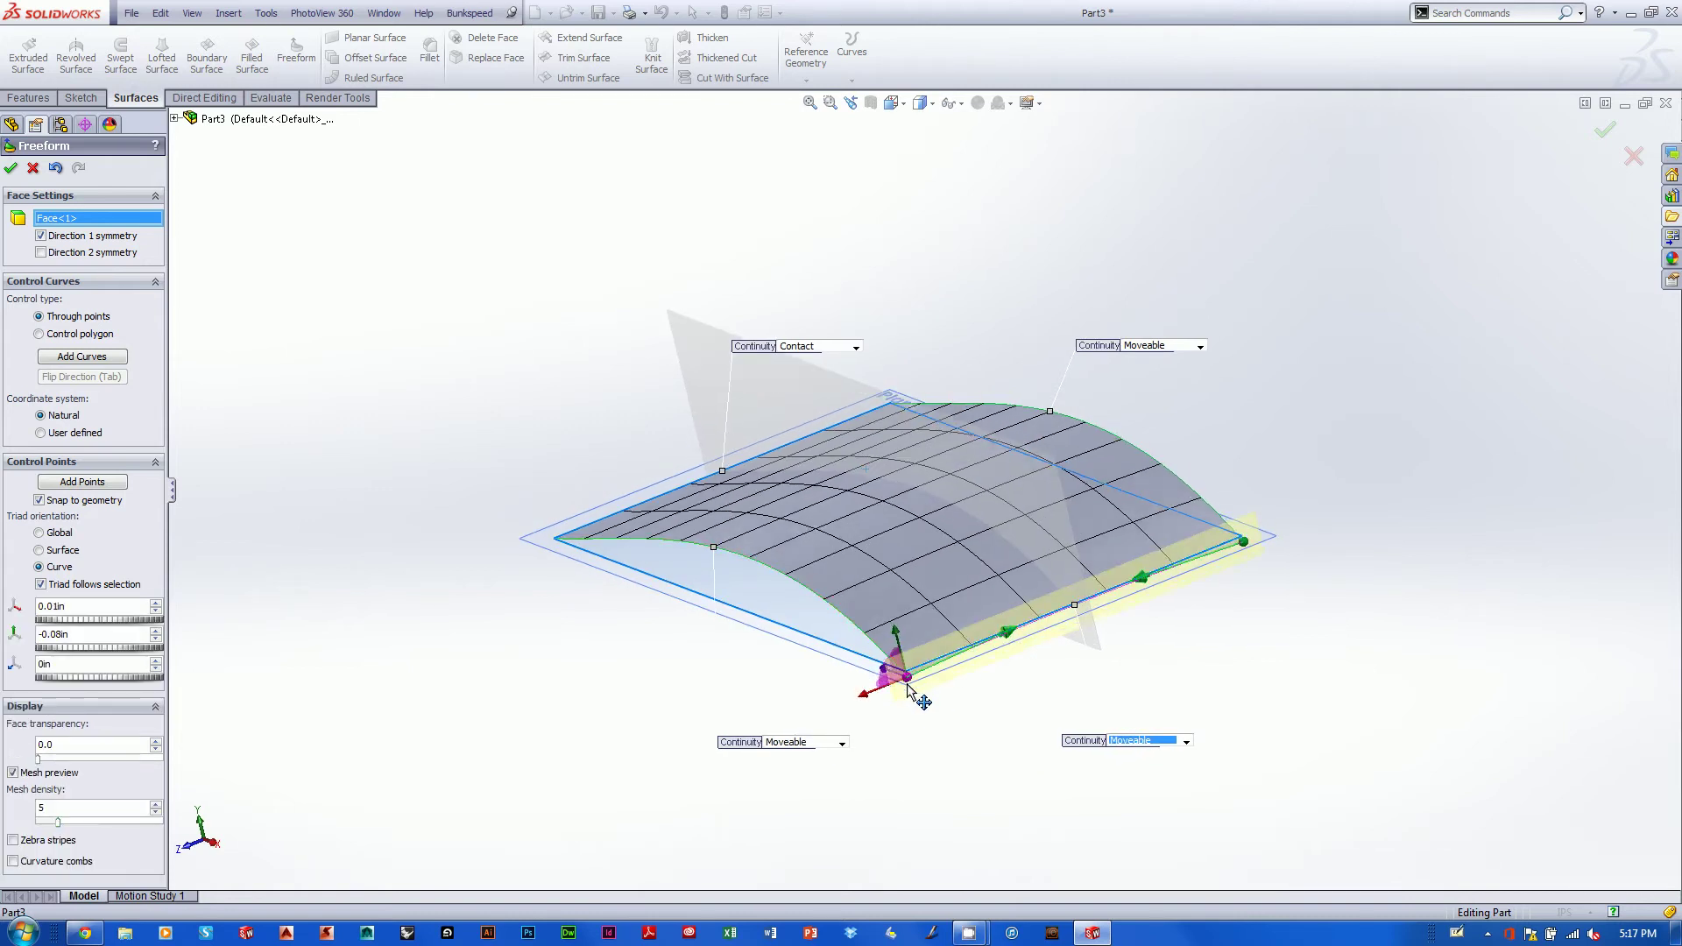
drag(908, 689, 916, 720)
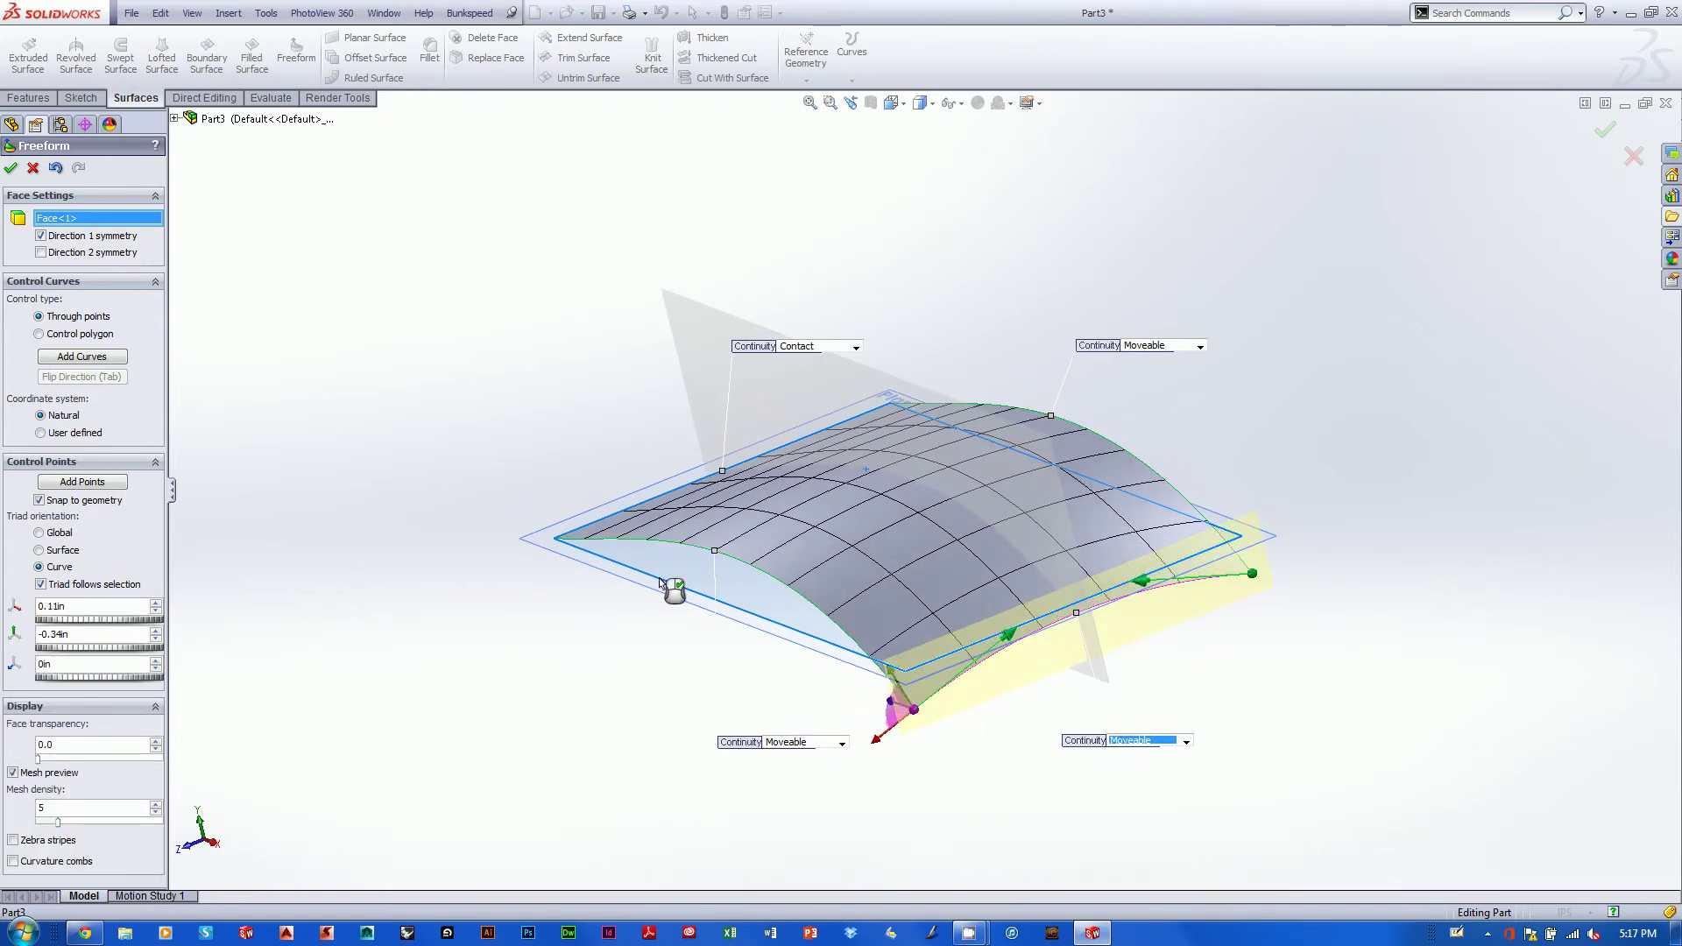
Set the remaining short edge's continuity to Moveable and pull its front corner downward.
click(596, 527)
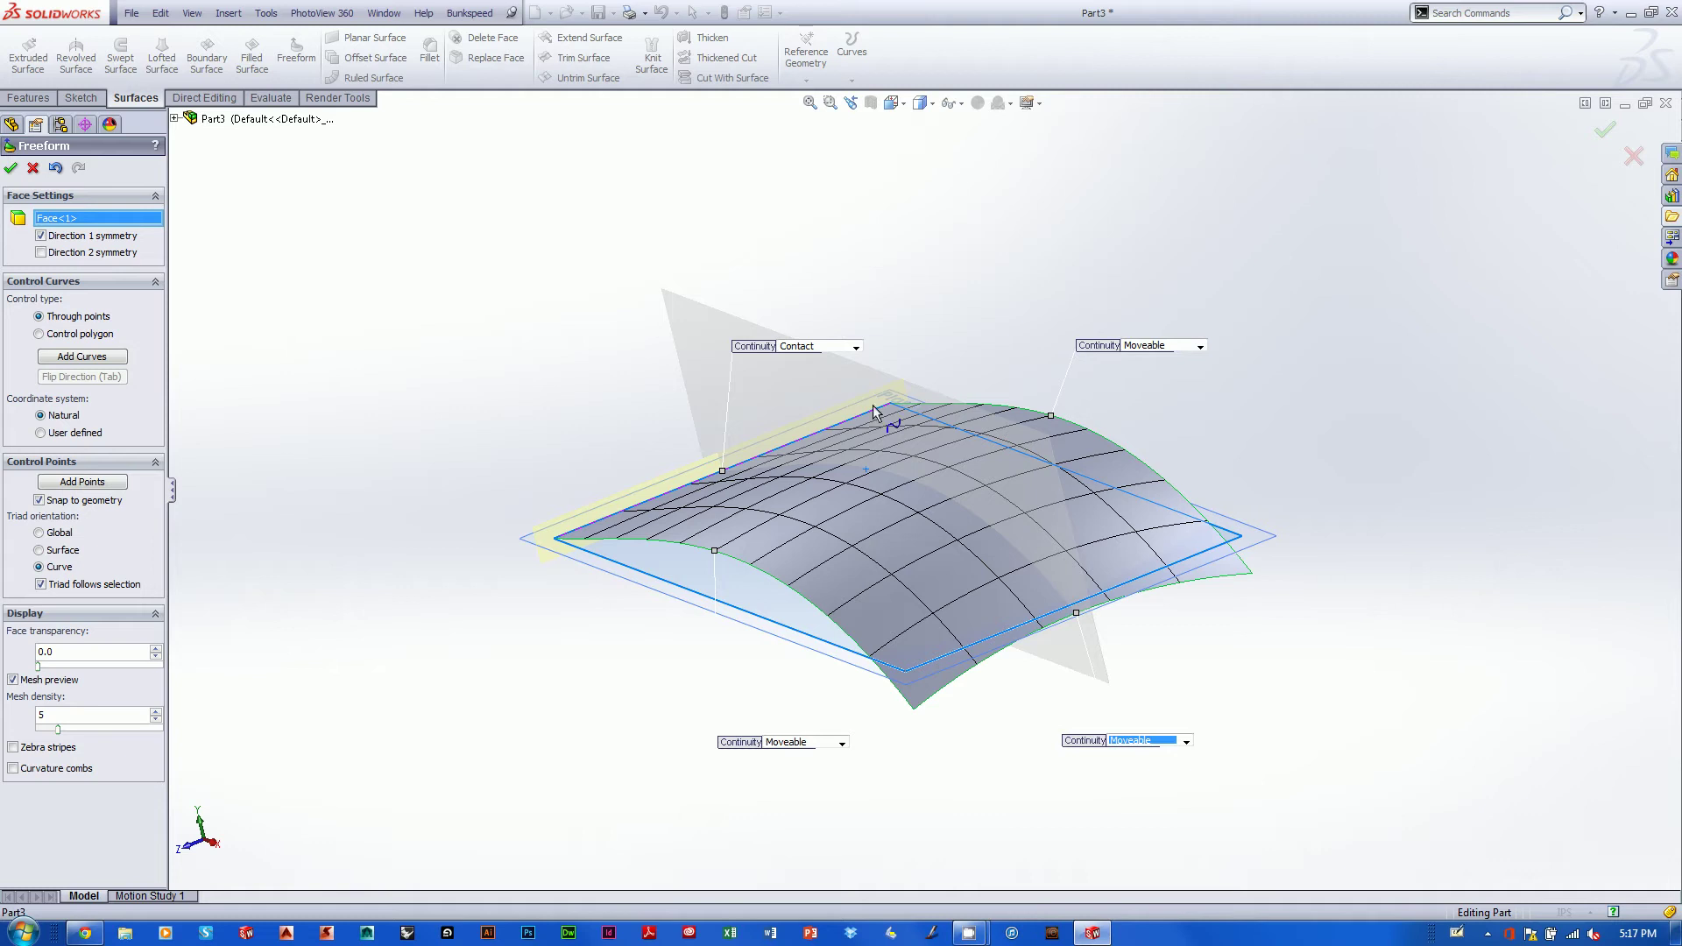
click(791, 349)
click(797, 366)
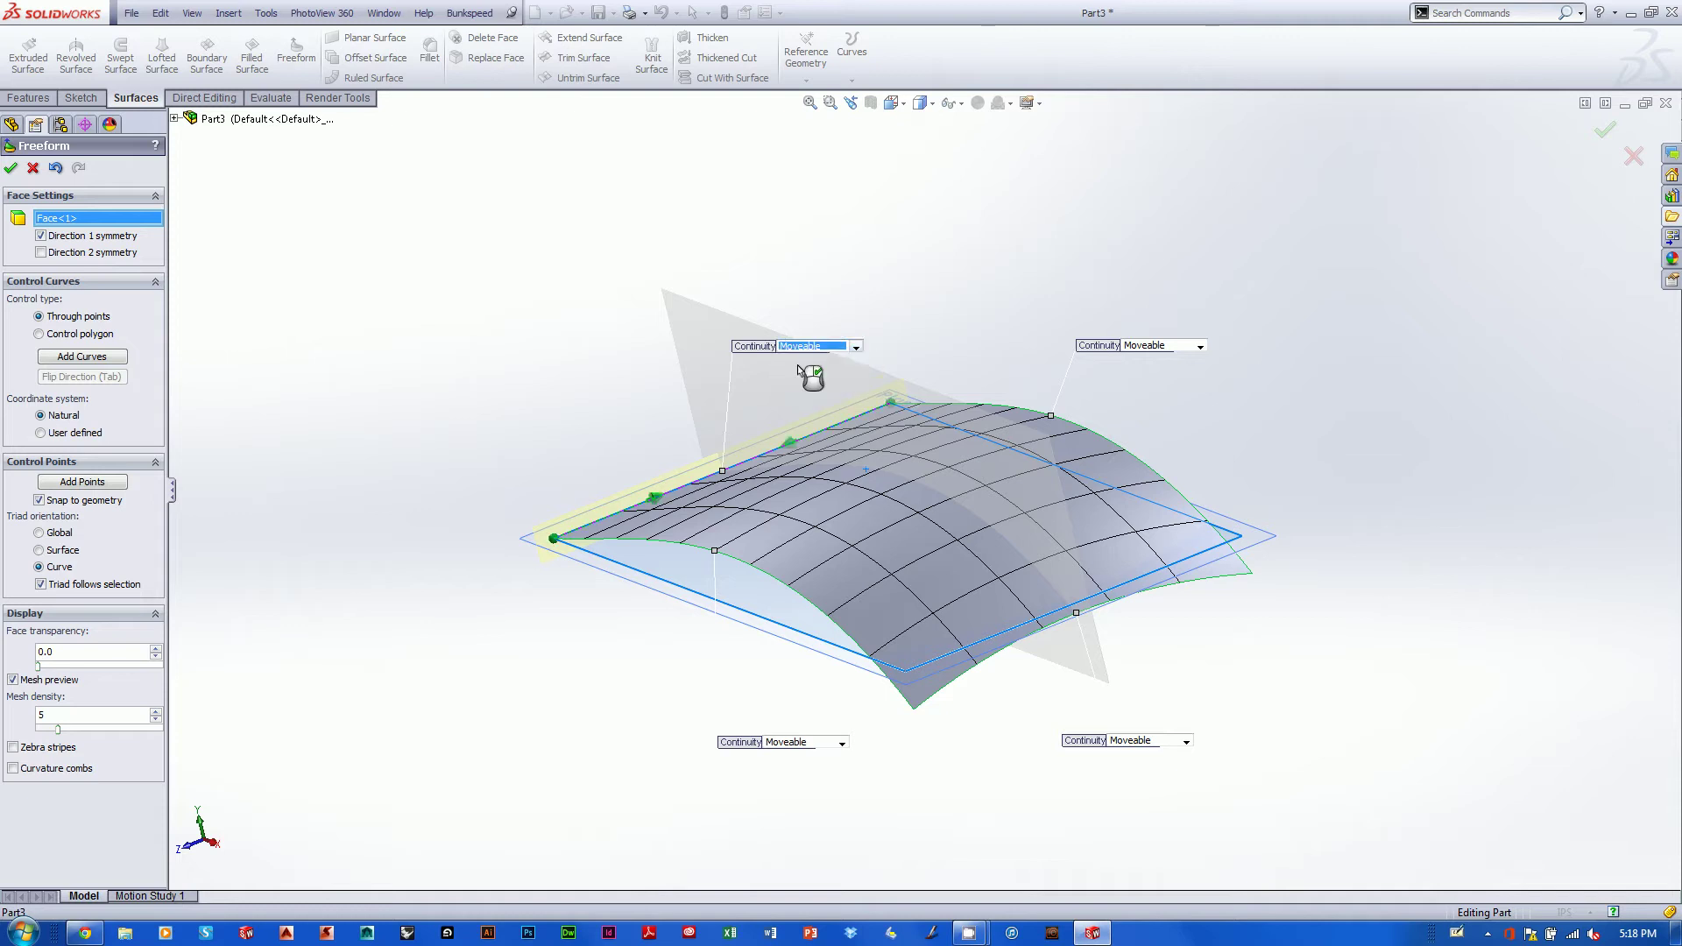
click(553, 539)
drag(554, 539, 557, 582)
Bow that short edge upward by moving its tangent handle about 0.23 in in X and 0.33 in in Y.
middle_drag(488, 608, 681, 624)
click(690, 624)
drag(691, 624, 734, 600)
middle_drag(734, 600, 797, 500)
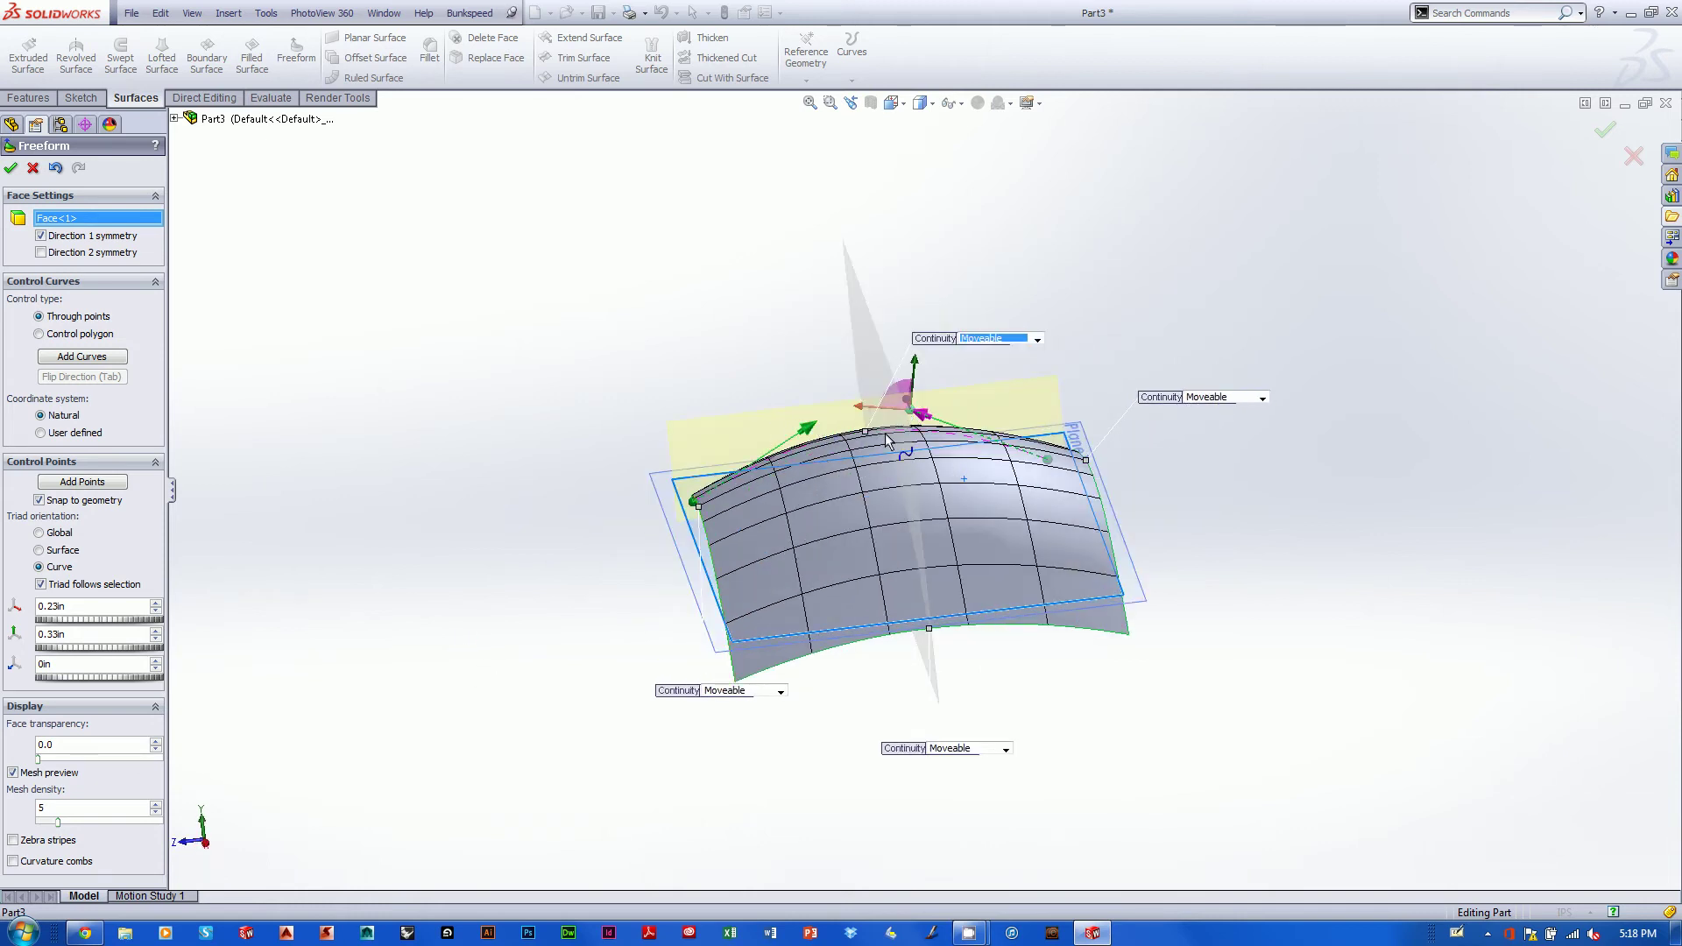
mouse_move(885, 432)
middle_down()
mouse_move(929, 543)
mouse_move(920, 447)
mouse_move(874, 448)
middle_up()
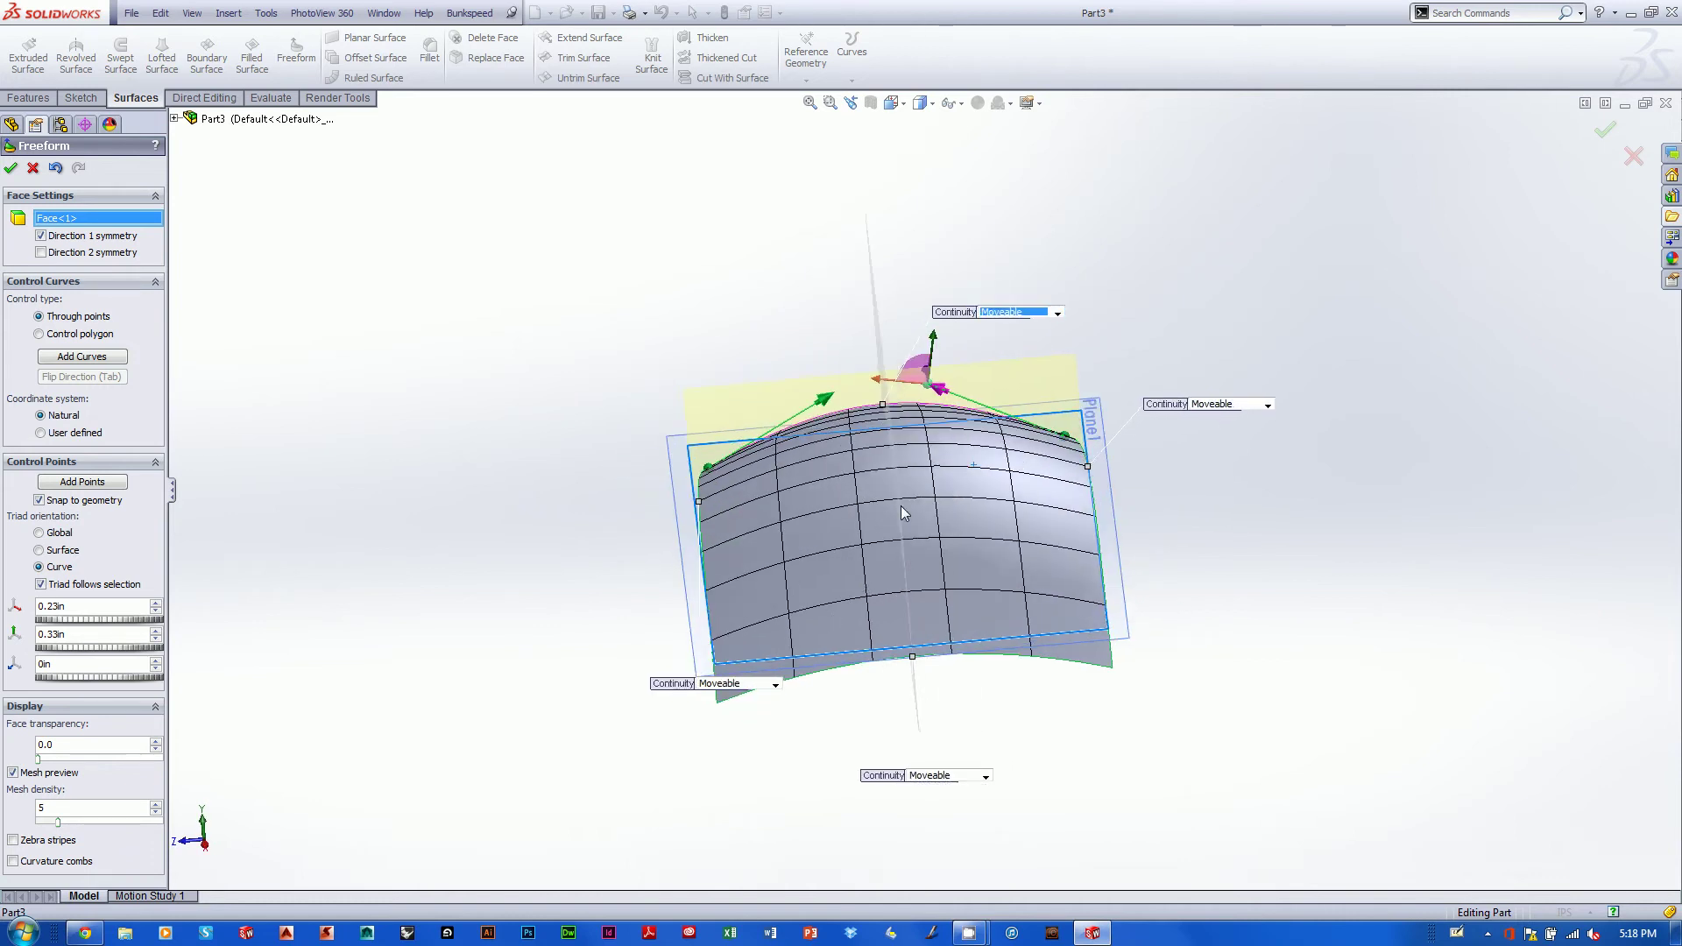
middle_drag(979, 548, 881, 570)
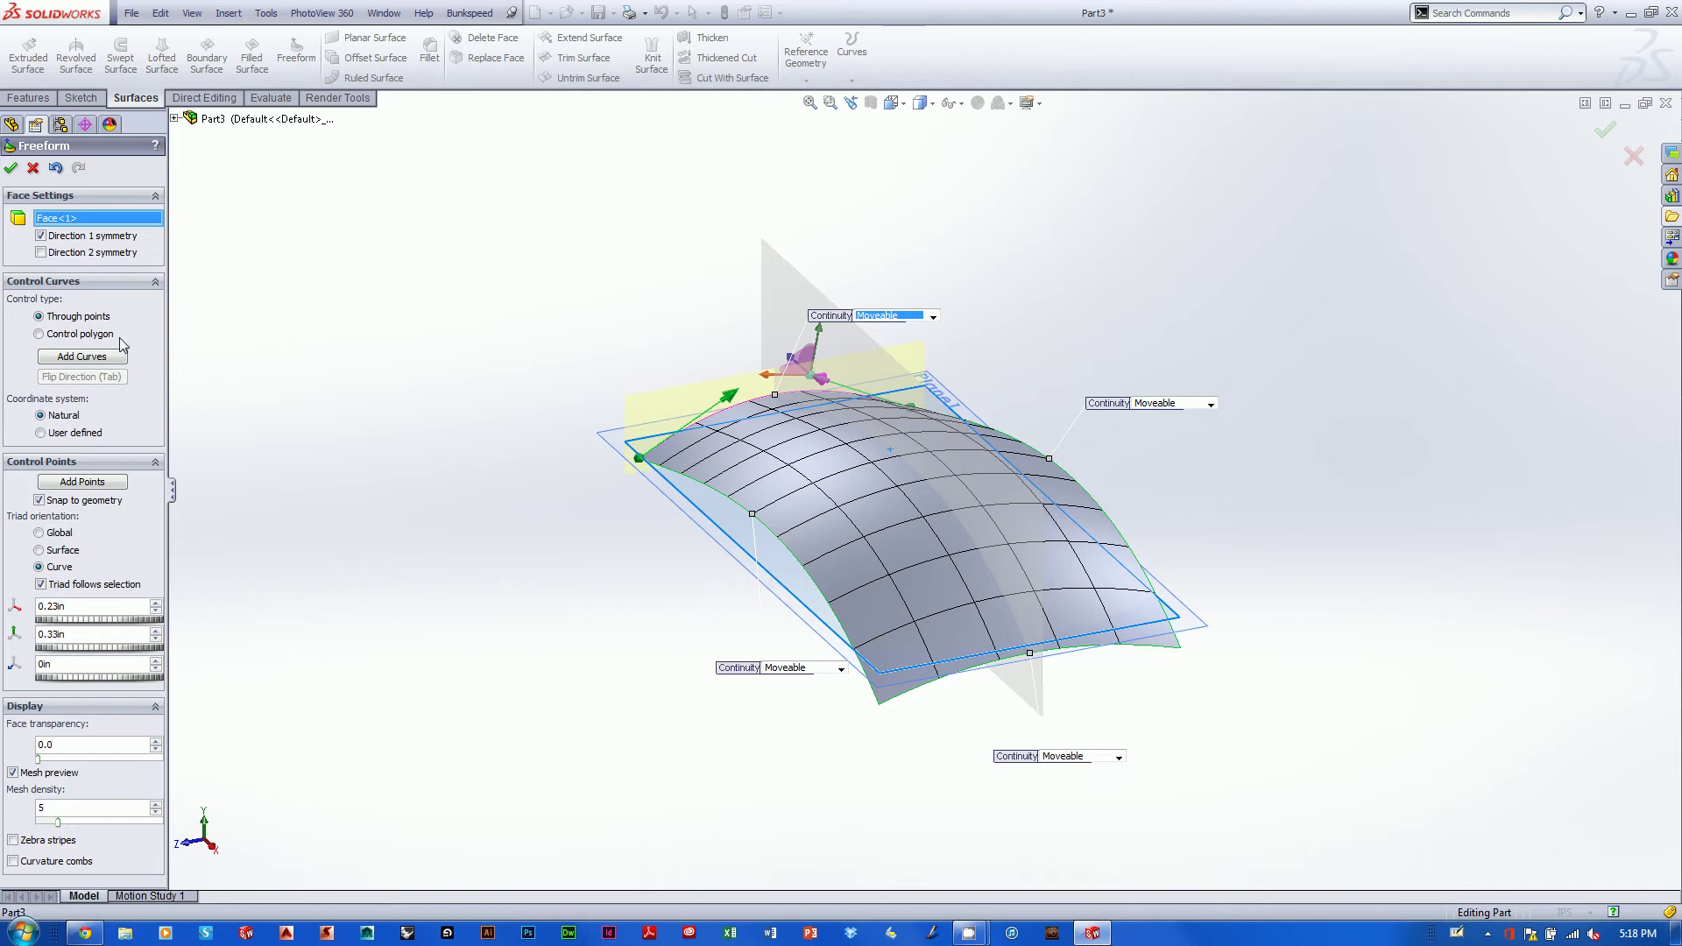
Deselect the edge and add a mirrored lengthwise control curve beside the symmetry plane of the face.
click(555, 338)
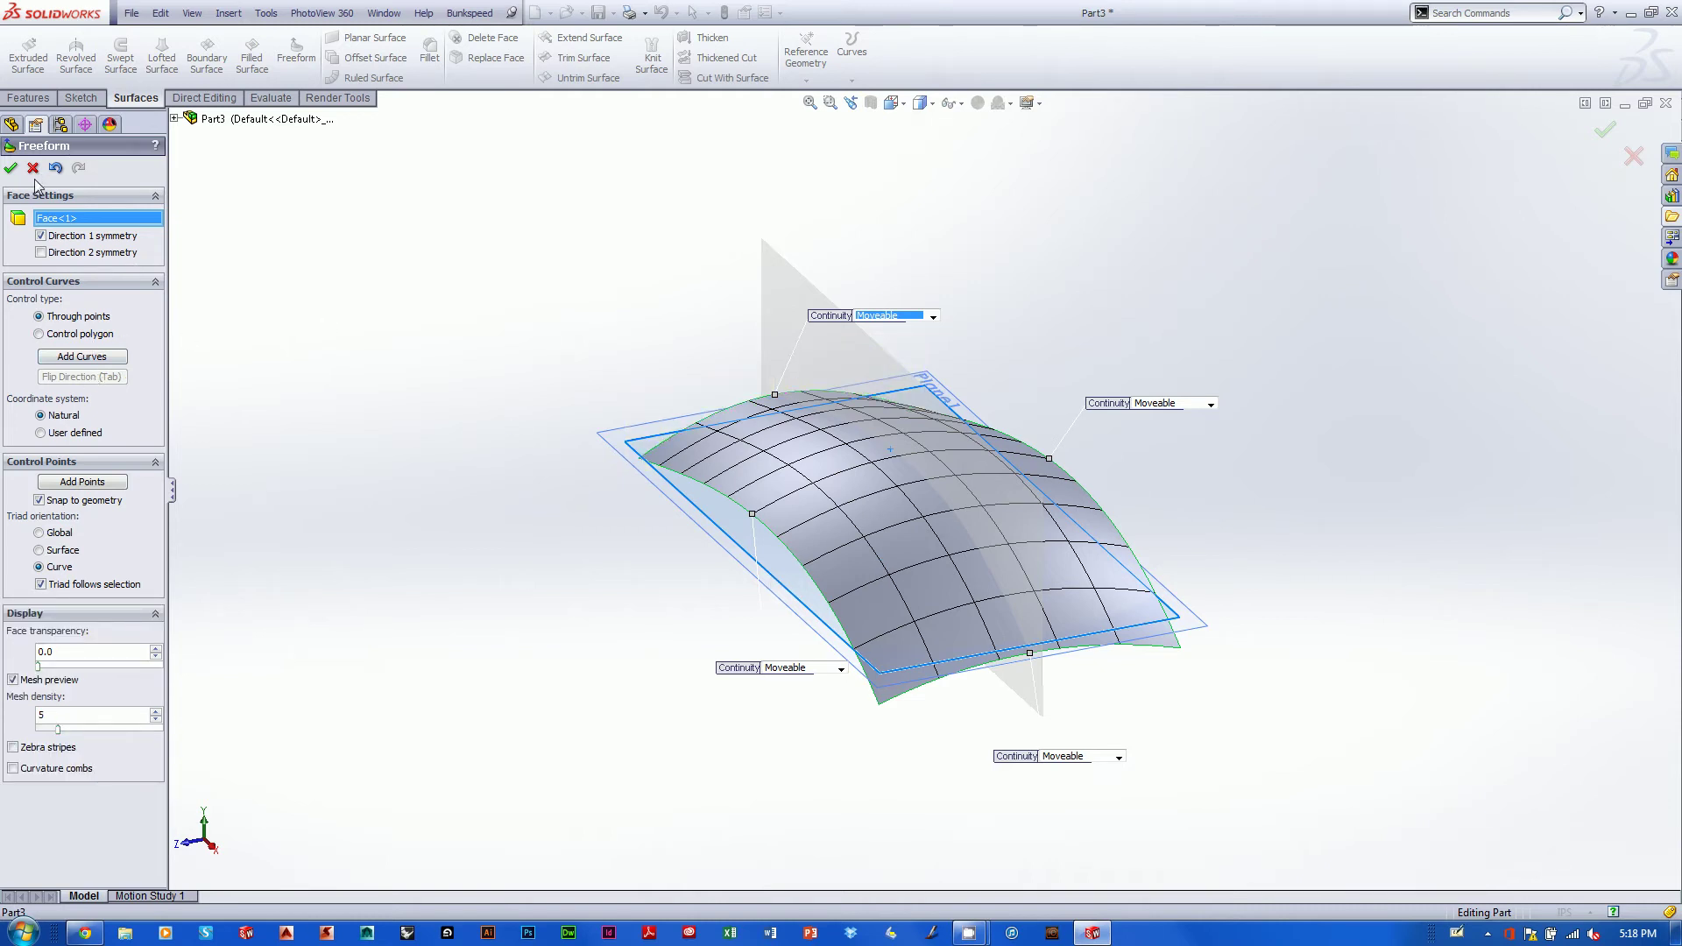
click(86, 356)
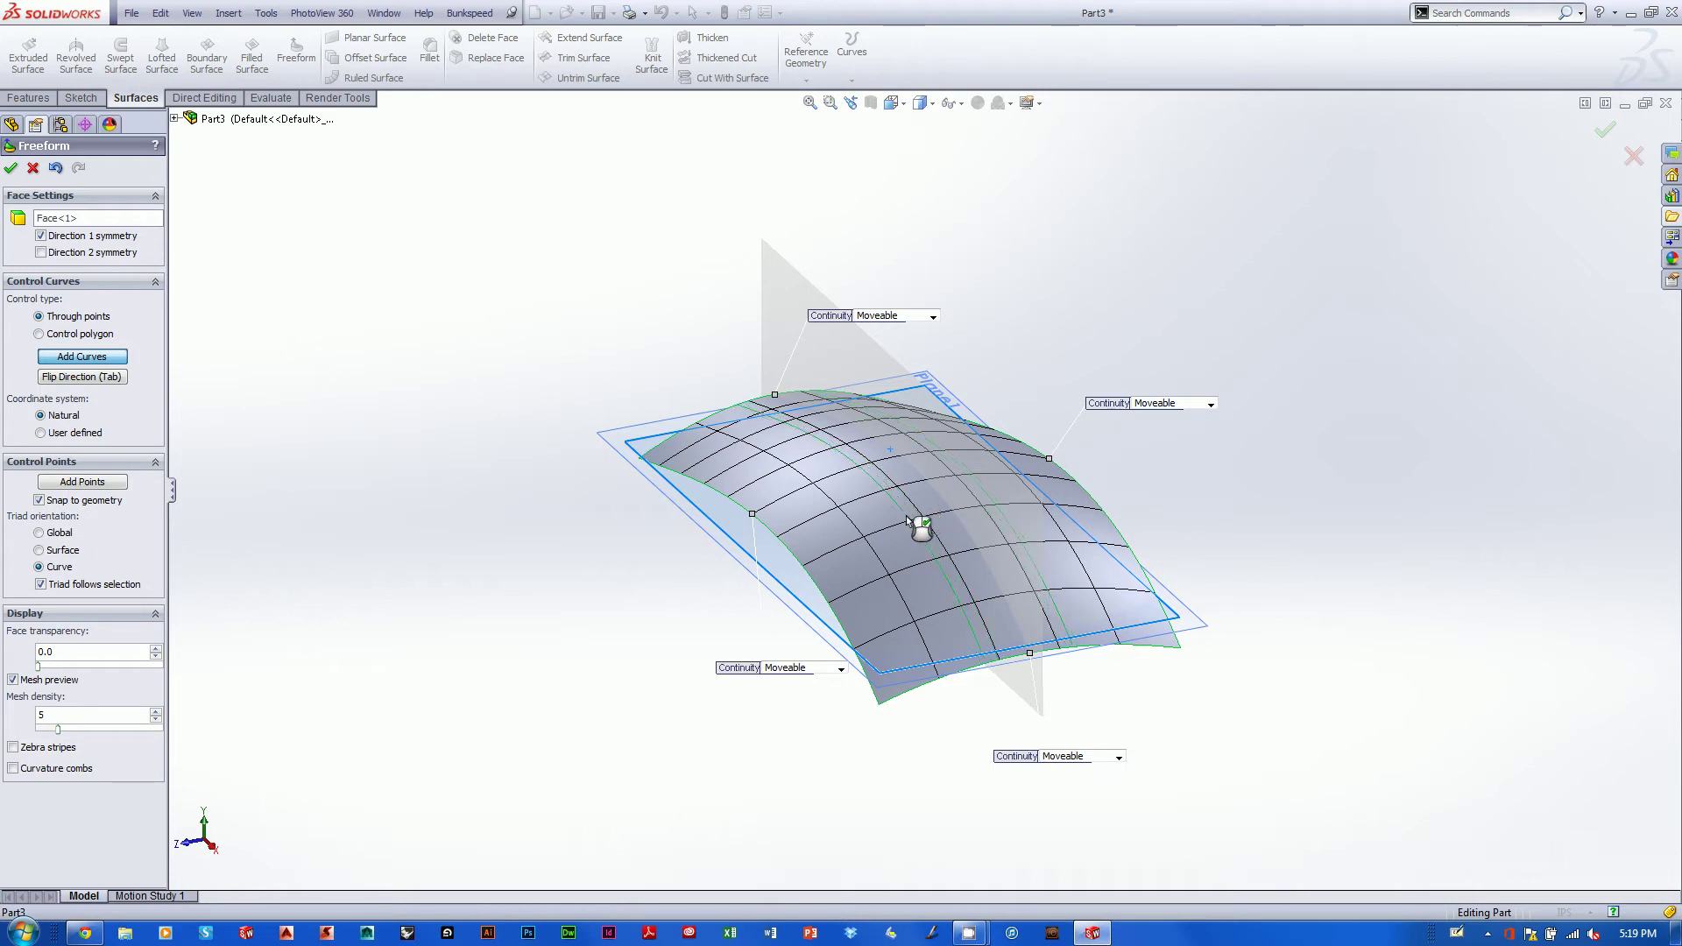
right_click(856, 574)
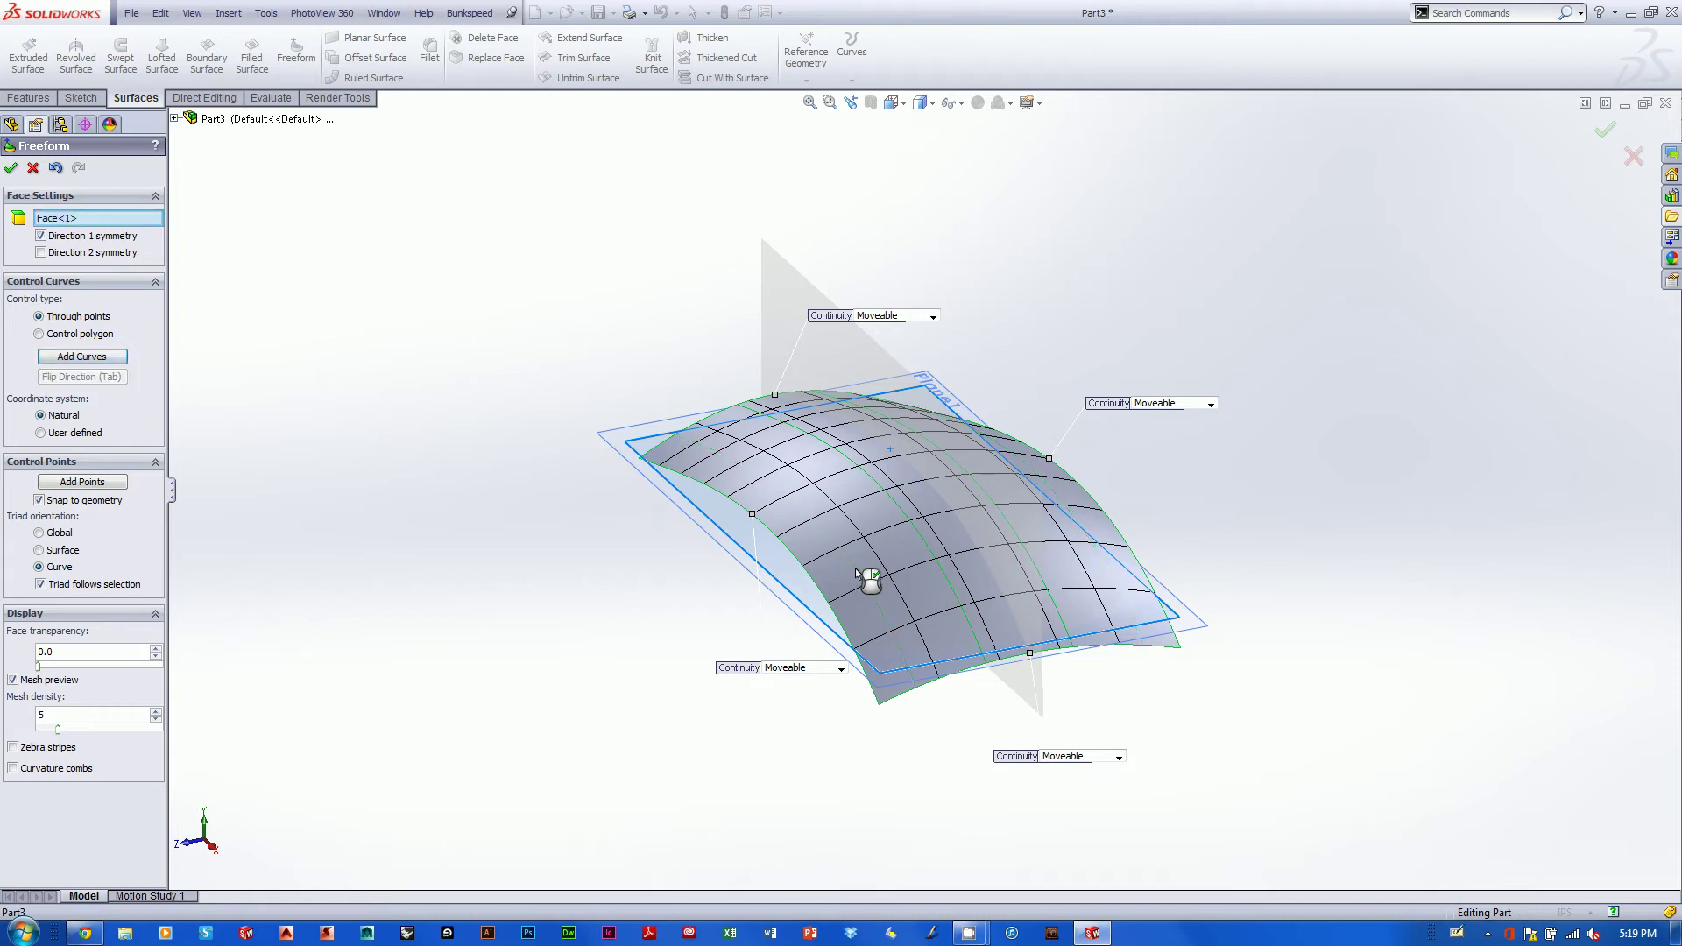
Bulge the new control curve by moving one handle to about X 0.9 in, Y 1.21 in and the other to about X -0.37 in, Y 1.63 in.
click(916, 534)
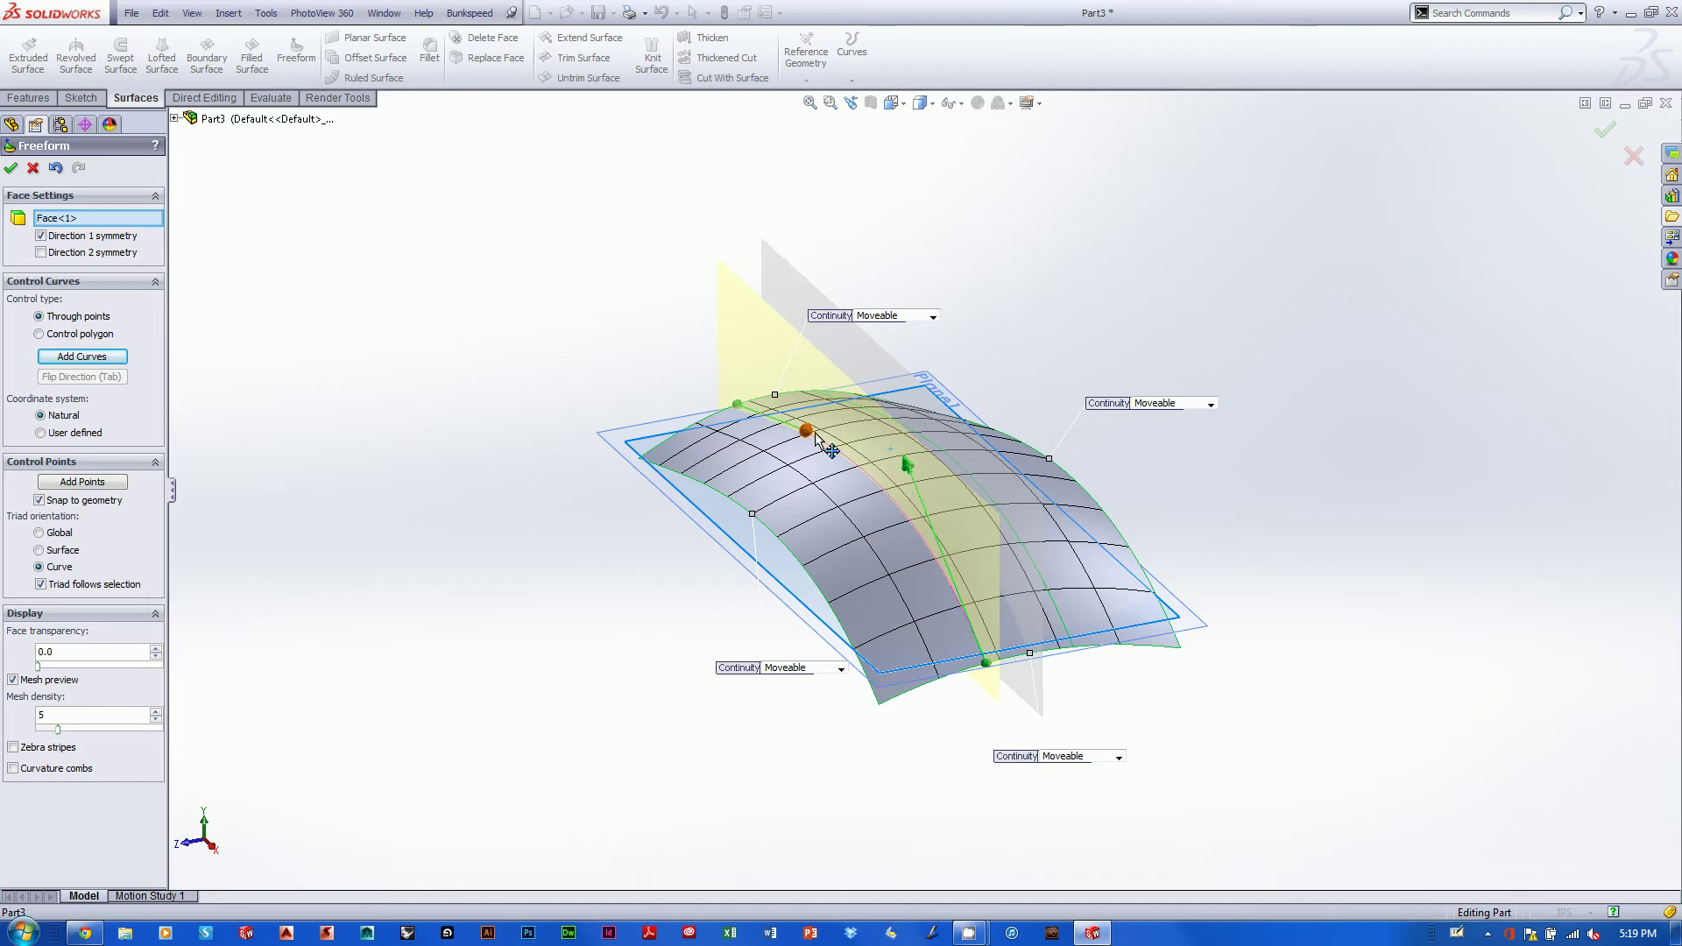
middle_drag(815, 434, 827, 518)
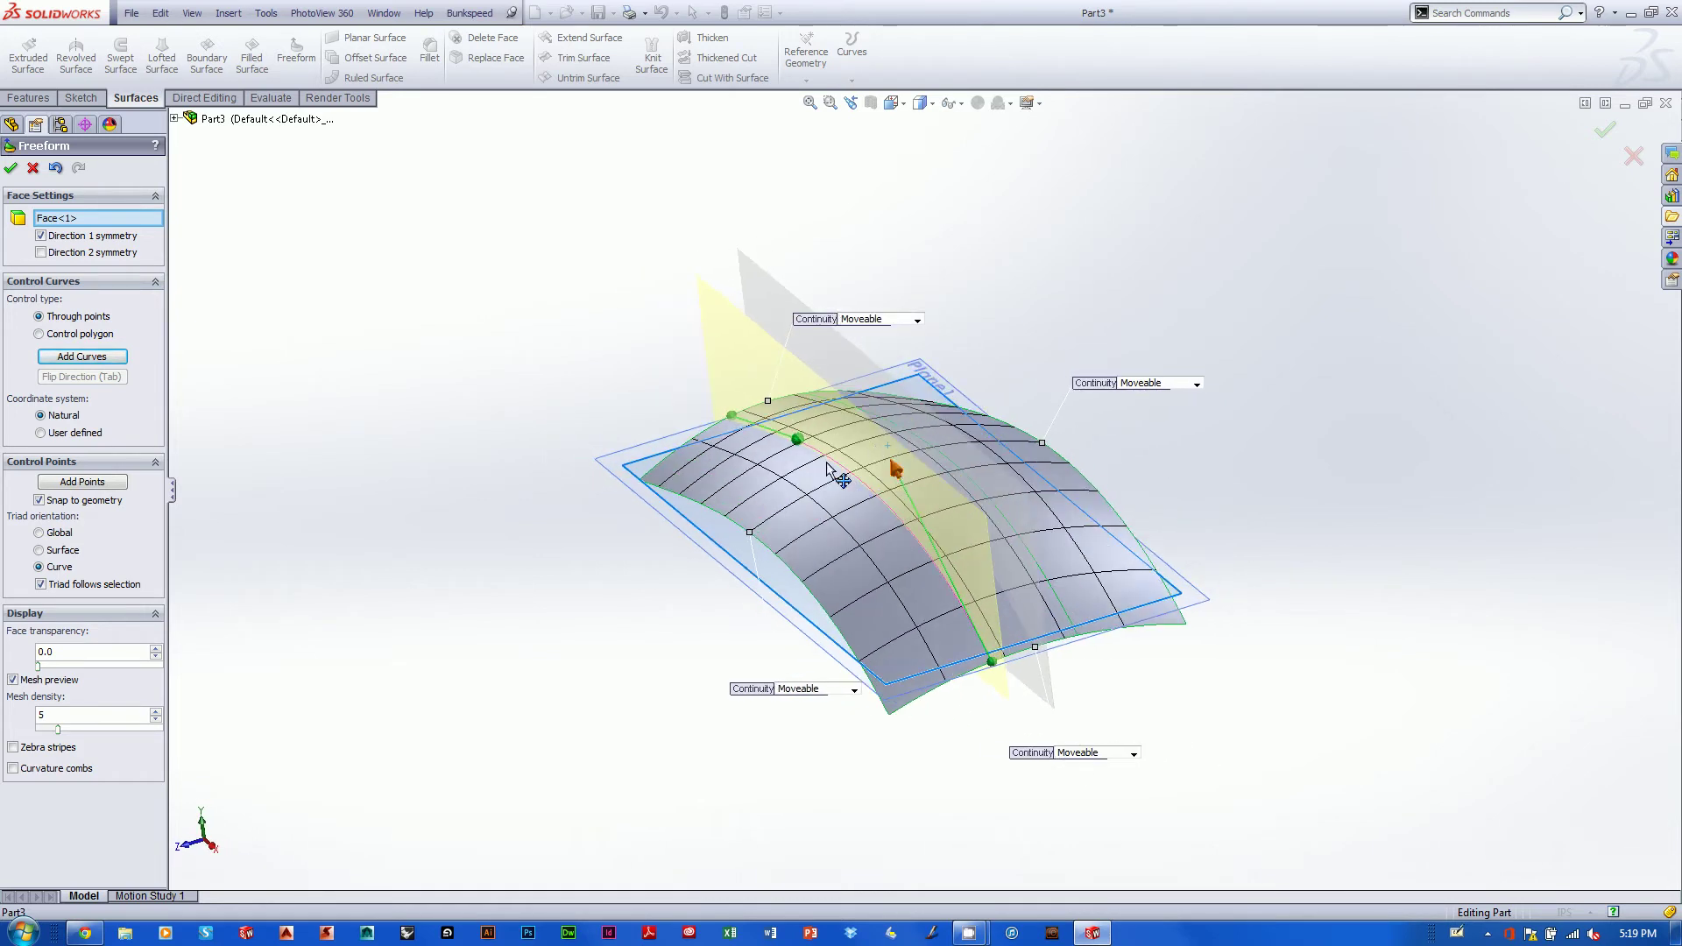
drag(798, 440, 827, 410)
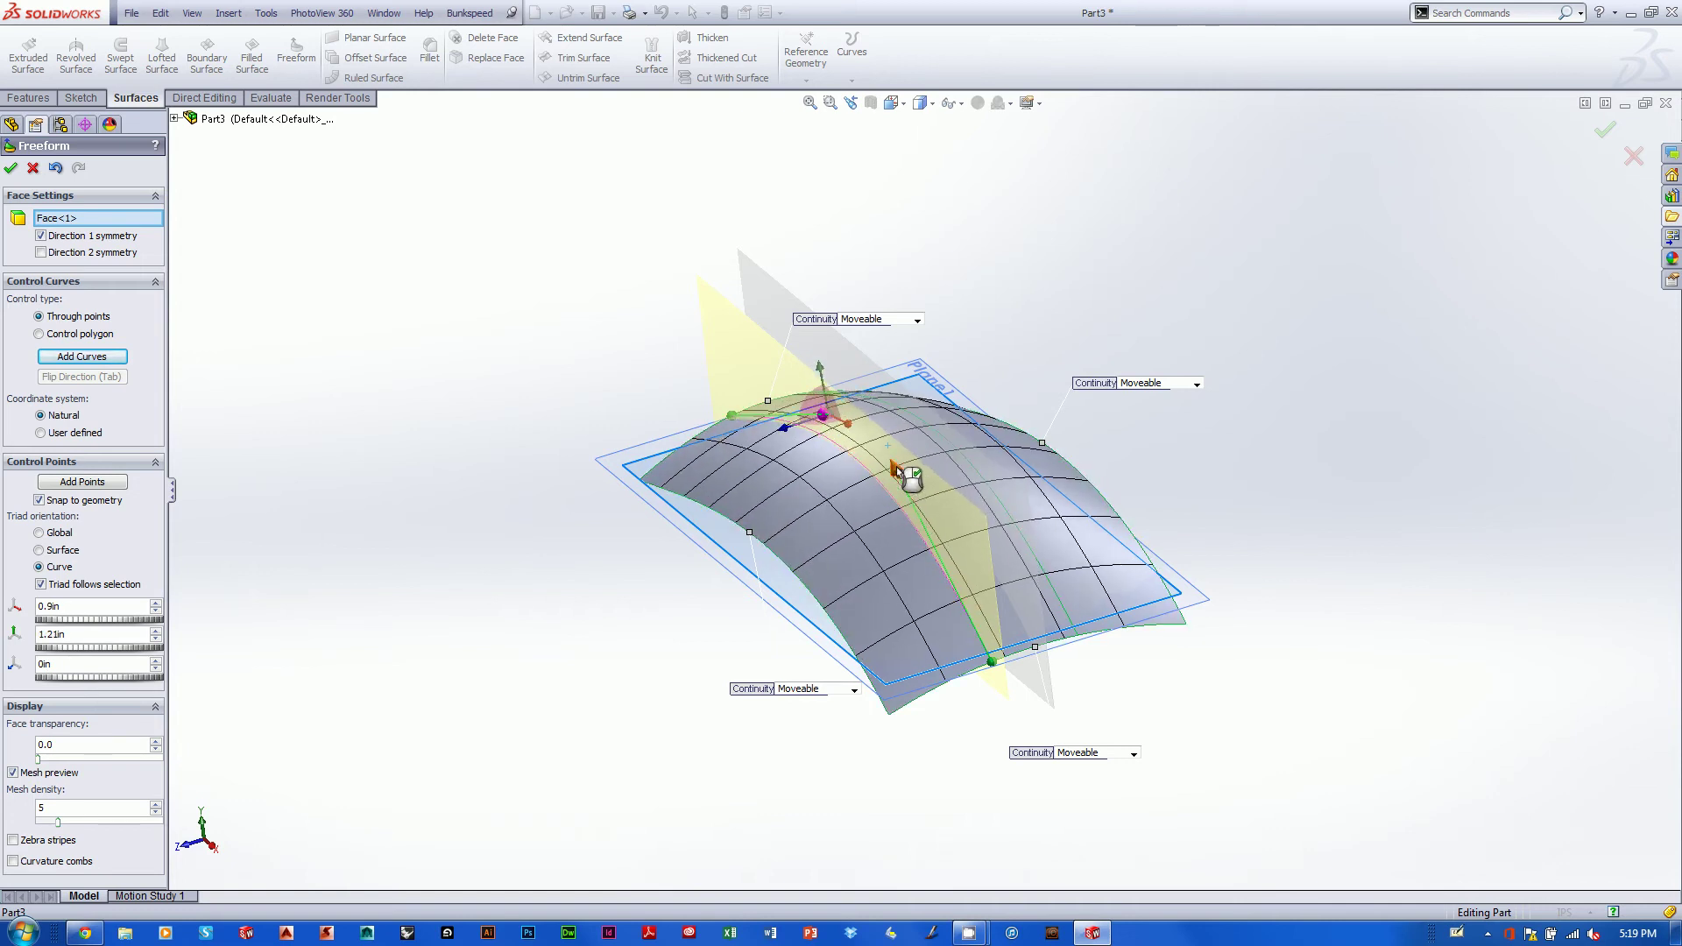
drag(894, 469, 893, 450)
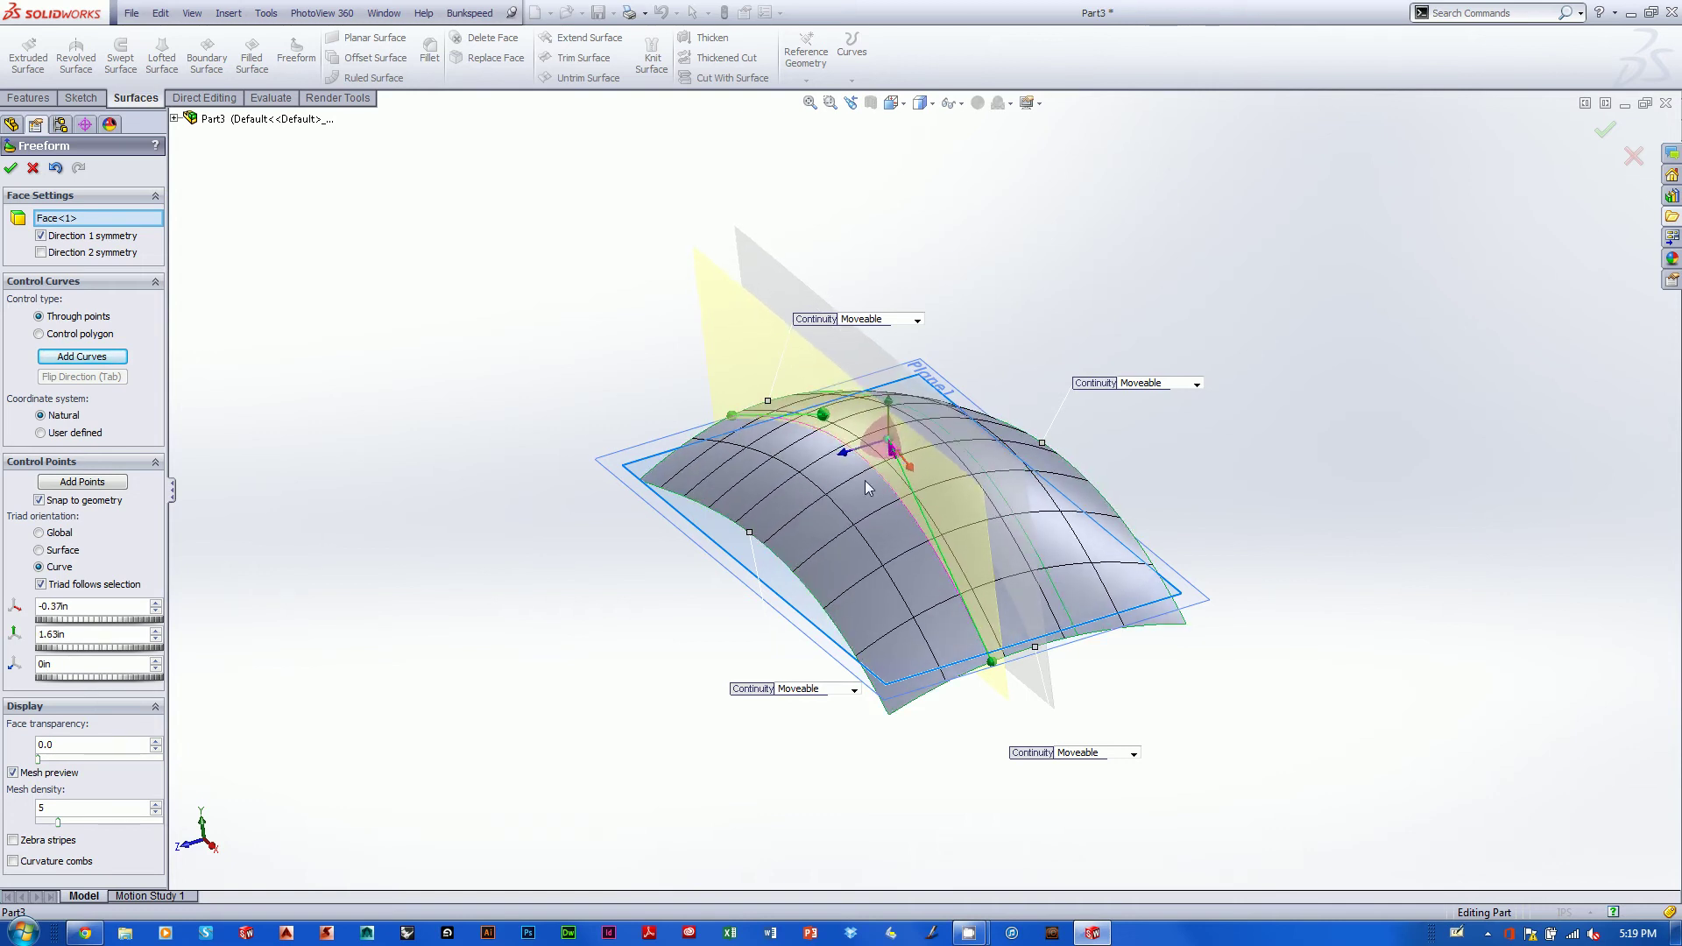
middle_drag(865, 480, 1028, 555)
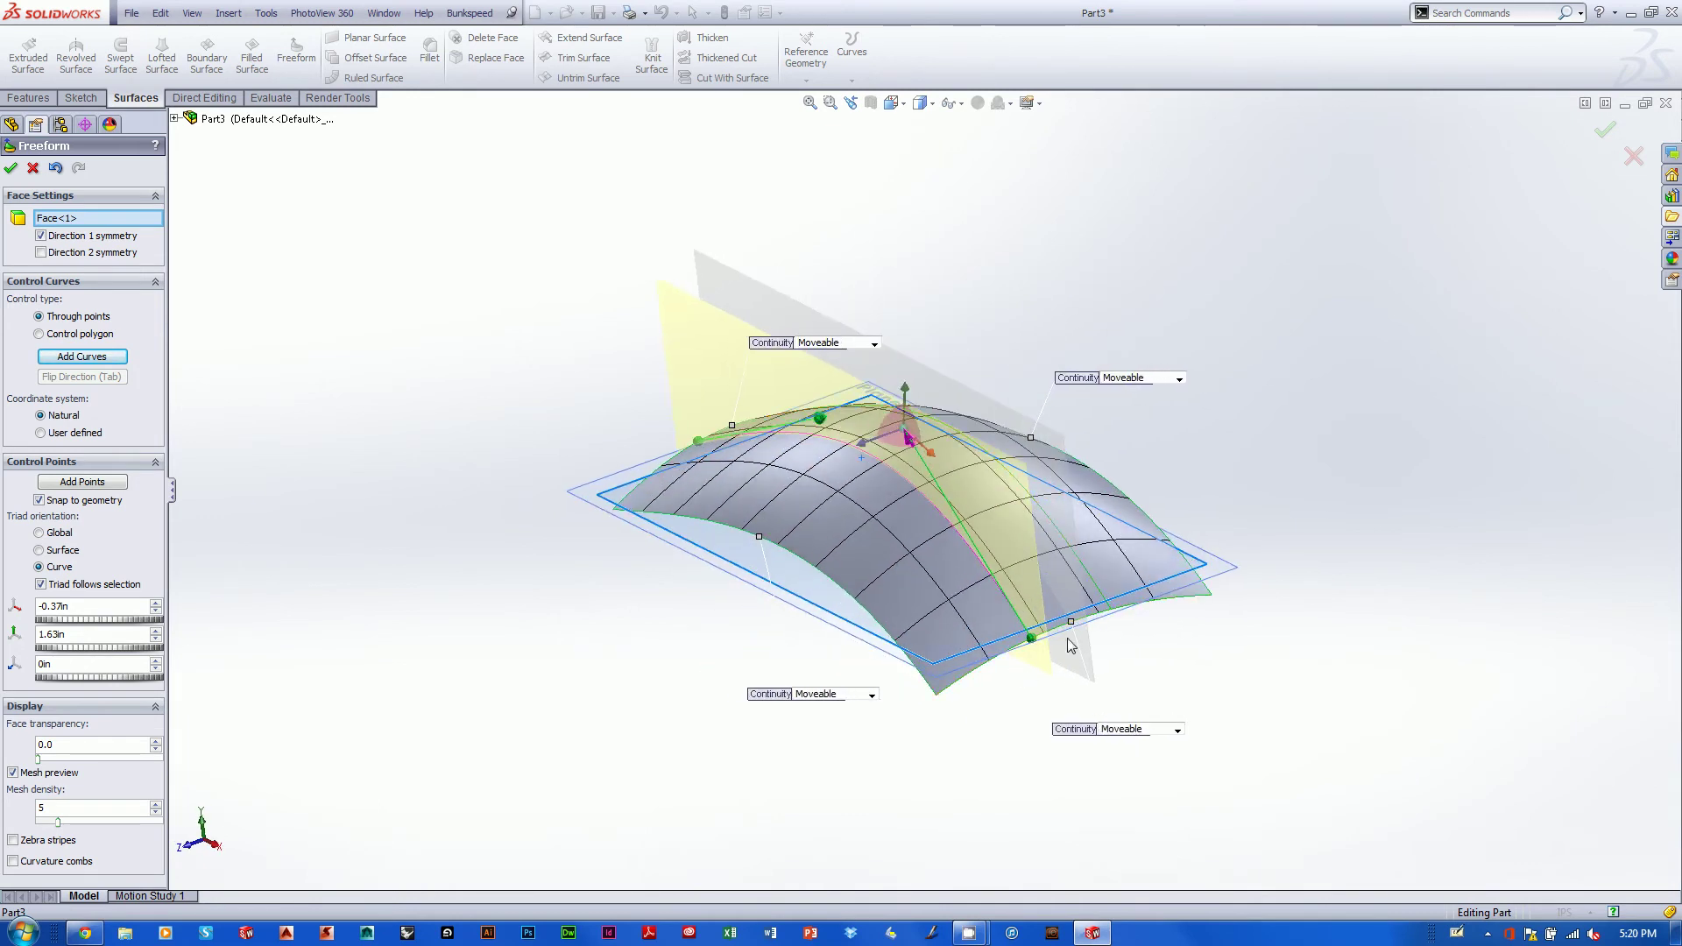
middle_drag(1082, 650, 1226, 473)
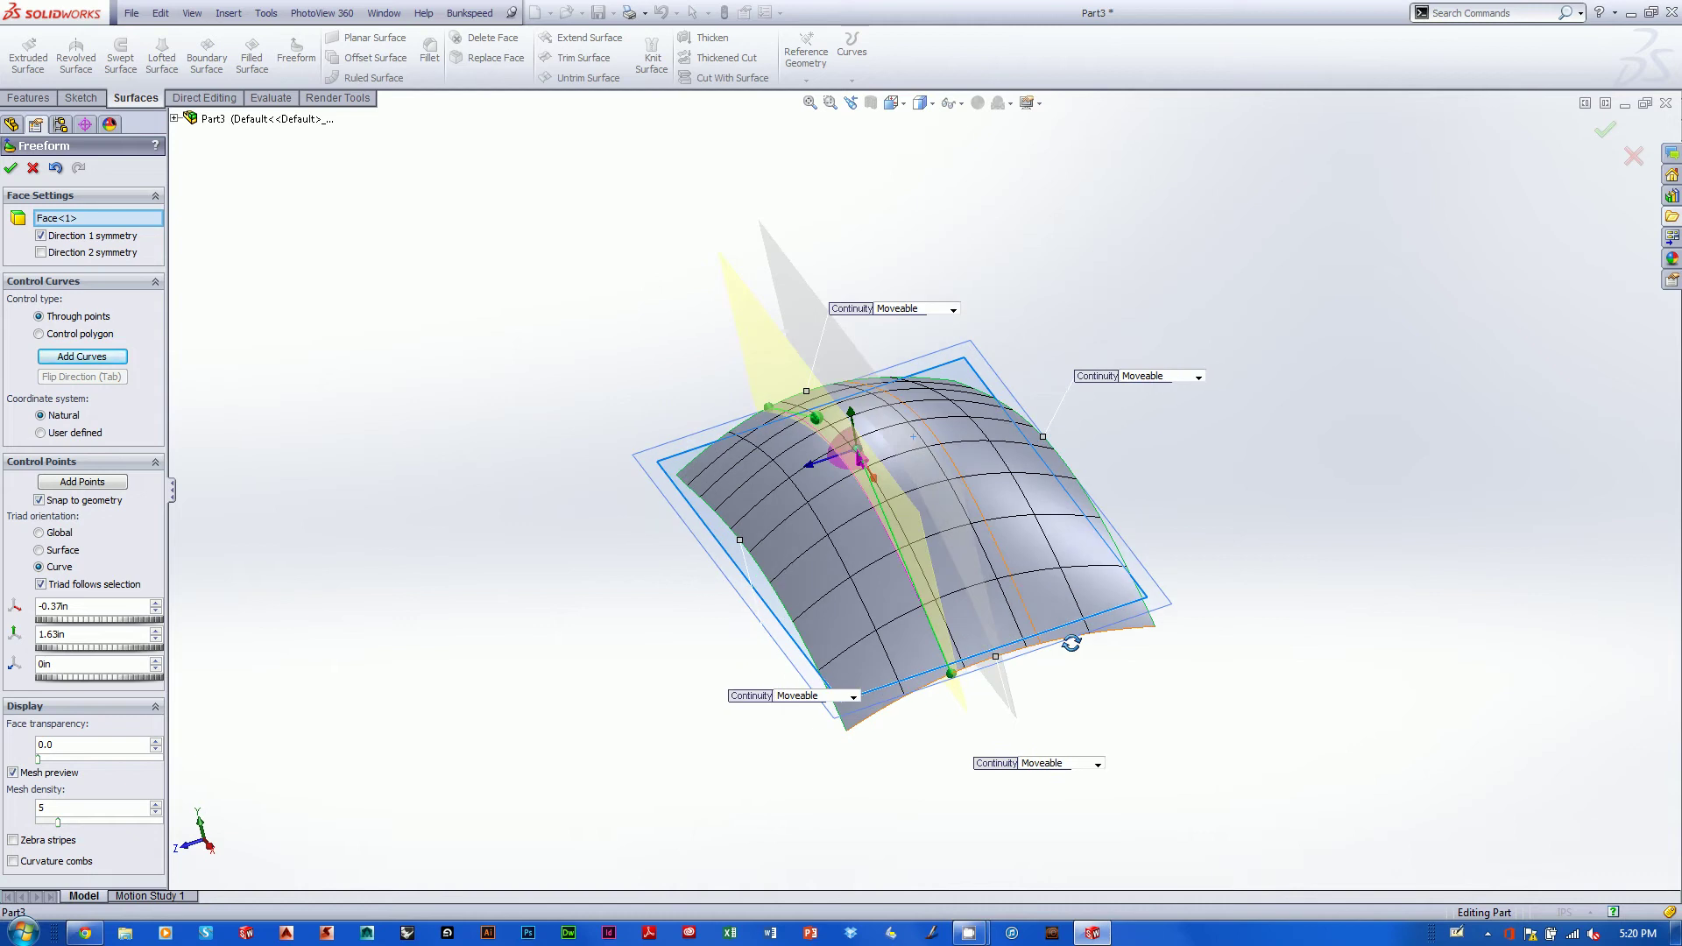
click(1249, 299)
mouse_move(1250, 299)
middle_down()
mouse_move(1232, 281)
mouse_move(1250, 304)
middle_up()
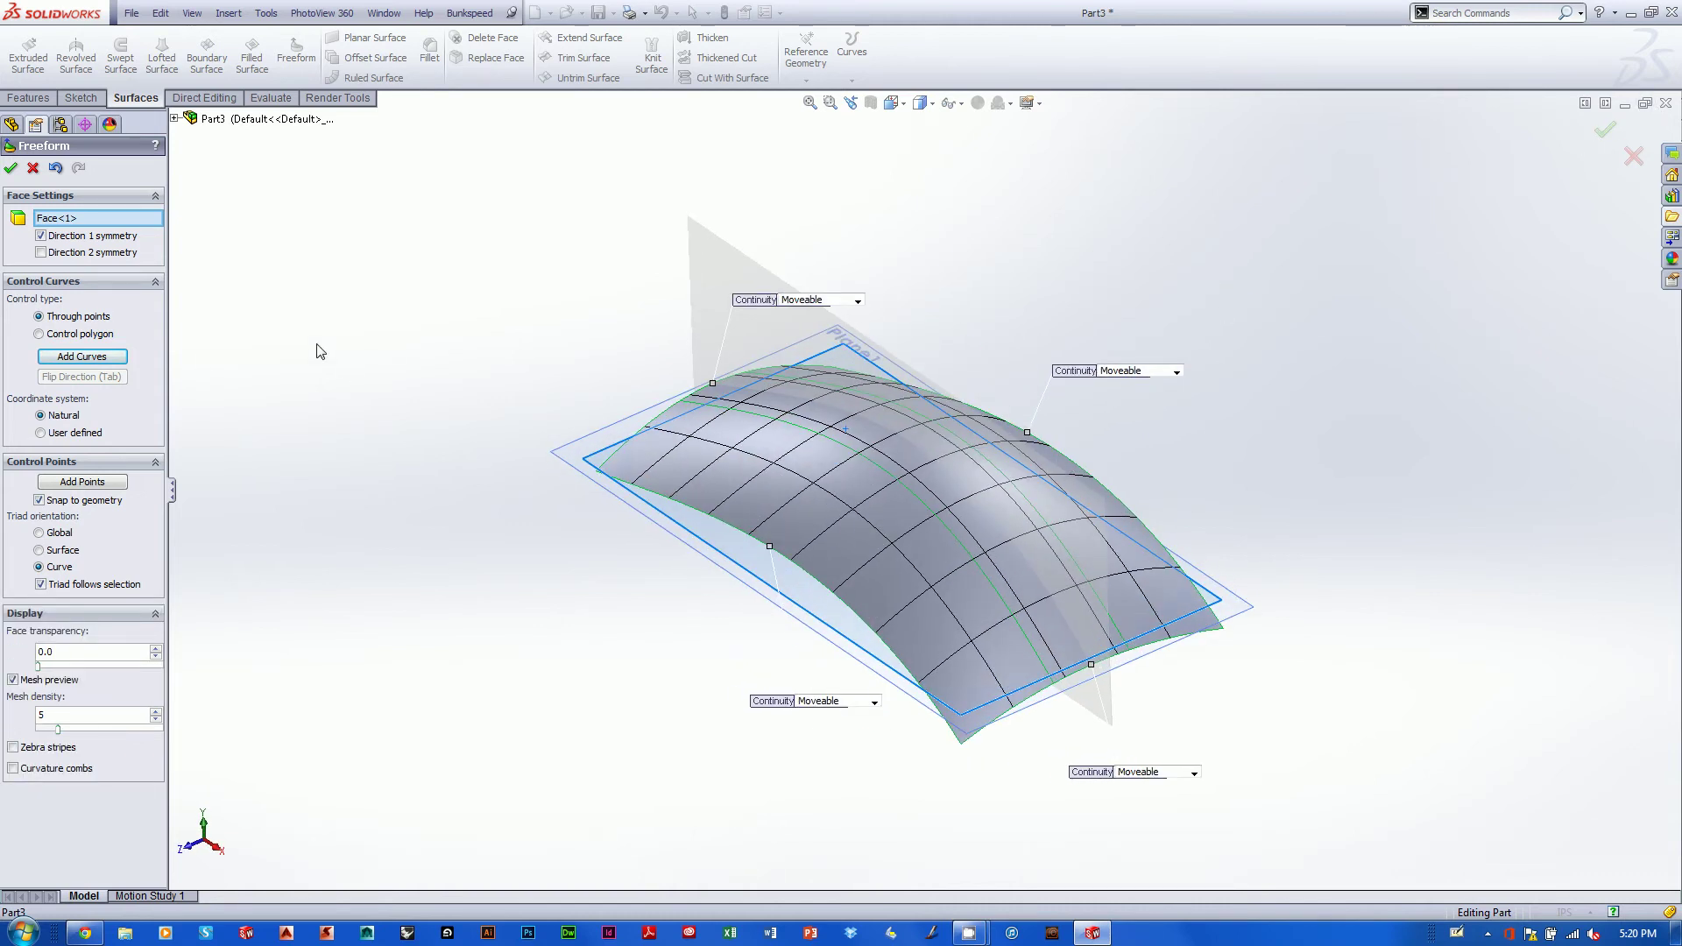
Add another mirrored lengthwise control curve near the symmetry plane and raise one handle to about X -0.53 in, Y 2.12 in.
click(81, 356)
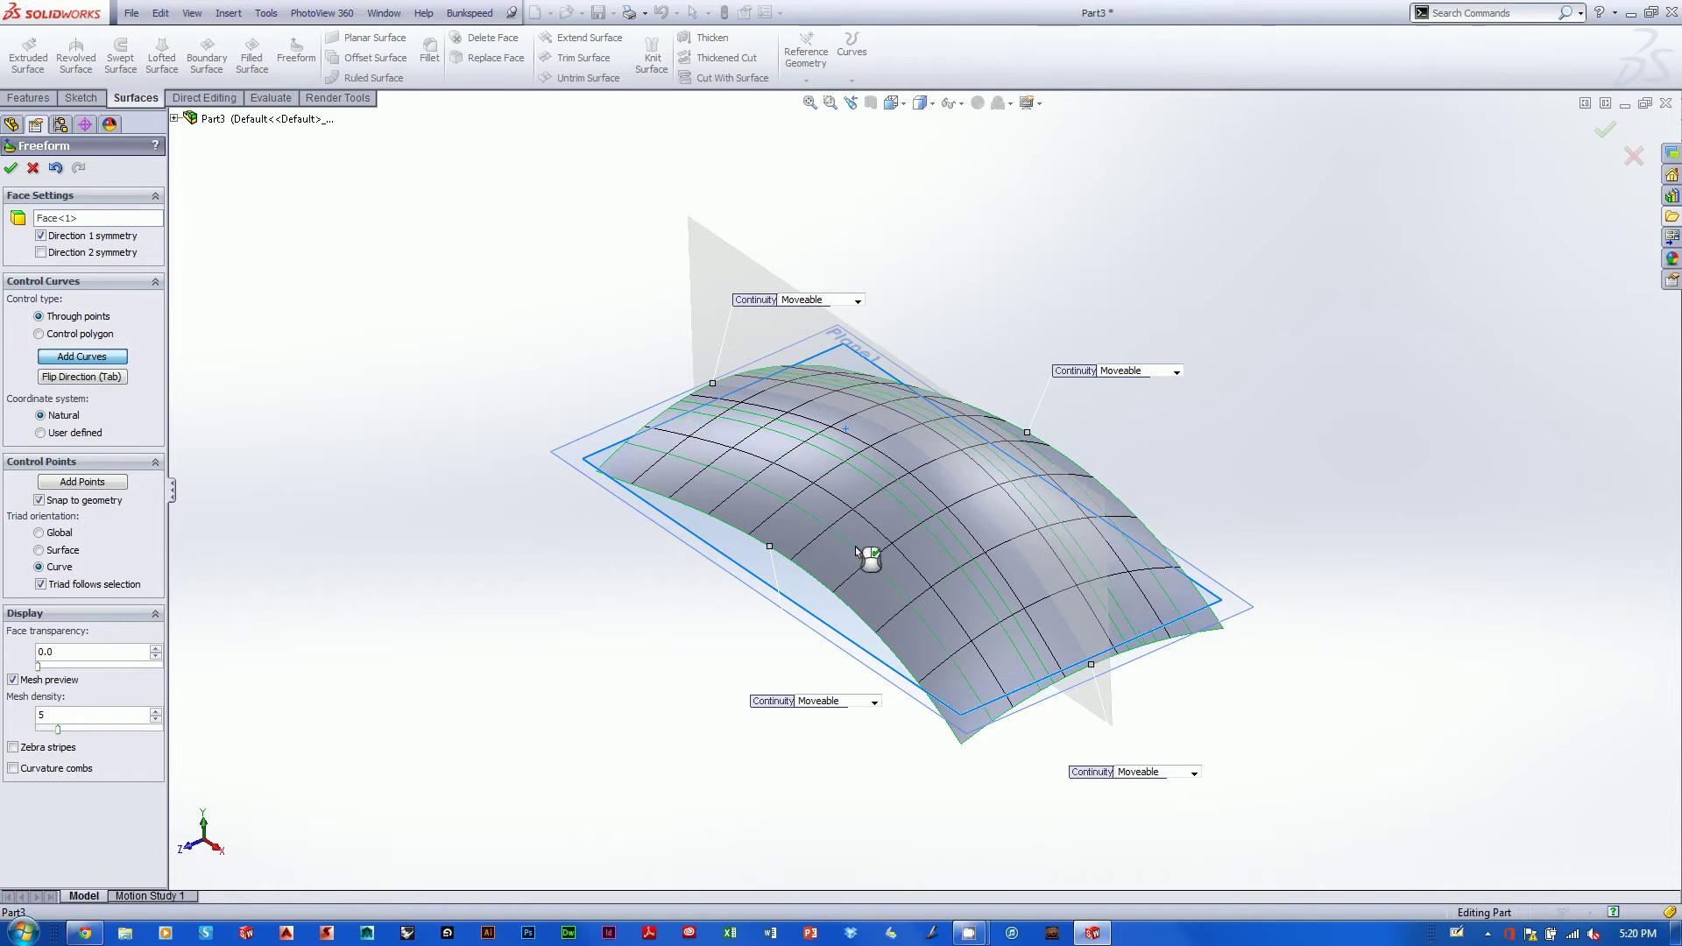
click(961, 511)
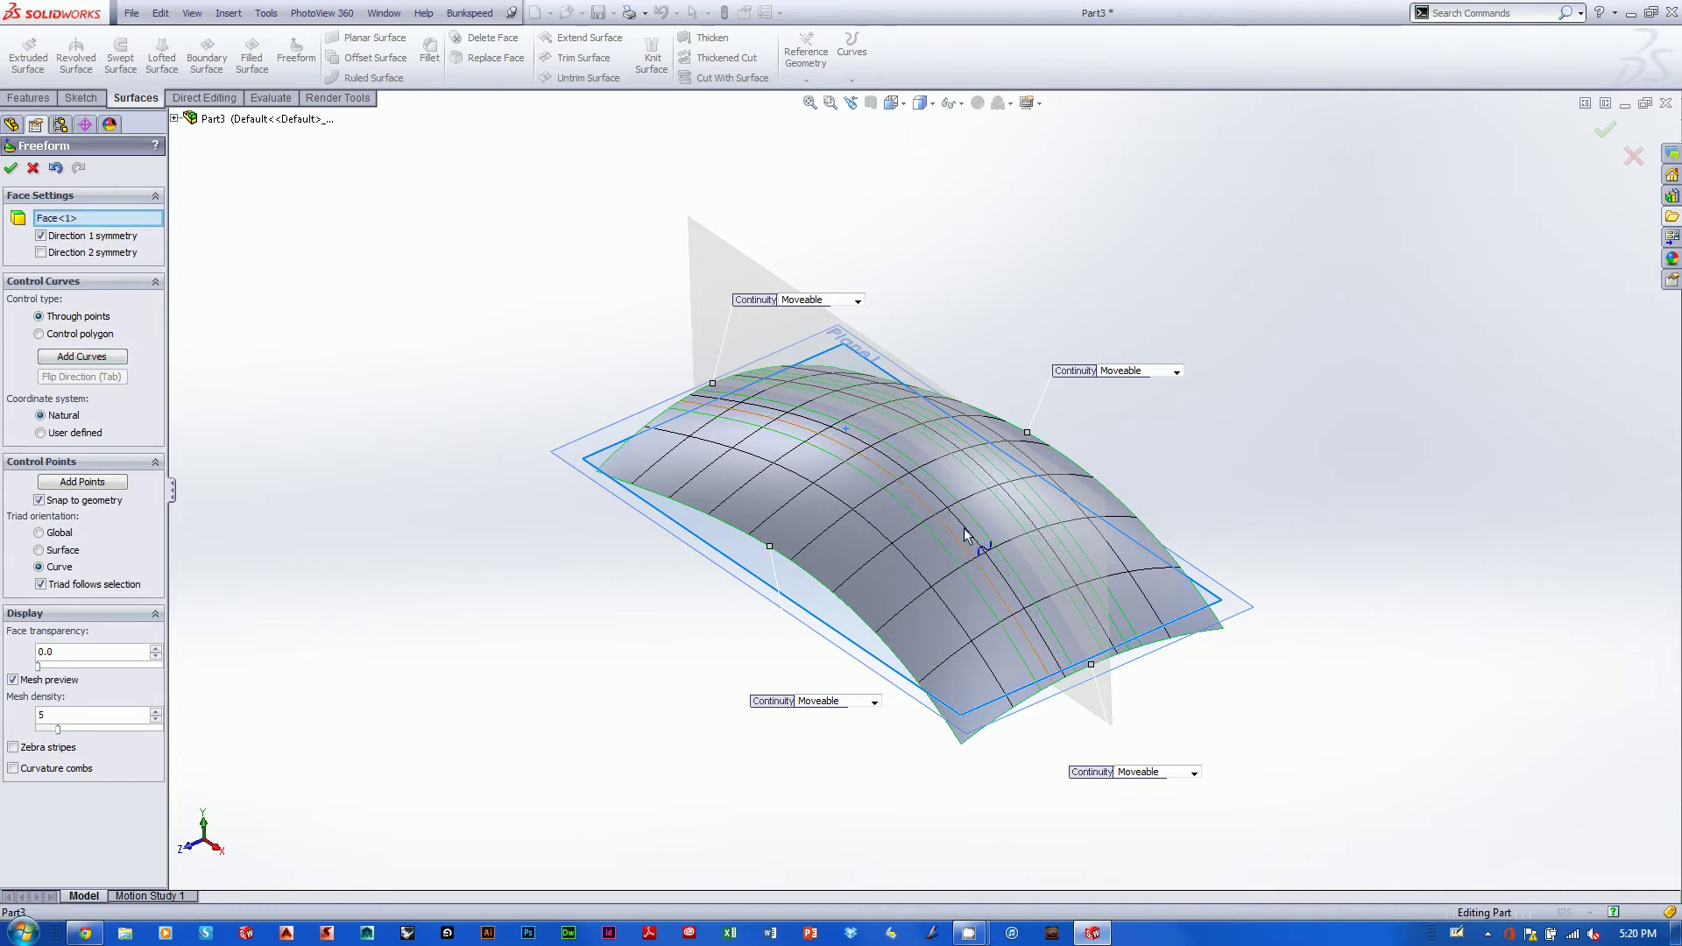
click(976, 520)
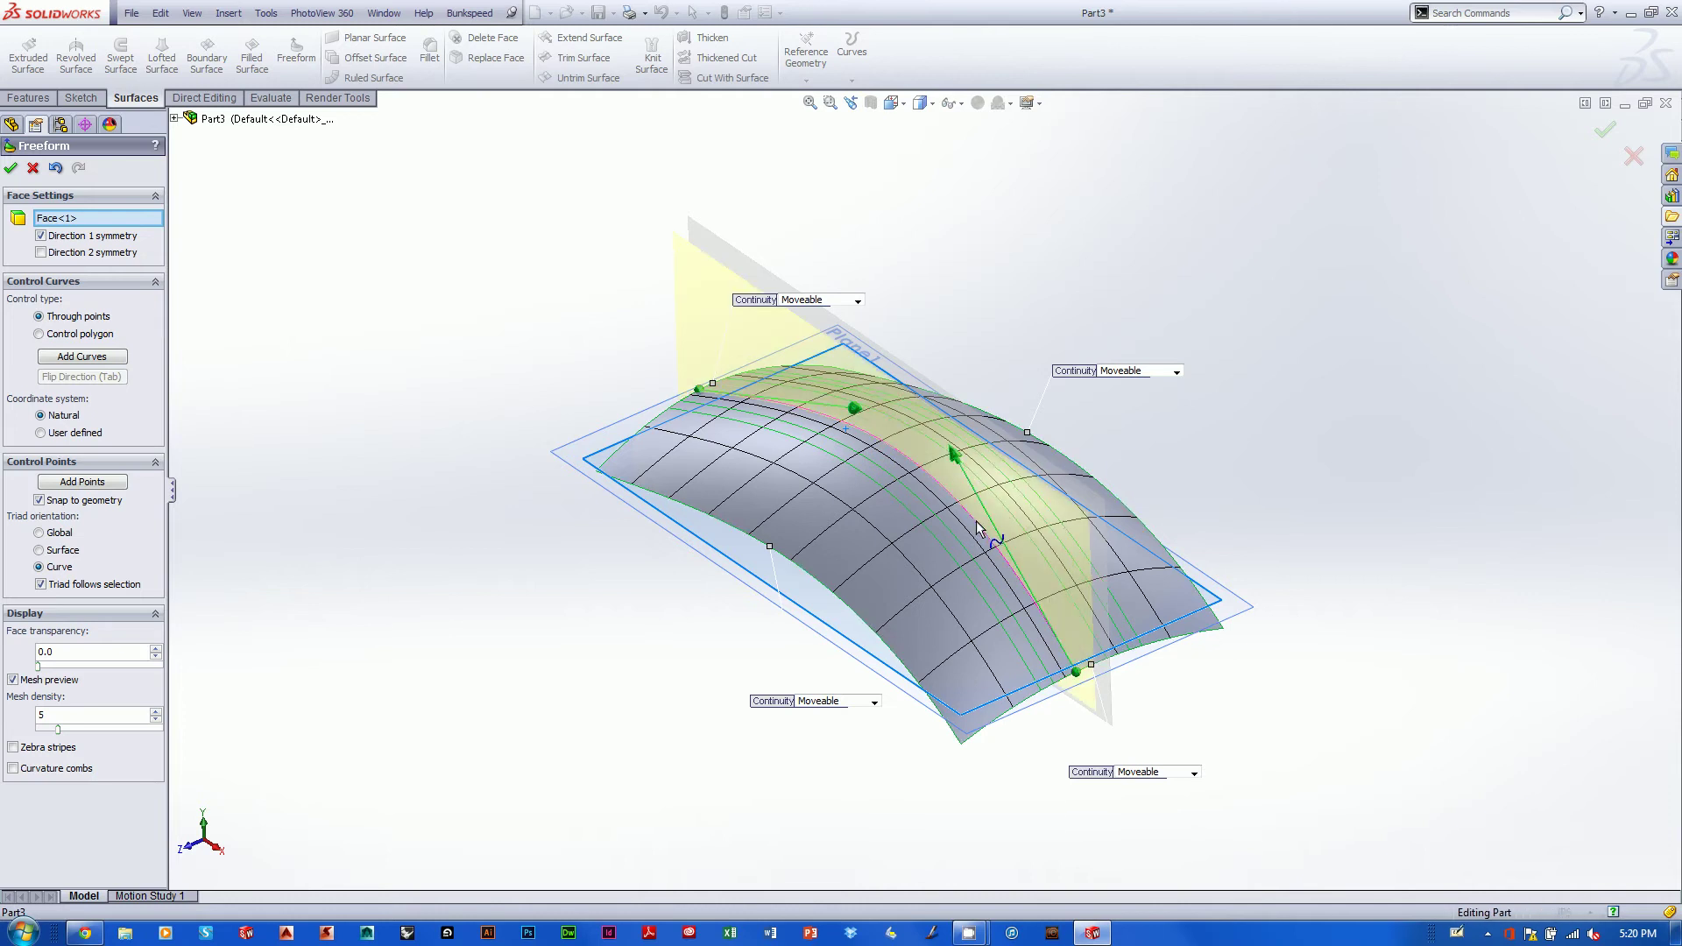
drag(955, 456, 950, 411)
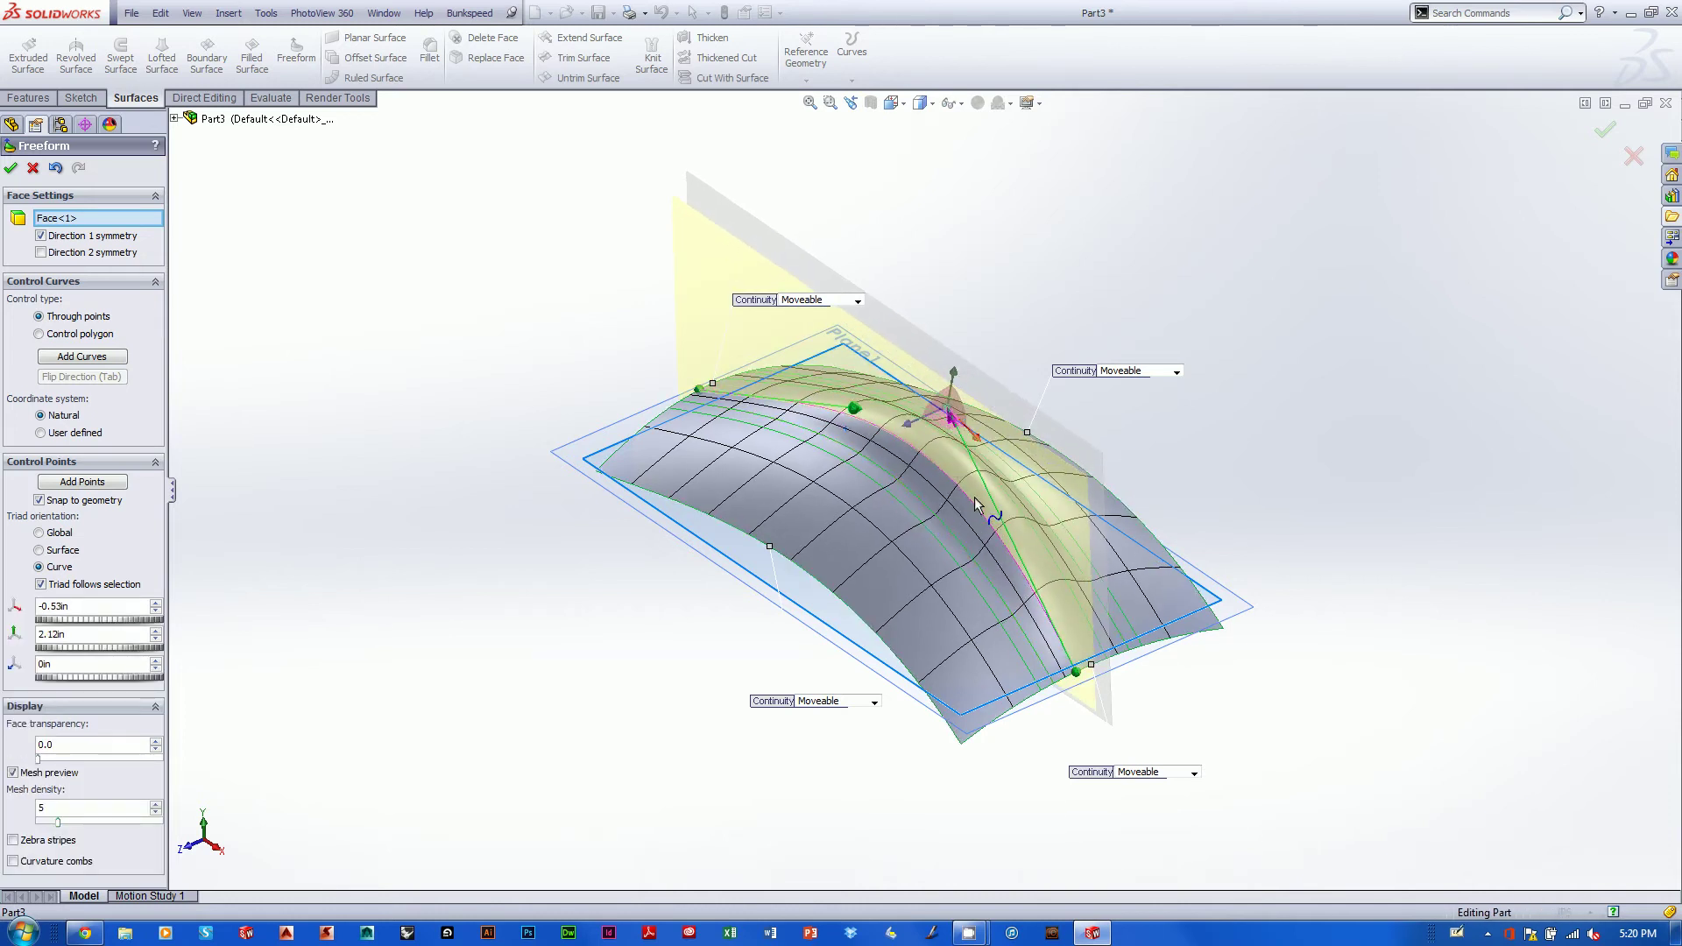
middle_drag(950, 411, 918, 476)
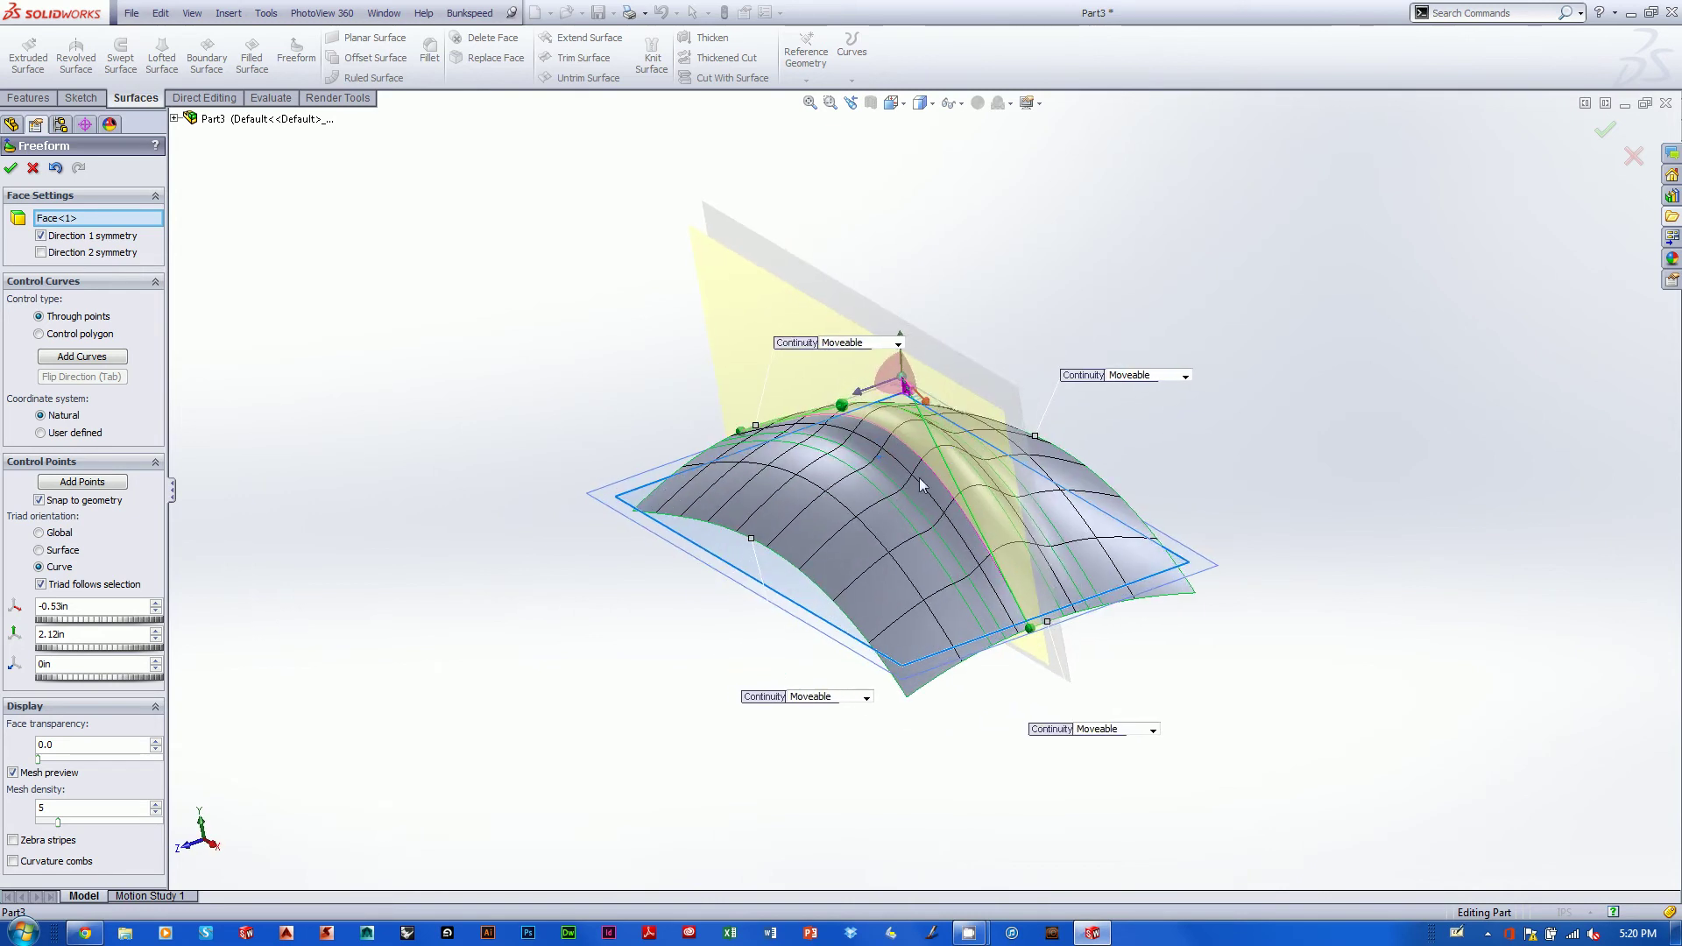
Move a handle of the adjacent outer control curve to about X -0.28 in, Y 1.45 in and accept the Freeform feature.
click(902, 486)
drag(891, 437, 890, 449)
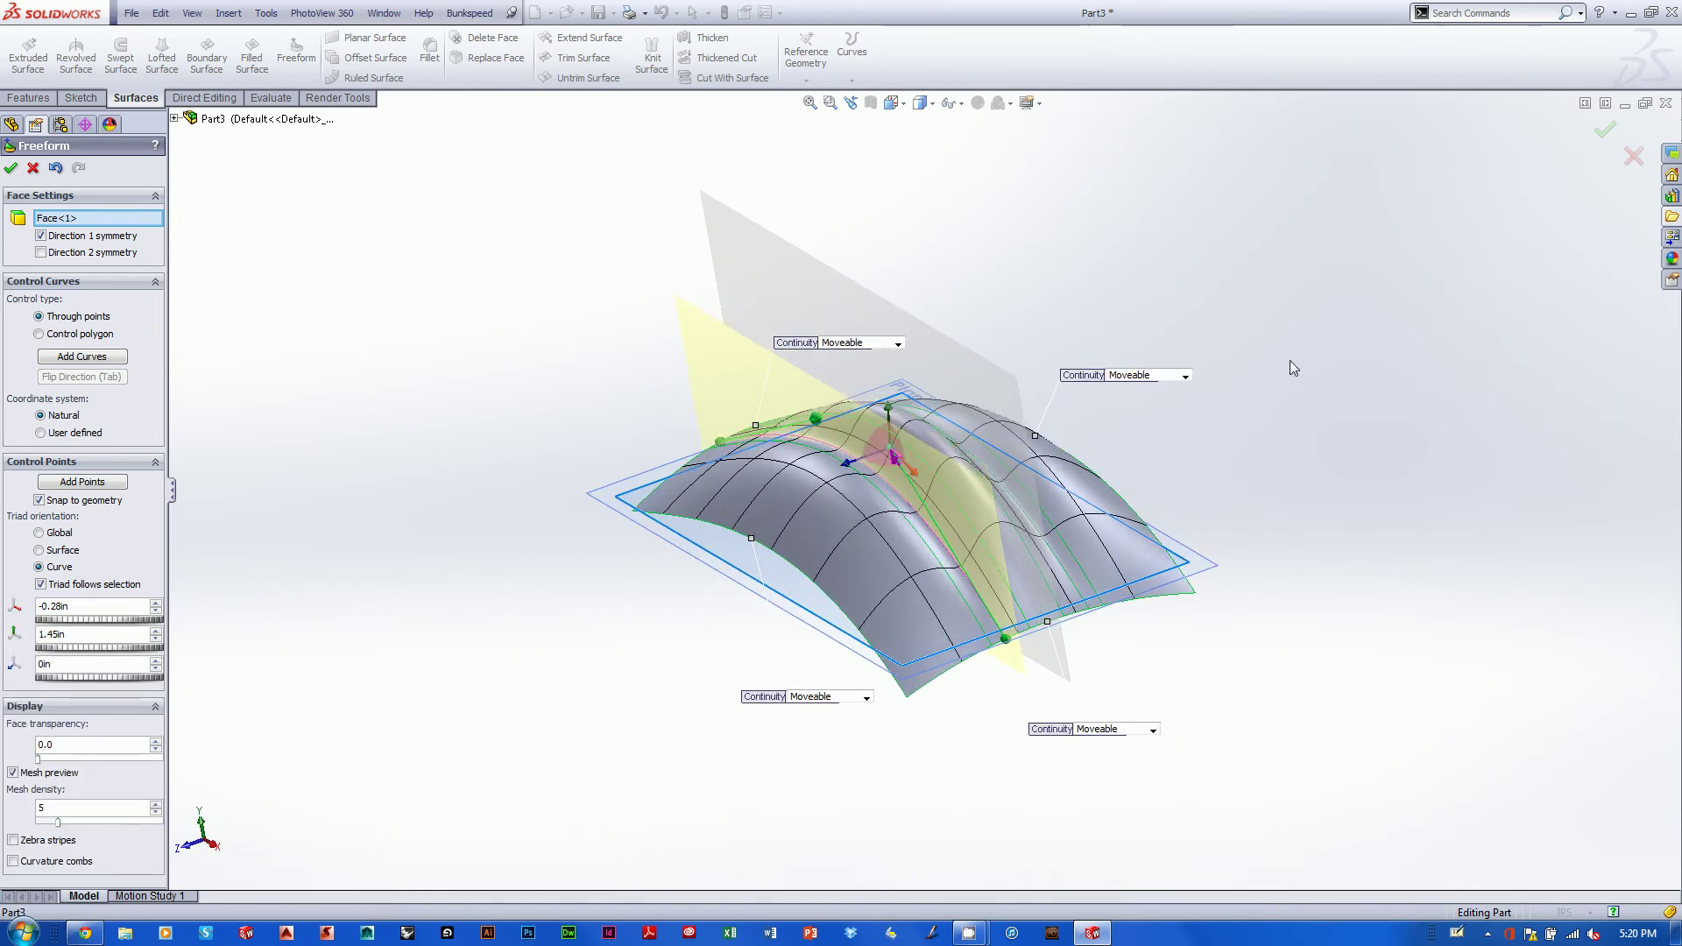
middle_drag(1289, 368, 1304, 400)
click(1609, 134)
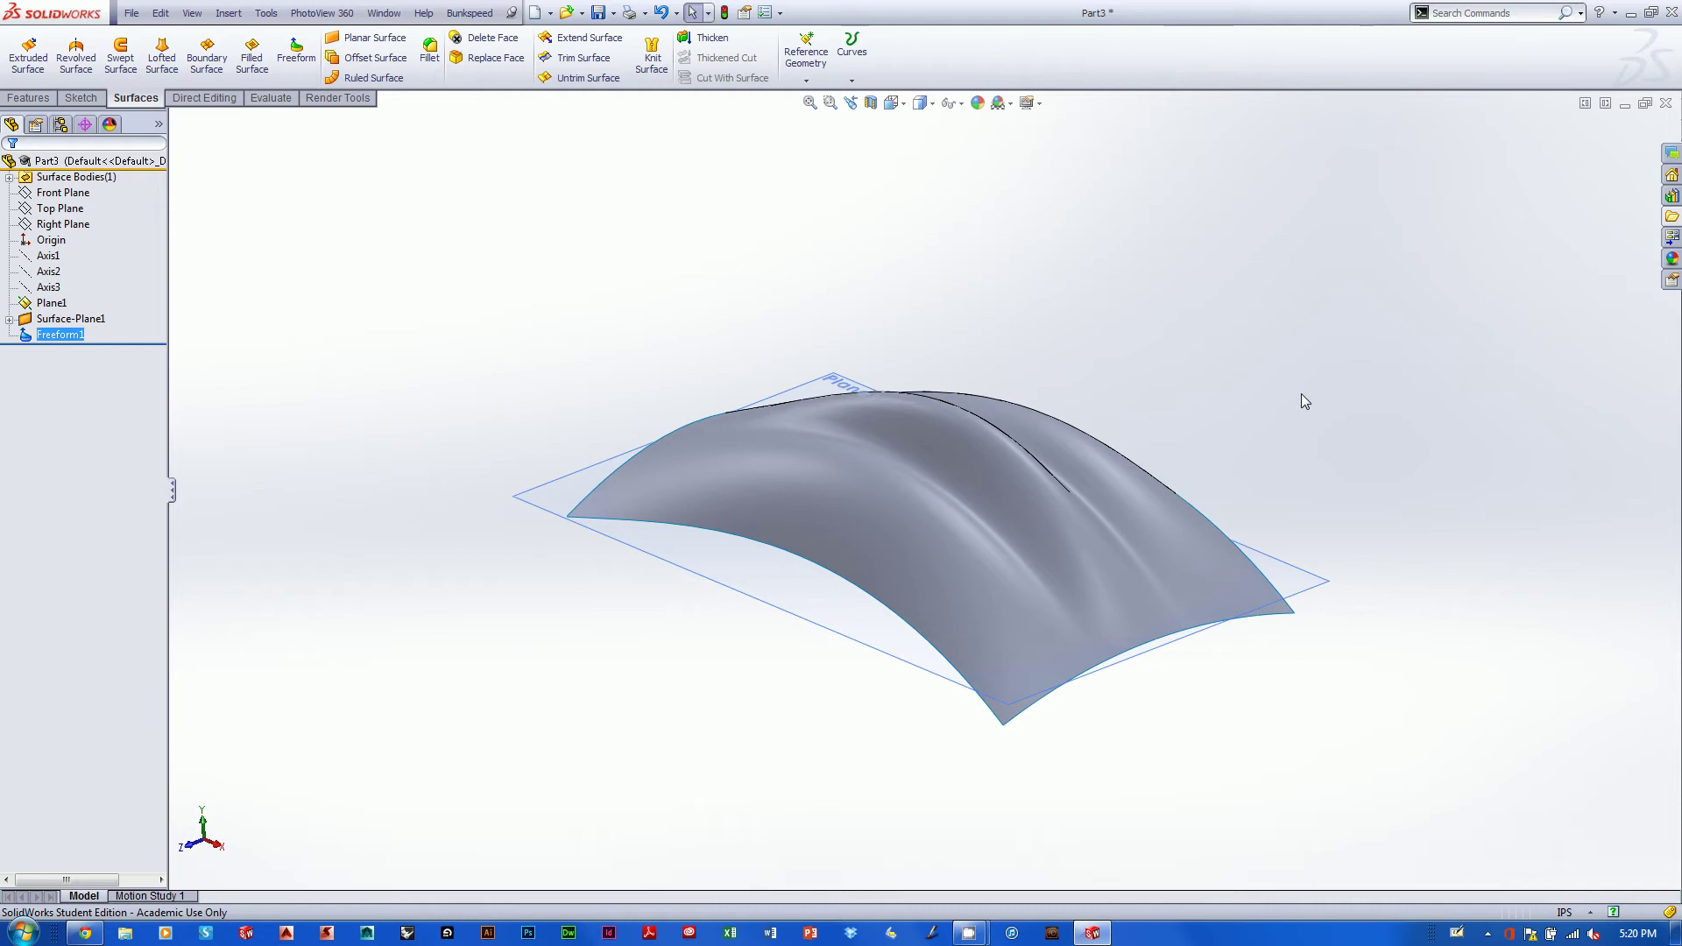
middle_drag(1118, 327, 1202, 464)
middle_drag(1337, 421, 1370, 462)
key(Escape)
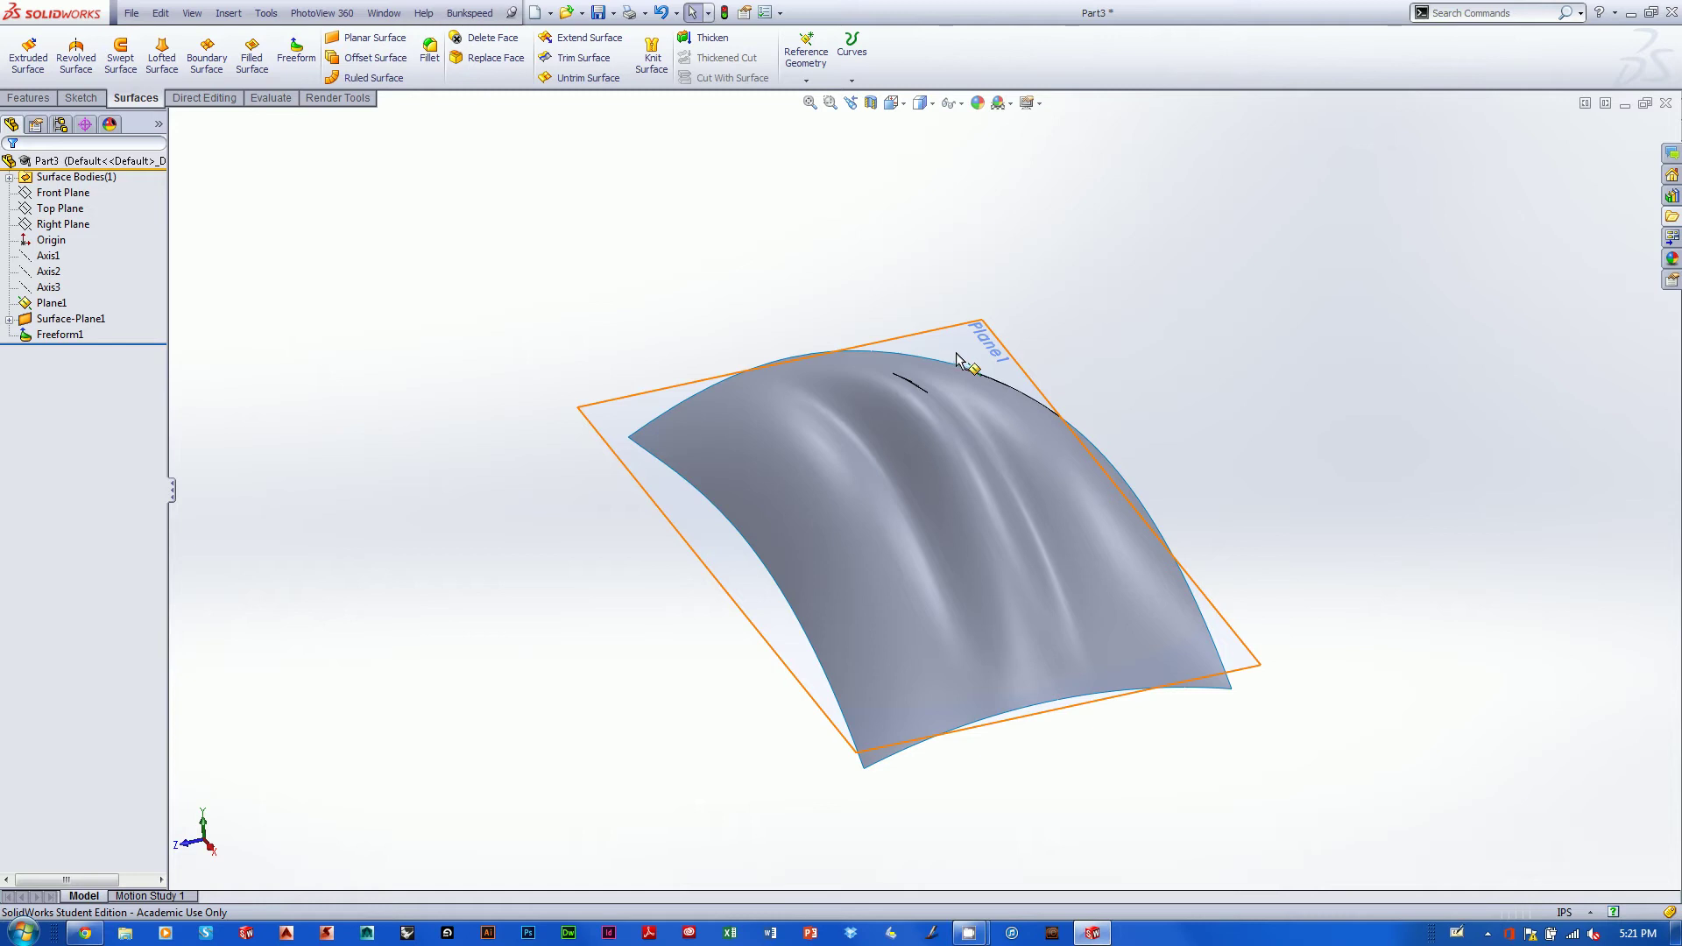
Start a sketch on the Top Plane and draw an ellipse centred on the origin, with a horizontal radius of about 1.94 in.
right_click(69, 209)
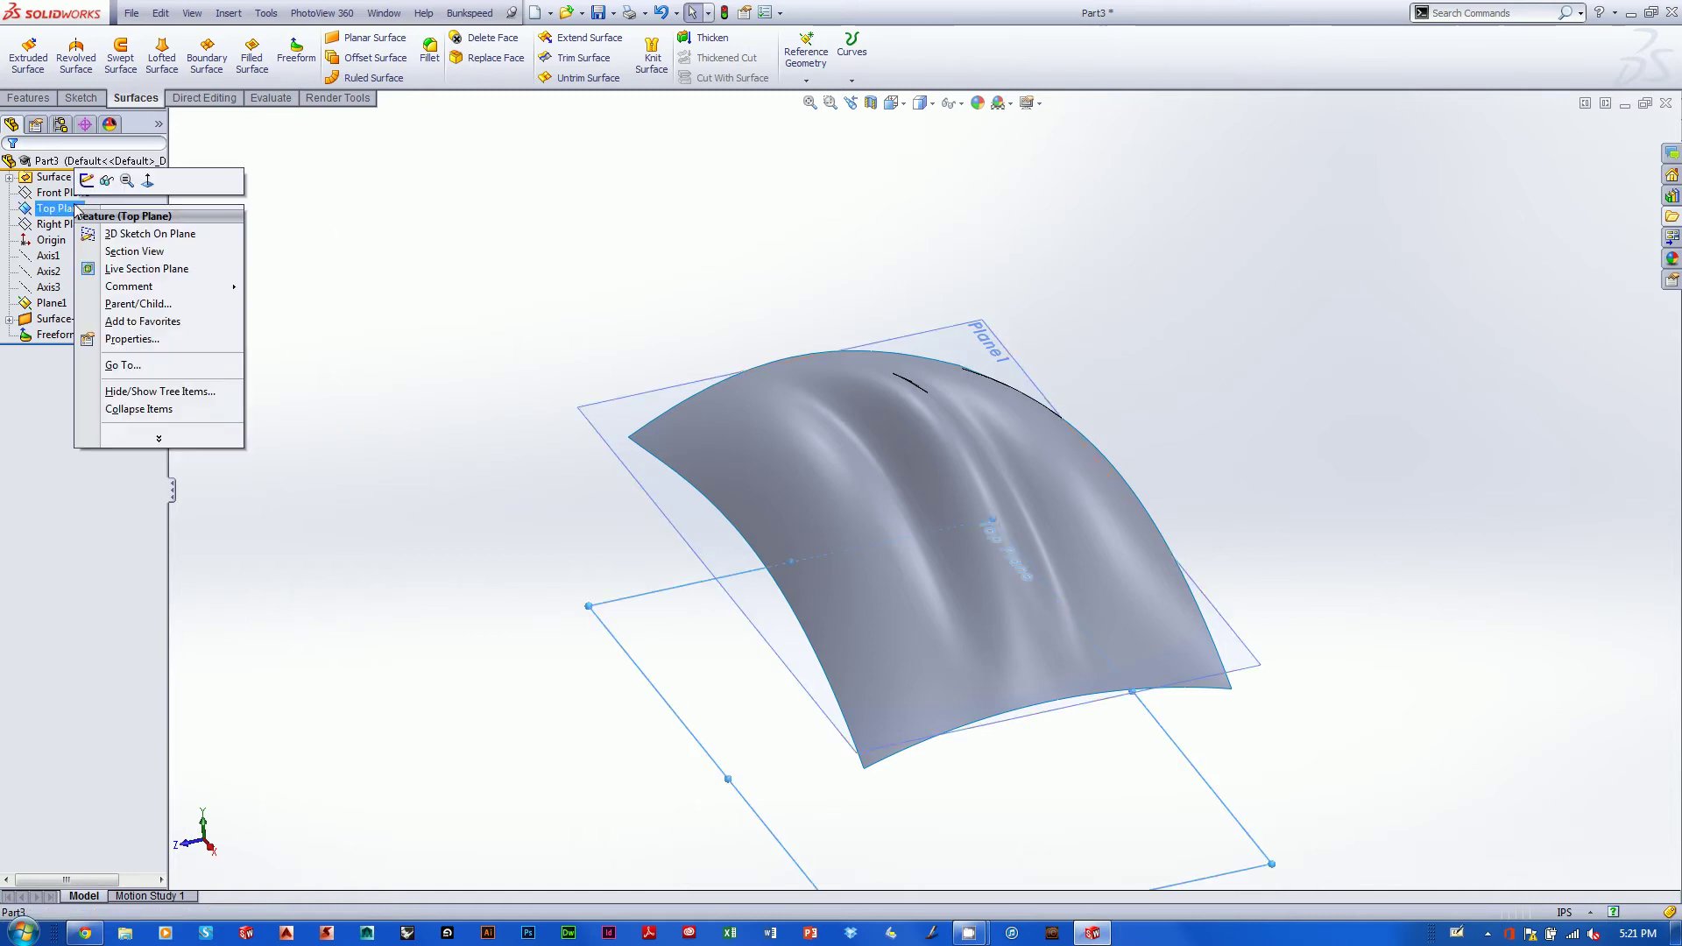
click(148, 180)
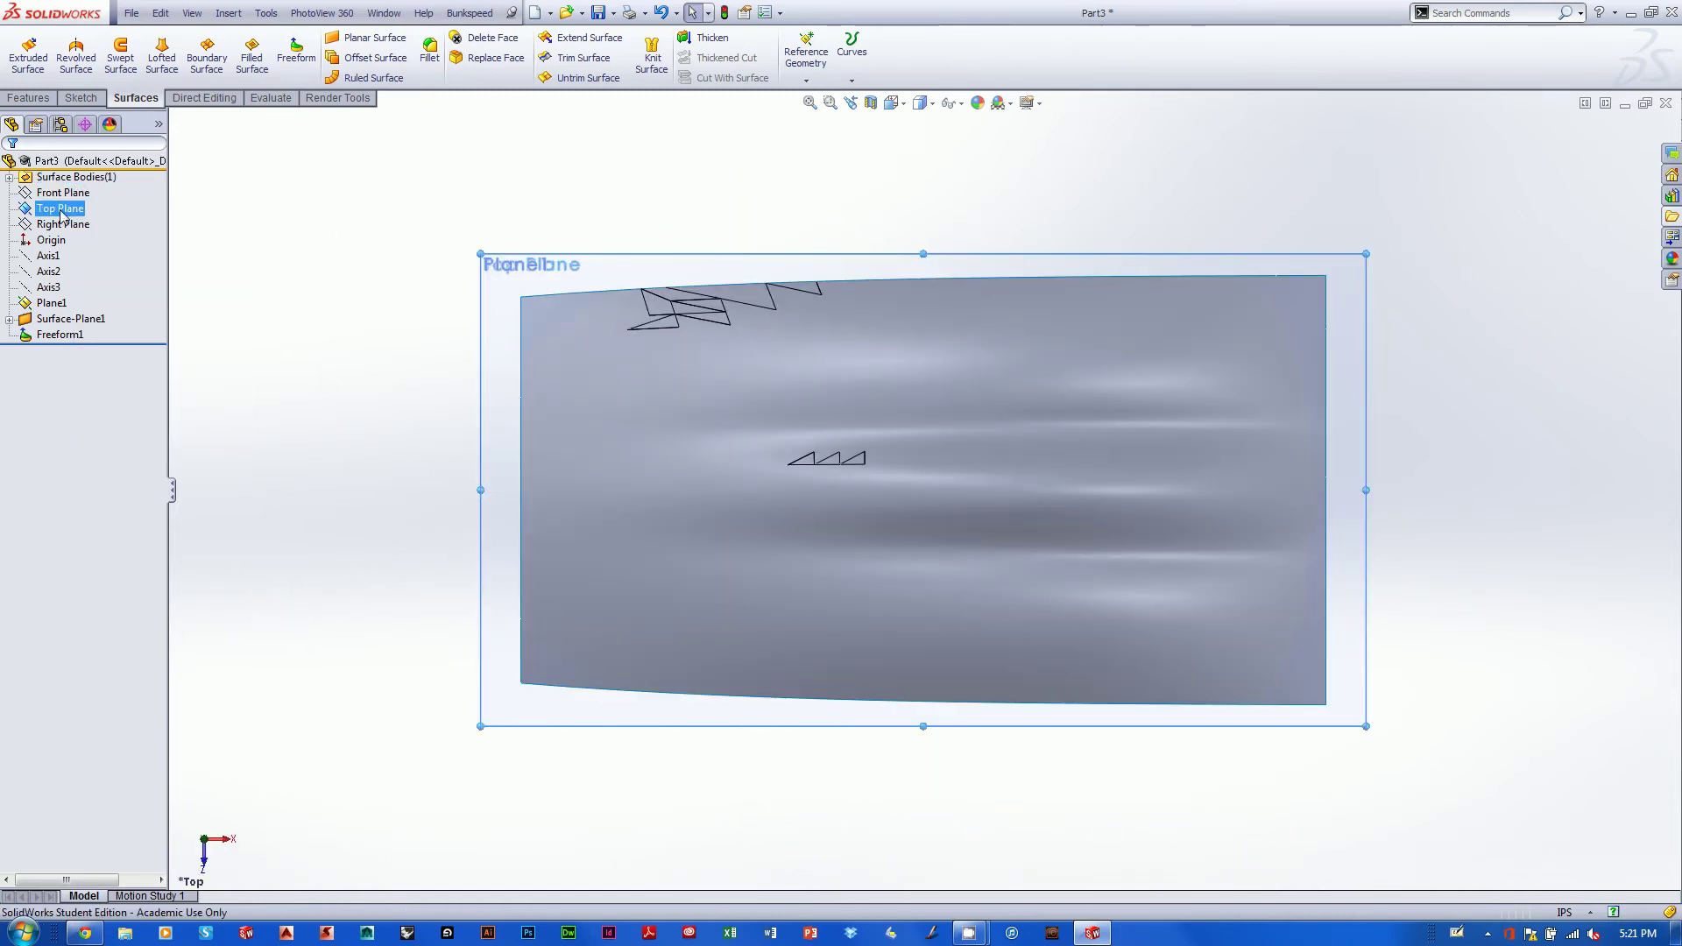
right_click(61, 214)
click(127, 180)
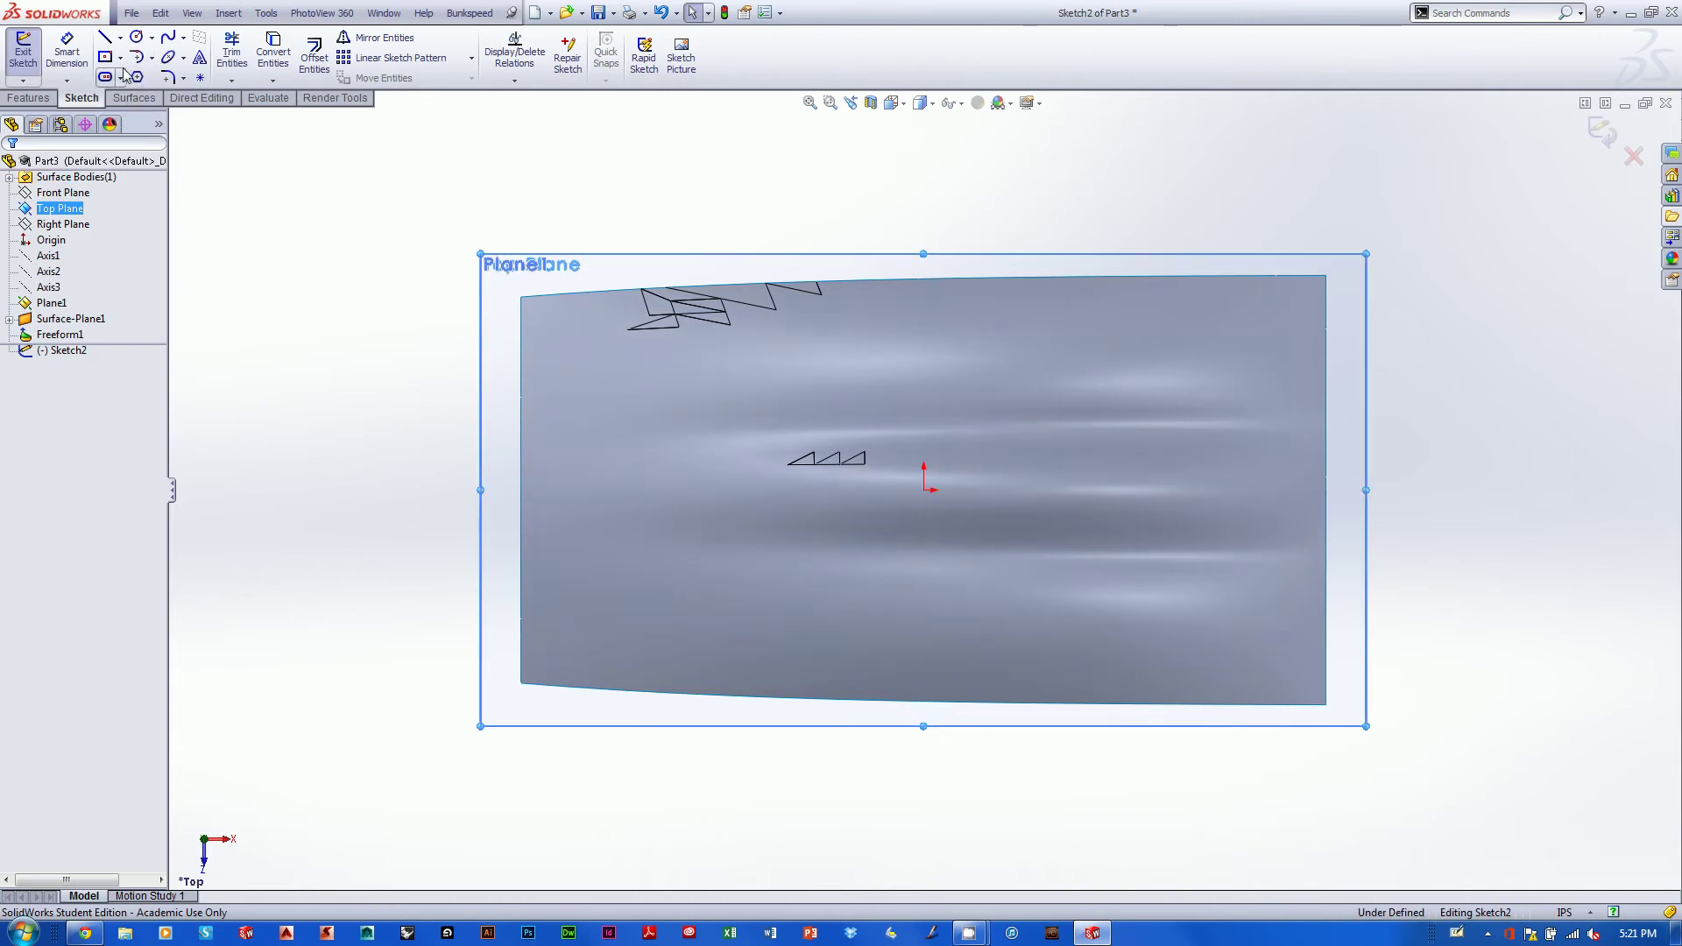
click(170, 58)
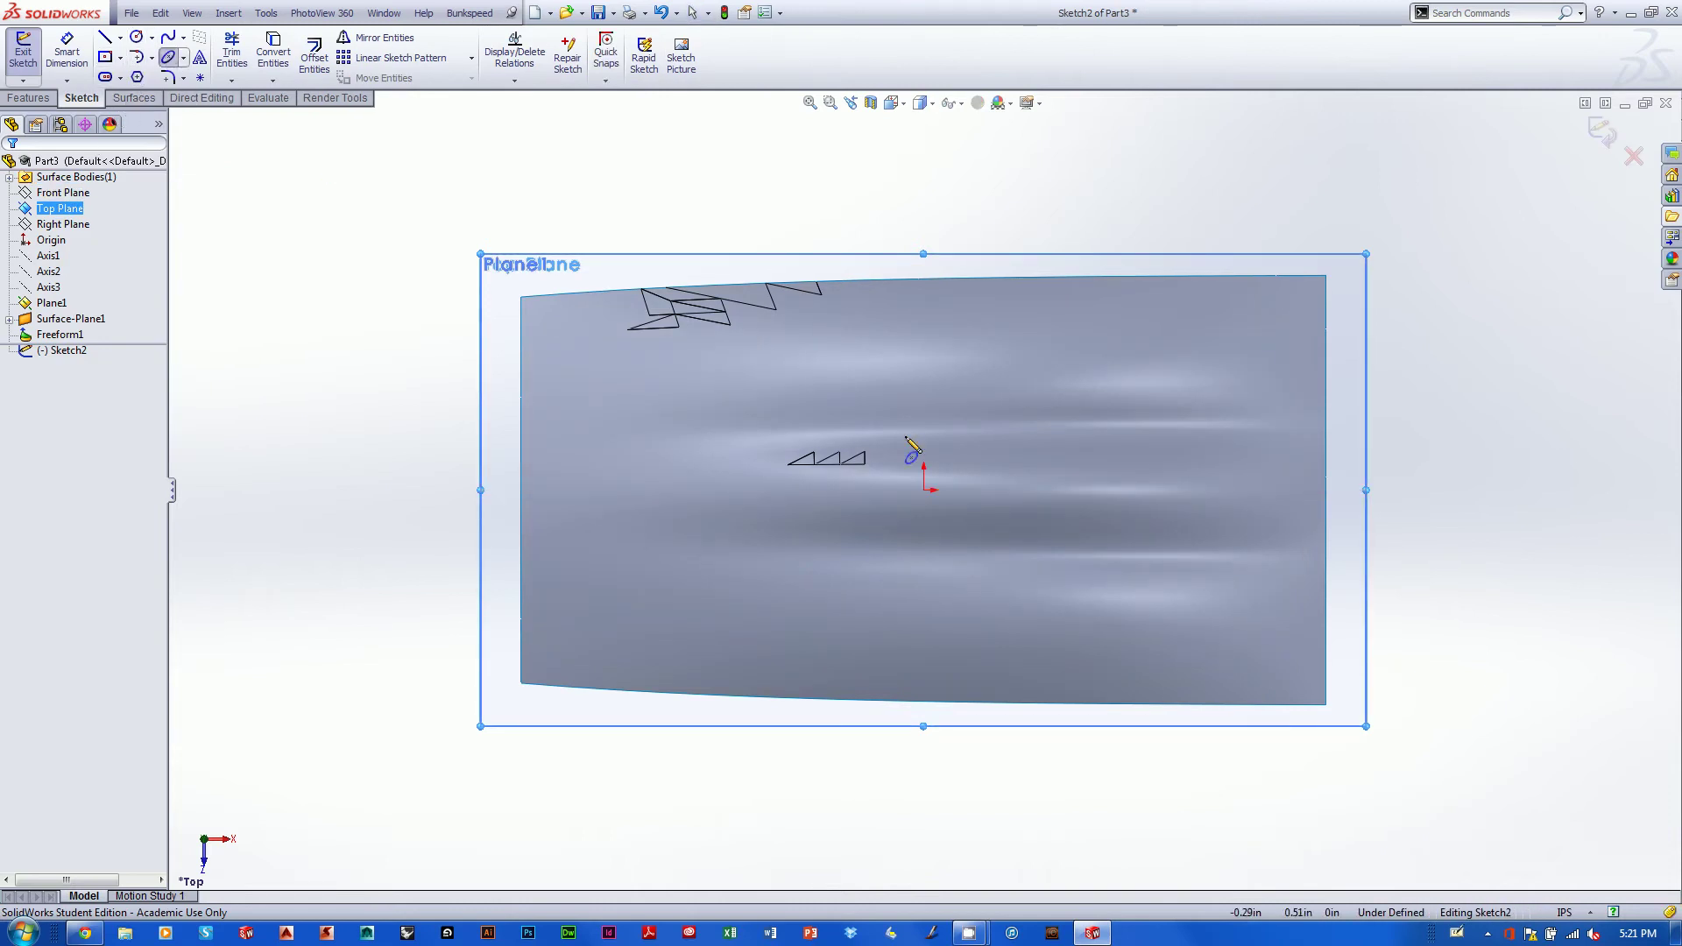
click(924, 490)
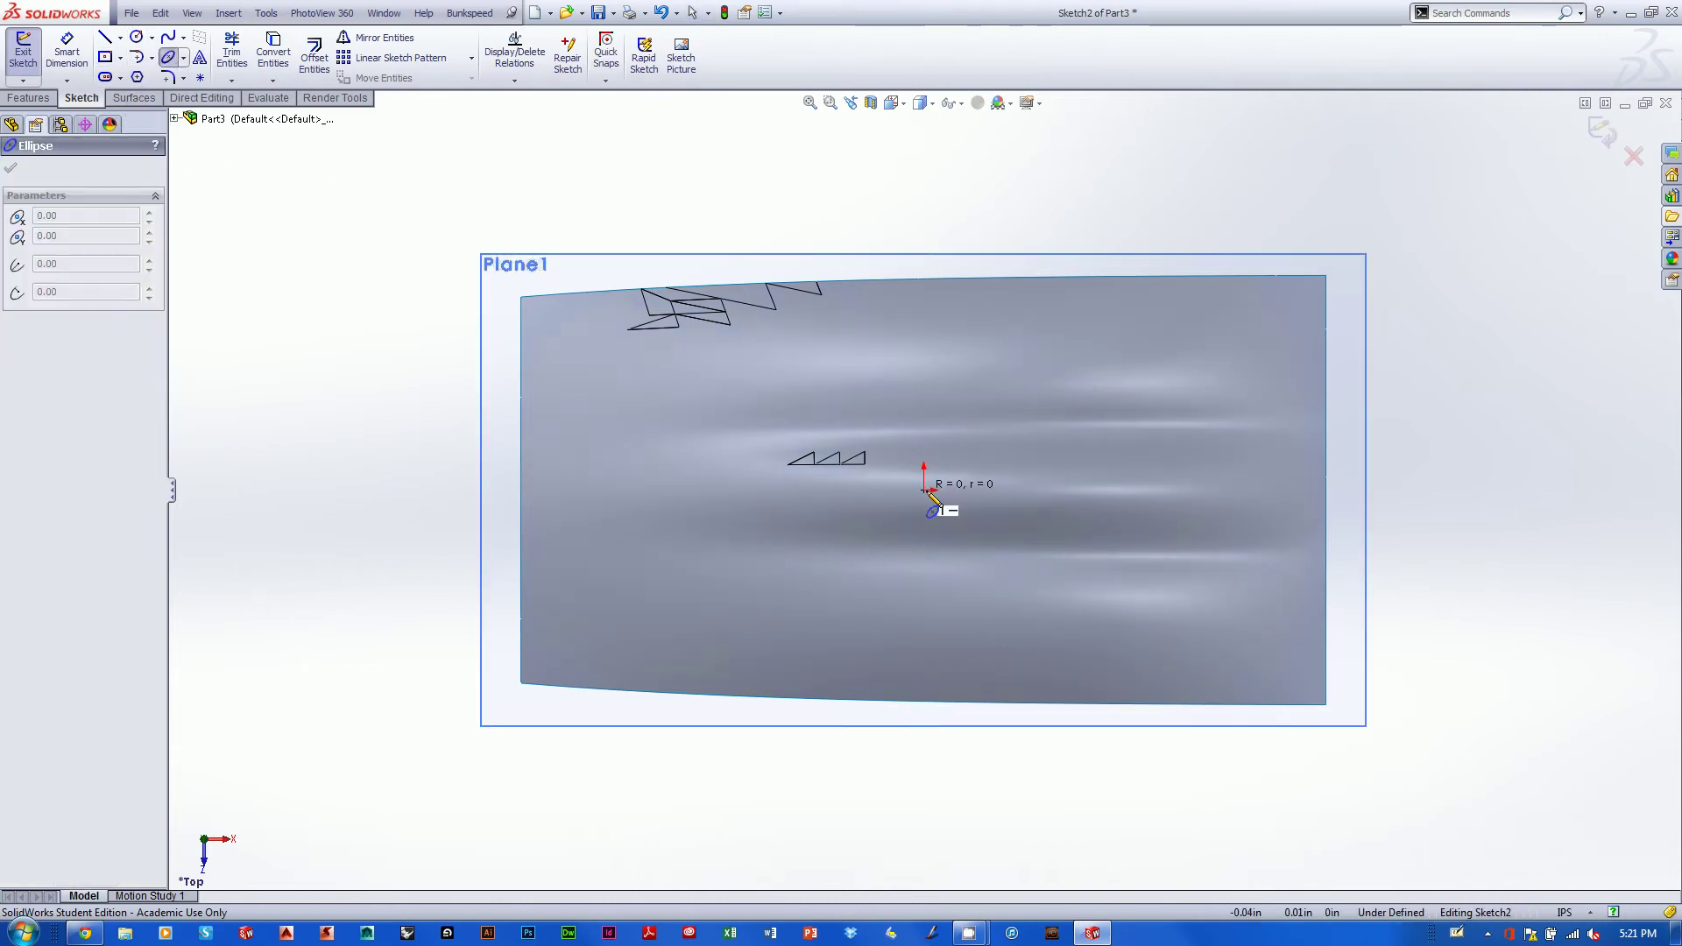
click(1164, 492)
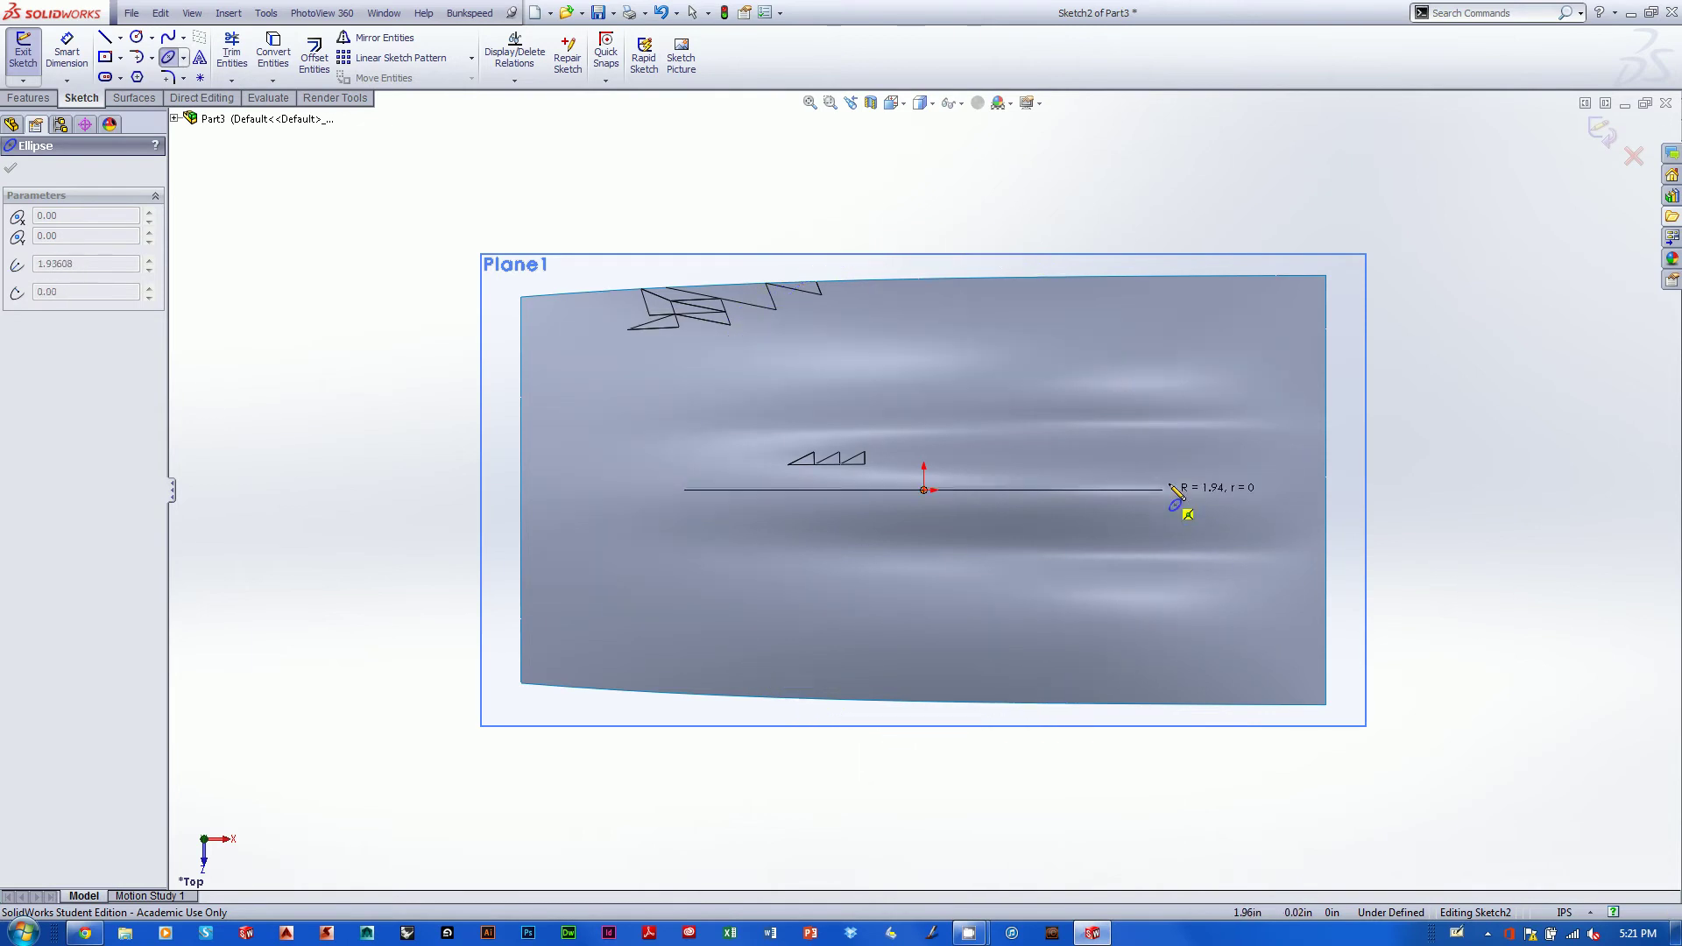
click(1328, 330)
Dimension the ellipse's full horizontal width to 5 in between its two end points.
key(d)
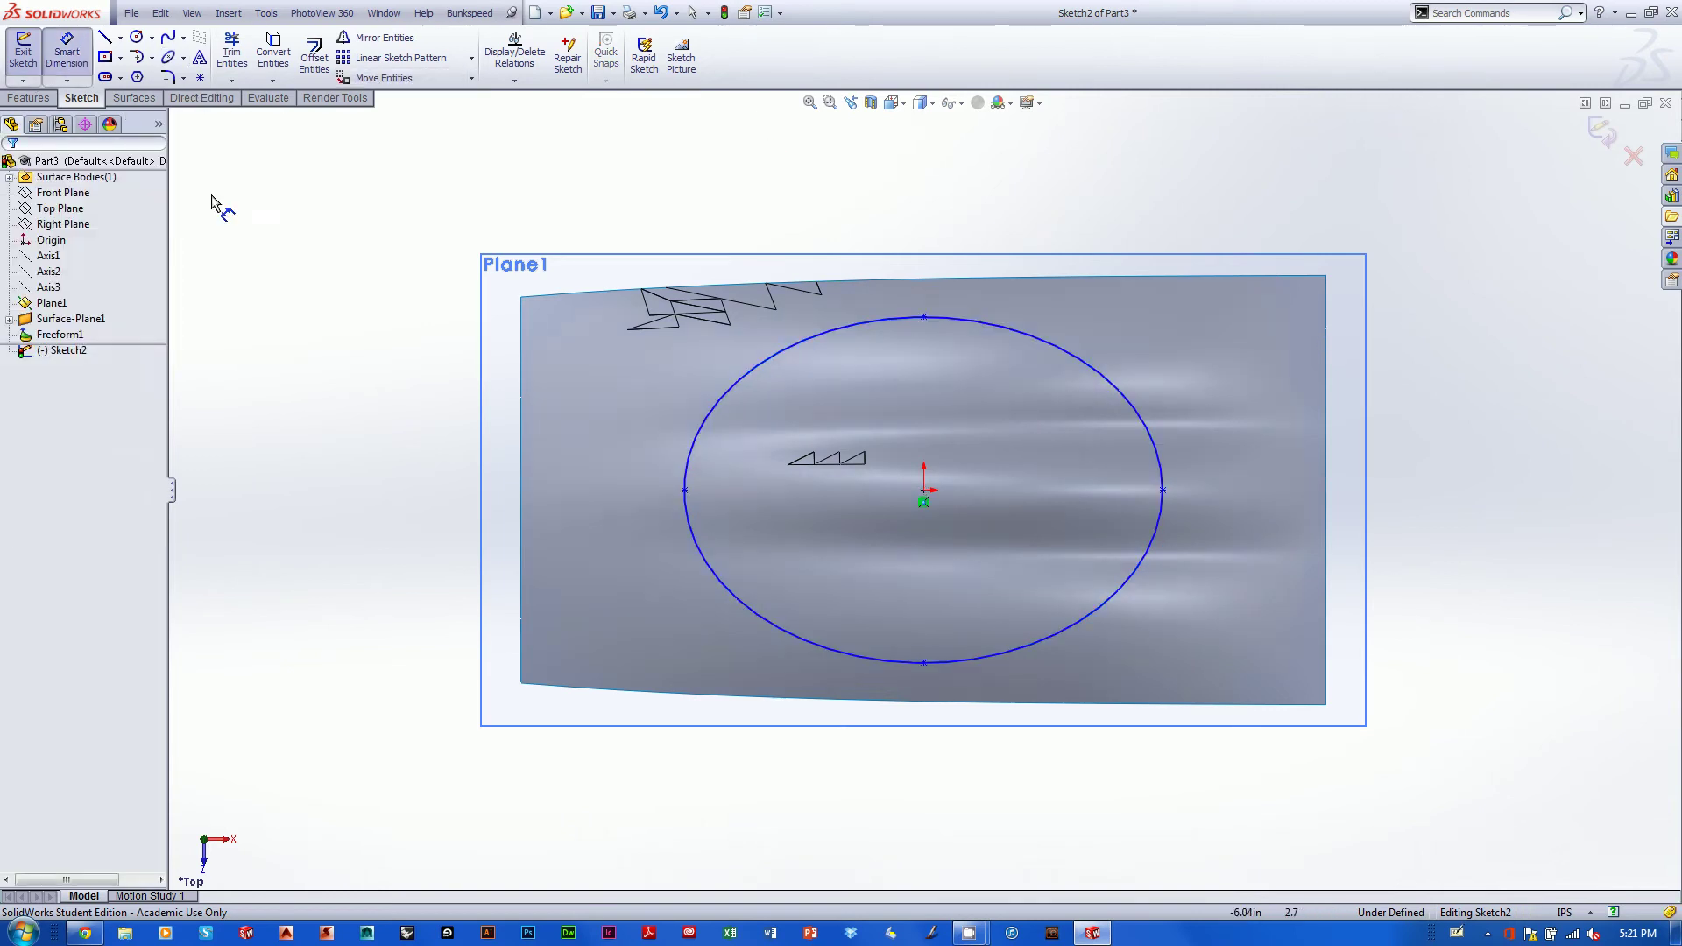
click(684, 490)
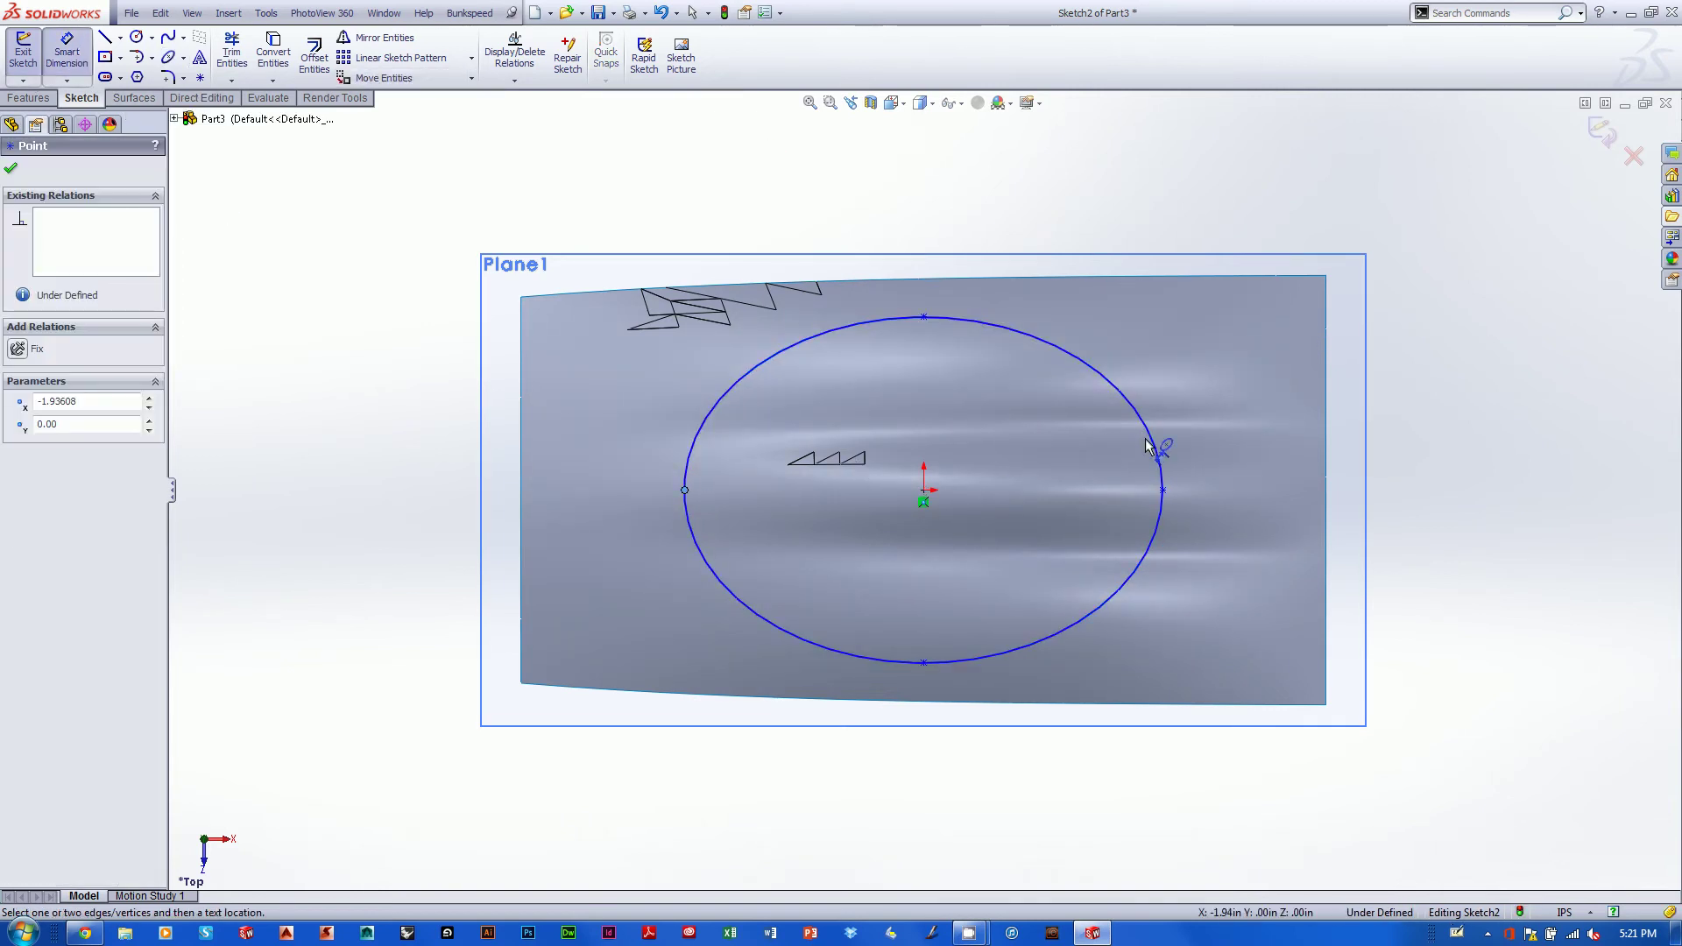
click(1163, 489)
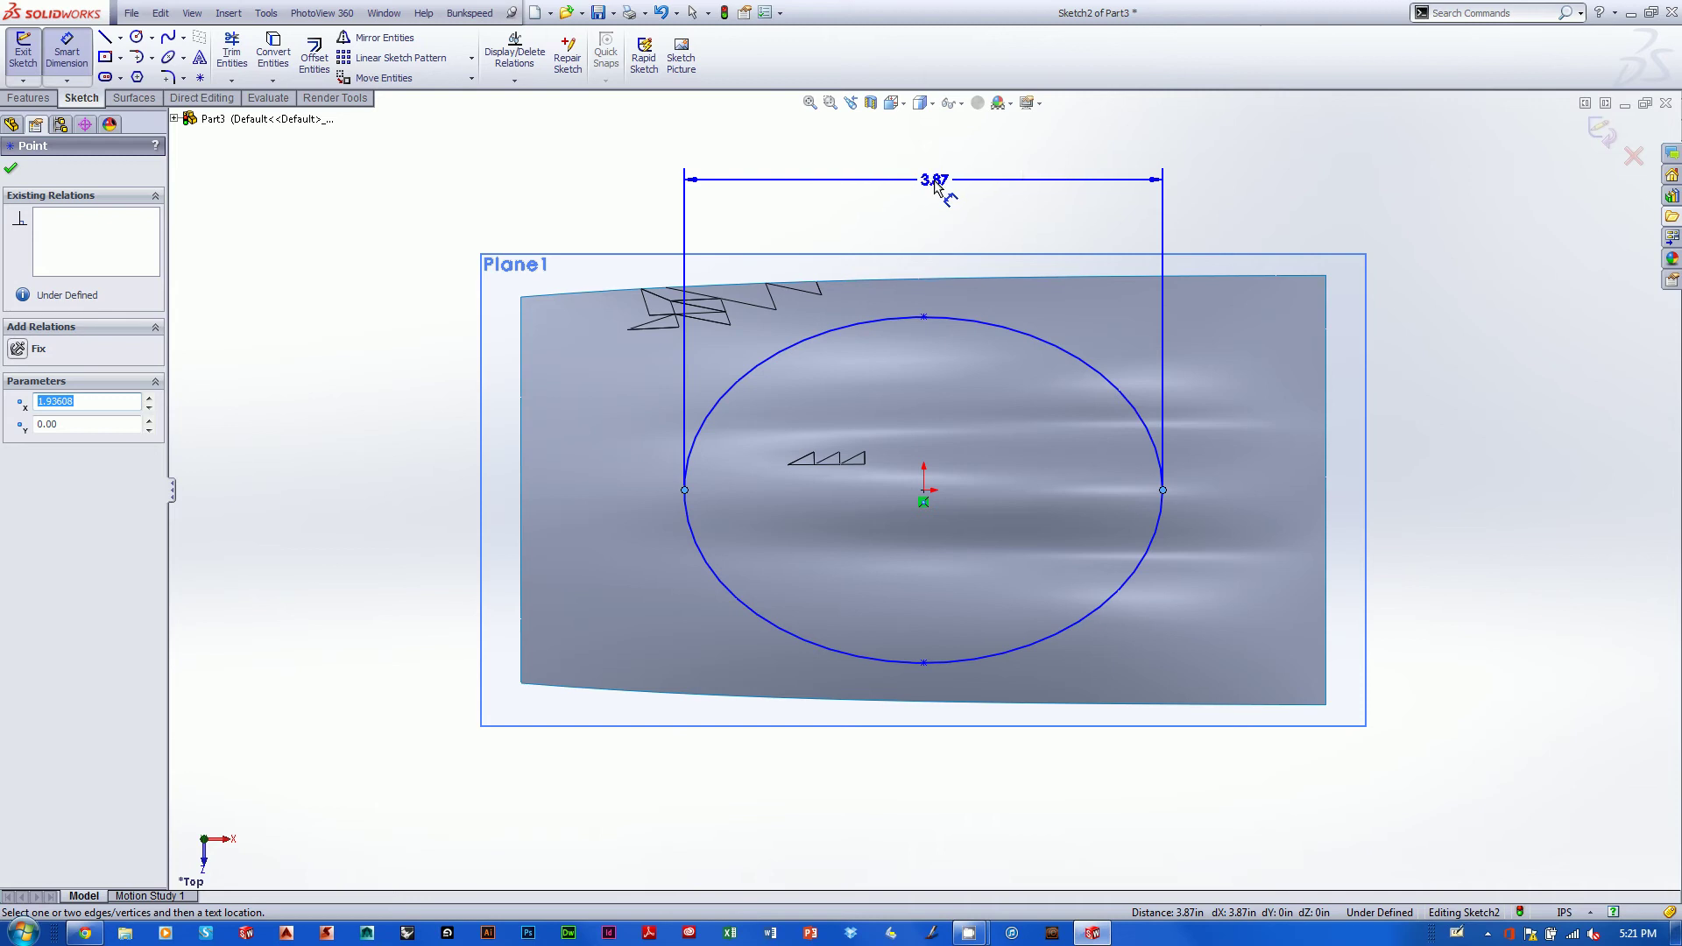
click(934, 180)
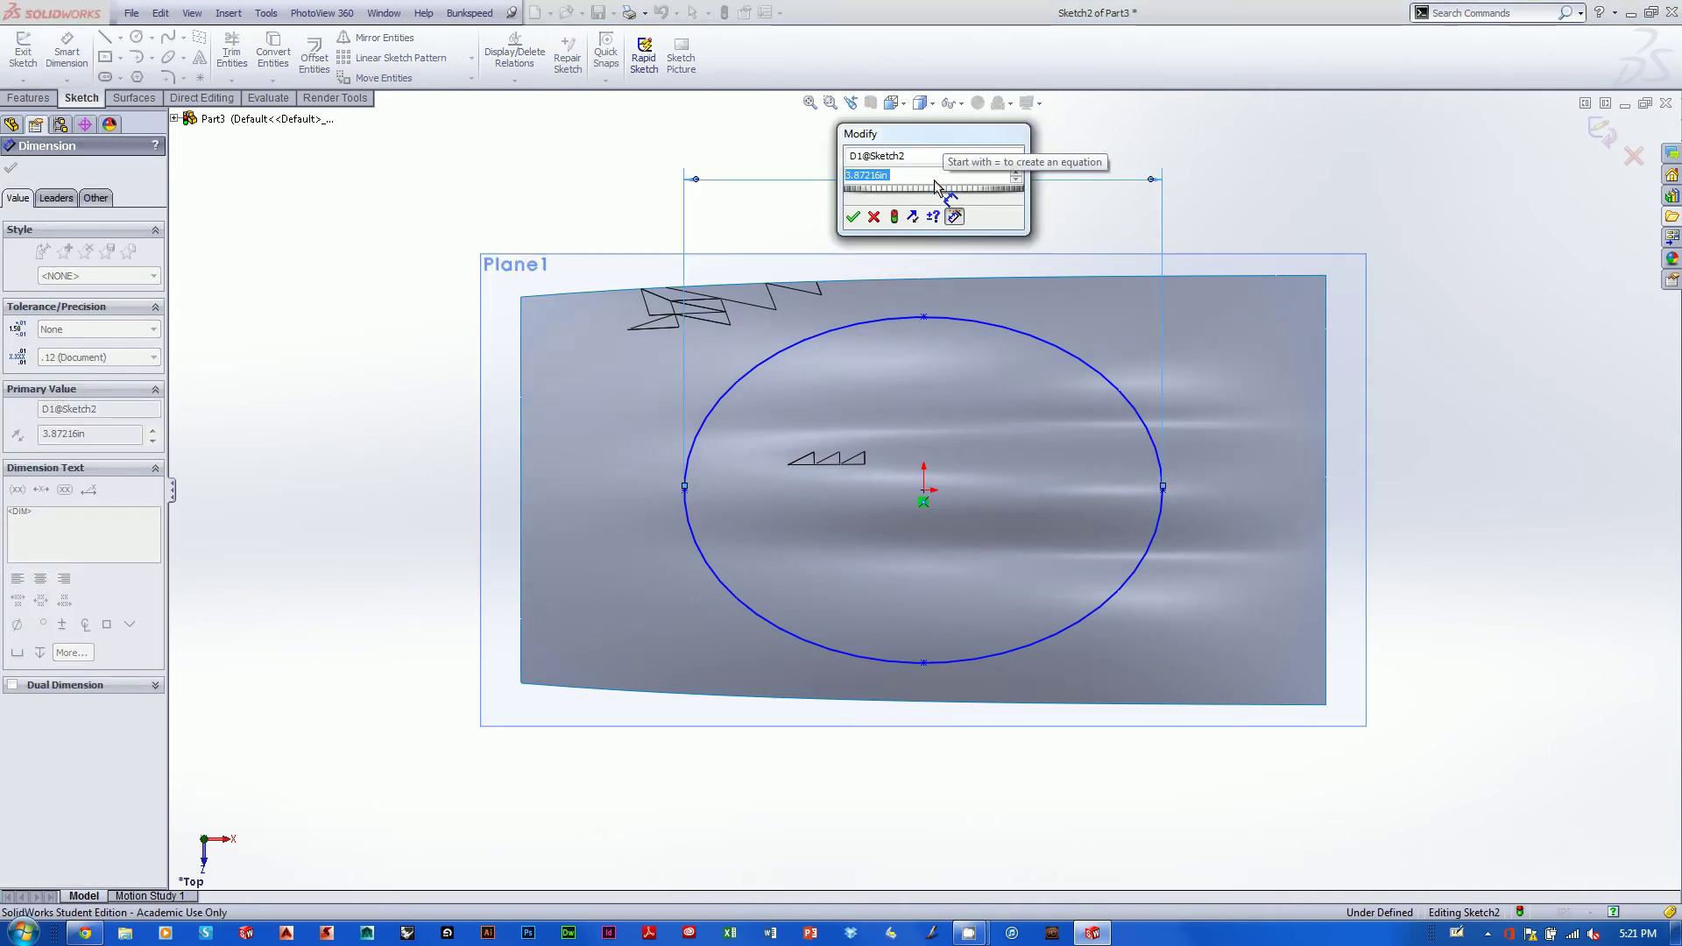
text(5)
key(Return)
Dimension the ellipse's full vertical height to 3.25 in and exit the sketch.
click(924, 267)
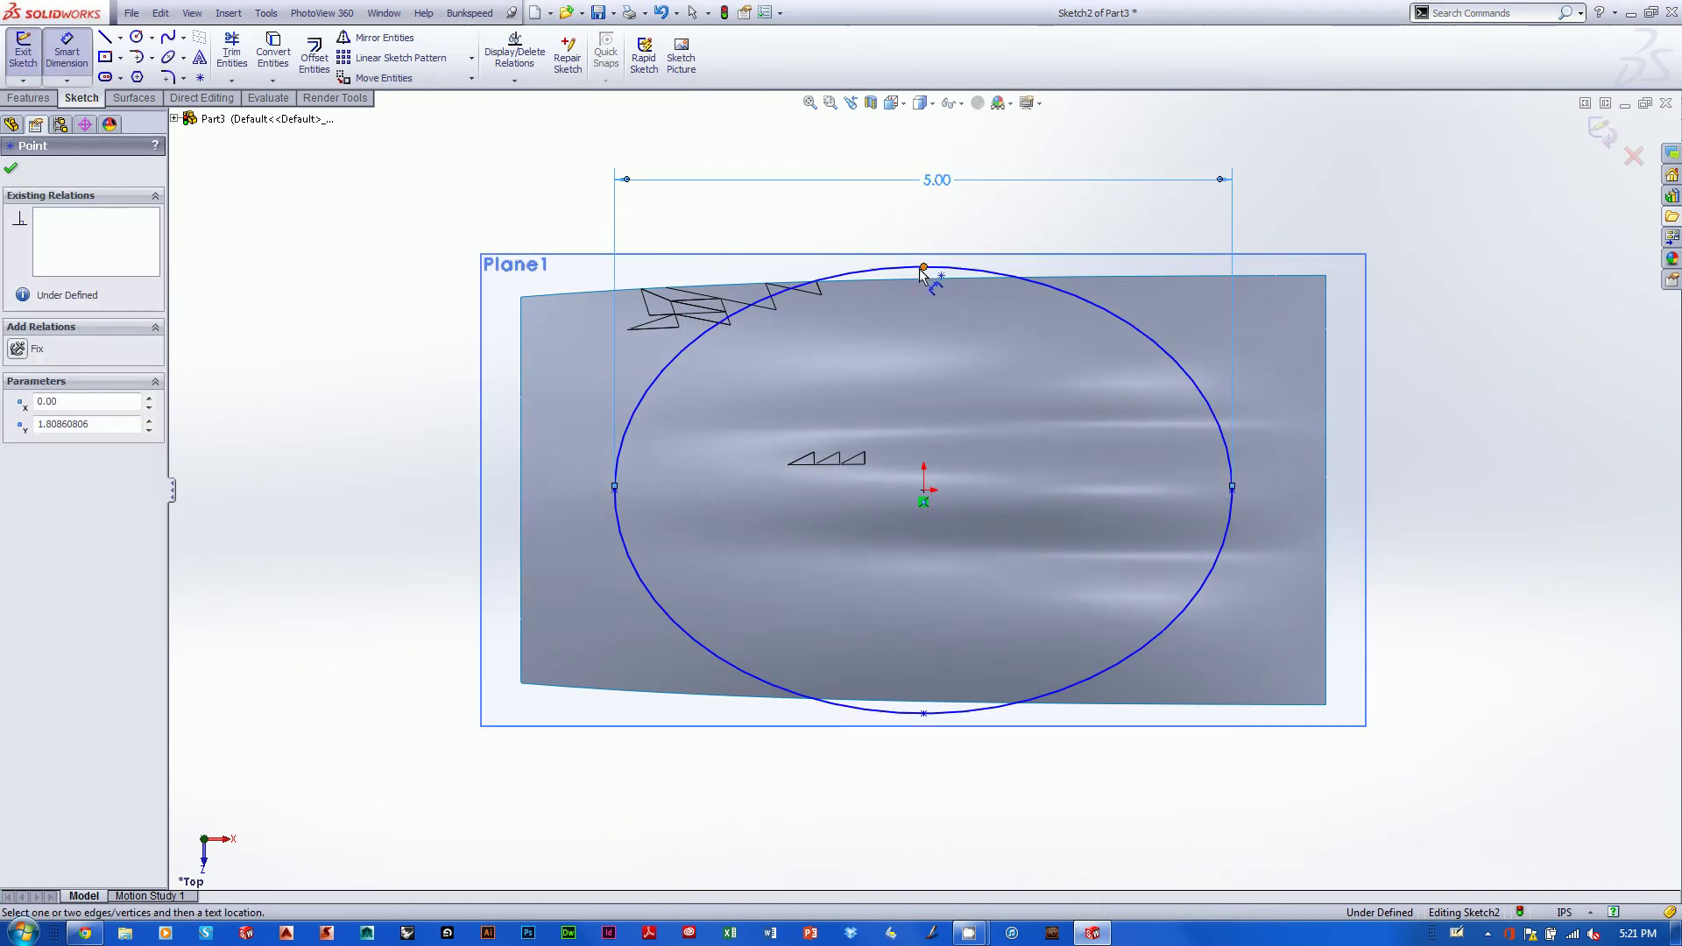
click(925, 713)
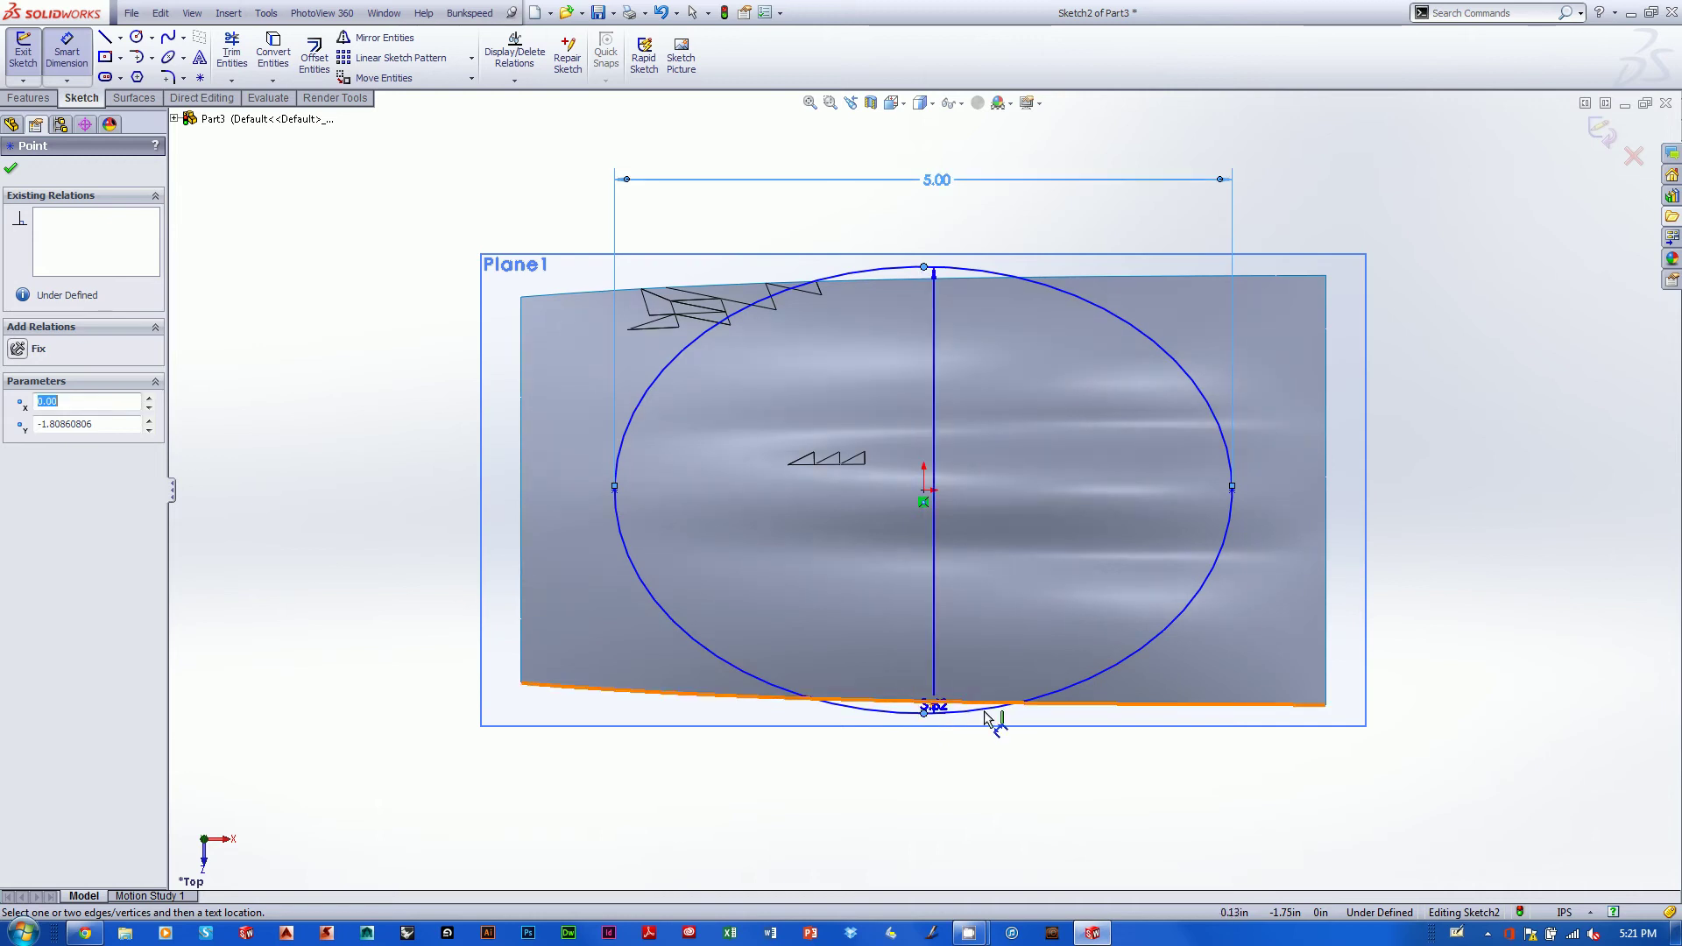
click(1437, 454)
text(3)
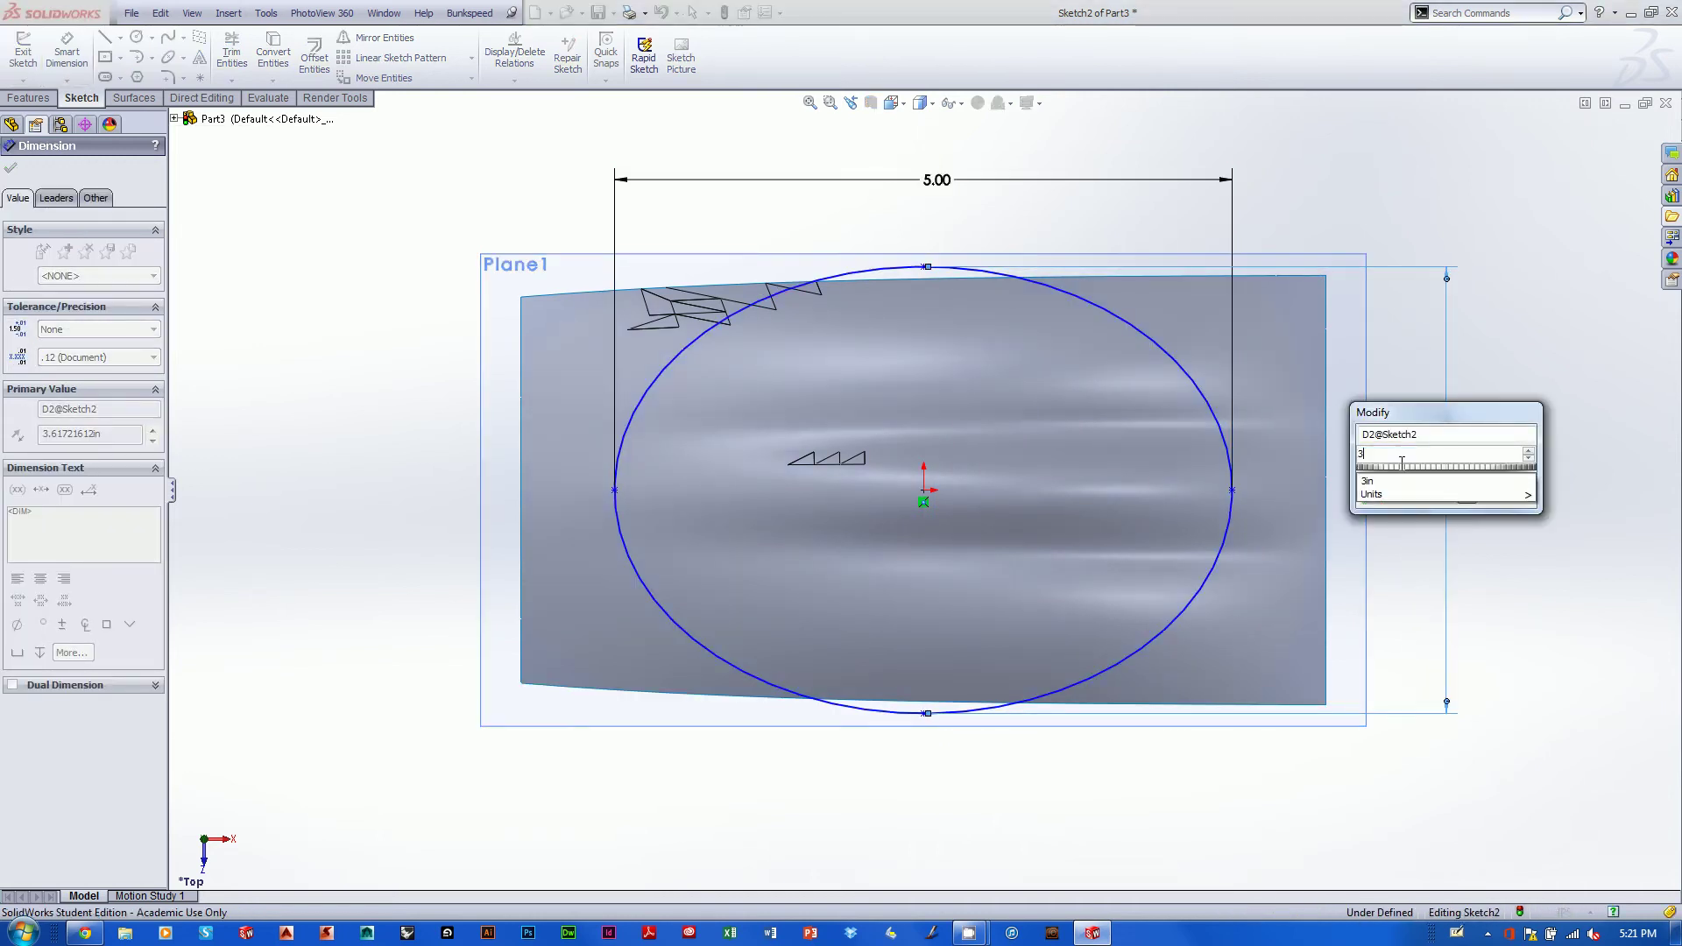
text(.25)
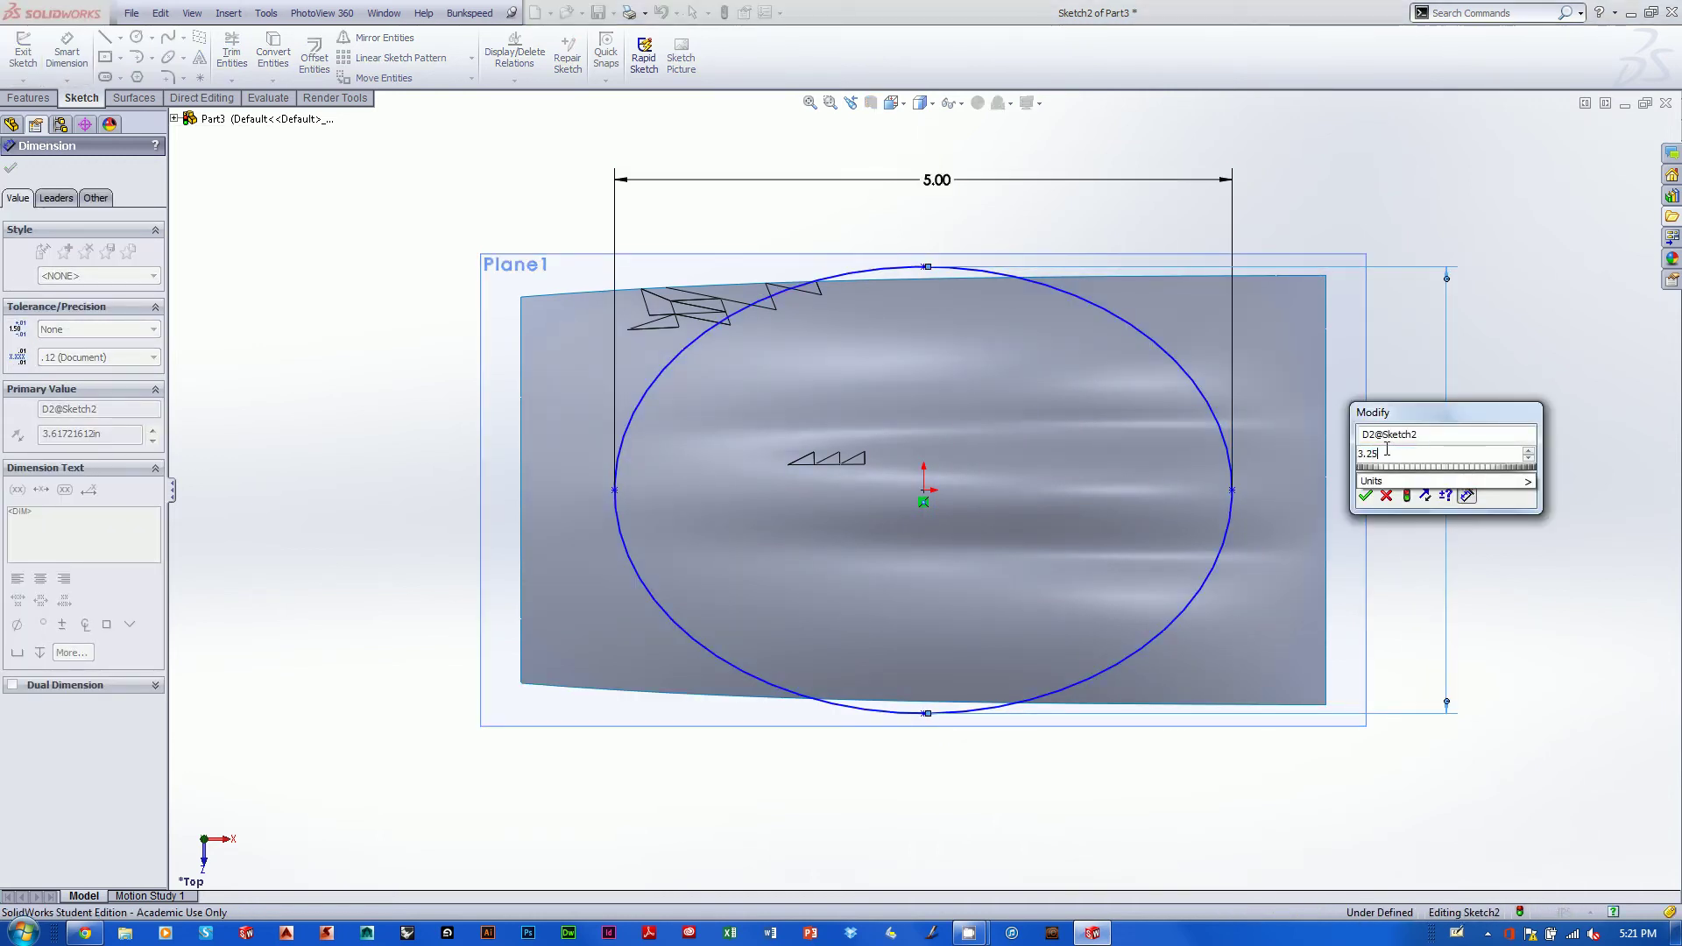
key(Return)
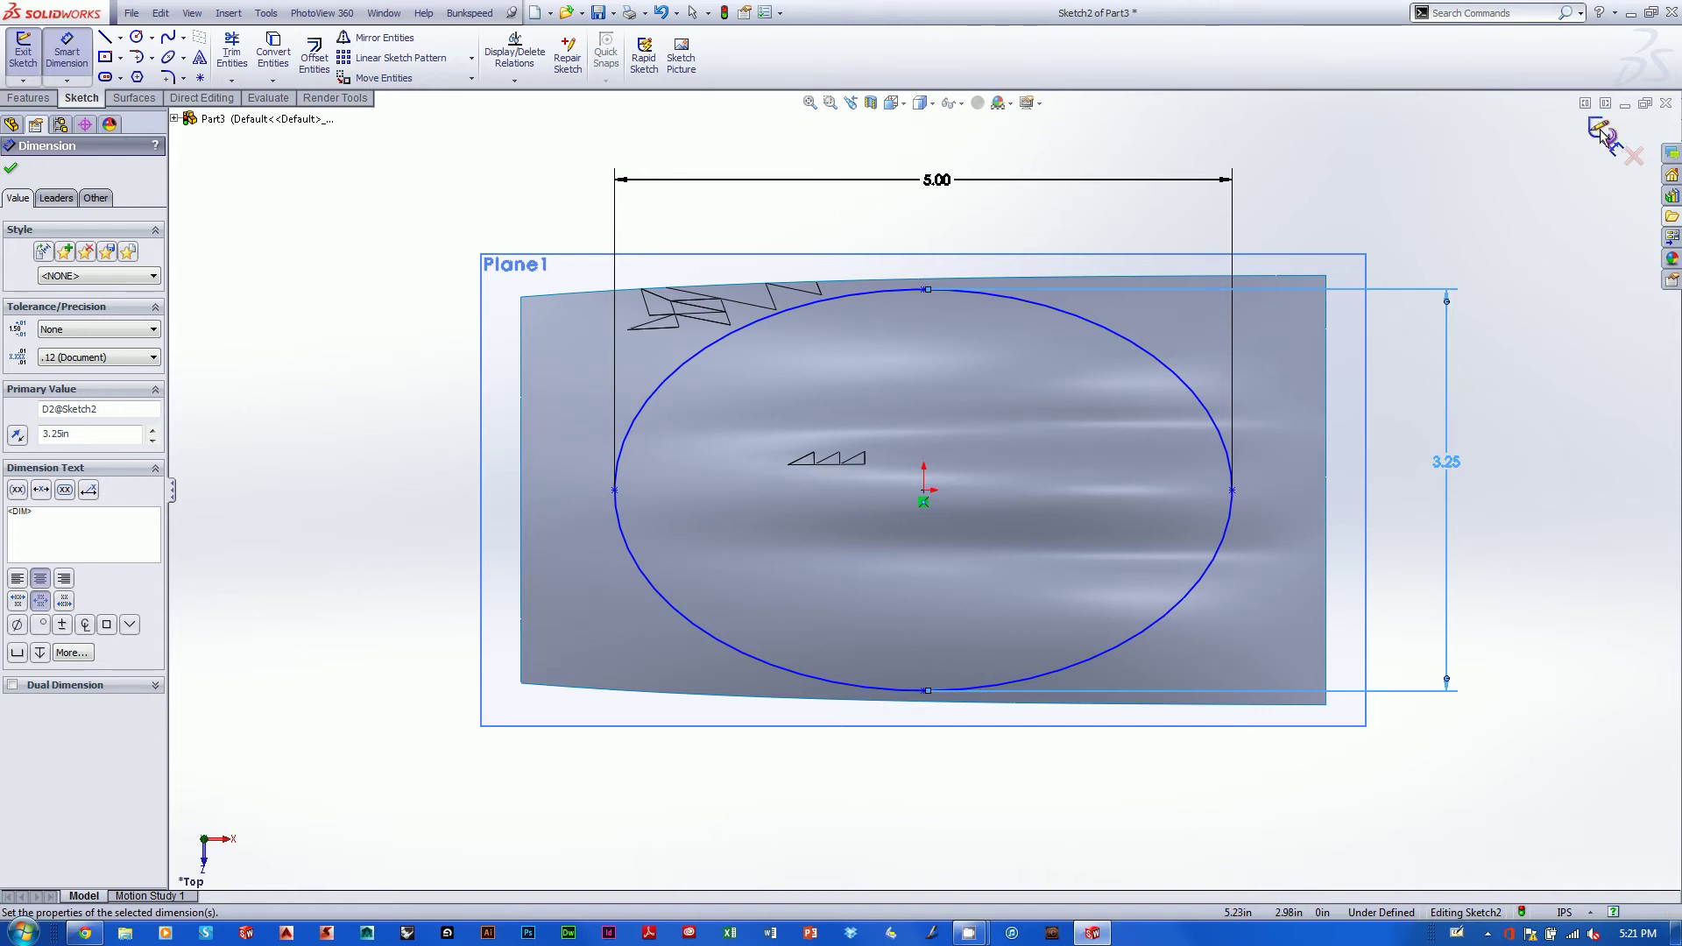
click(1603, 131)
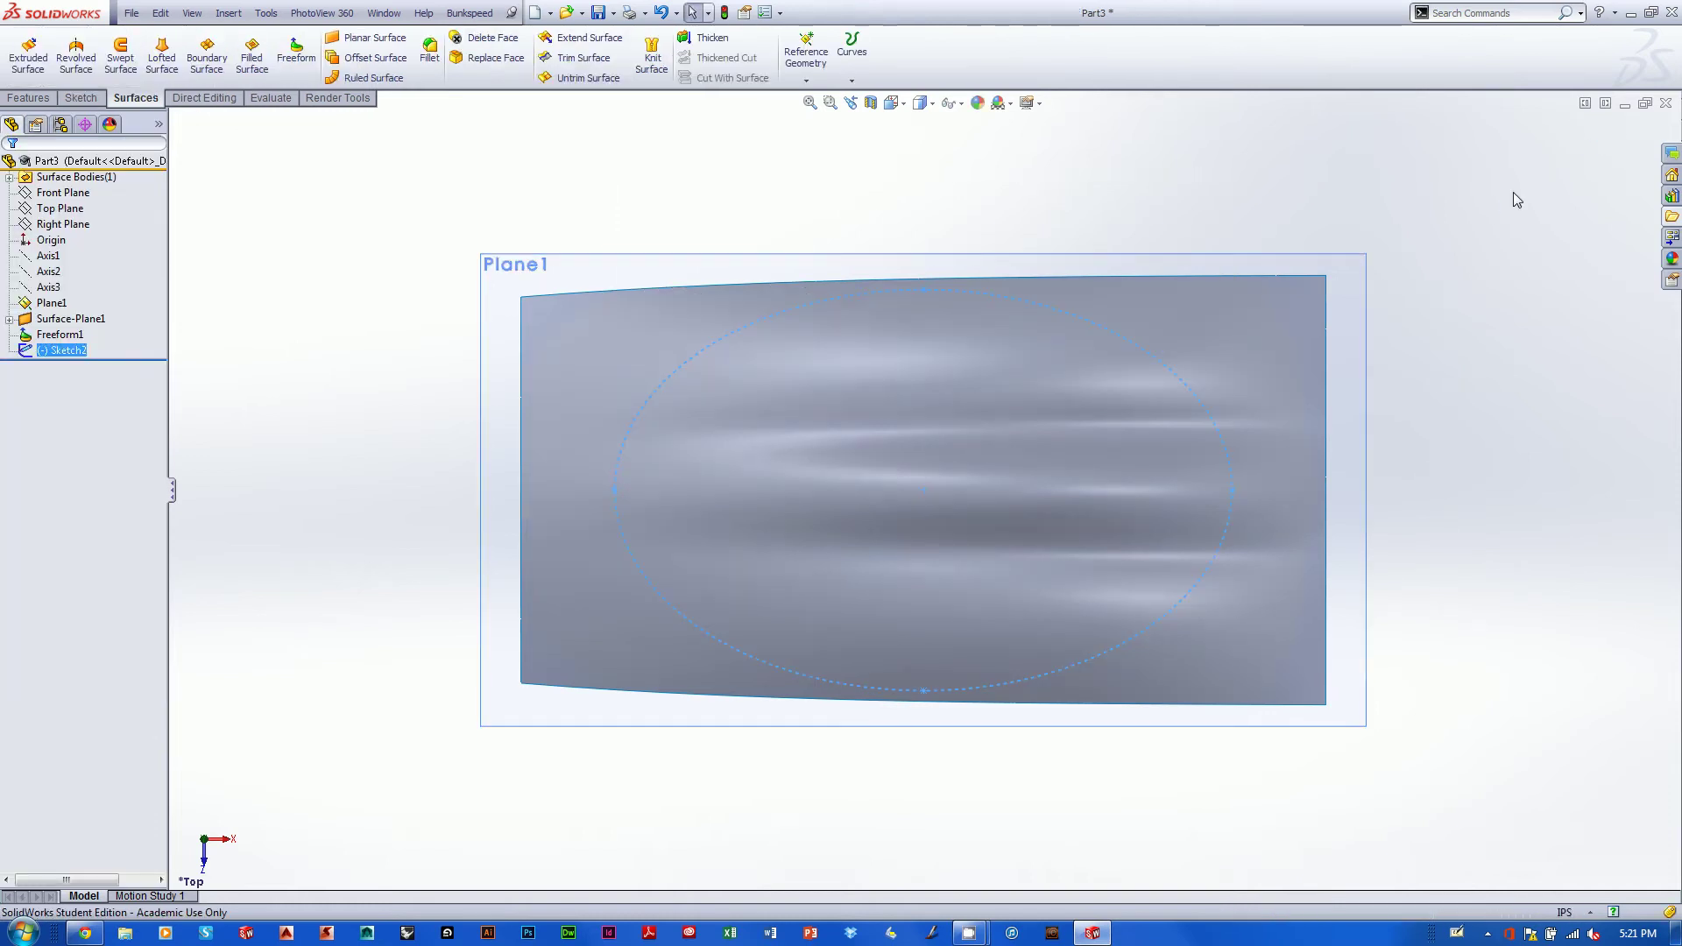
Reopen the ellipse sketch, shift the ellipse's centre to about X 0.62 in level with the origin, and exit the sketch.
right_click(82, 351)
click(87, 305)
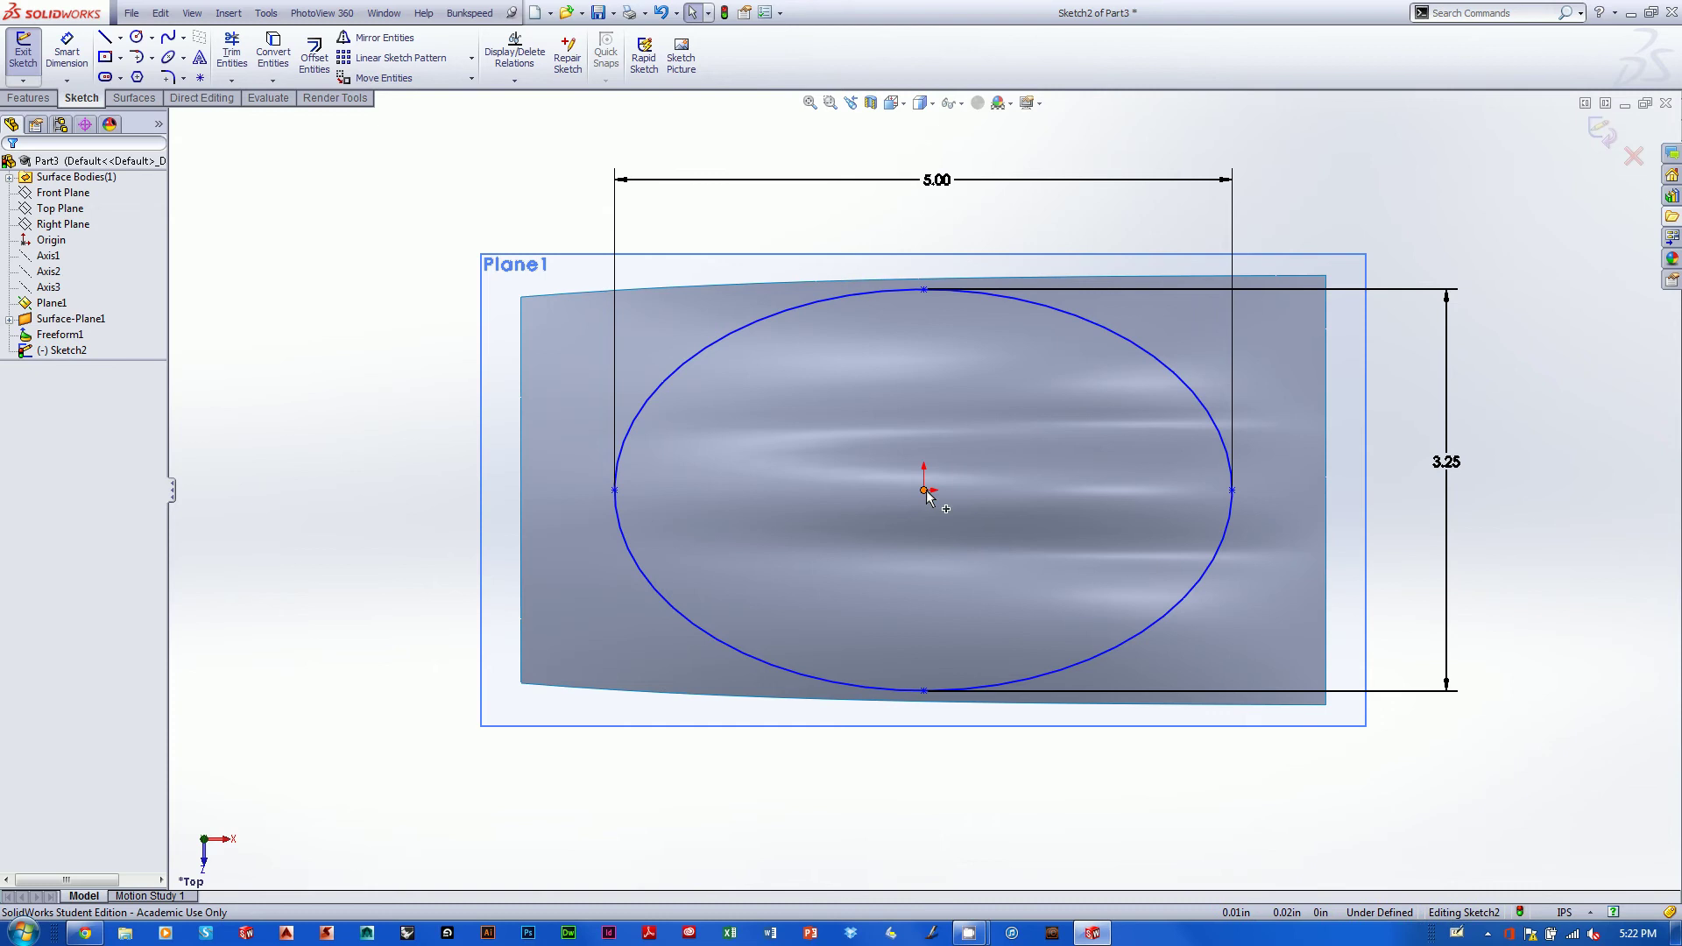
drag(1179, 601, 1261, 608)
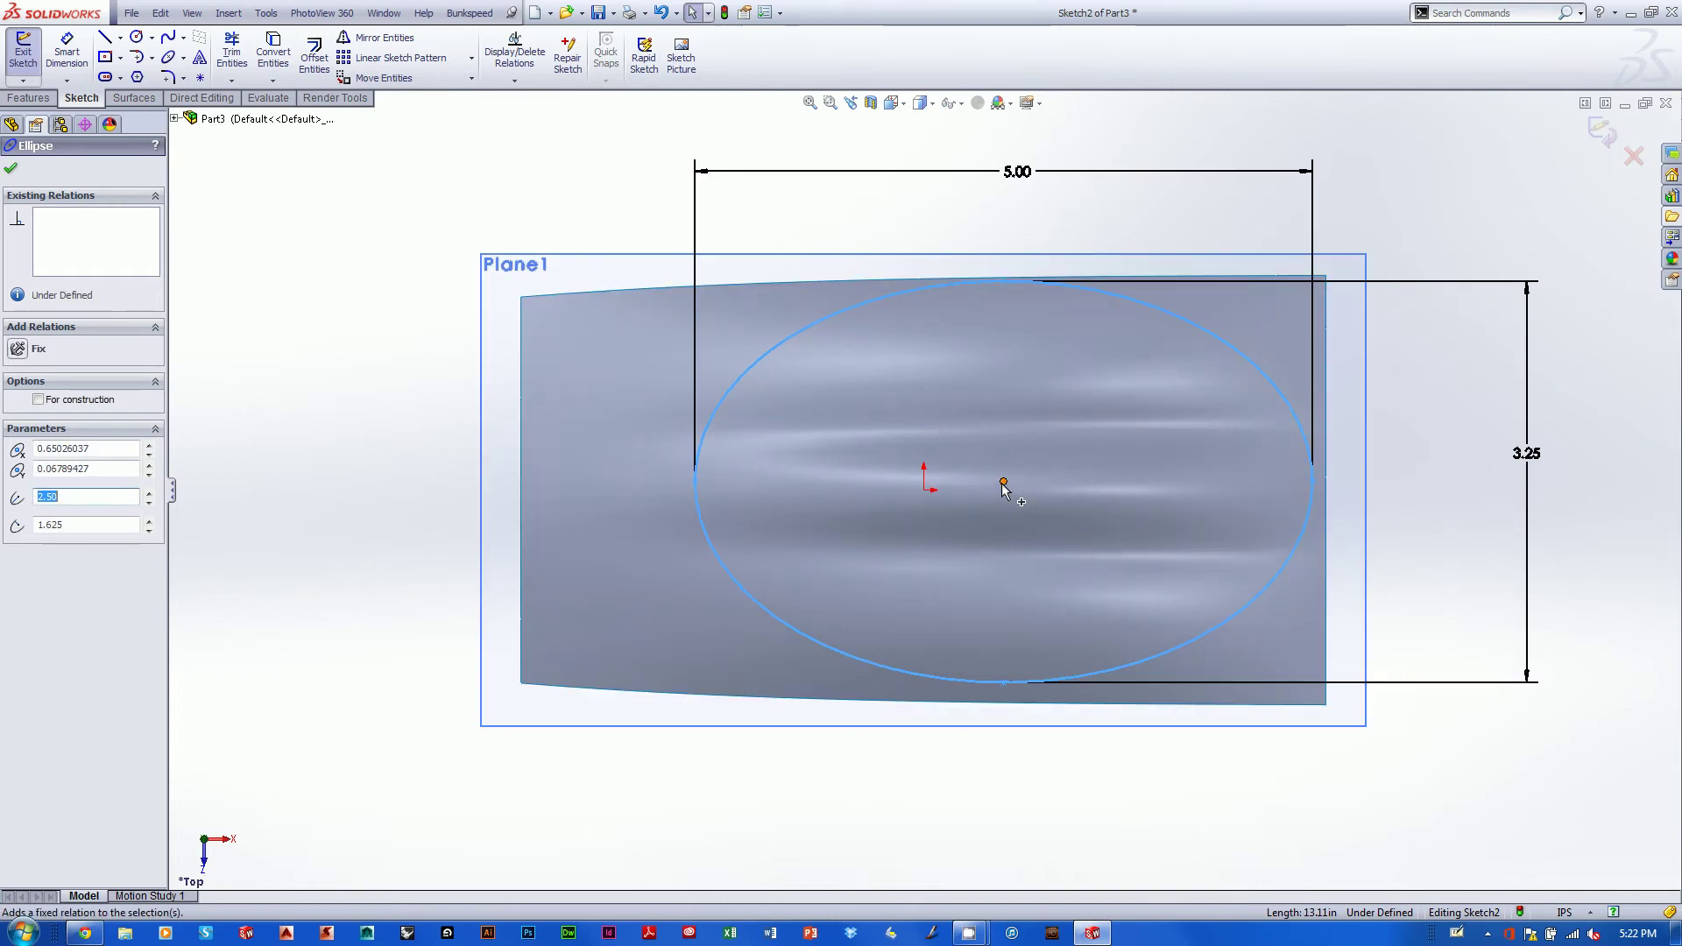
mouse_move(1003, 483)
mouse_down()
mouse_move(968, 519)
mouse_move(938, 499)
mouse_move(1041, 493)
mouse_move(1001, 490)
mouse_up()
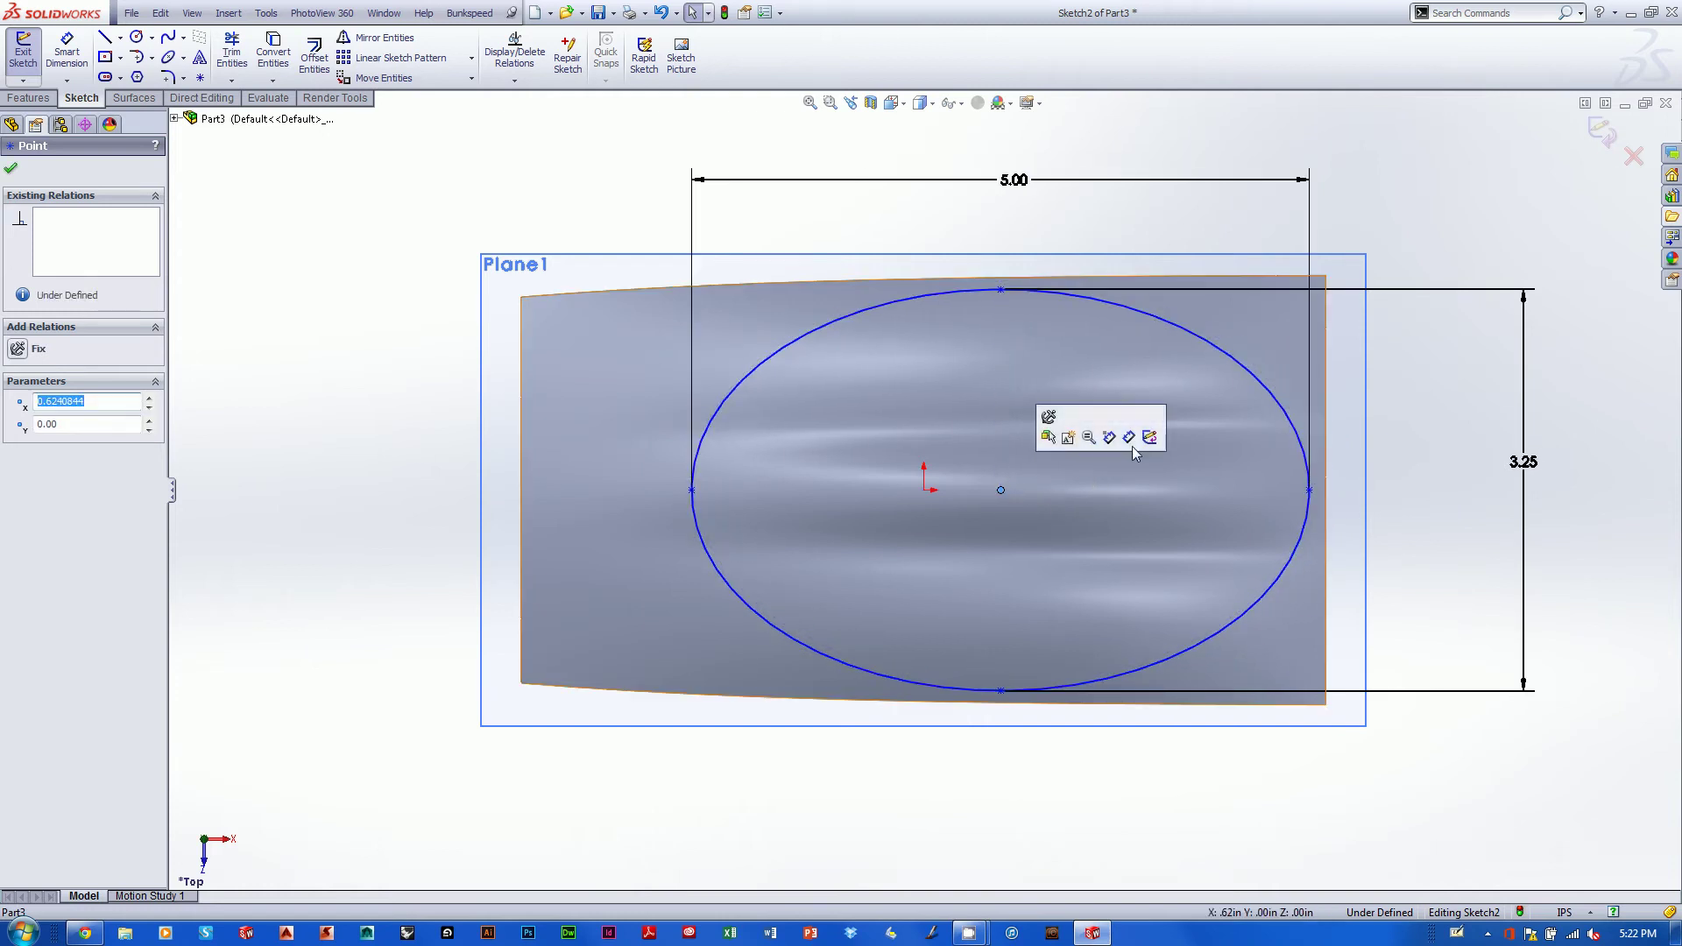
click(1599, 131)
Extrude the ellipse sketch as a surface with the Up To Surface end condition, ending on the domed Freeform surface.
mouse_move(1483, 412)
middle_down()
mouse_move(1441, 216)
mouse_move(1291, 135)
mouse_move(1363, 292)
mouse_move(1351, 357)
mouse_move(1190, 544)
middle_up()
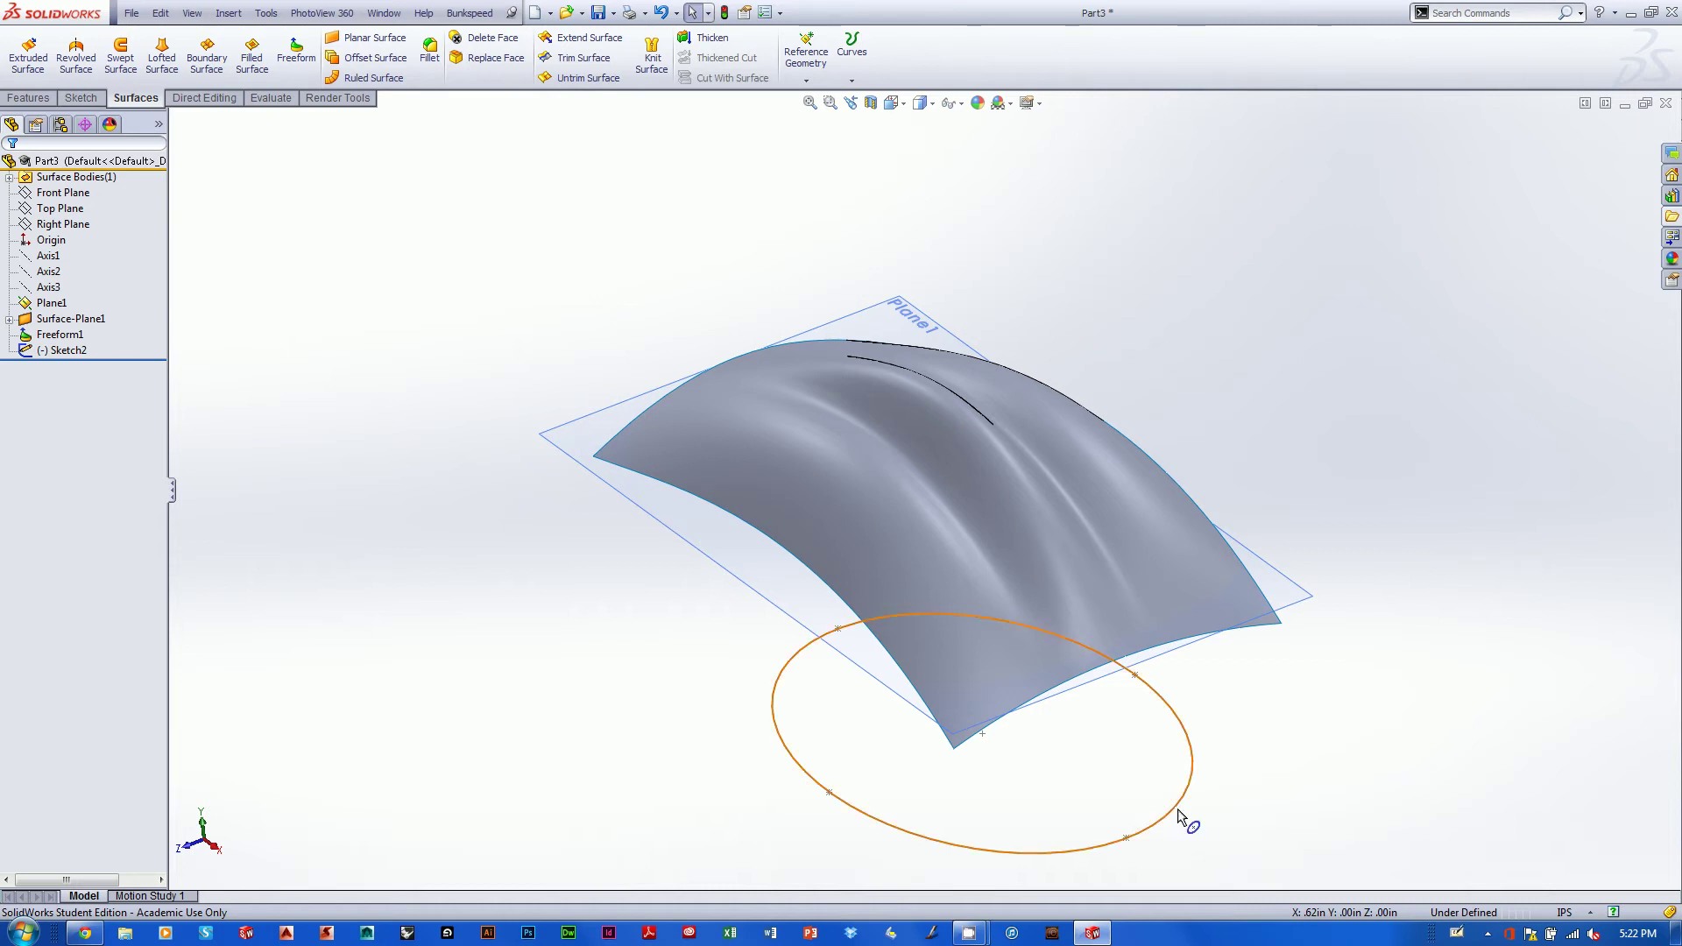
middle_drag(1344, 252, 1318, 307)
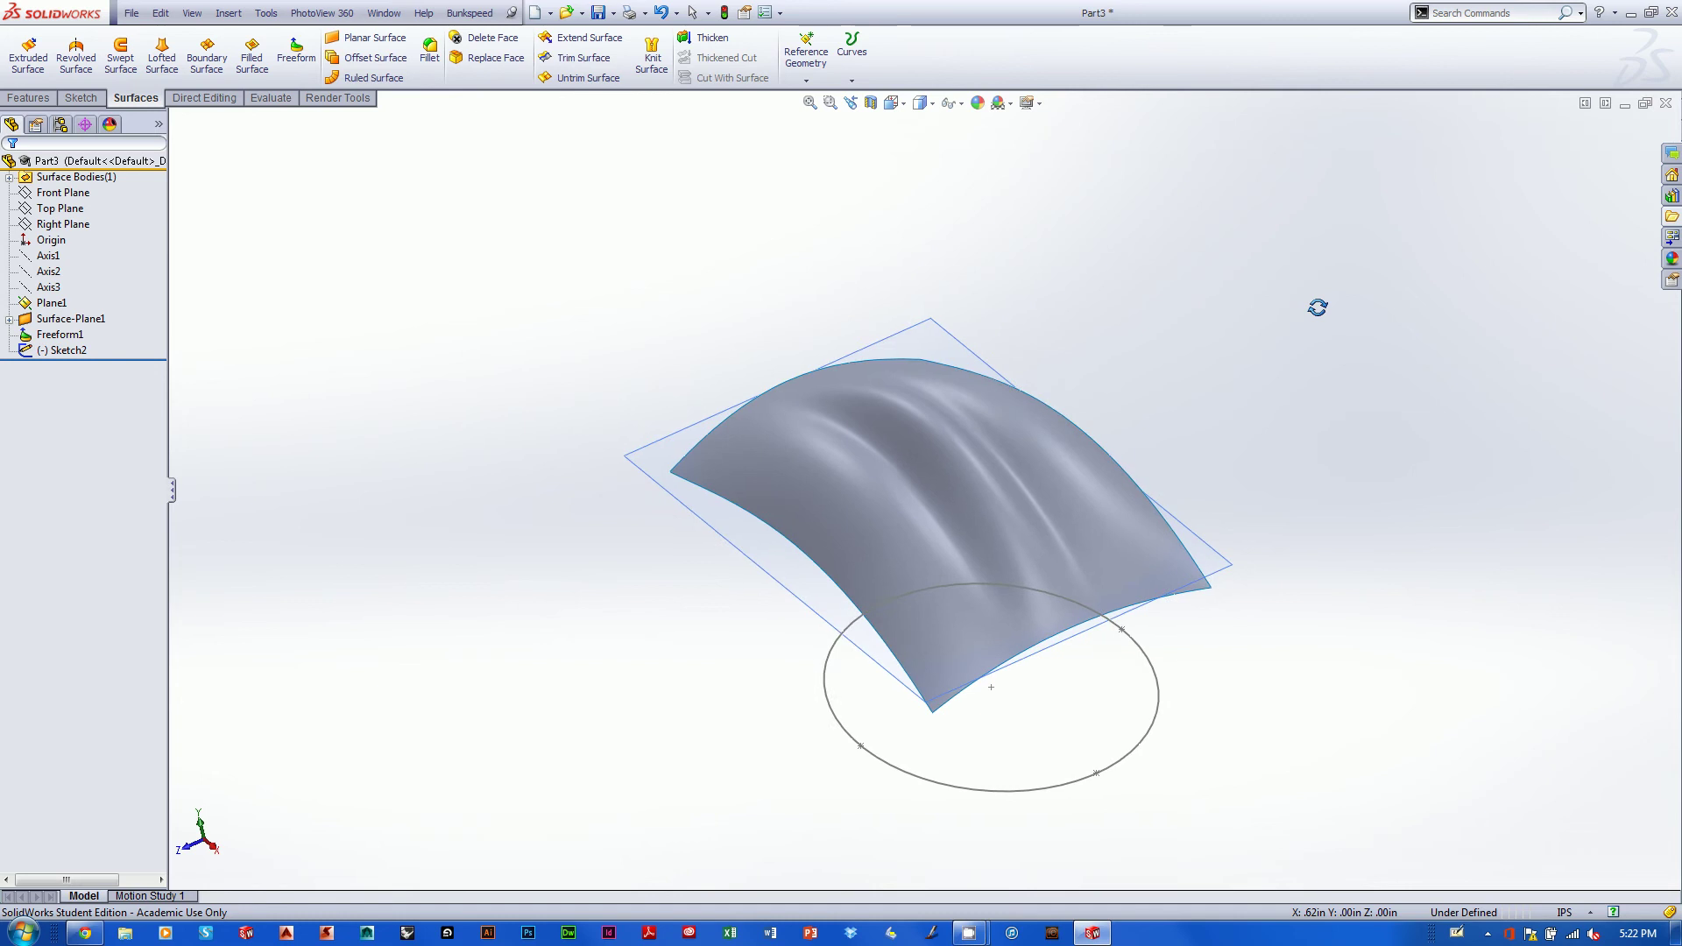
key(Escape)
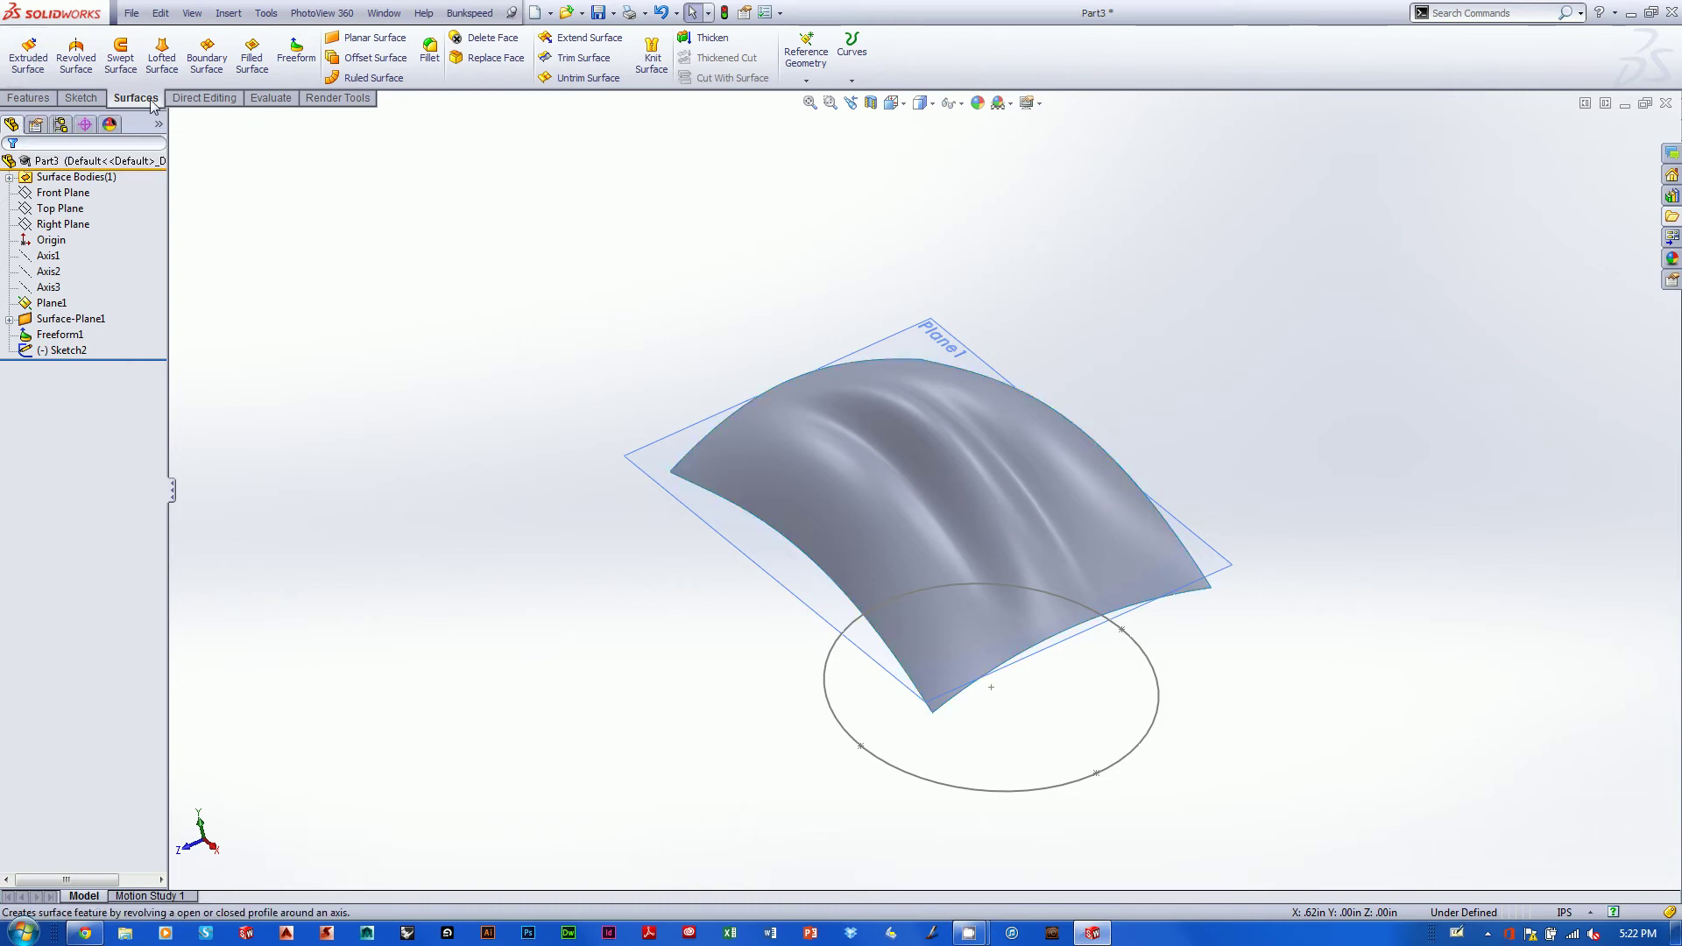
click(28, 53)
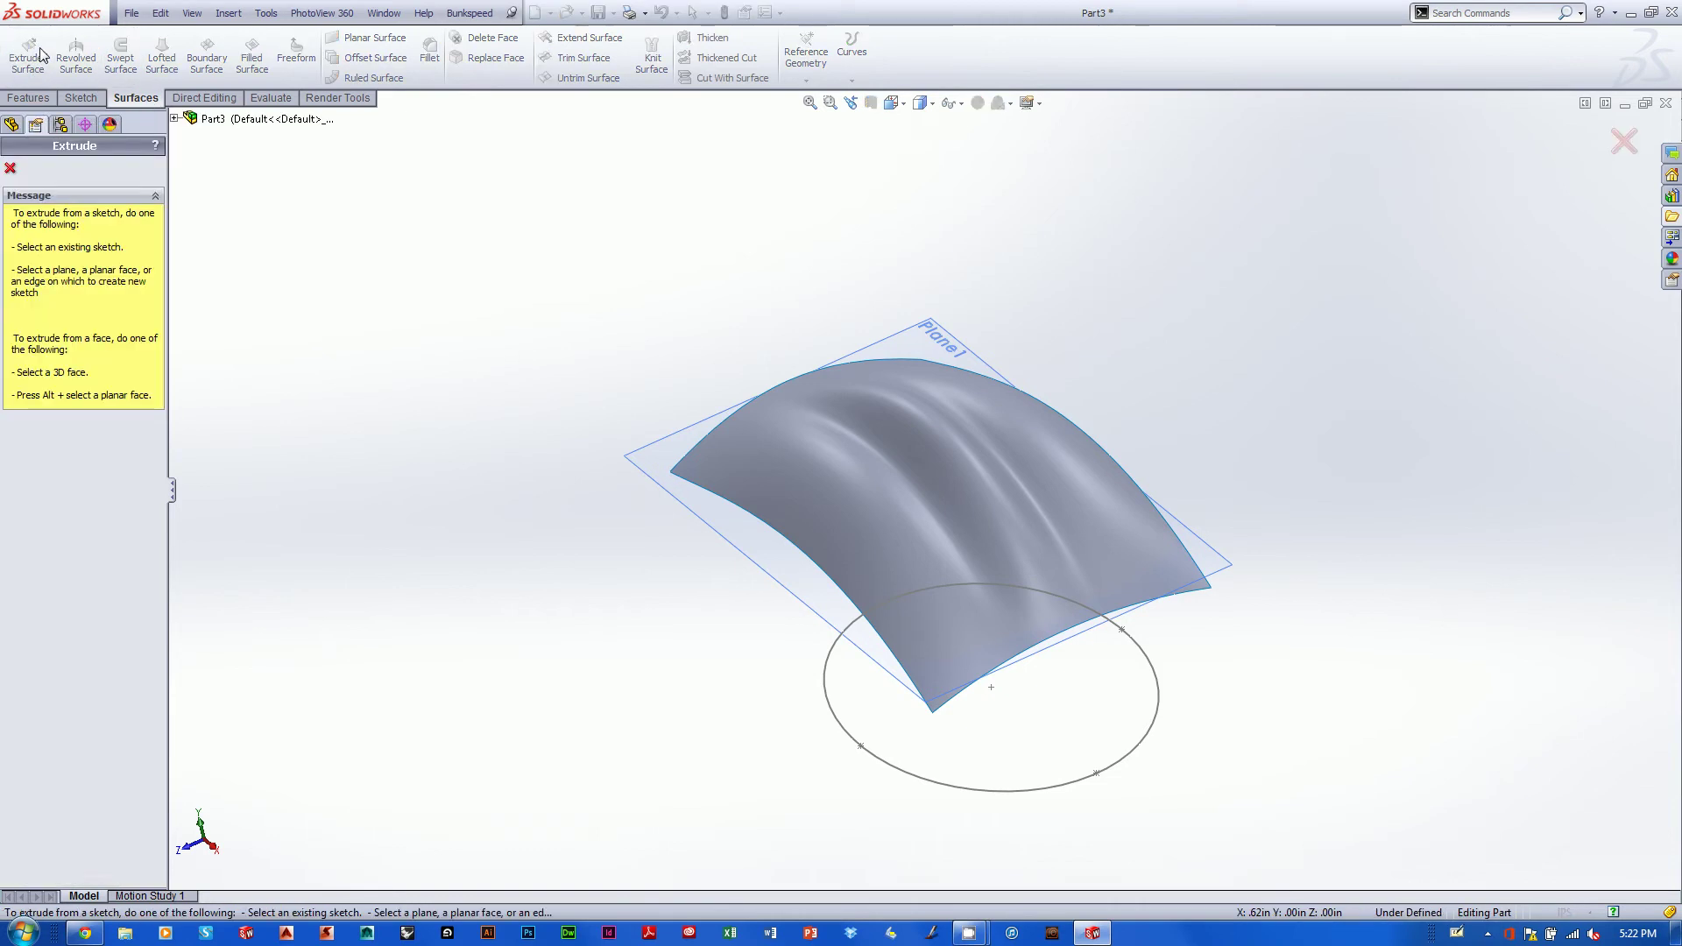
click(1148, 754)
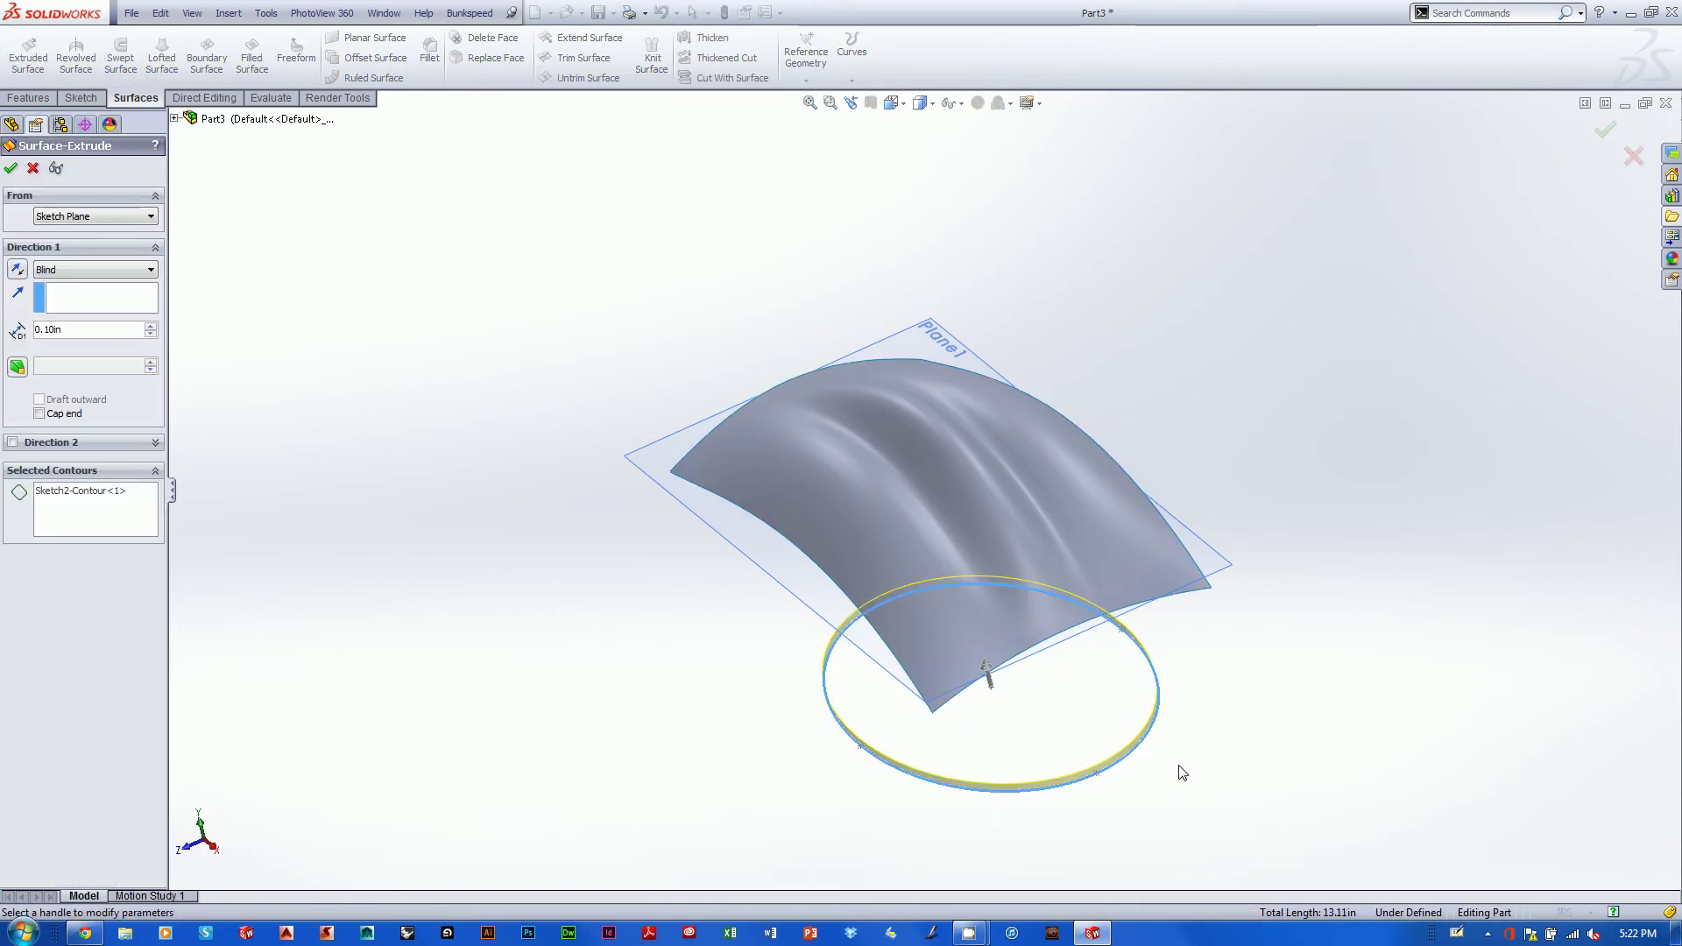
middle_drag(712, 269, 661, 411)
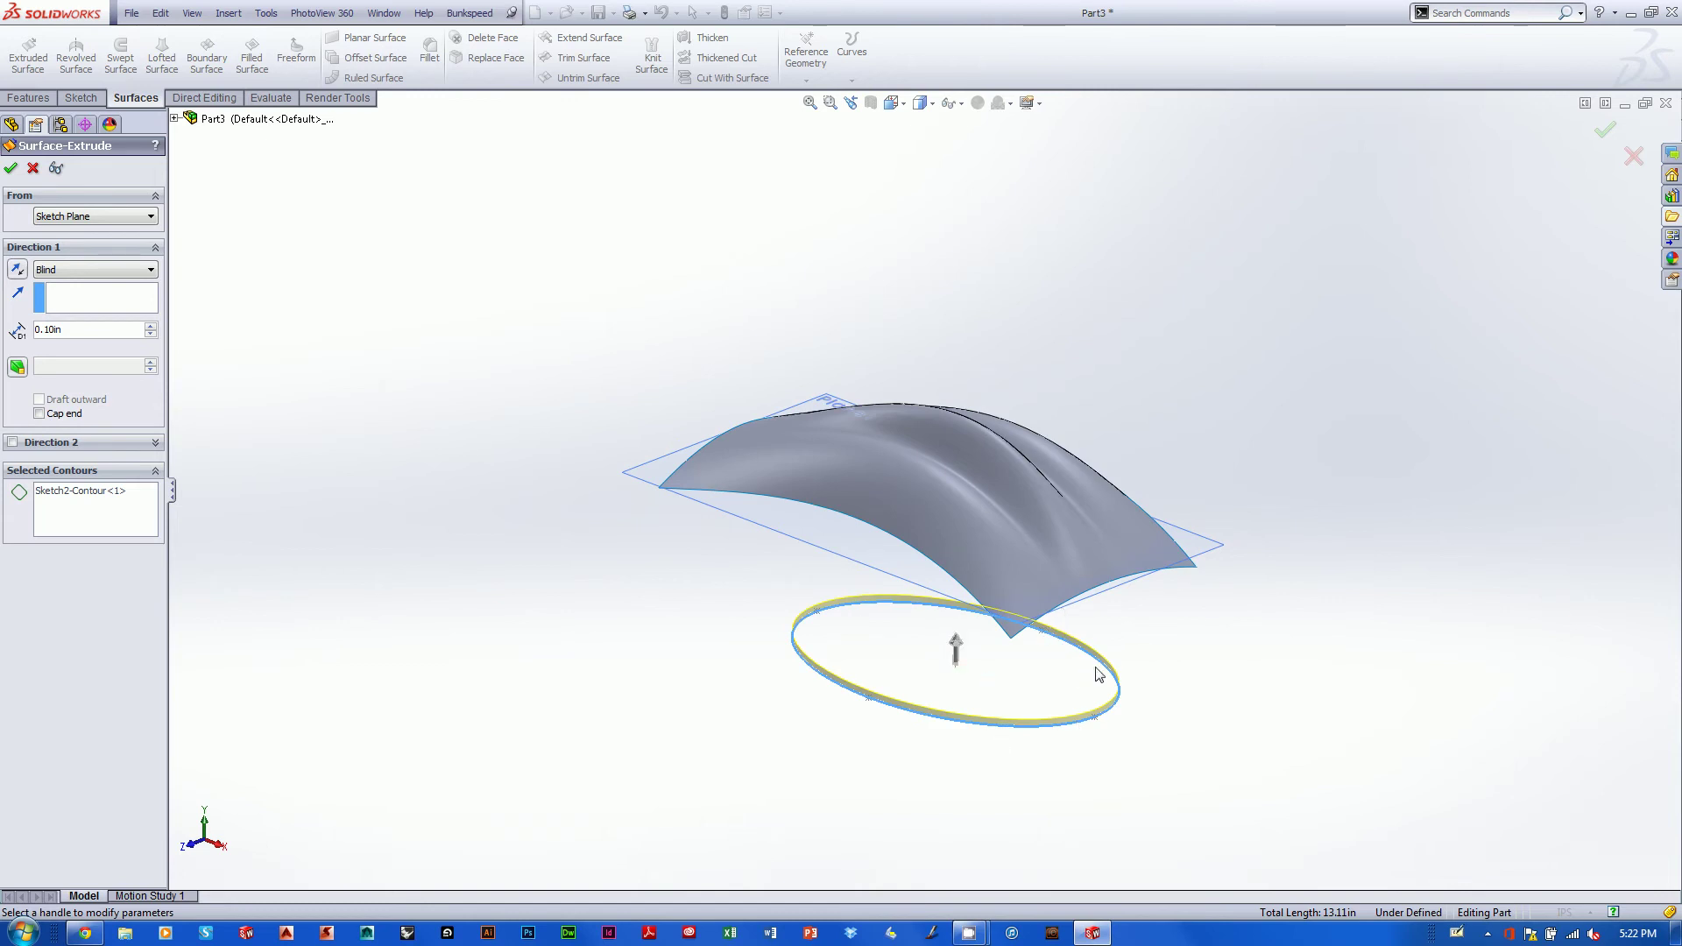
middle_drag(1165, 613, 1080, 691)
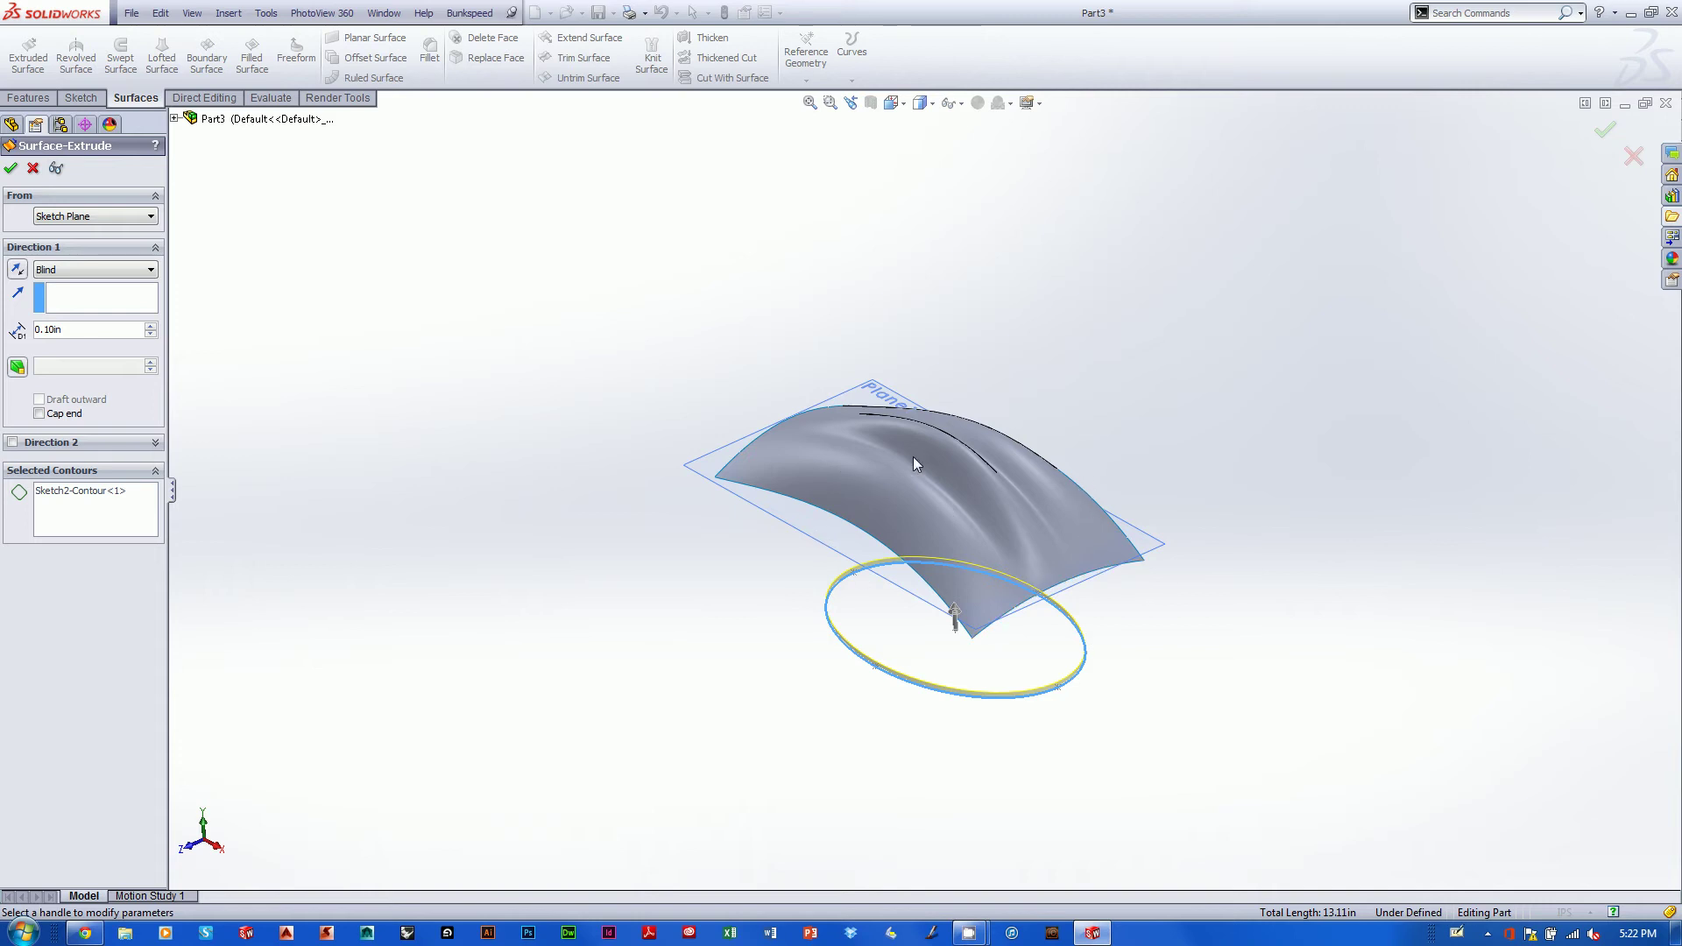
click(77, 265)
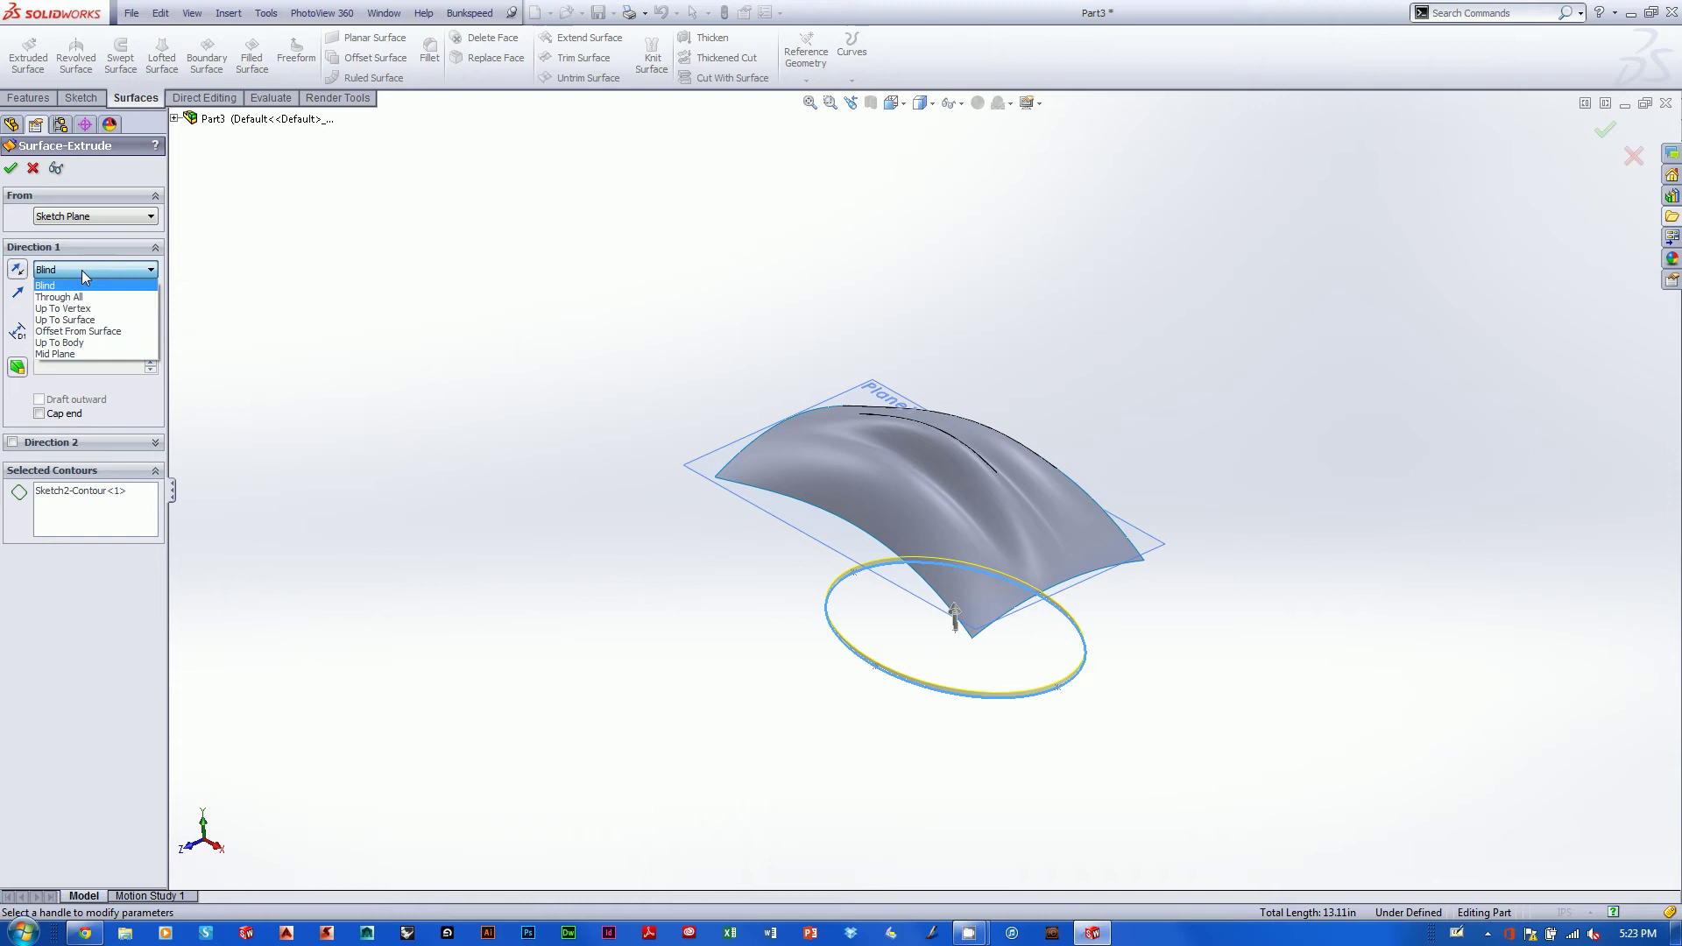
click(77, 320)
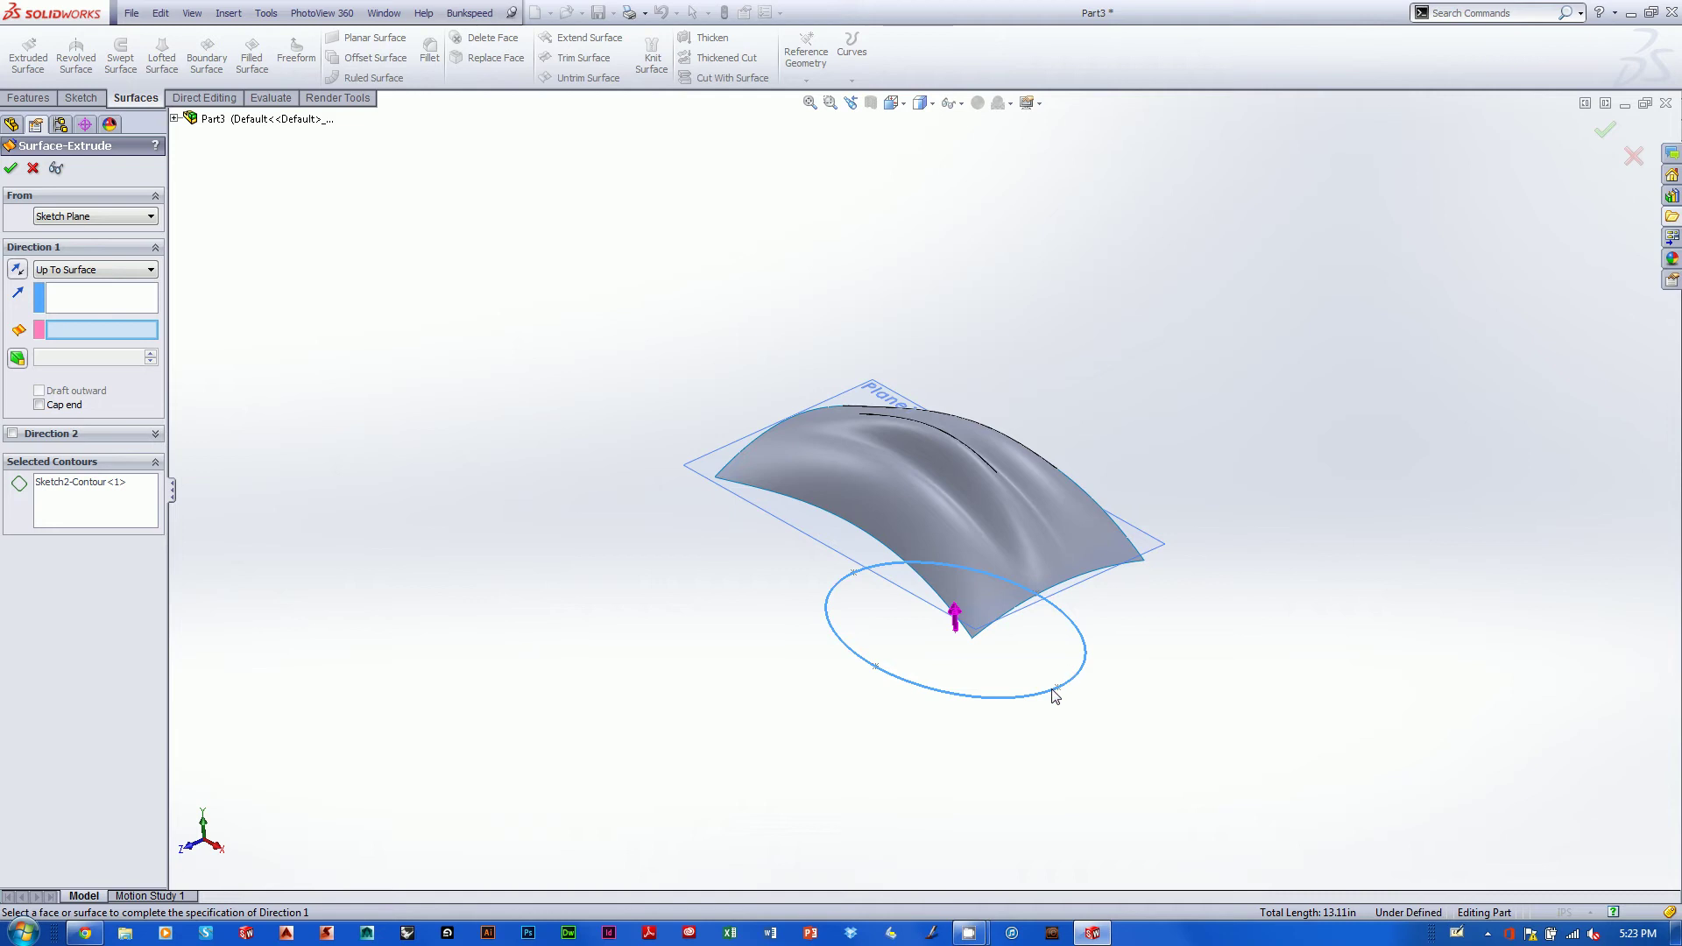
click(814, 463)
middle_drag(1242, 447, 1202, 533)
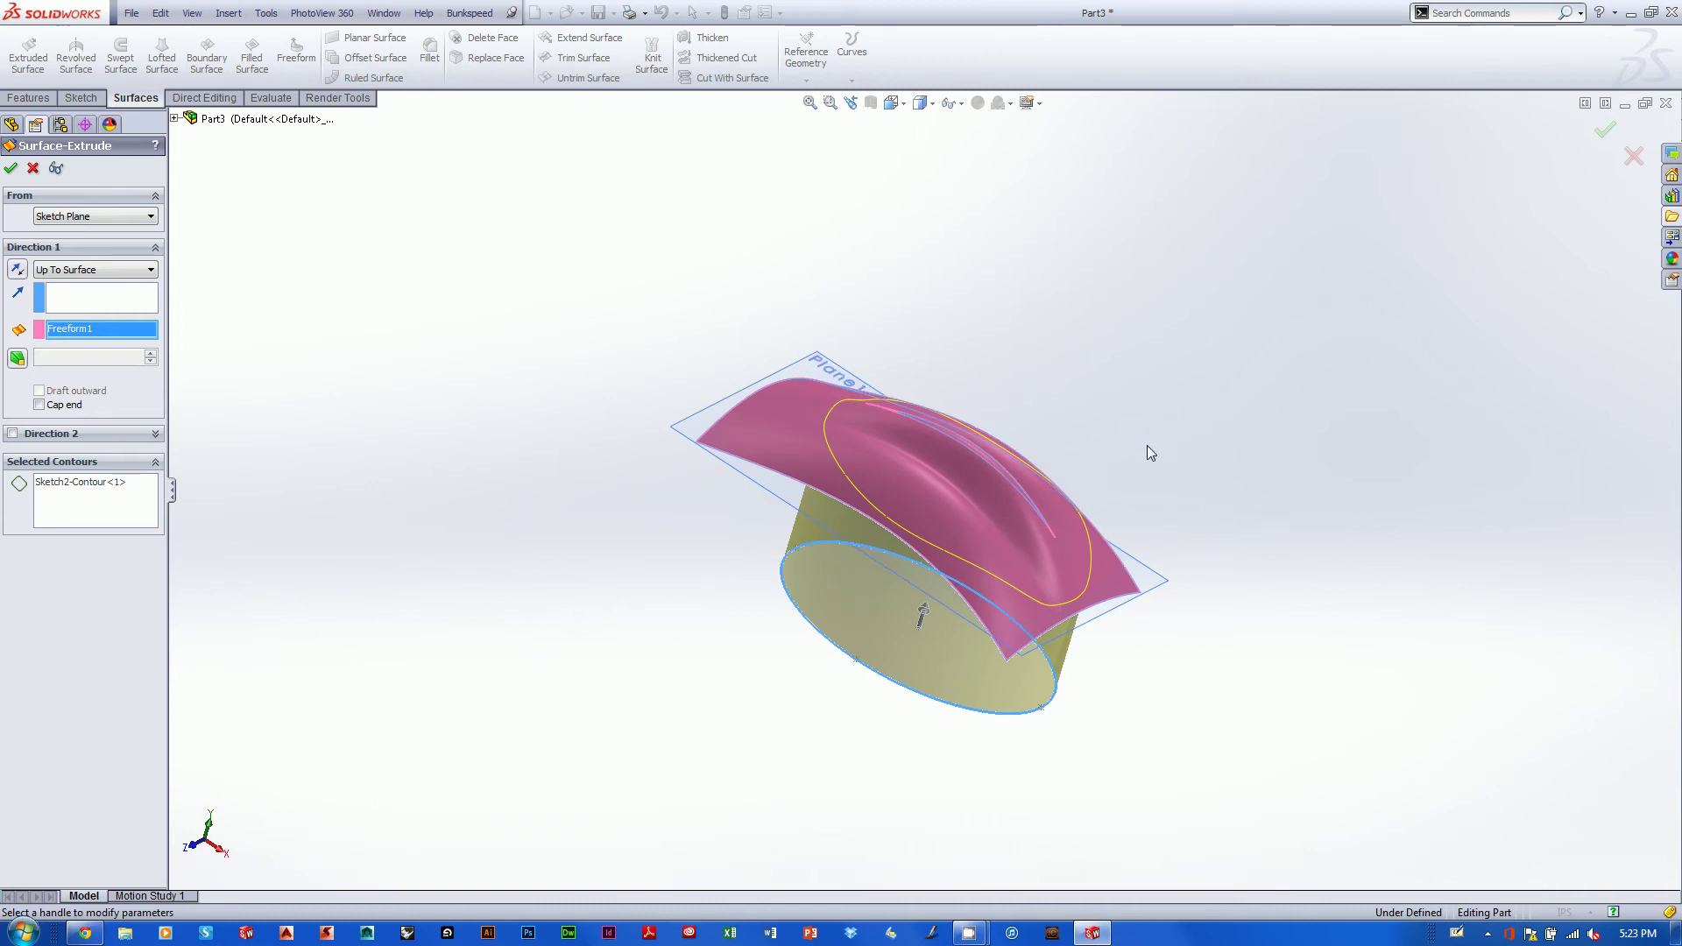
click(1604, 131)
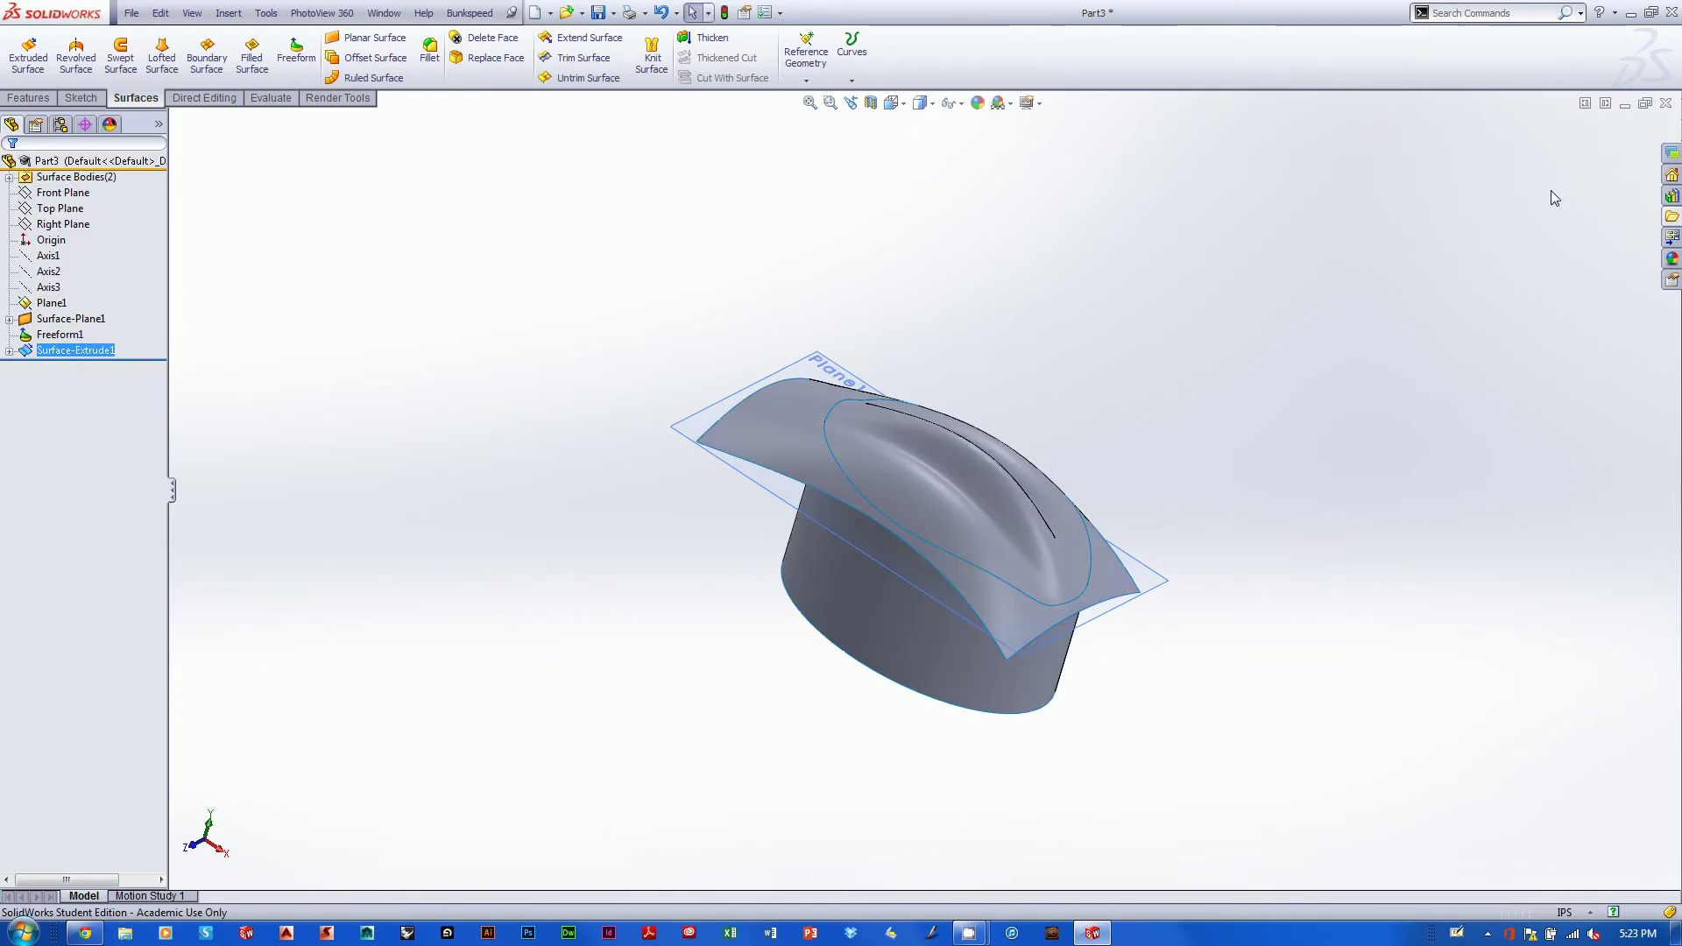
Edit the elliptical surface extrusion so it starts from Plane1, using the Surface/Face/Plane start condition.
middle_drag(1294, 294, 1296, 154)
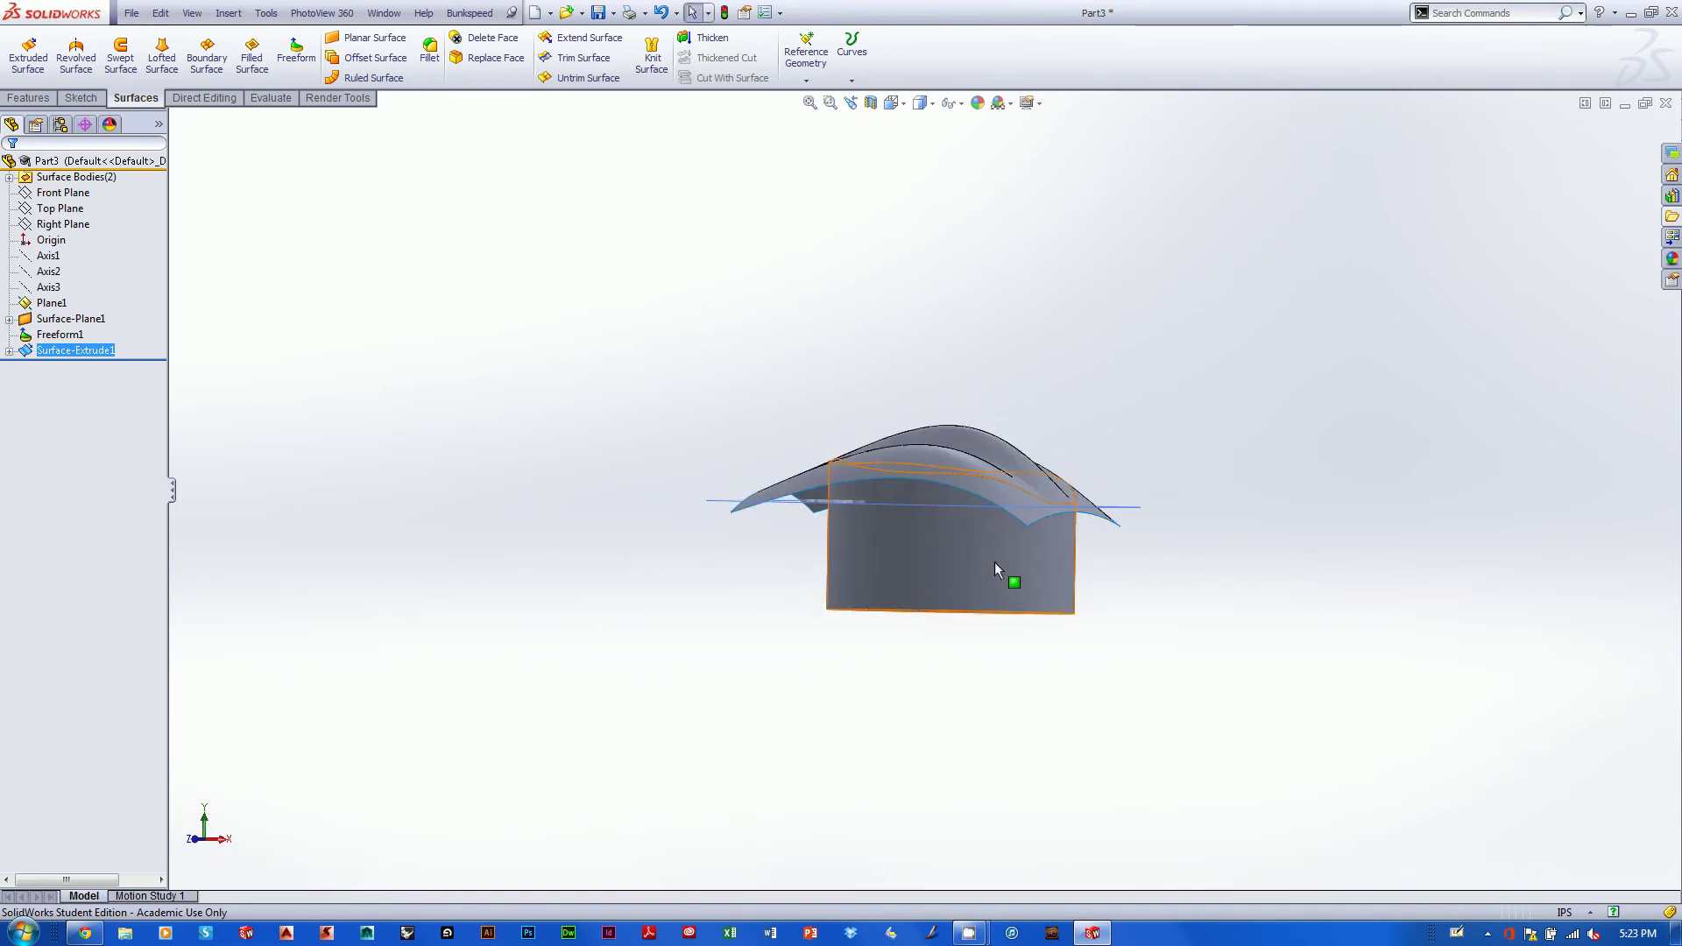
middle_drag(1212, 326, 1171, 477)
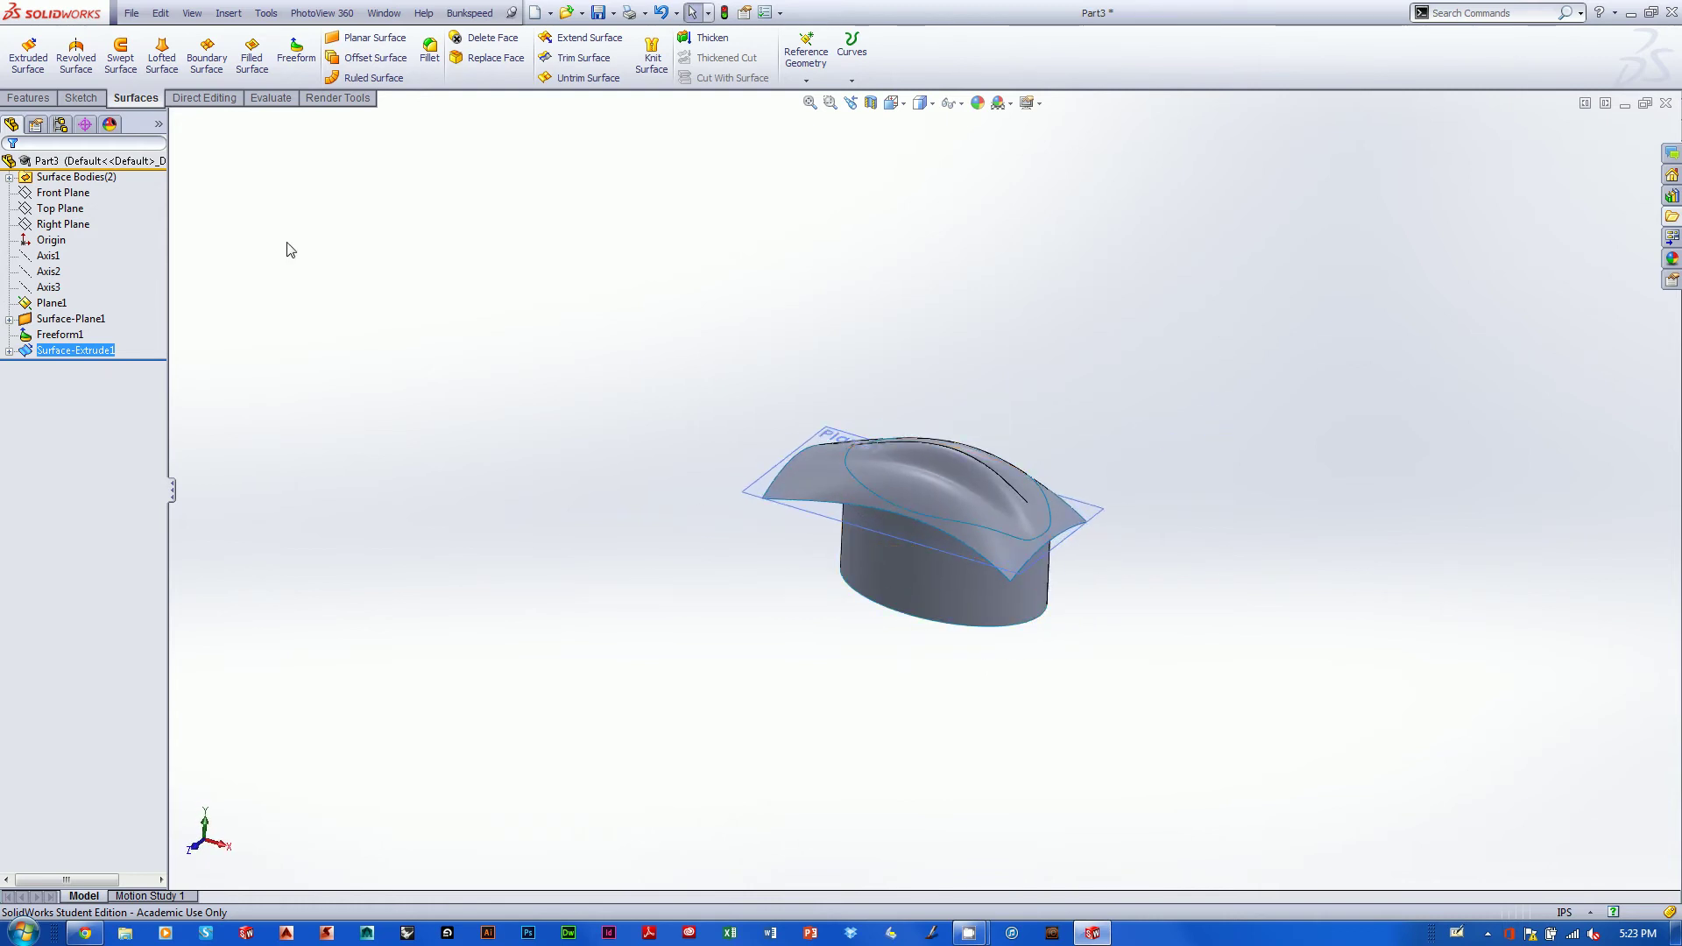
right_click(85, 354)
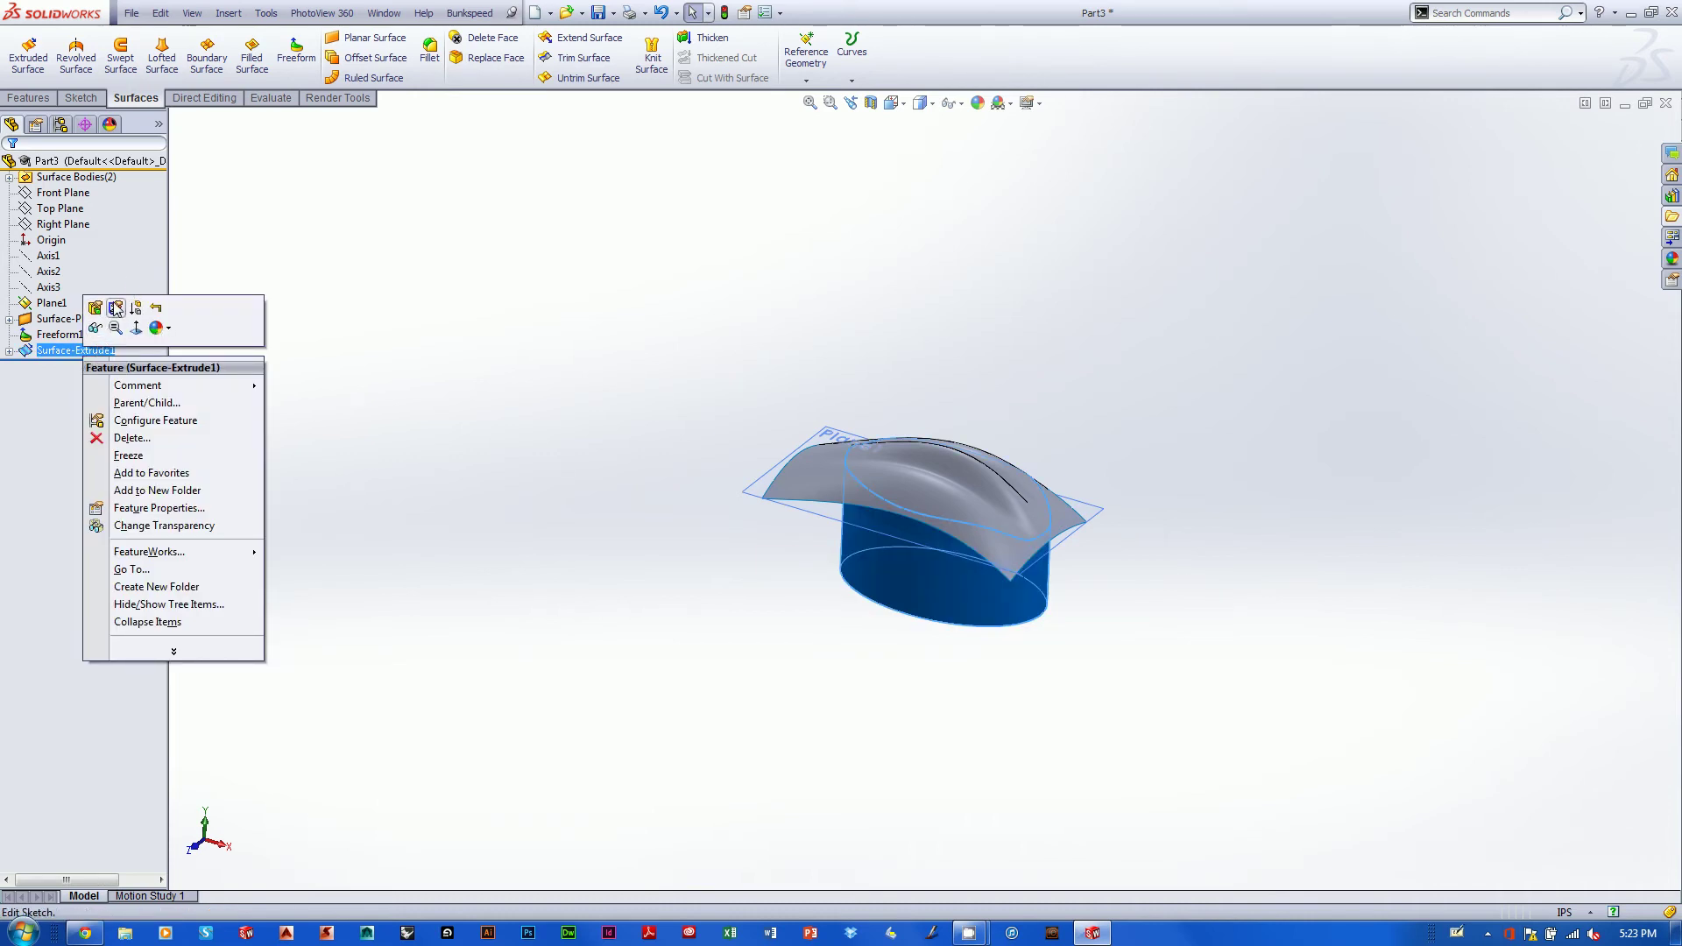
click(115, 308)
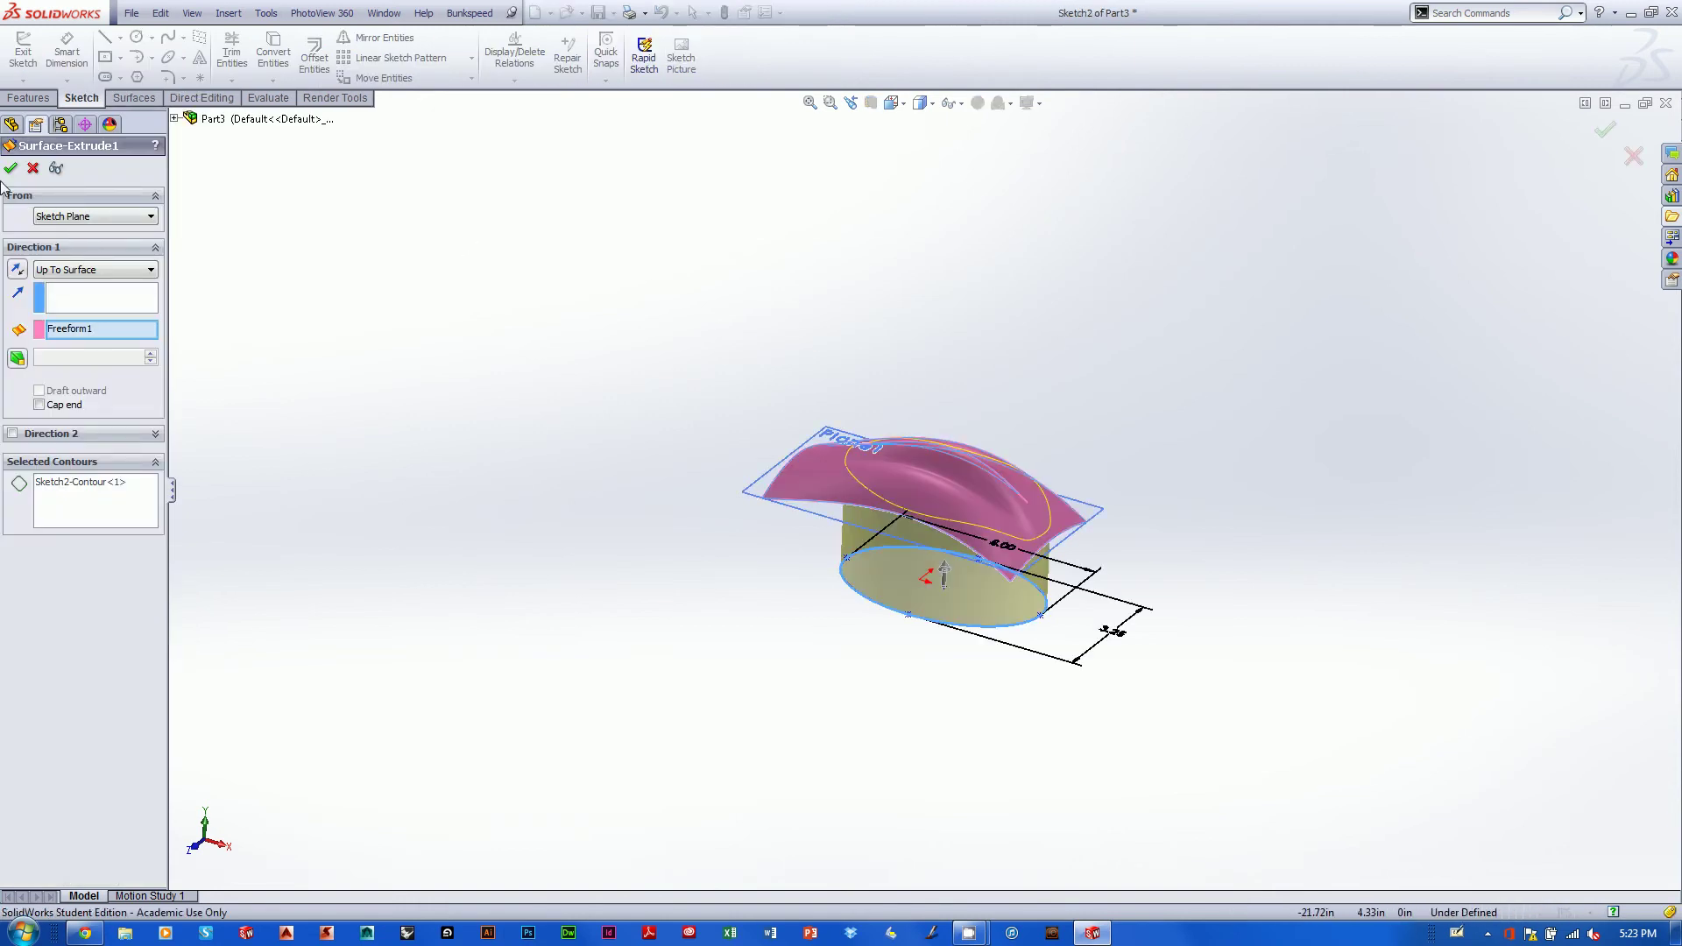
click(76, 216)
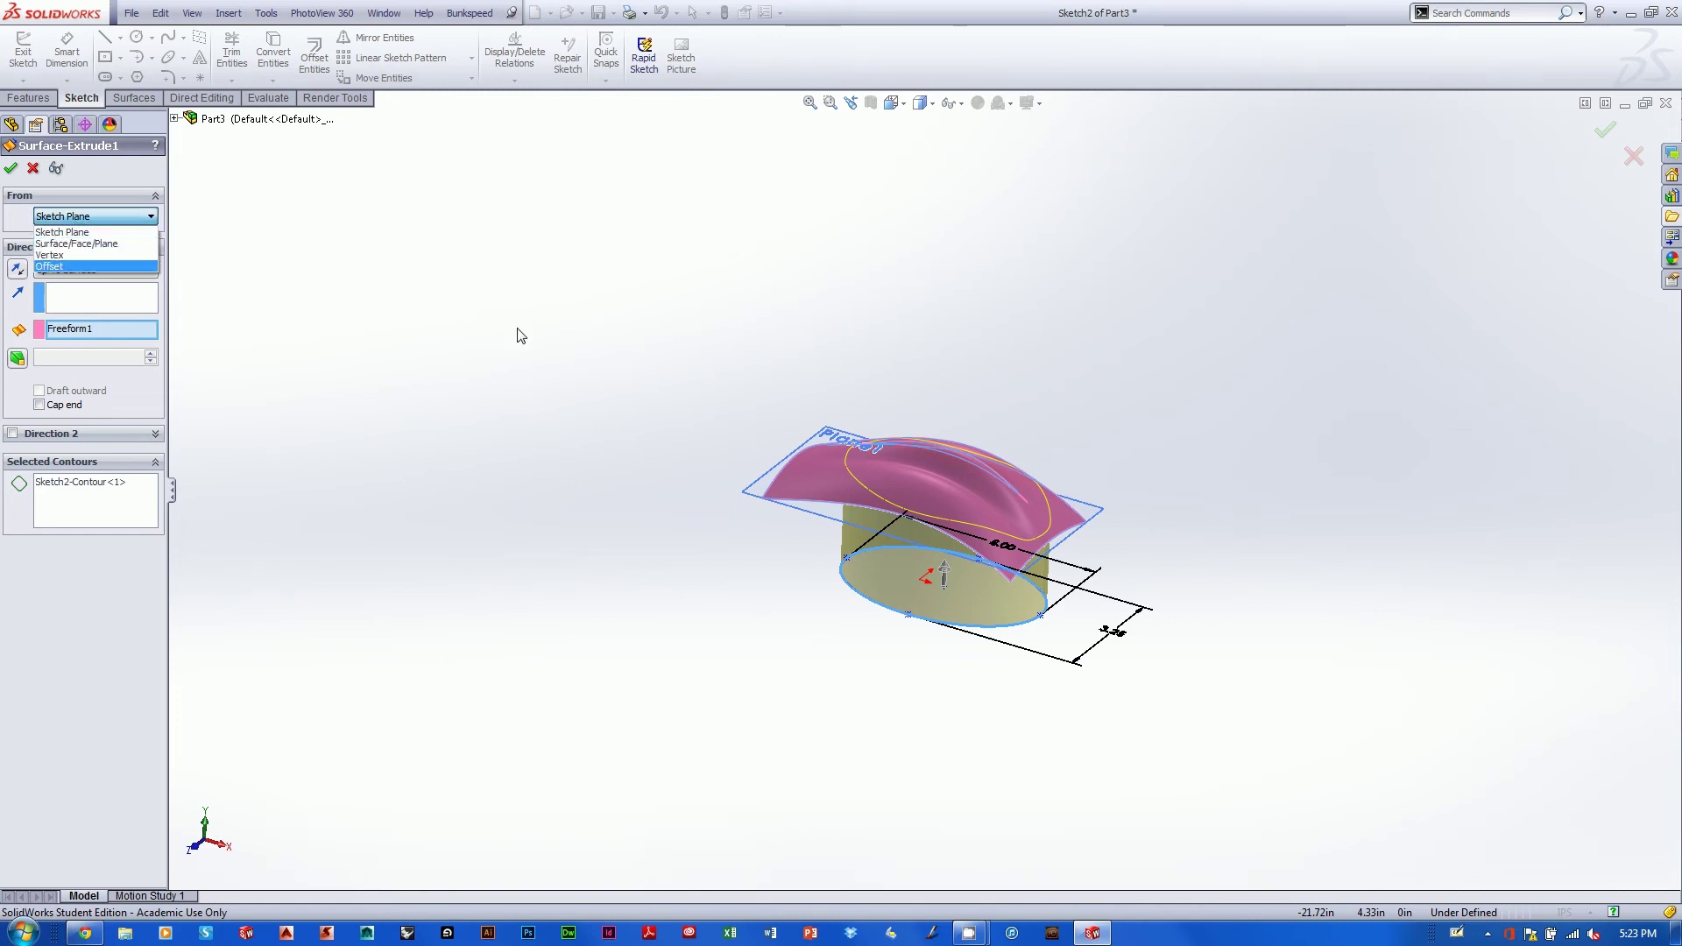
click(97, 244)
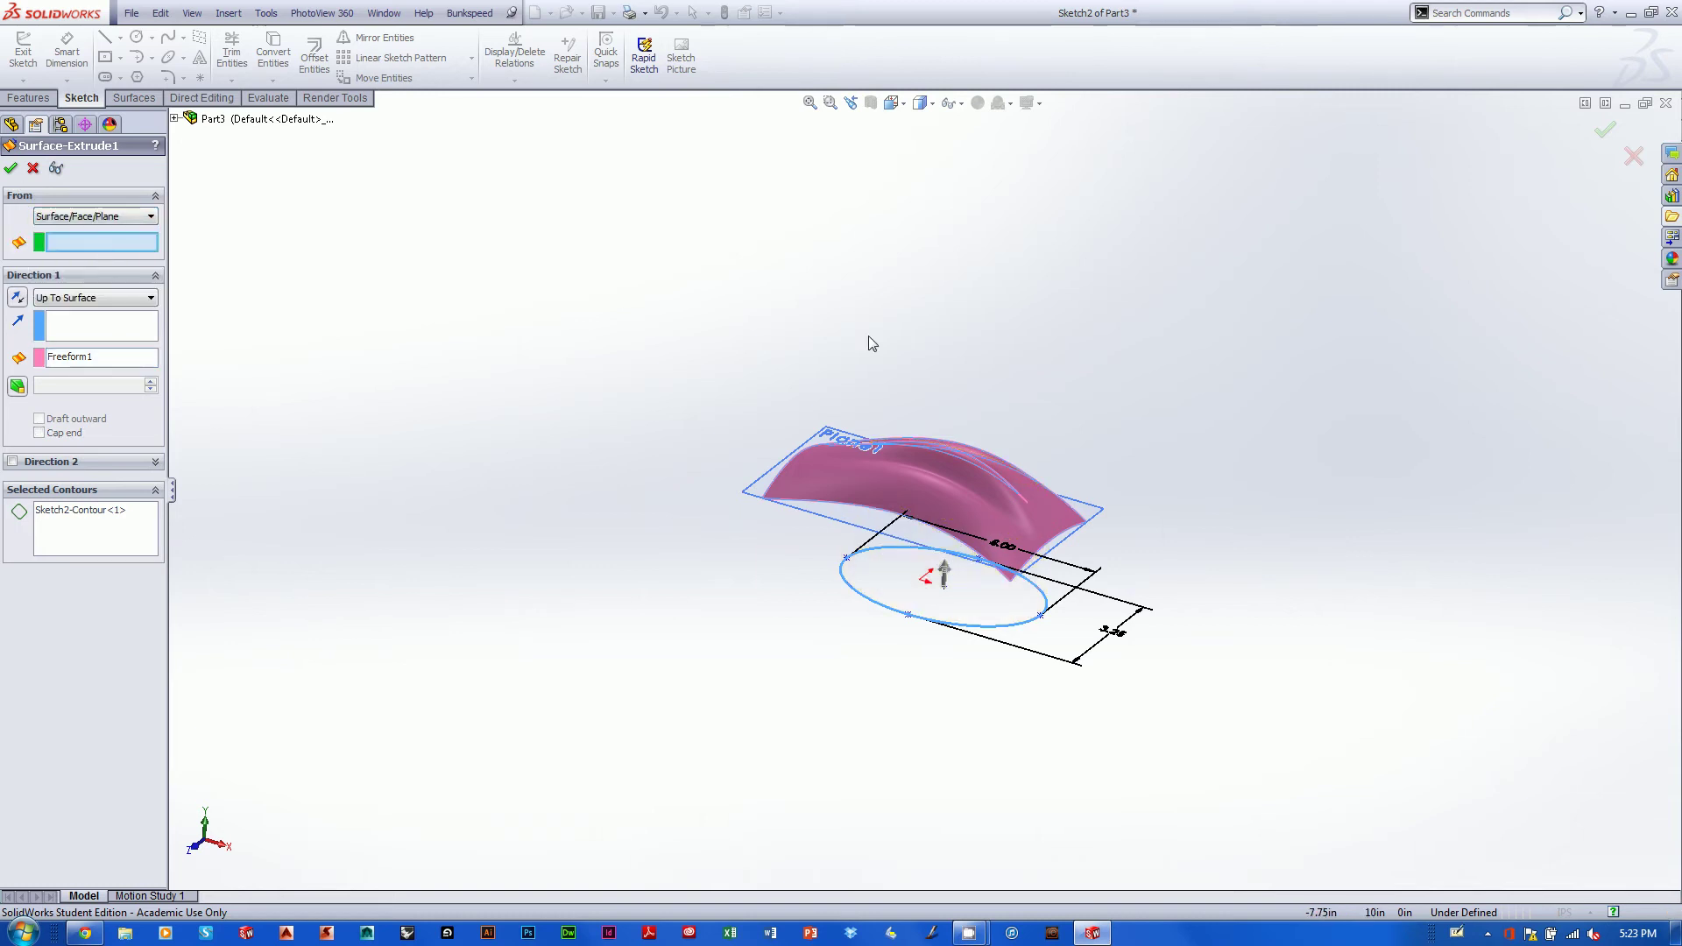
click(1091, 514)
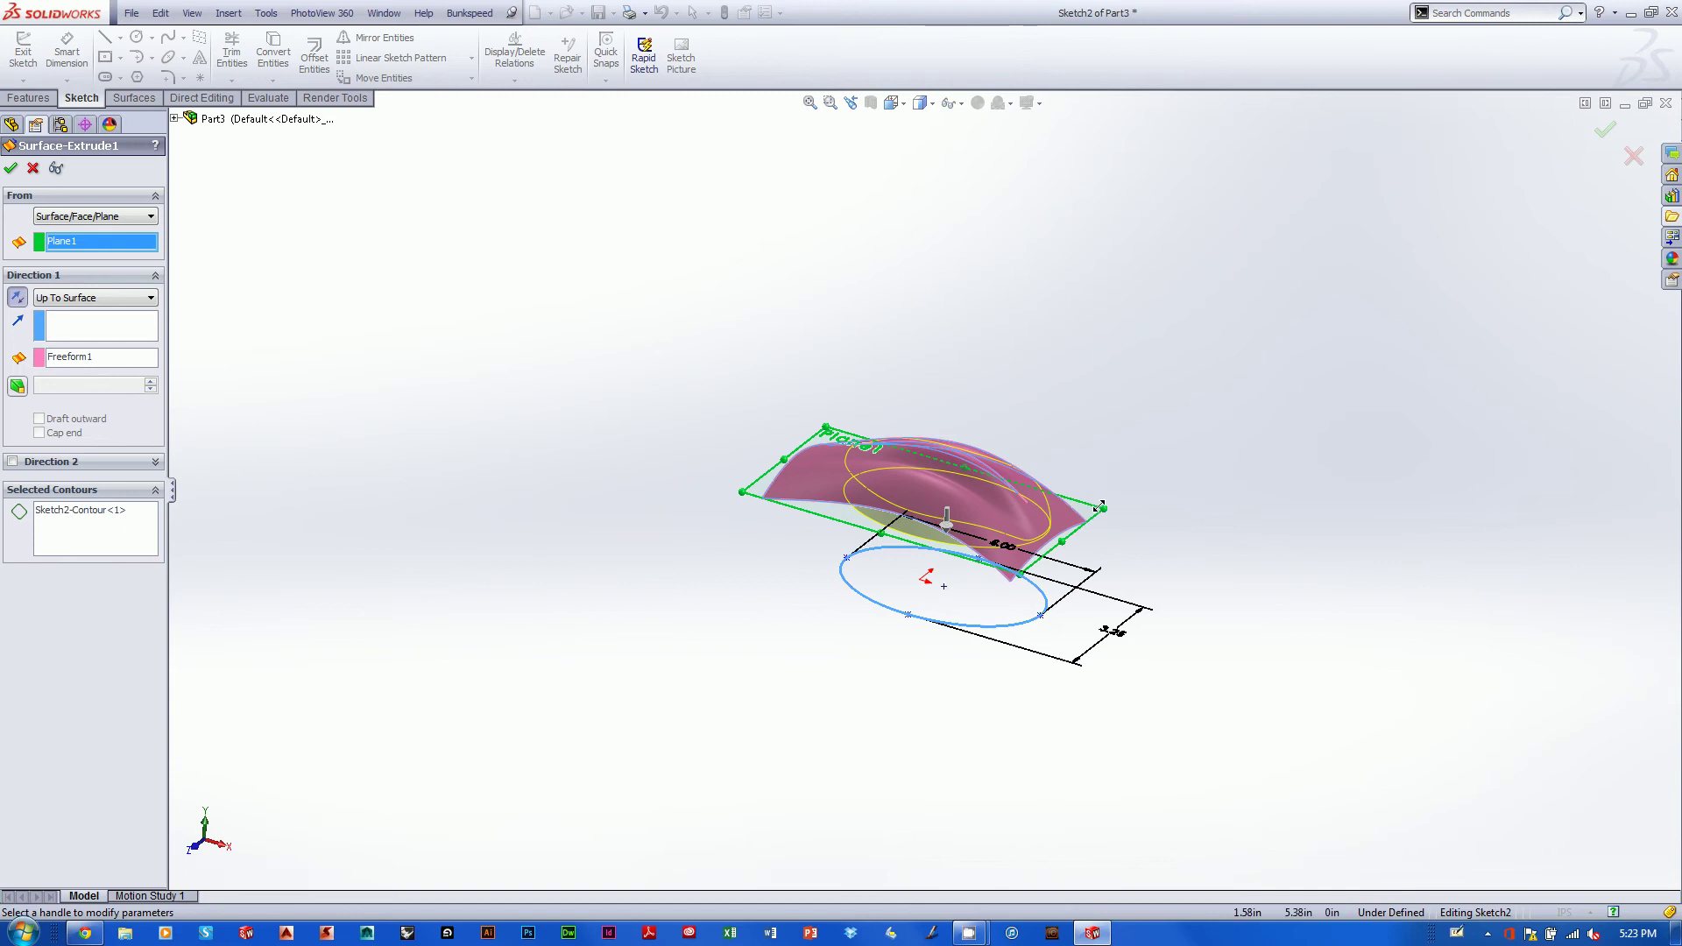
scroll(1128, 477, up, 6)
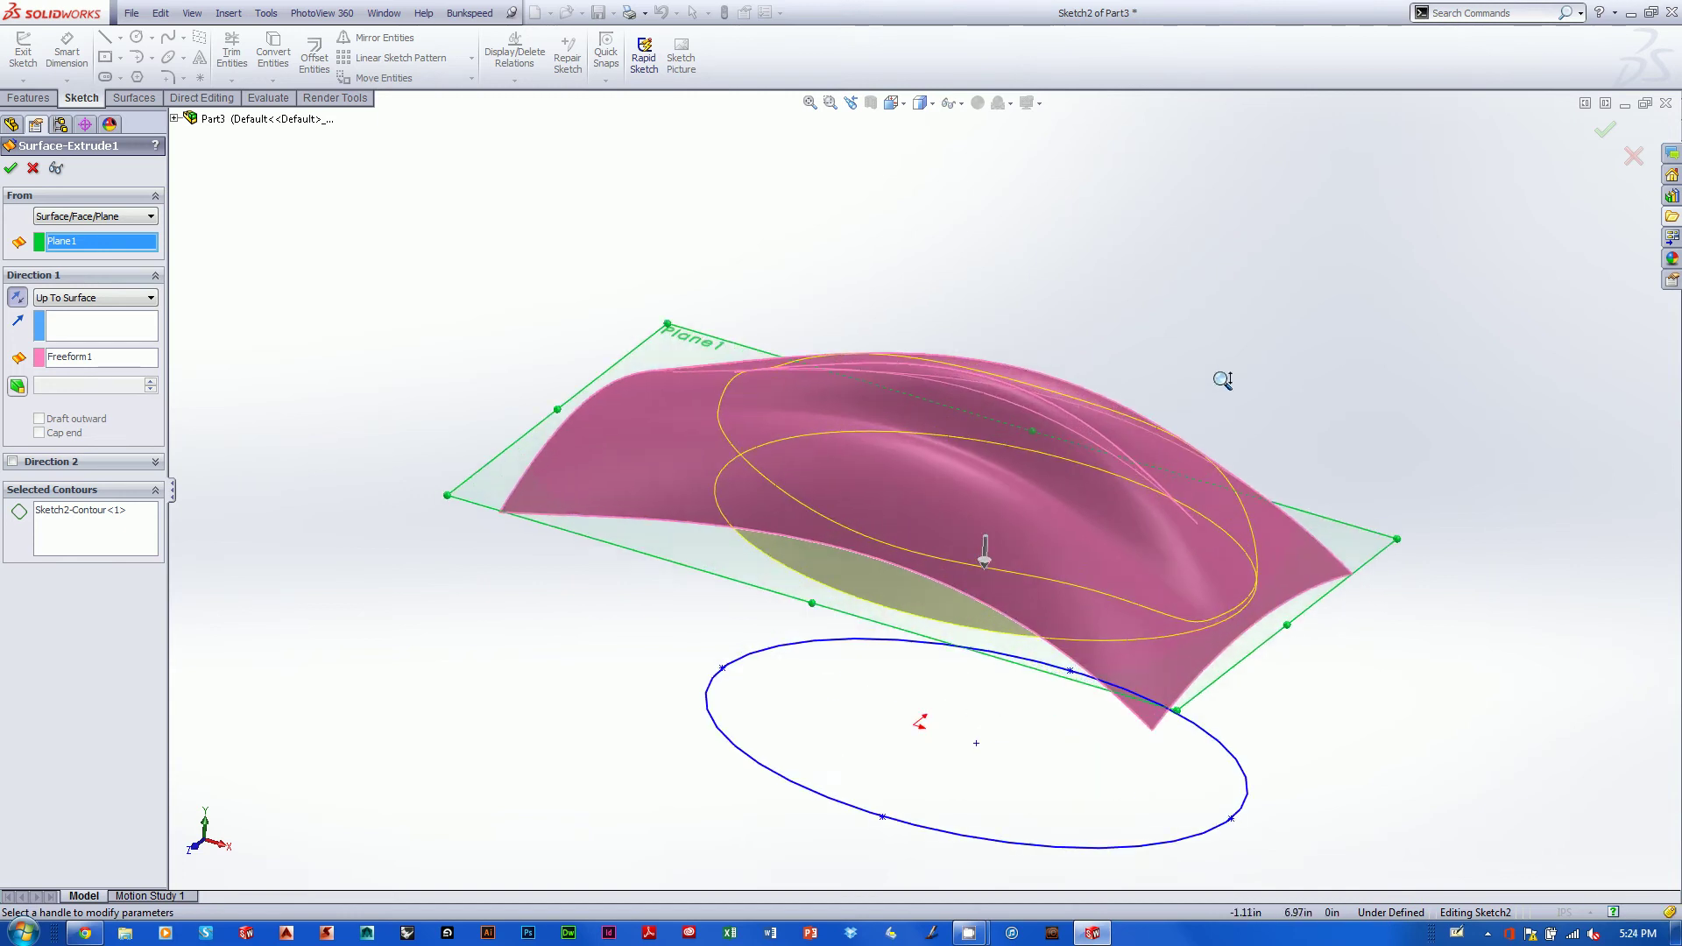
mouse_move(1400, 619)
middle_down()
mouse_move(1437, 376)
mouse_move(1494, 635)
middle_up()
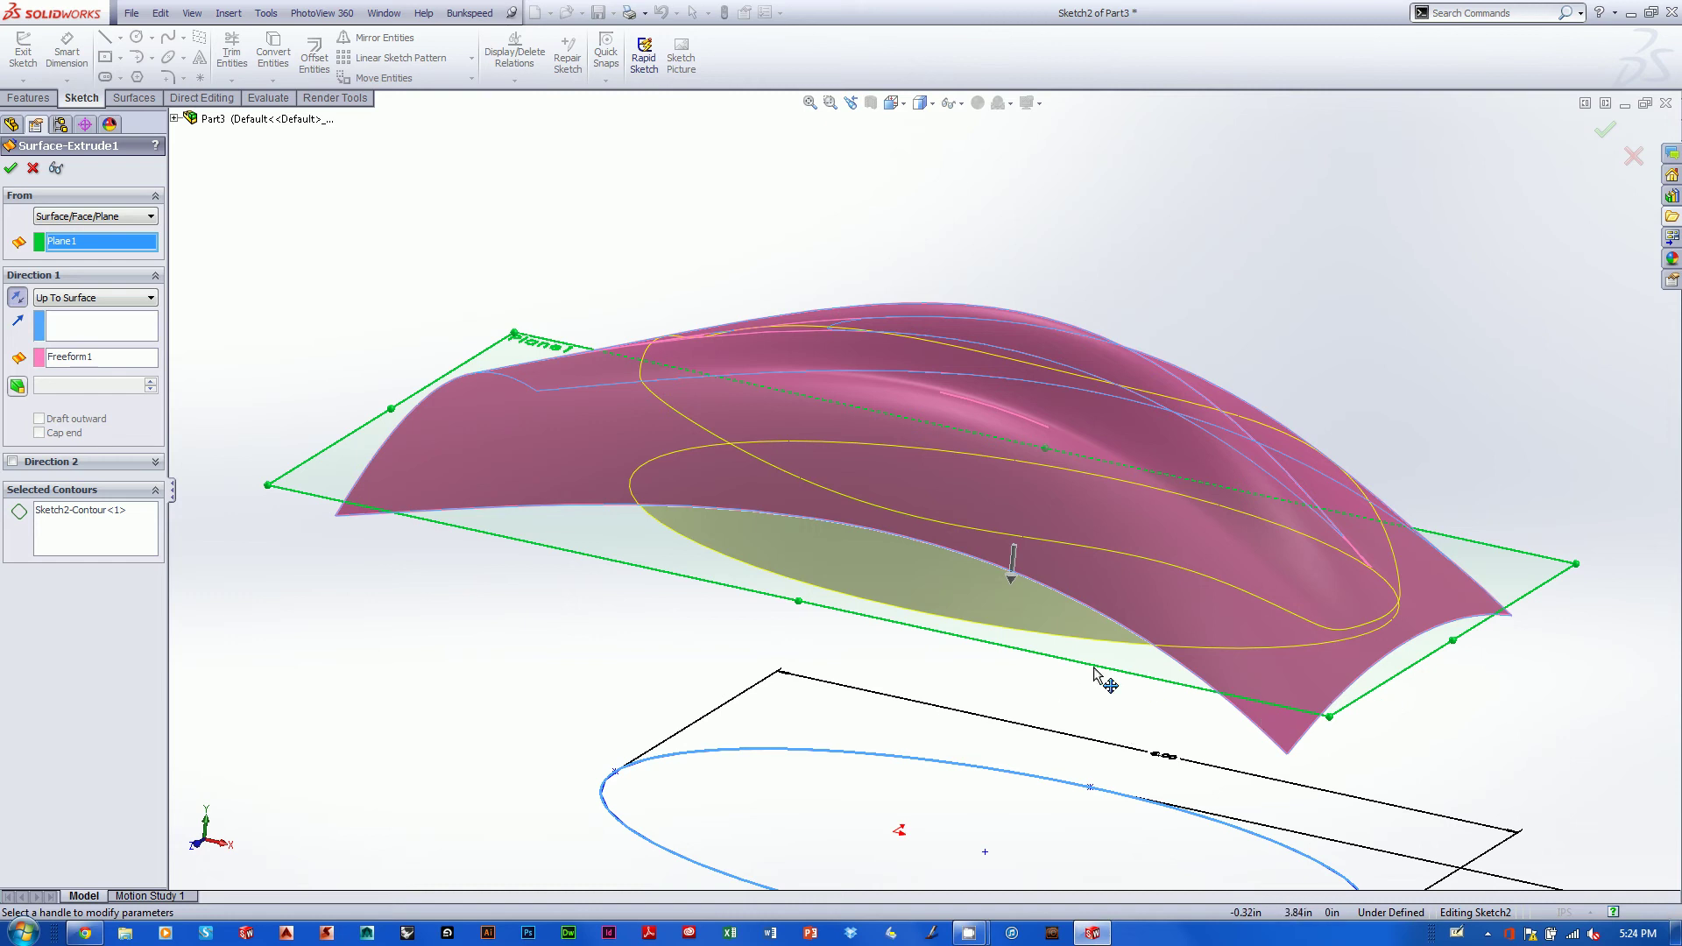
mouse_move(1303, 260)
middle_down()
mouse_move(1322, 210)
mouse_move(1223, 324)
middle_up()
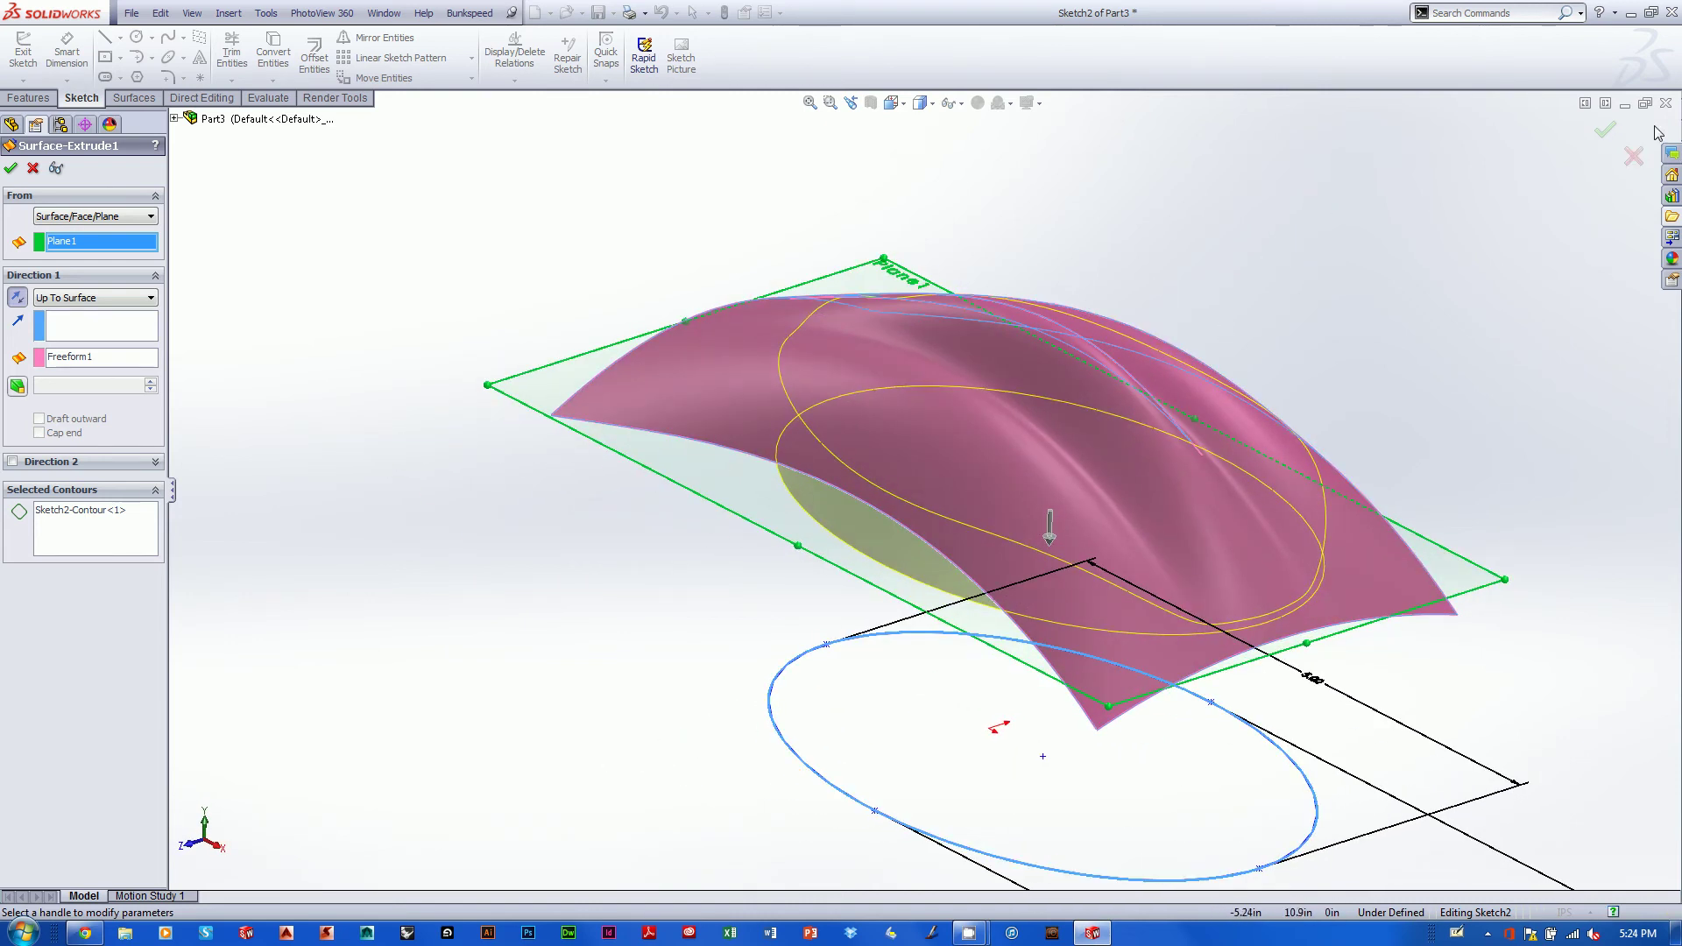
click(1609, 136)
Set up a mutual Trim Surface with the elliptical extruded surface and the Freeform surface as the trimming surfaces.
middle_drag(1500, 250, 1139, 333)
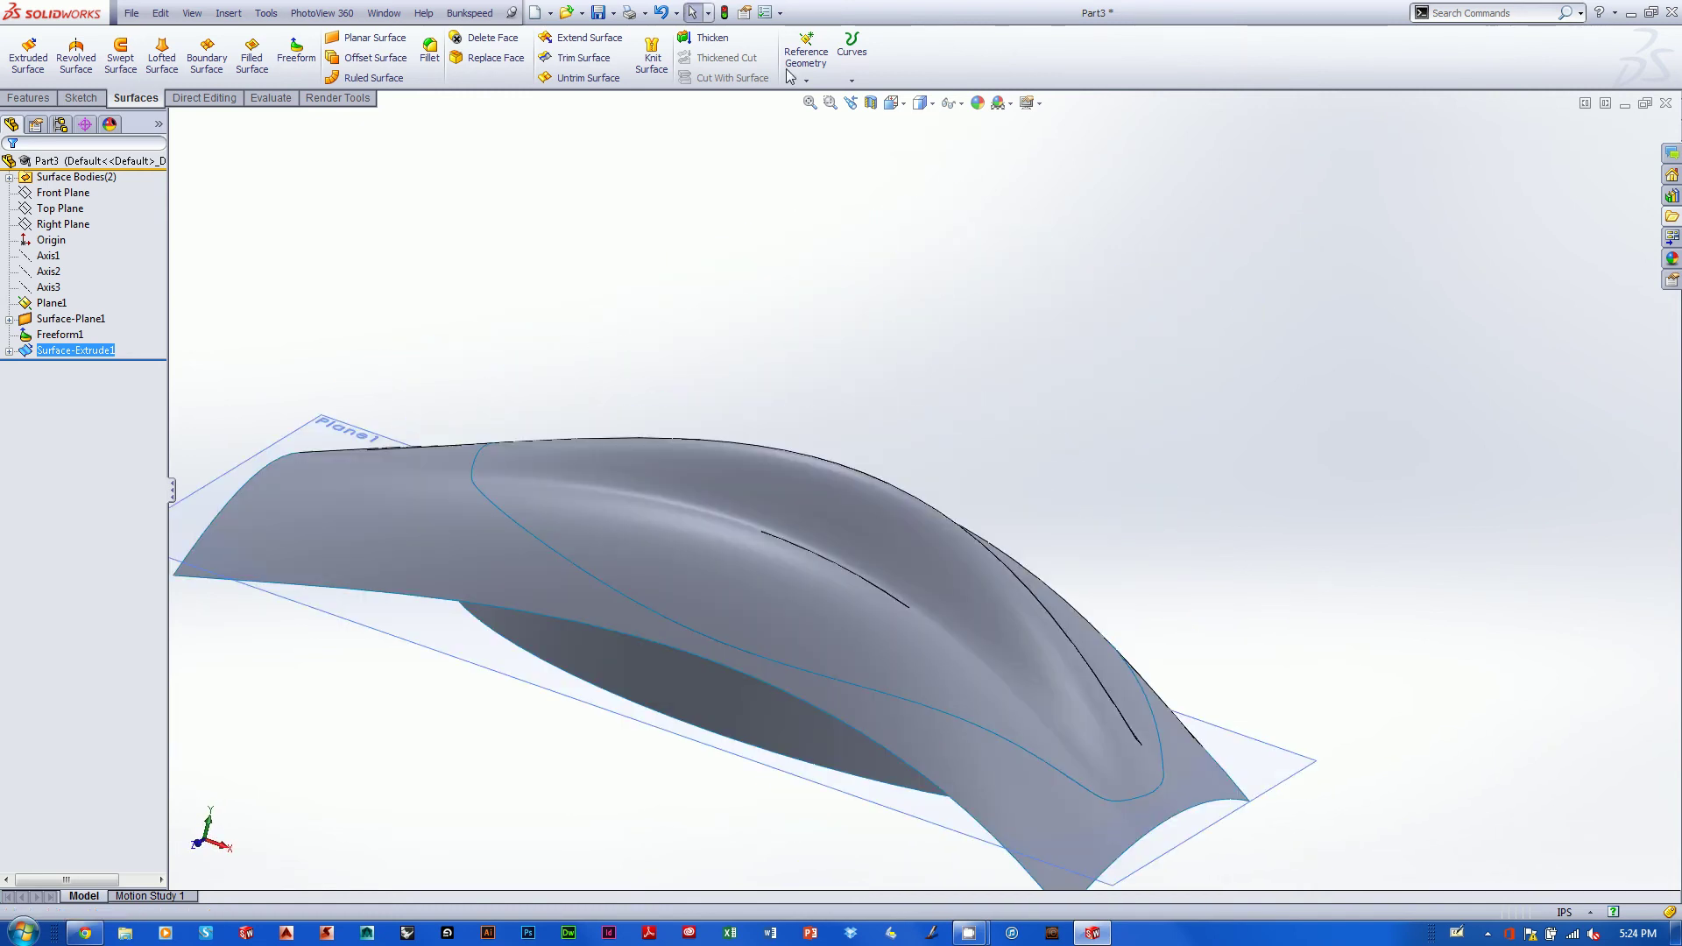
scroll(776, 185, up, 2)
middle_drag(812, 200, 738, 173)
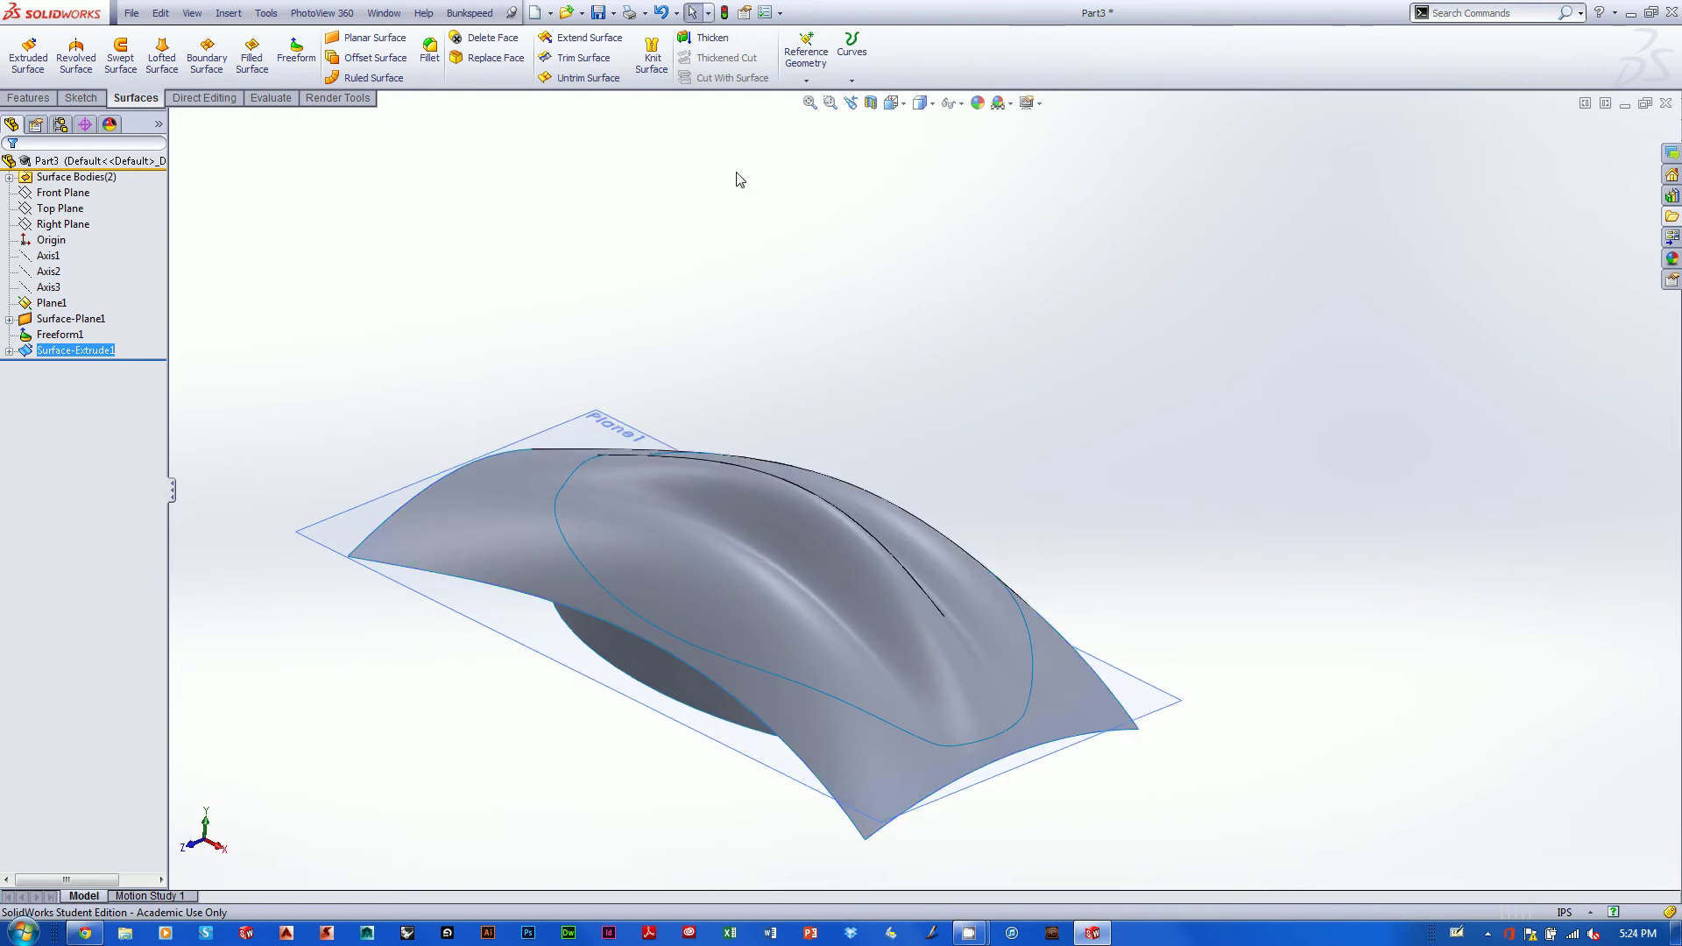
click(576, 59)
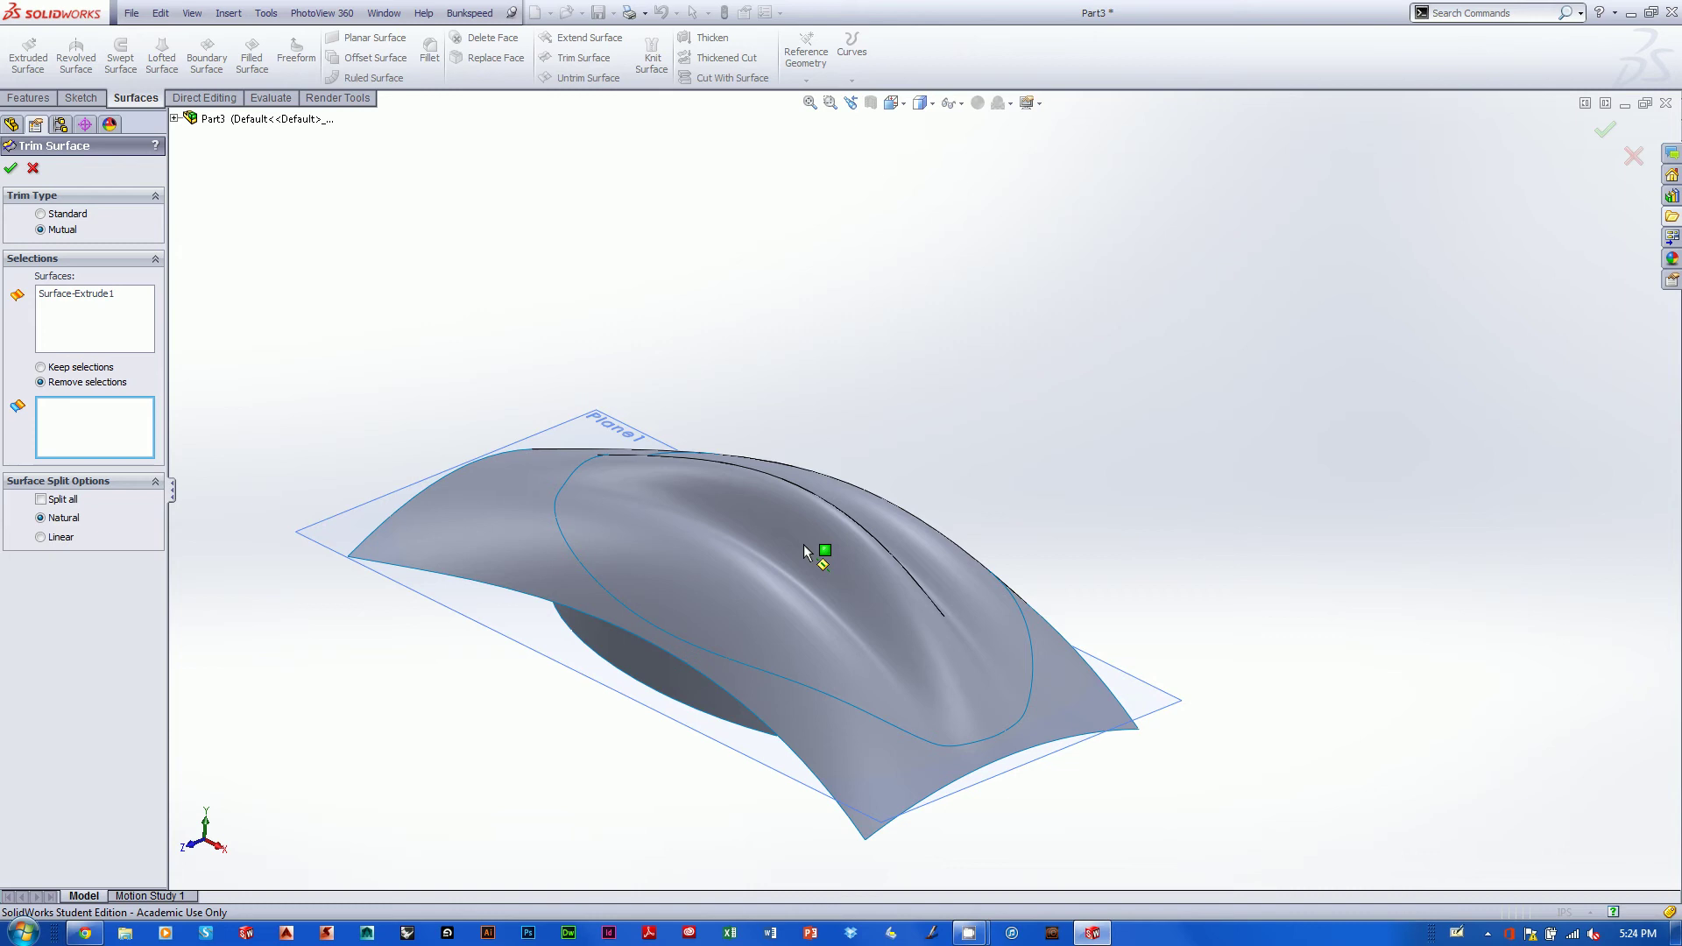
click(41, 215)
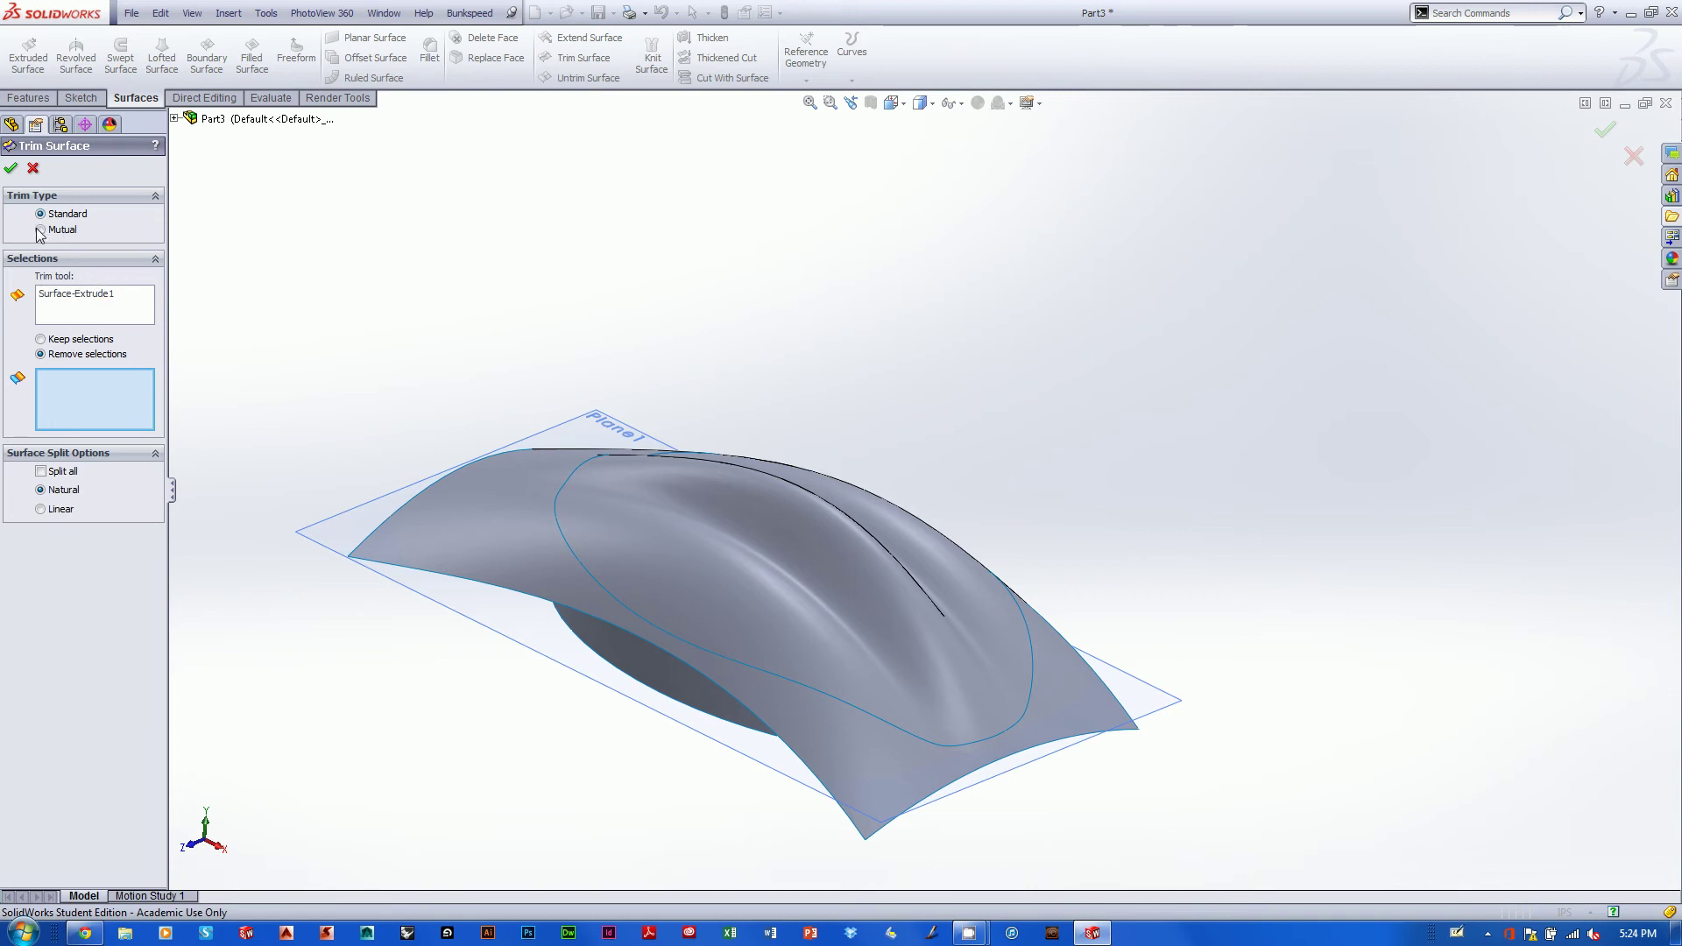
click(41, 231)
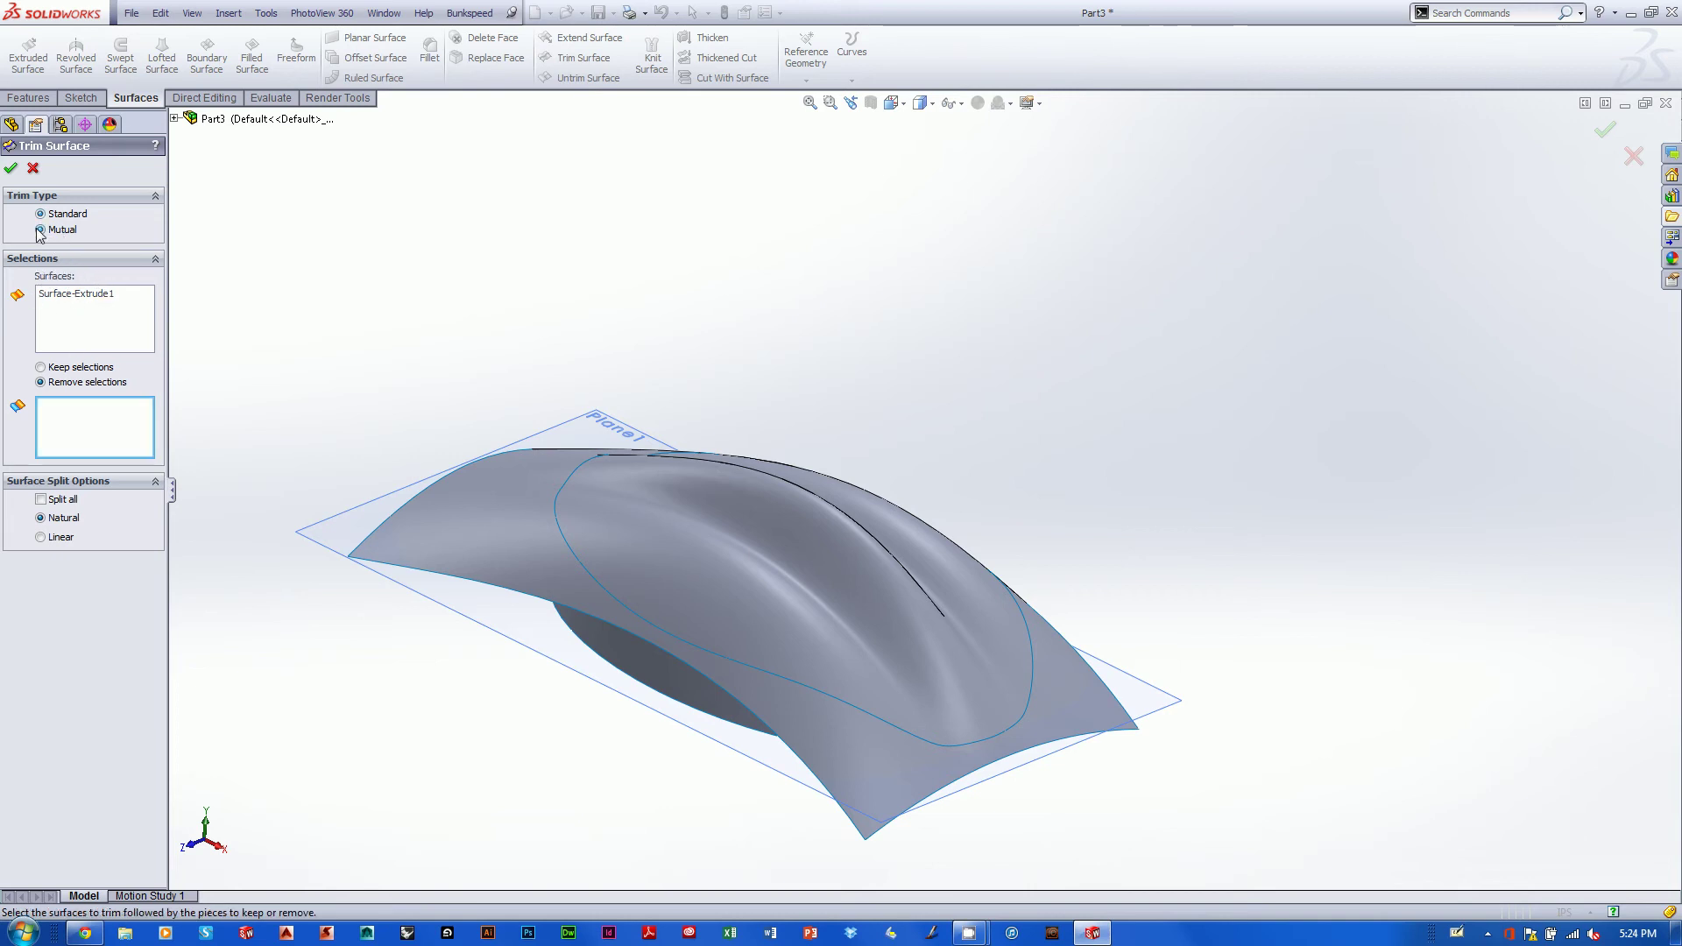
click(80, 294)
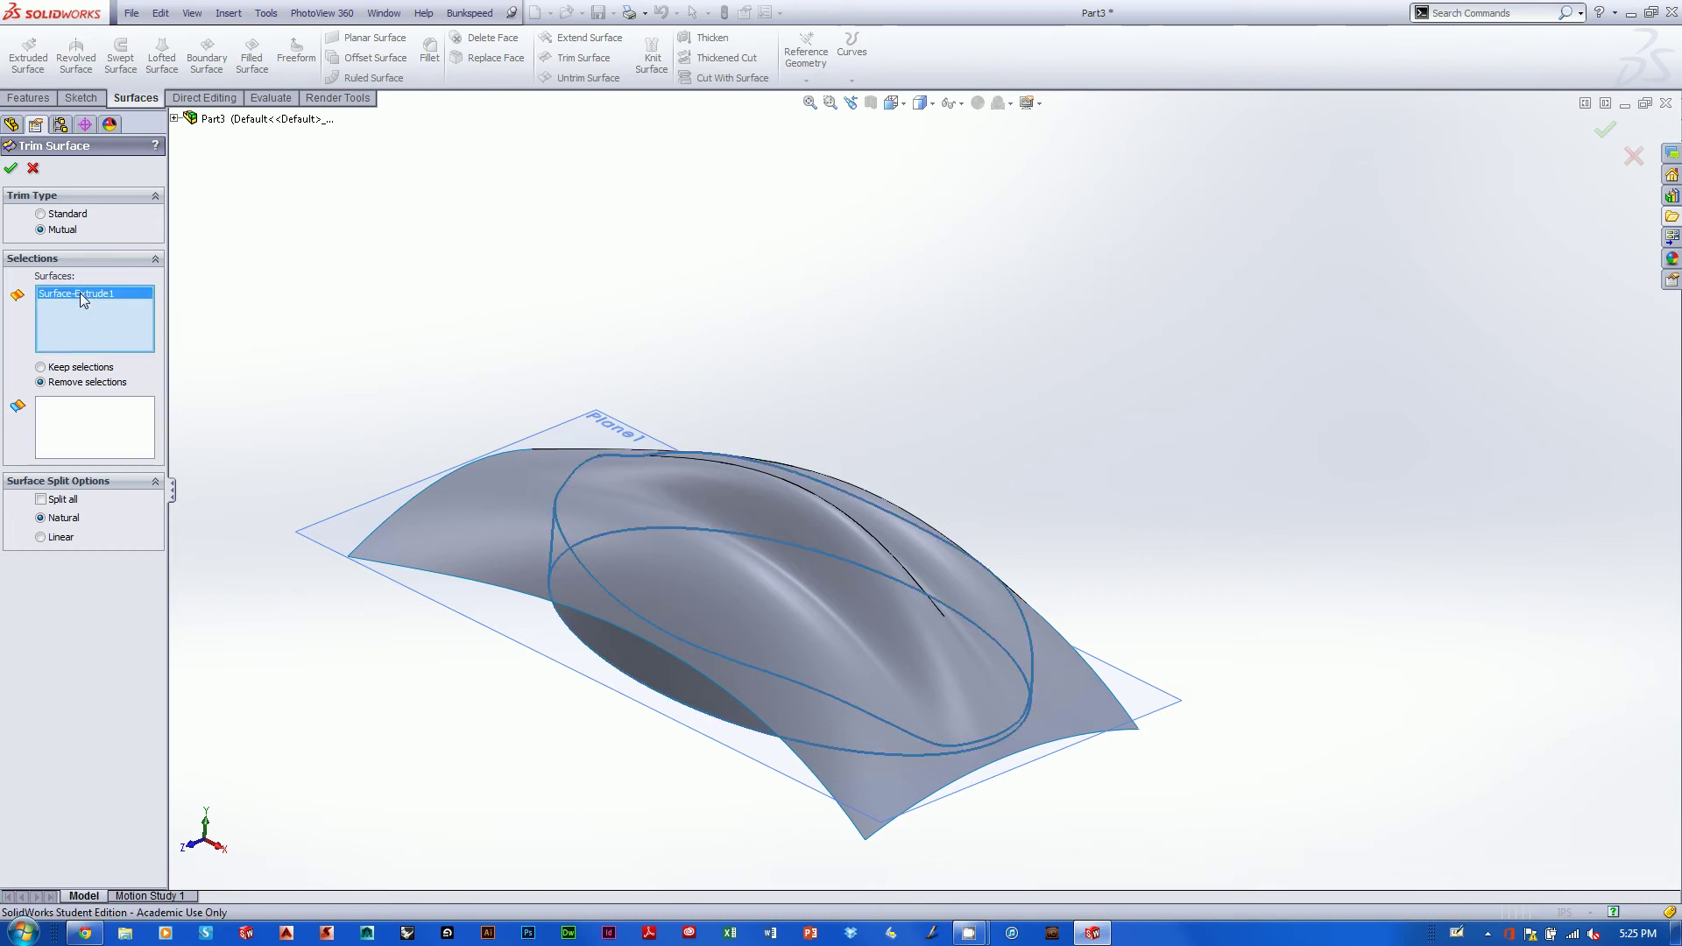
mouse_move(631, 385)
middle_down()
mouse_move(654, 341)
mouse_move(691, 327)
mouse_move(641, 386)
middle_up()
scroll(630, 384, down, 1)
click(90, 332)
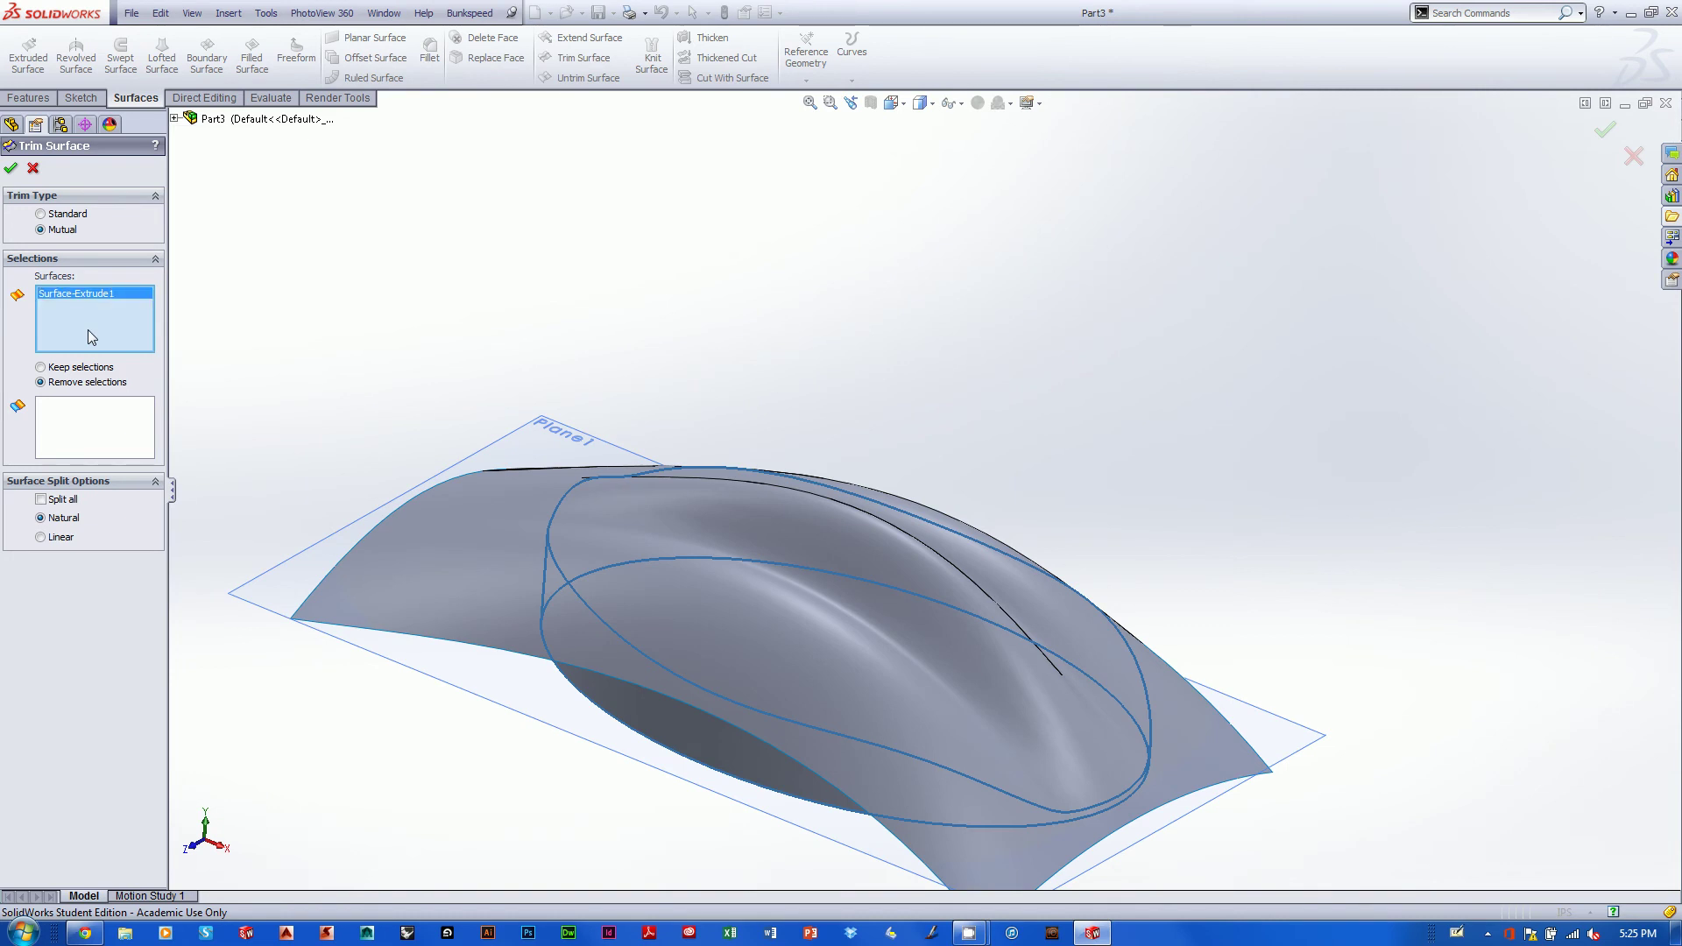
click(476, 572)
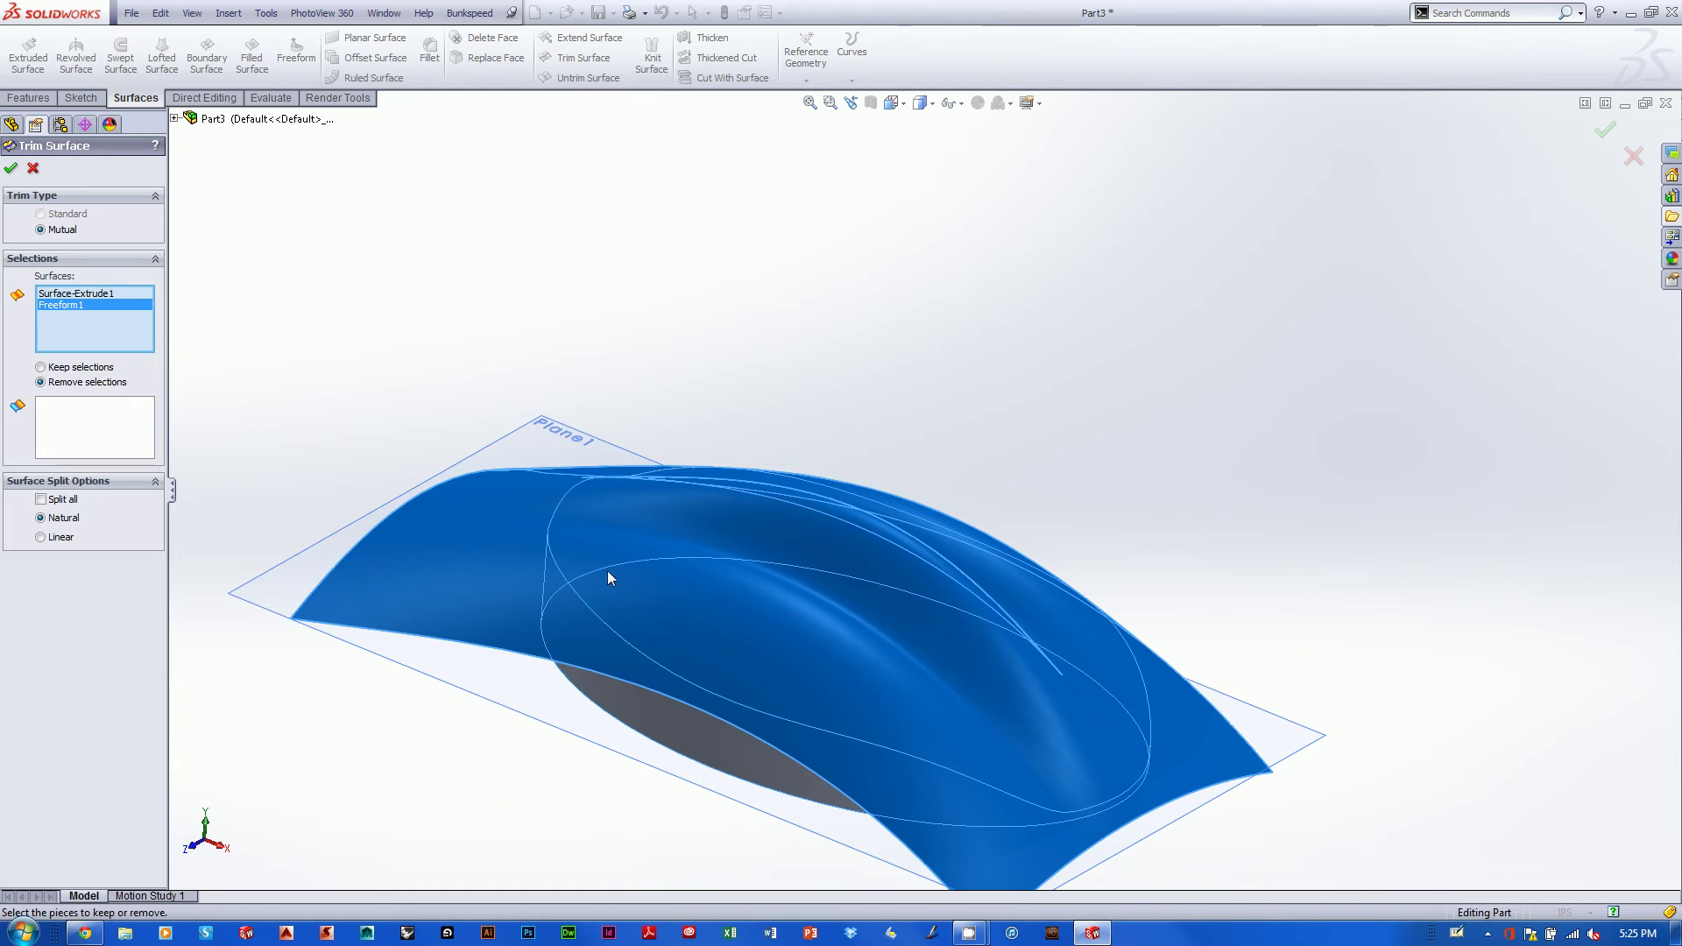
click(661, 672)
middle_drag(762, 256, 729, 416)
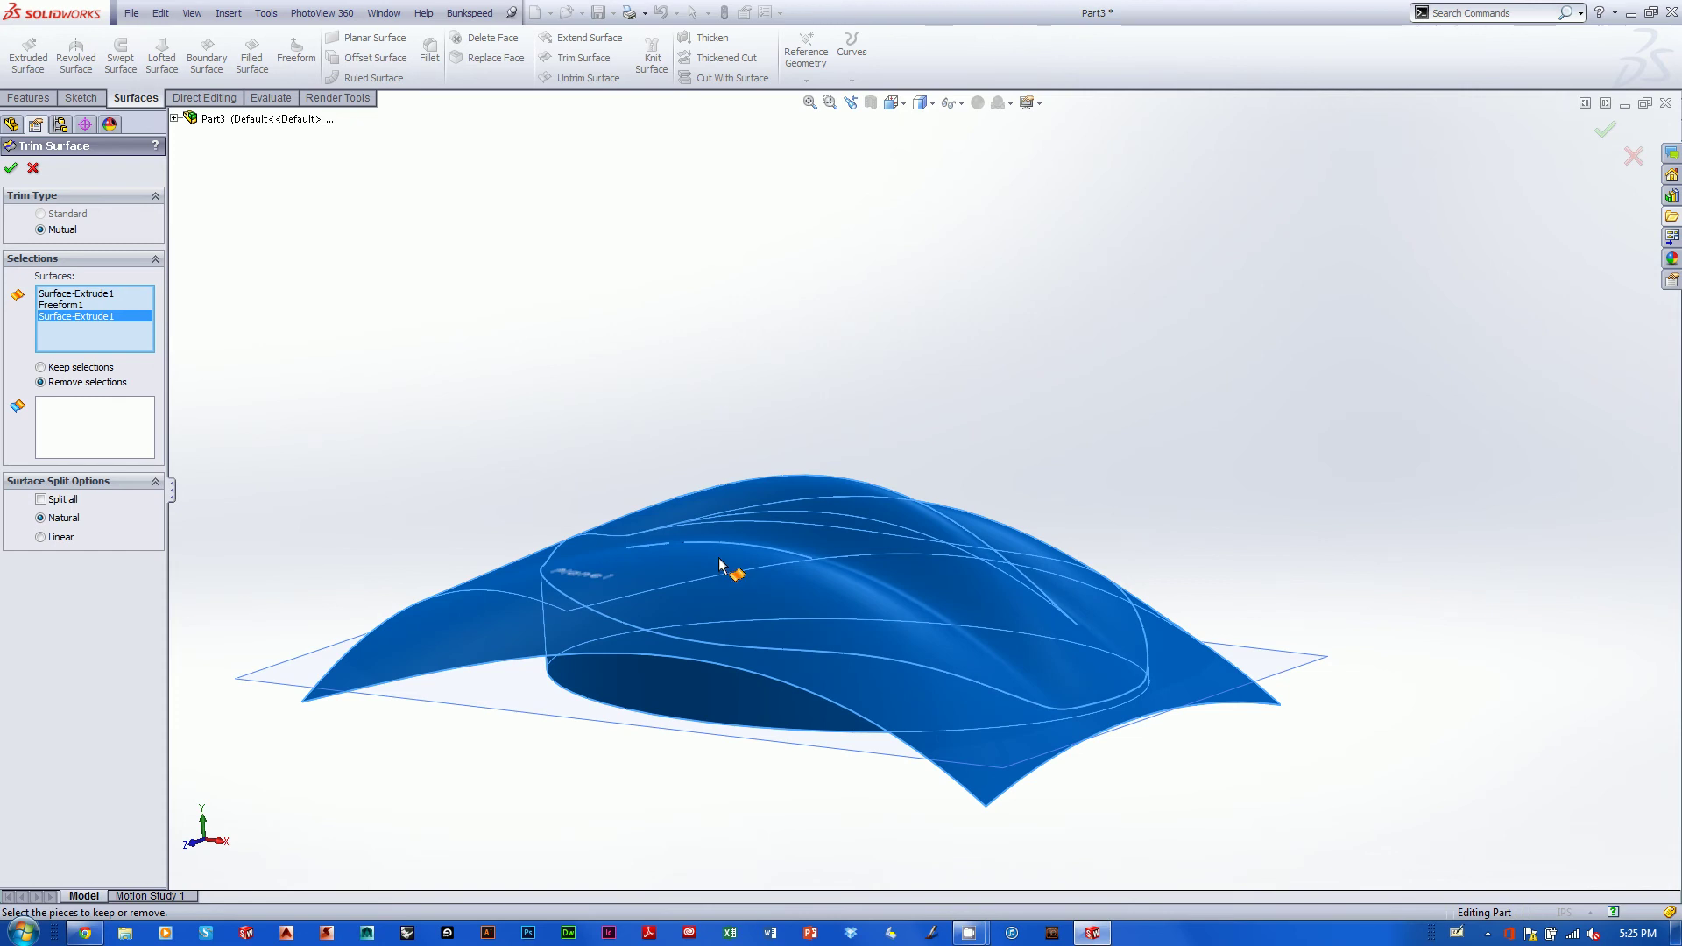
Remove the part of the Freeform surface outside the elliptical outline and complete the mutual Trim Surface.
mouse_move(1320, 469)
middle_down()
mouse_move(1152, 297)
mouse_move(1243, 485)
mouse_move(1385, 590)
mouse_move(1531, 403)
mouse_move(1486, 450)
mouse_move(1223, 503)
mouse_move(1295, 386)
mouse_move(1311, 431)
mouse_move(1341, 421)
mouse_move(1333, 444)
mouse_move(1355, 465)
mouse_move(1393, 455)
mouse_move(1317, 470)
mouse_move(1327, 492)
mouse_move(1329, 274)
mouse_move(1299, 150)
mouse_move(1311, 312)
mouse_move(1344, 432)
mouse_move(1340, 467)
mouse_move(1292, 481)
middle_up()
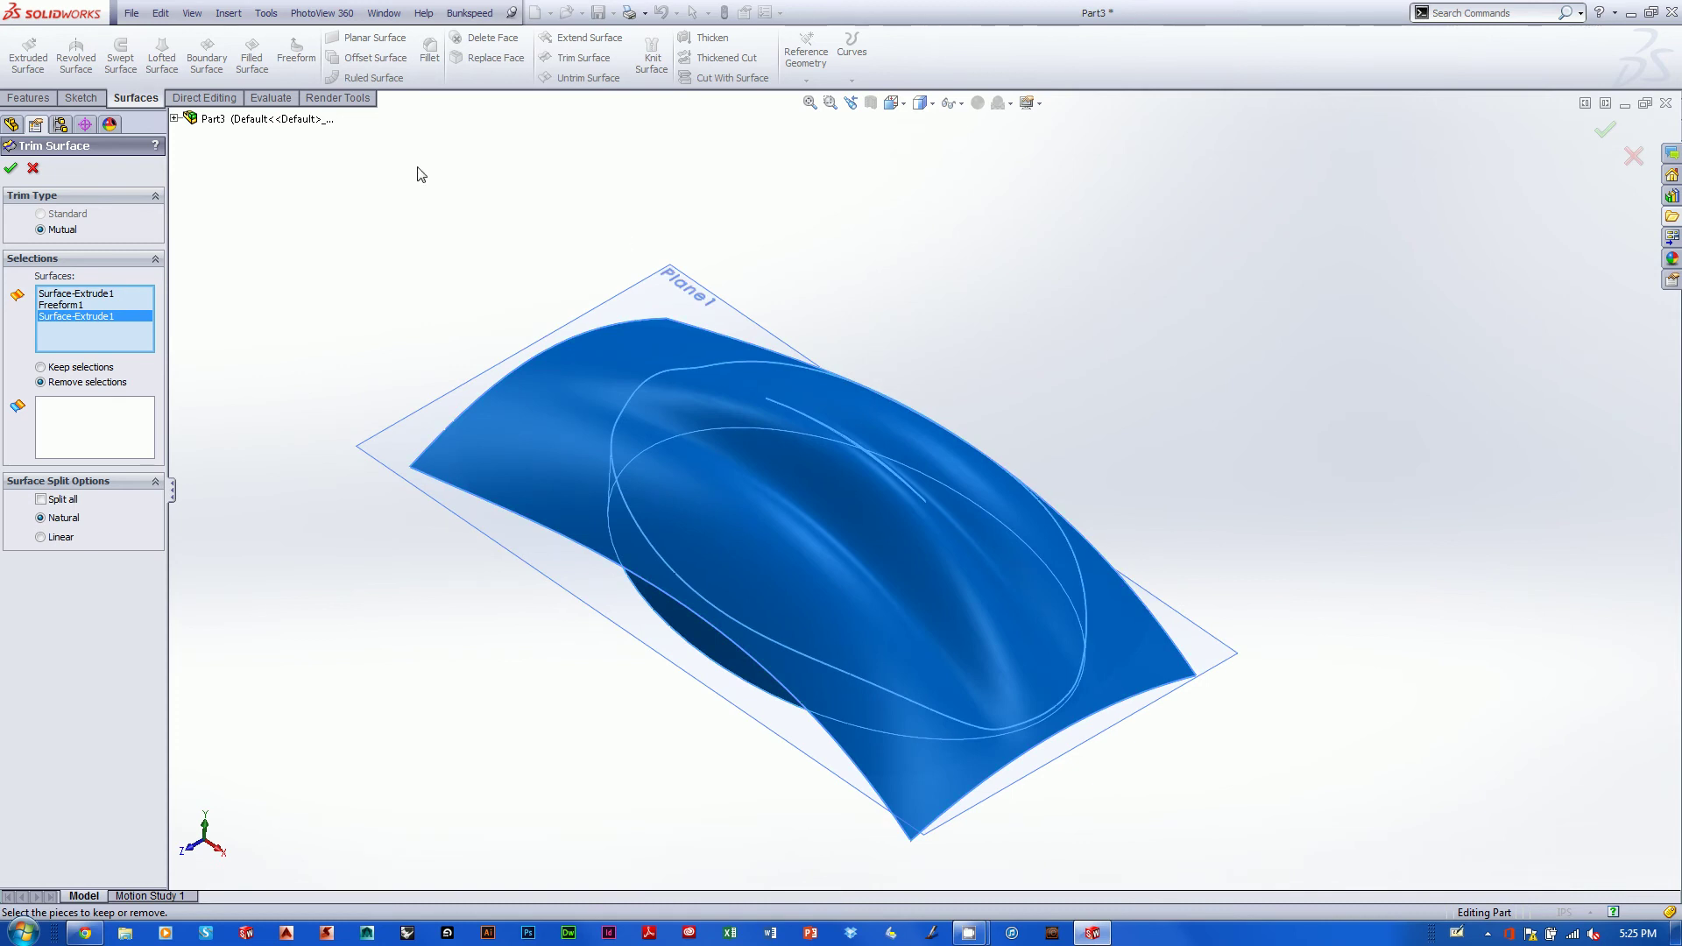
middle_drag(924, 403, 953, 467)
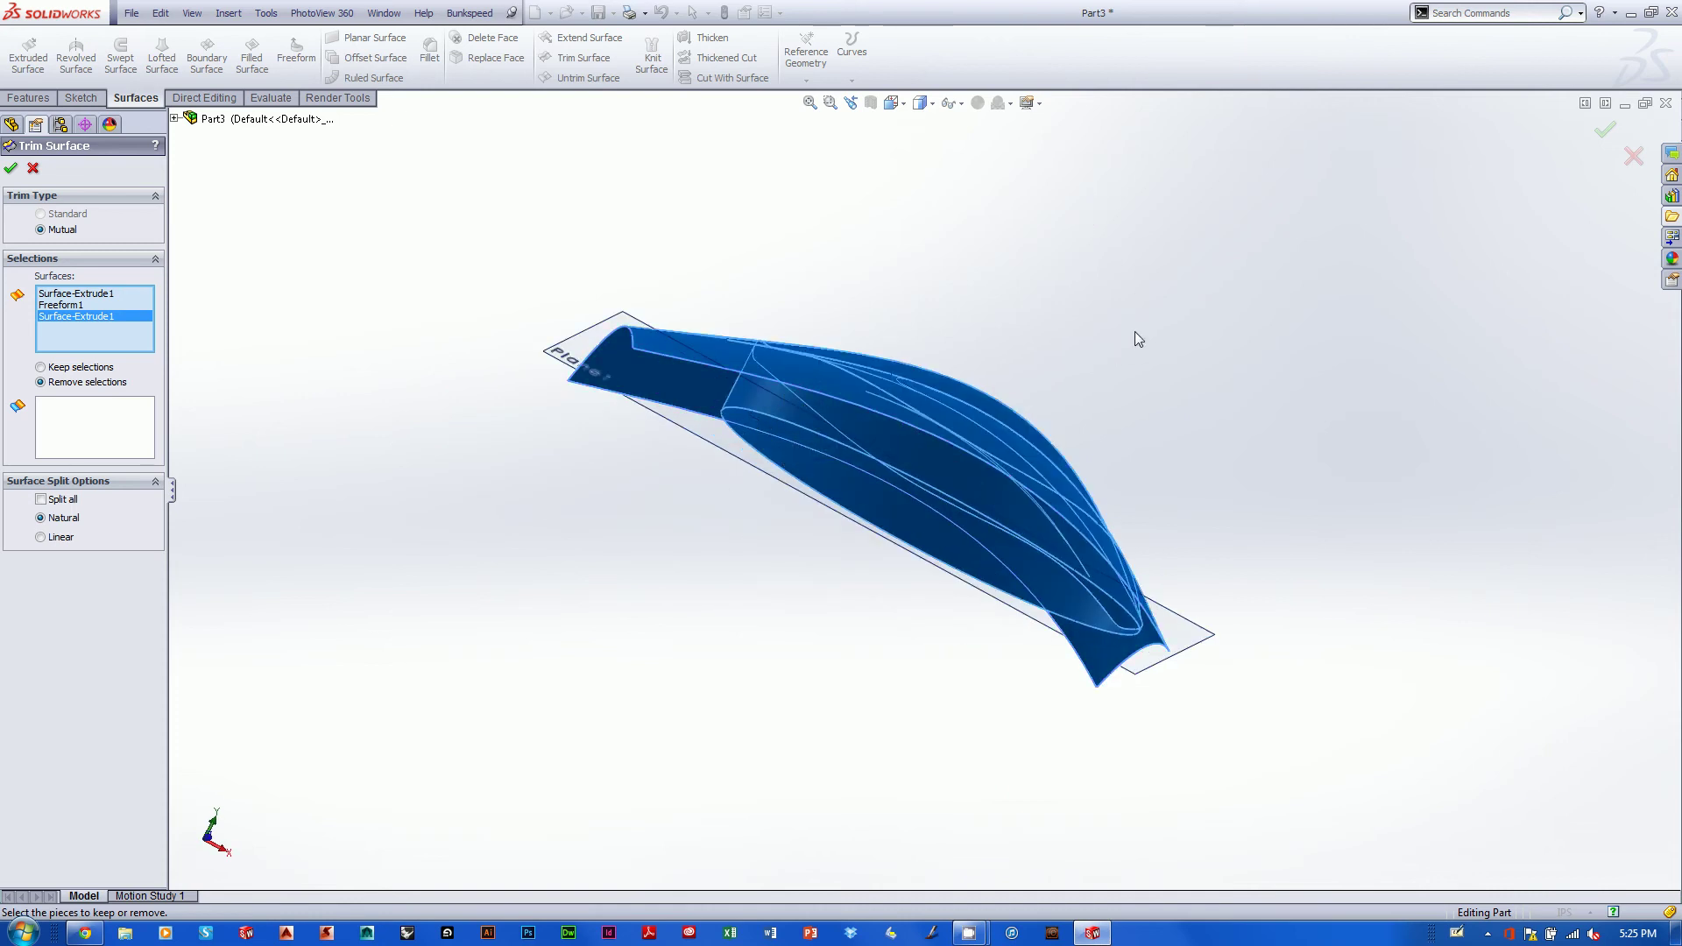
middle_drag(1138, 334, 984, 497)
scroll(984, 497, down, 1)
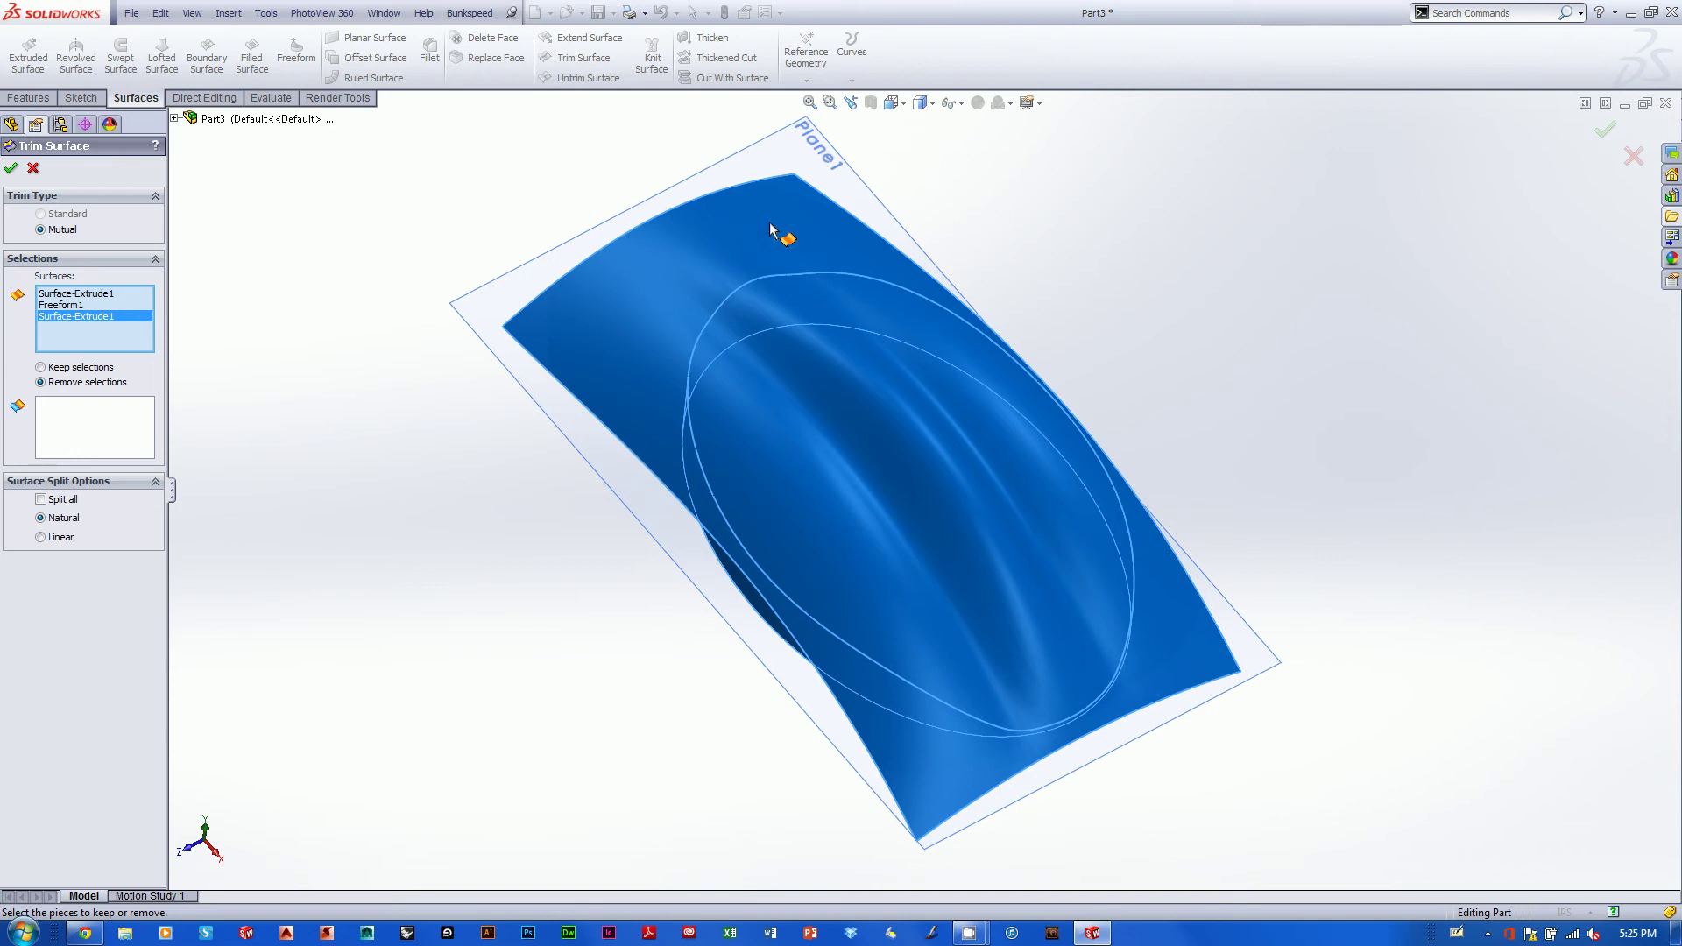
click(89, 425)
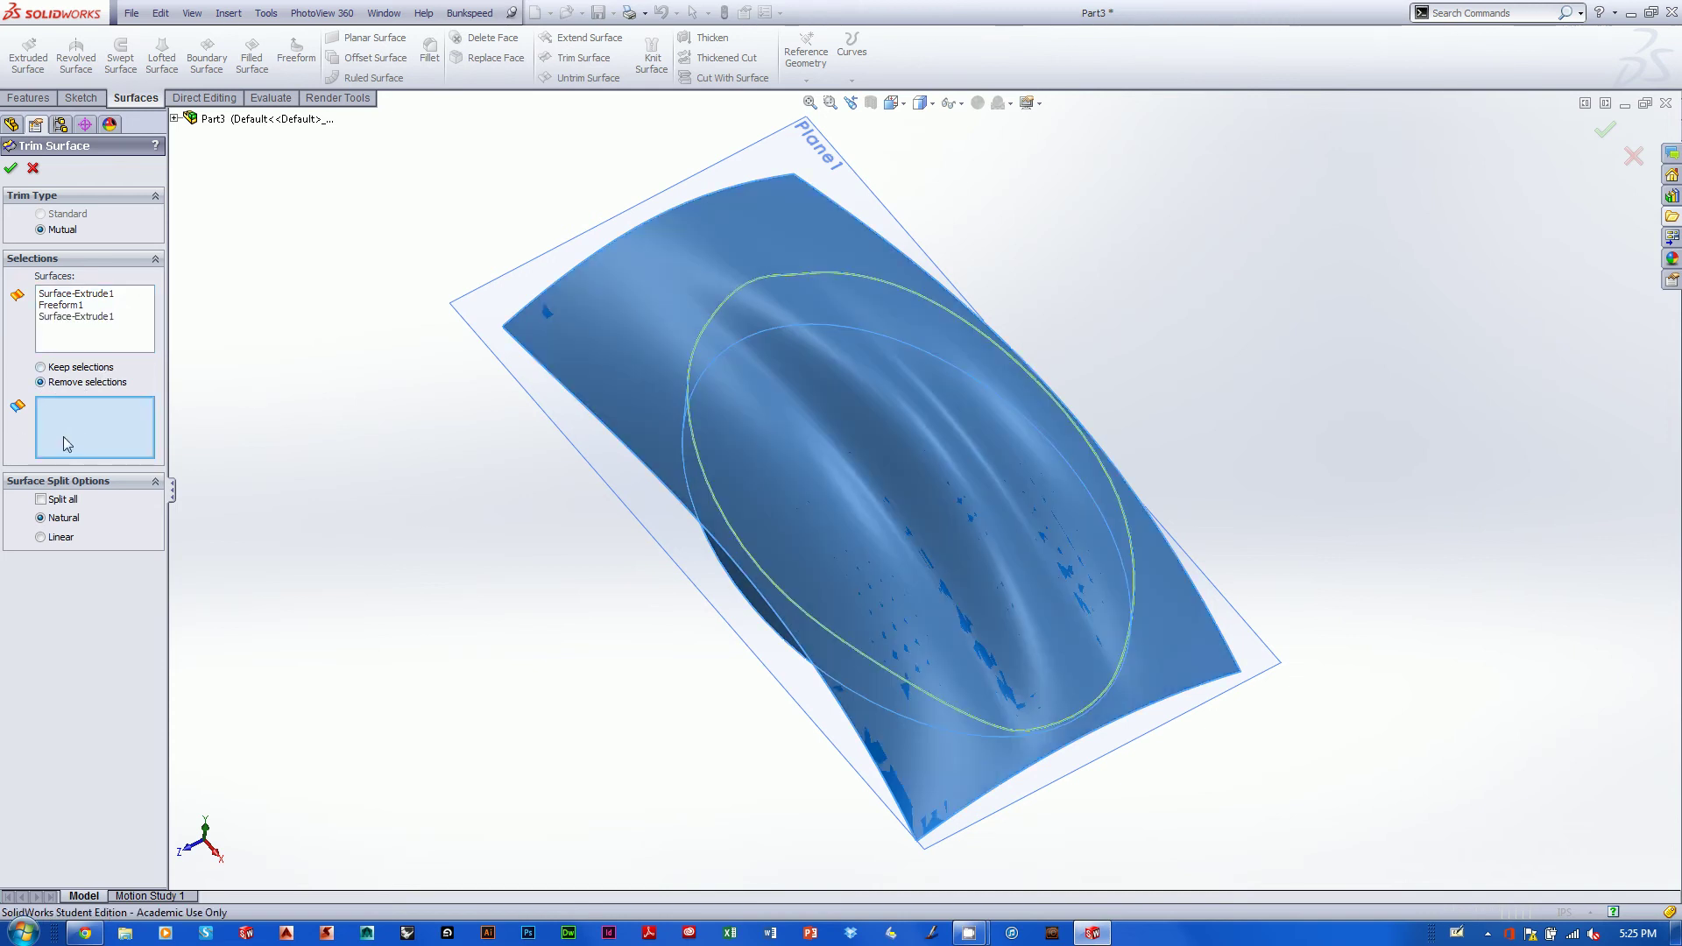
click(672, 298)
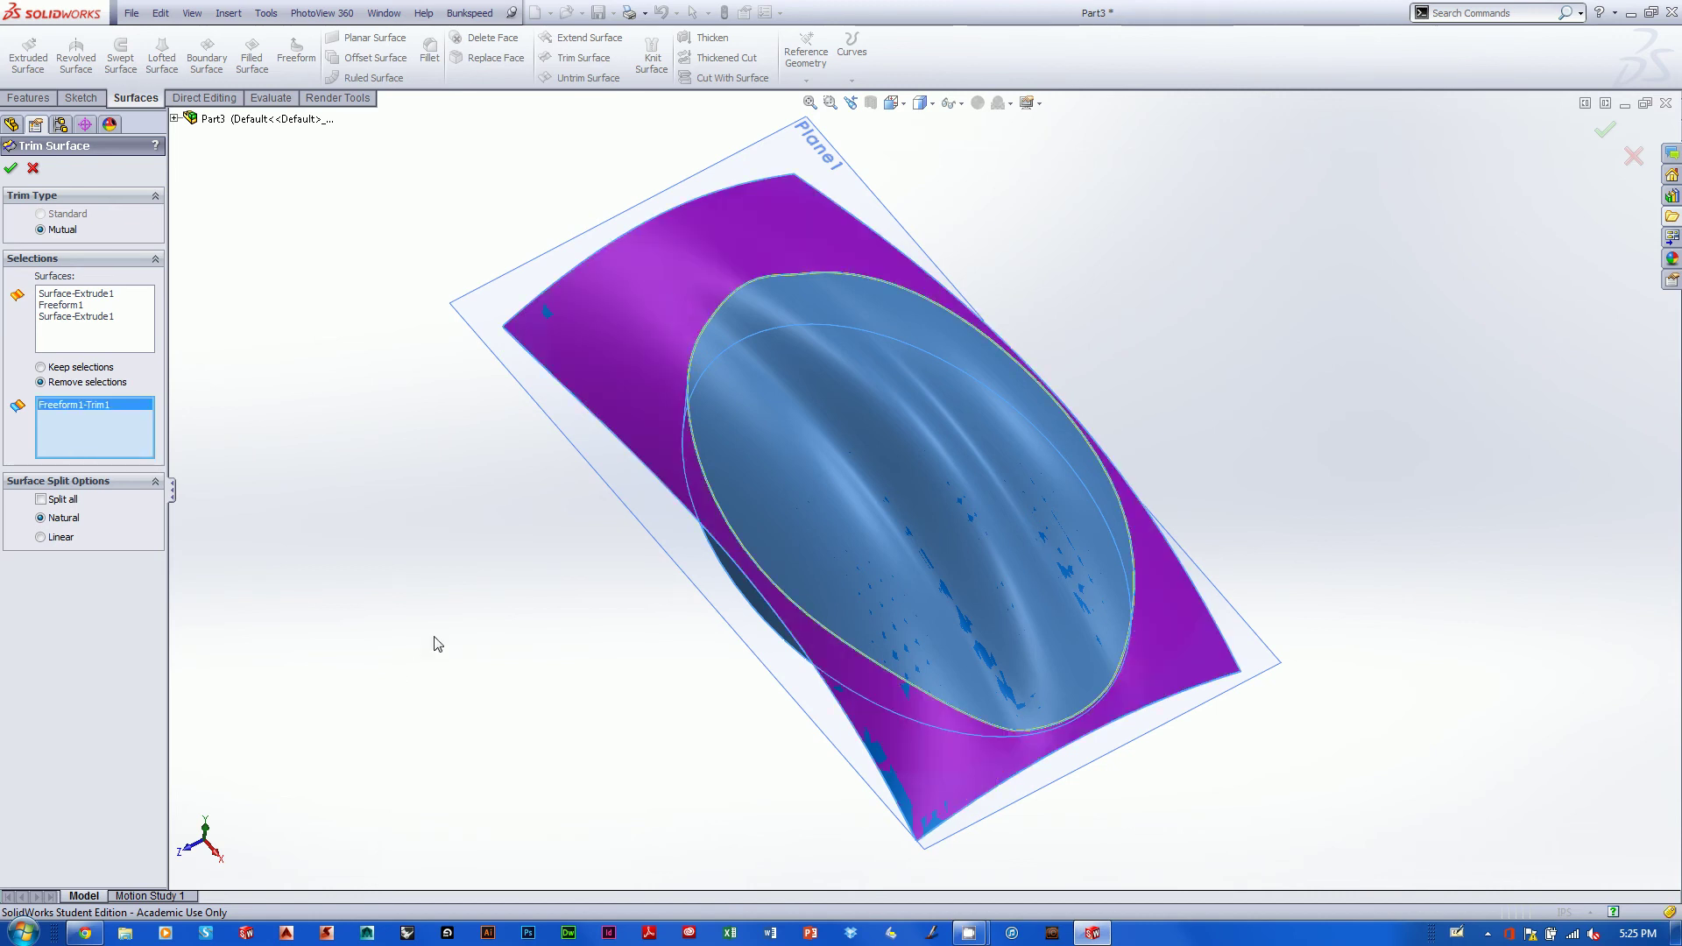
click(1608, 131)
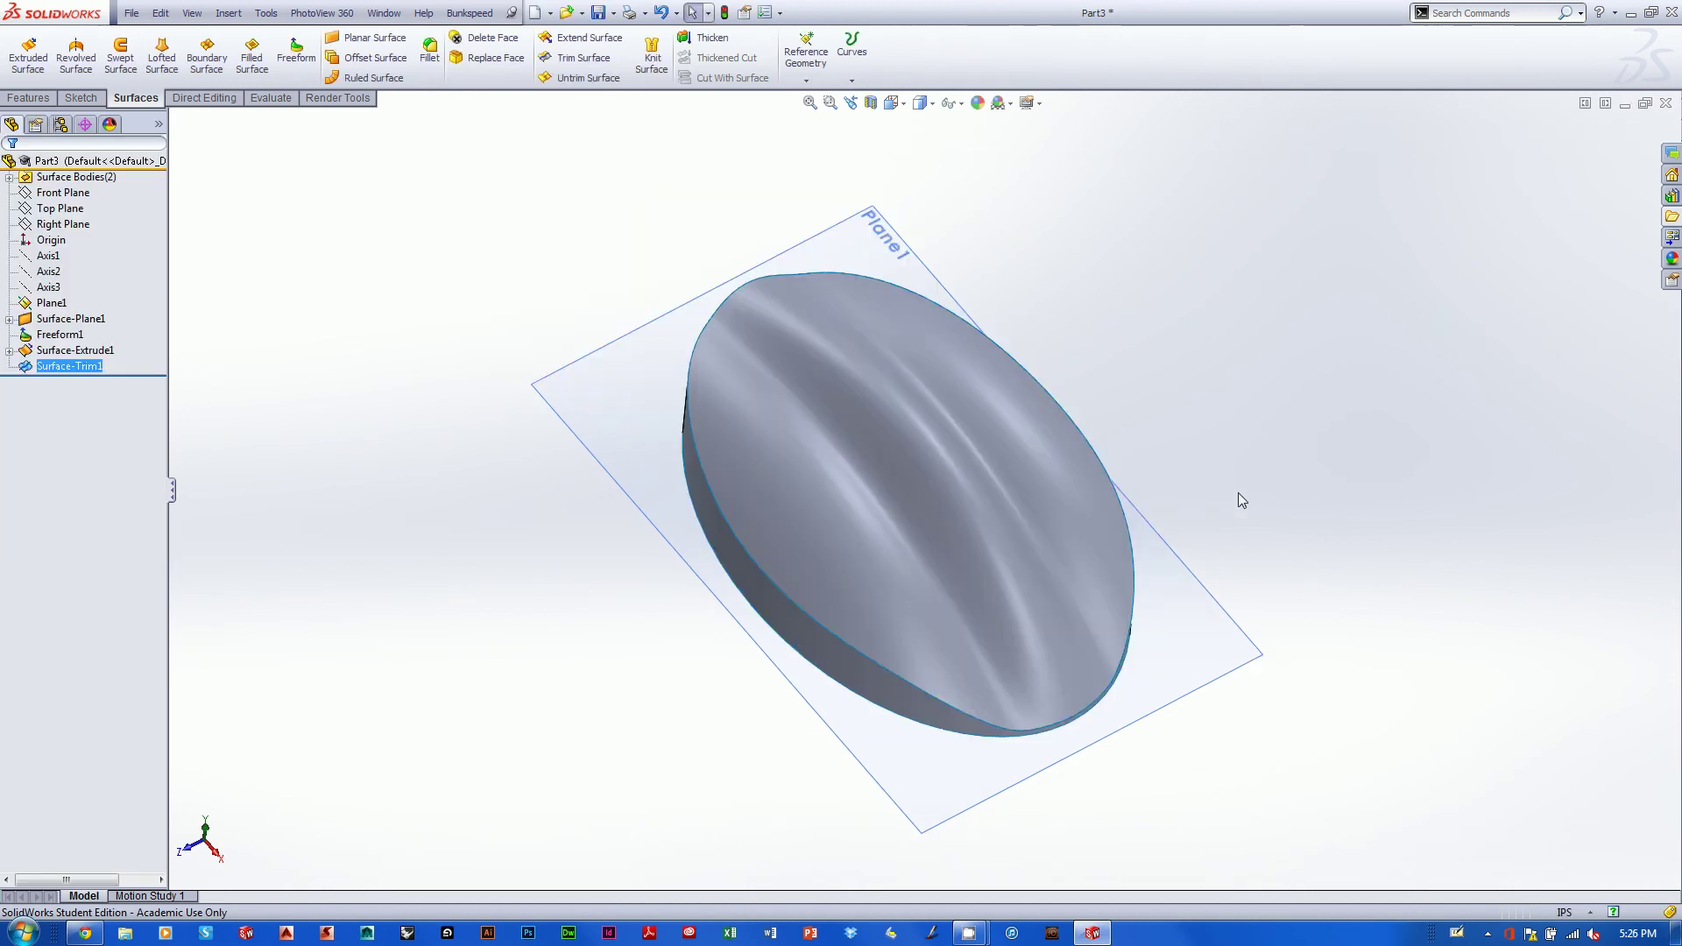
Close the open underside with a Planar Surface bounded by the bottom elliptical edge of the extruded surface.
mouse_move(1296, 470)
middle_down()
mouse_move(1390, 375)
mouse_move(1438, 365)
mouse_move(1401, 511)
mouse_move(1337, 496)
mouse_move(1155, 516)
mouse_move(1198, 428)
mouse_move(1164, 312)
mouse_move(1175, 391)
mouse_move(1093, 364)
mouse_move(1060, 400)
middle_up()
middle_drag(1033, 467, 1005, 593)
mouse_move(955, 444)
middle_down()
mouse_move(1048, 350)
mouse_move(1194, 406)
mouse_move(1312, 344)
mouse_move(1340, 252)
mouse_move(1243, 357)
mouse_move(1258, 396)
mouse_move(969, 377)
mouse_move(1063, 357)
mouse_move(944, 415)
middle_up()
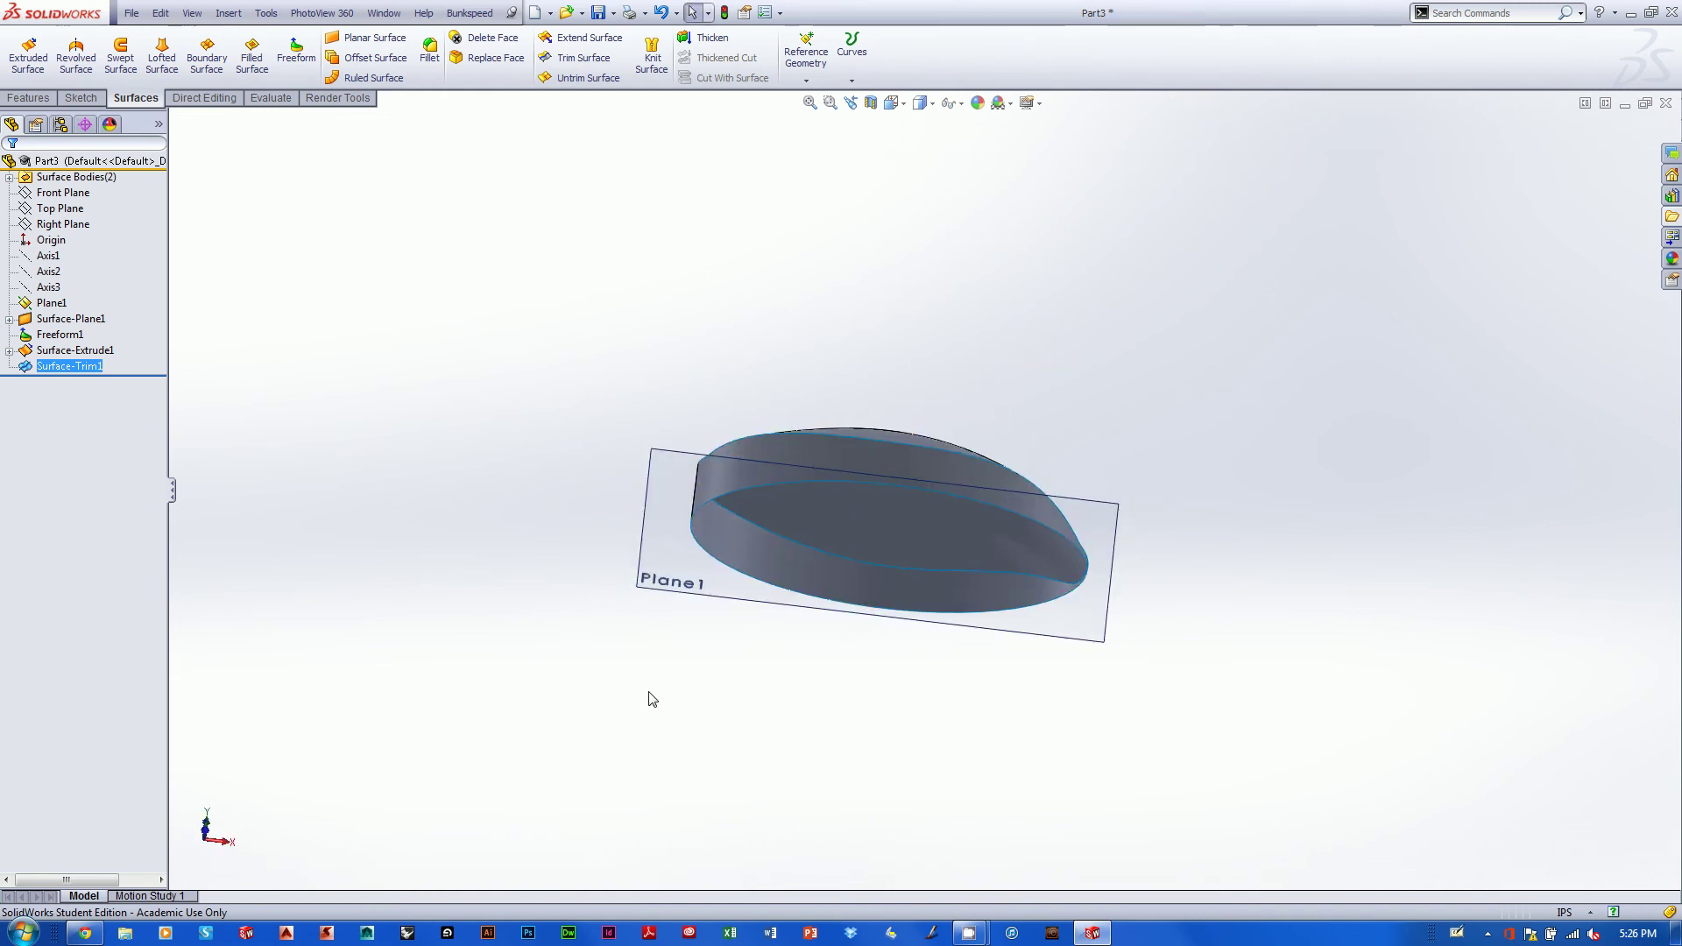
middle_drag(954, 307, 1040, 289)
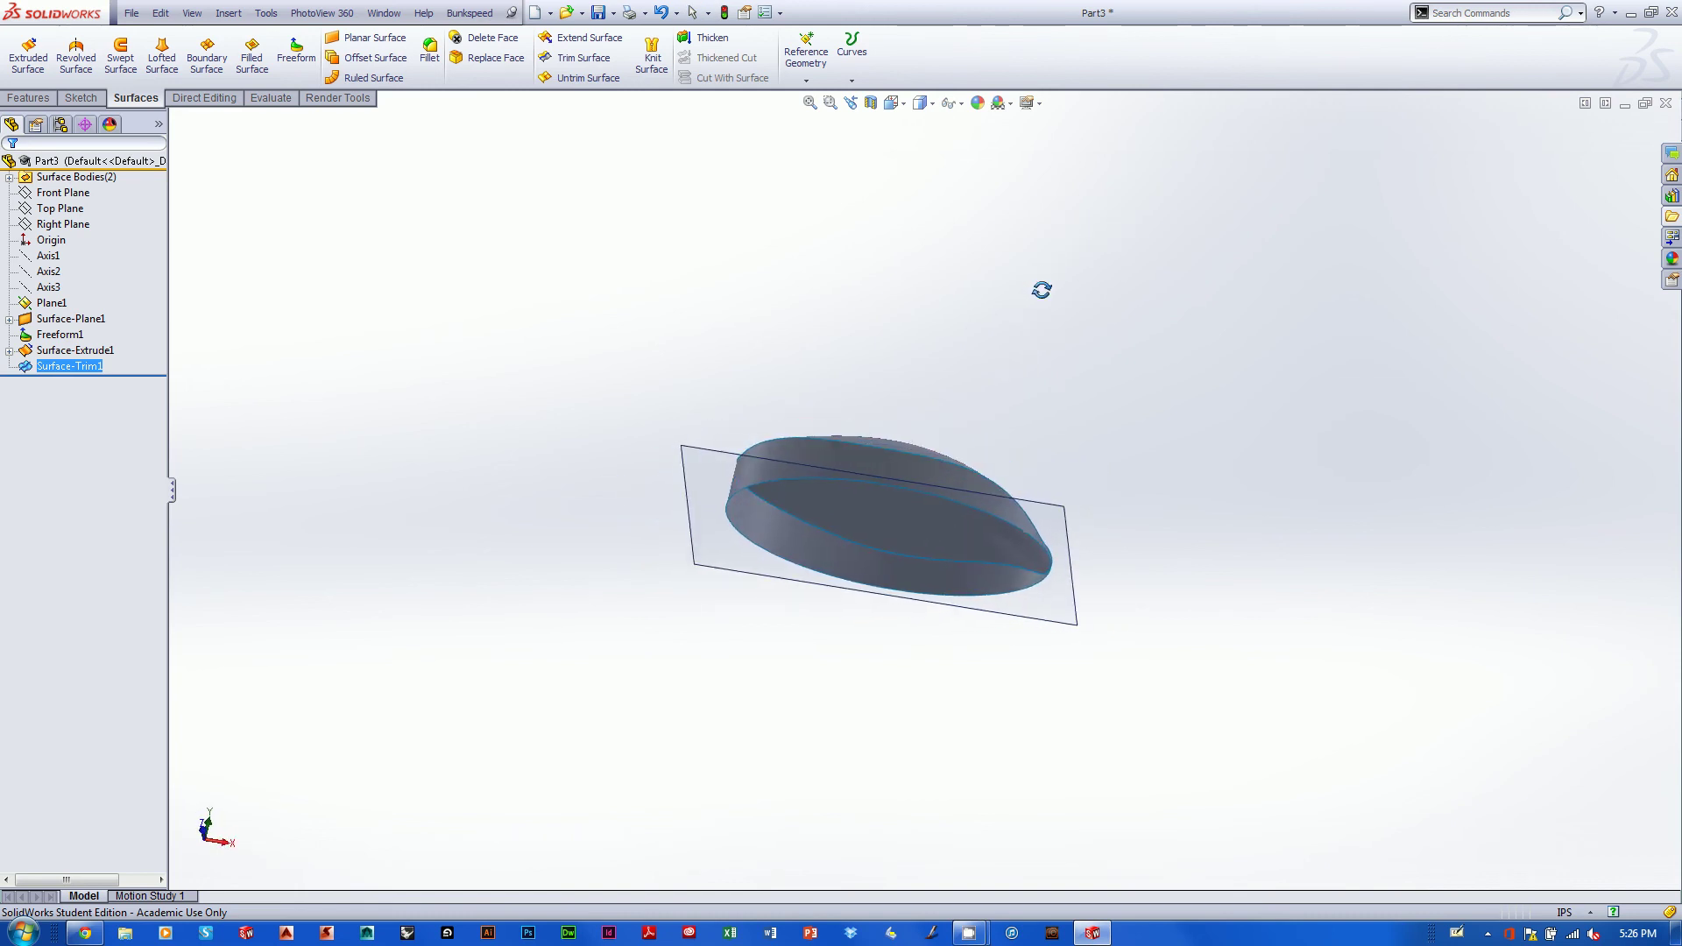
scroll(1203, 363, down, 3)
scroll(1202, 362, down, 2)
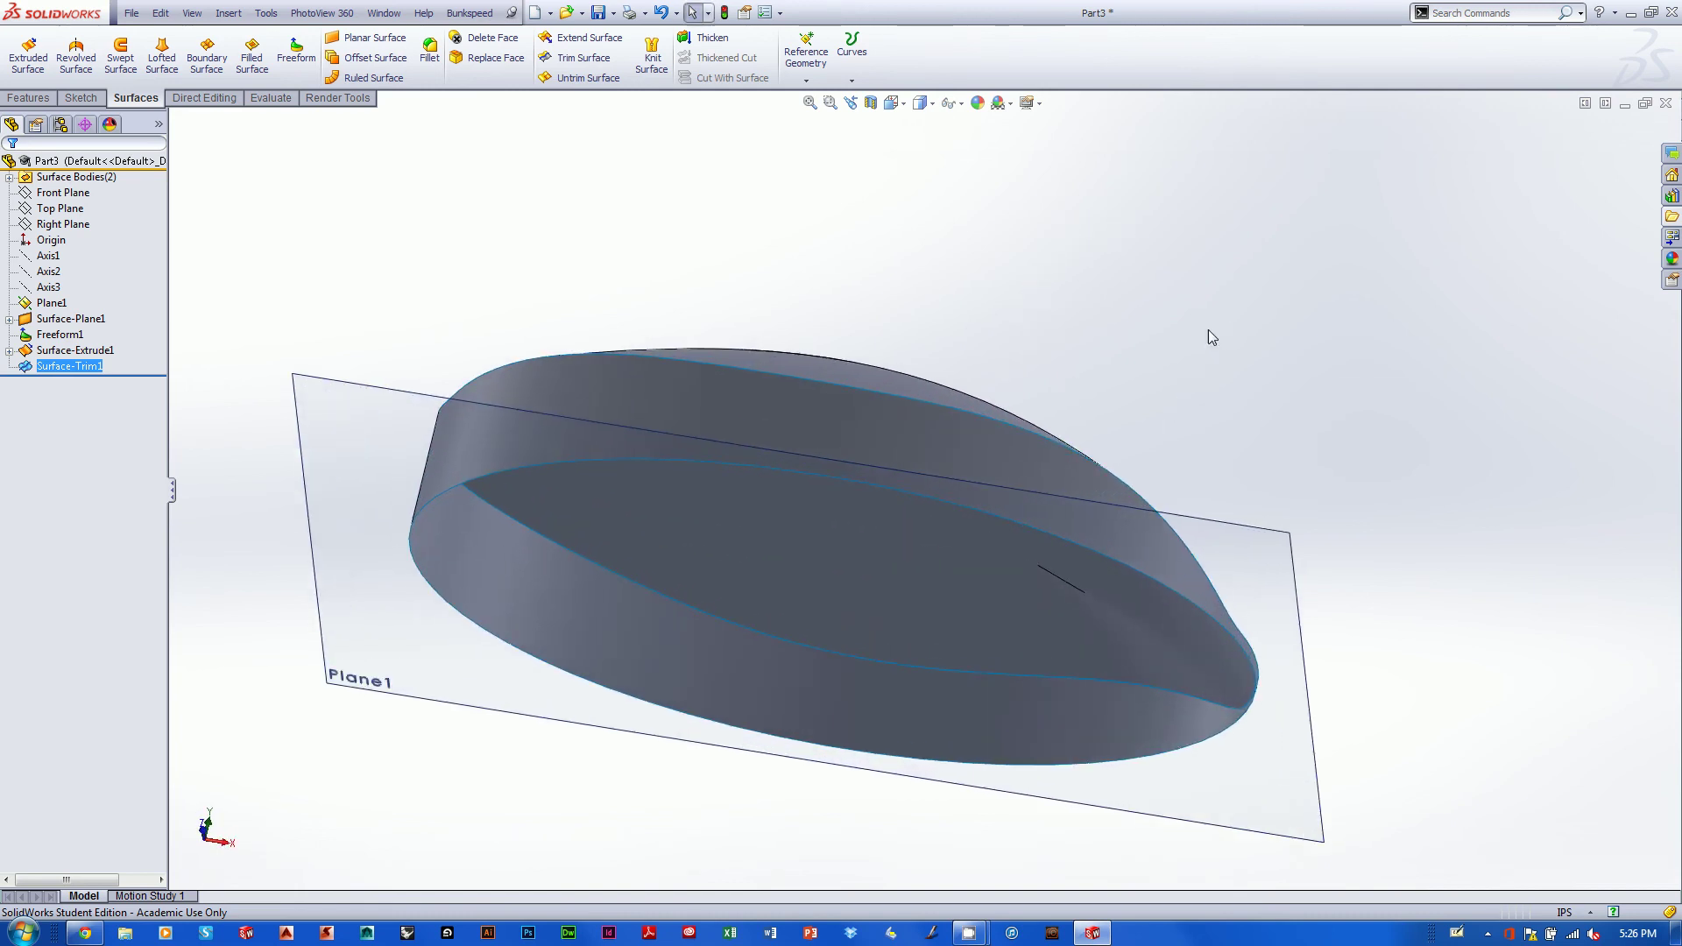
middle_drag(1209, 334, 1154, 360)
click(1193, 359)
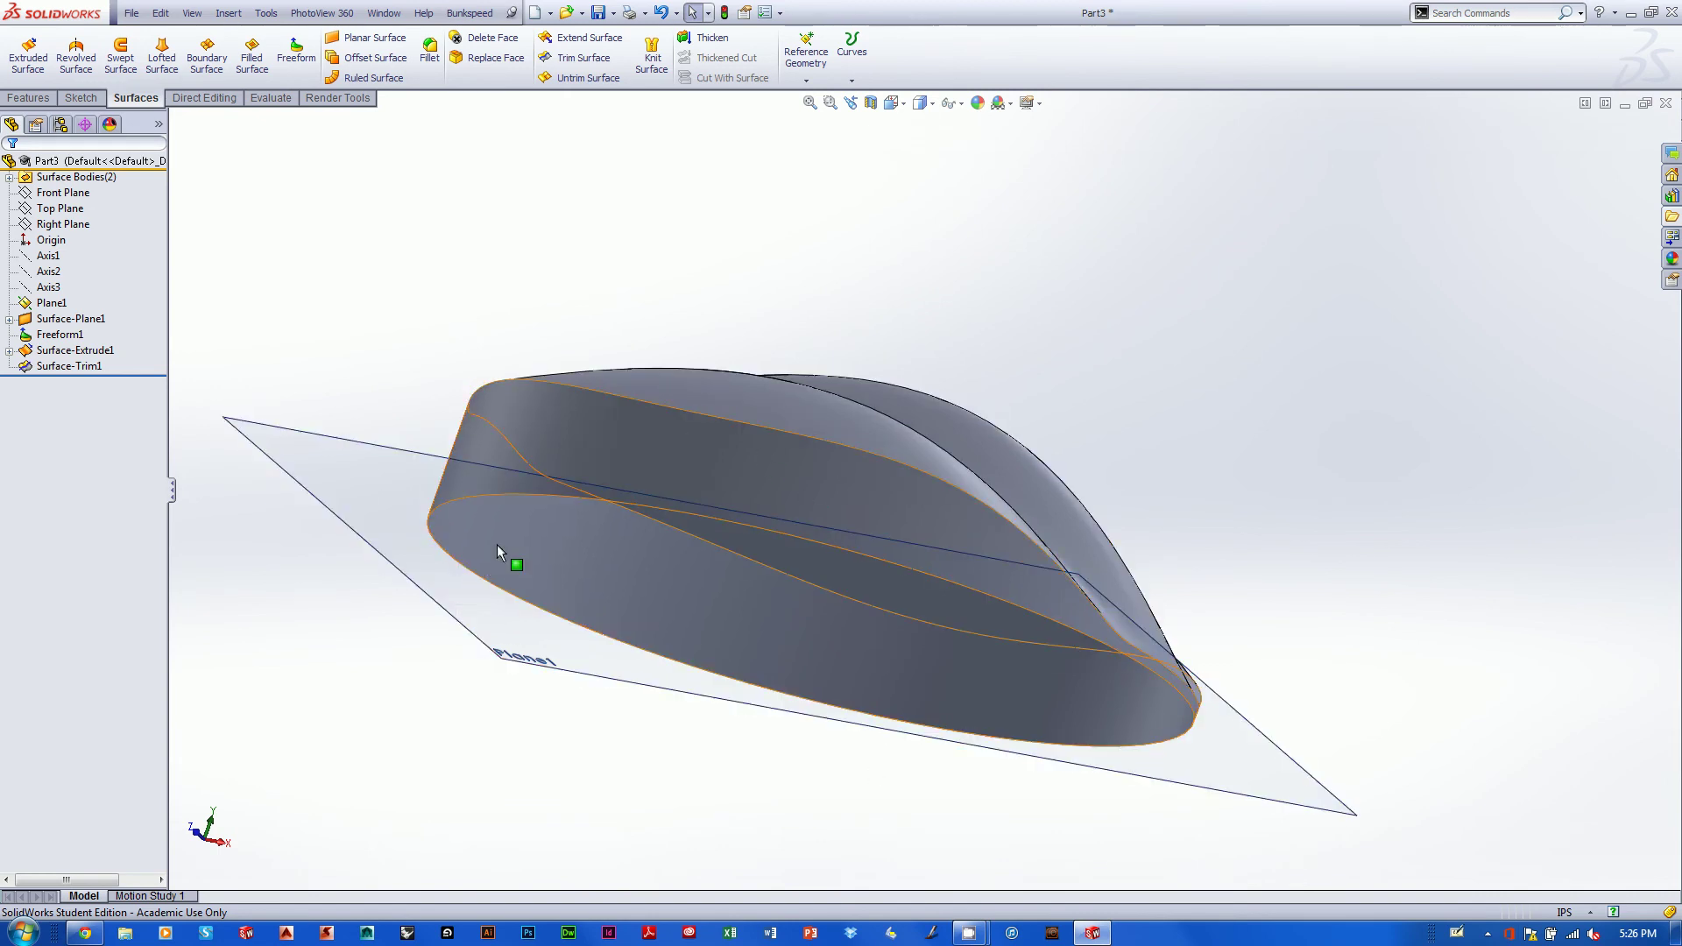
right_click(554, 621)
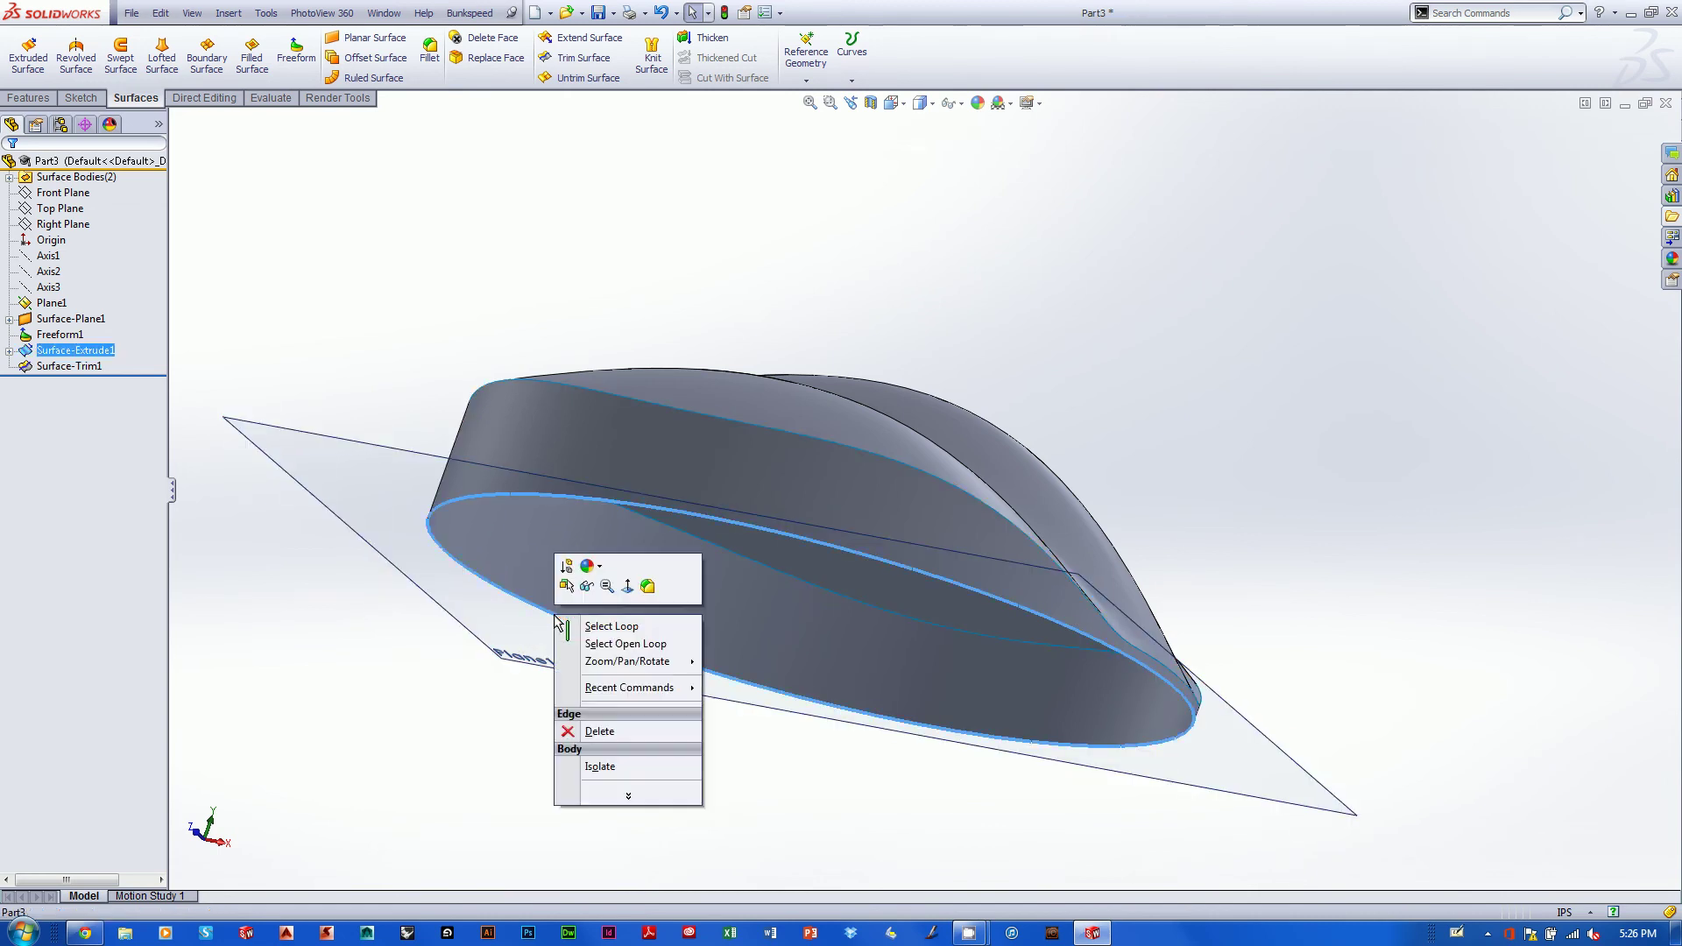
click(618, 645)
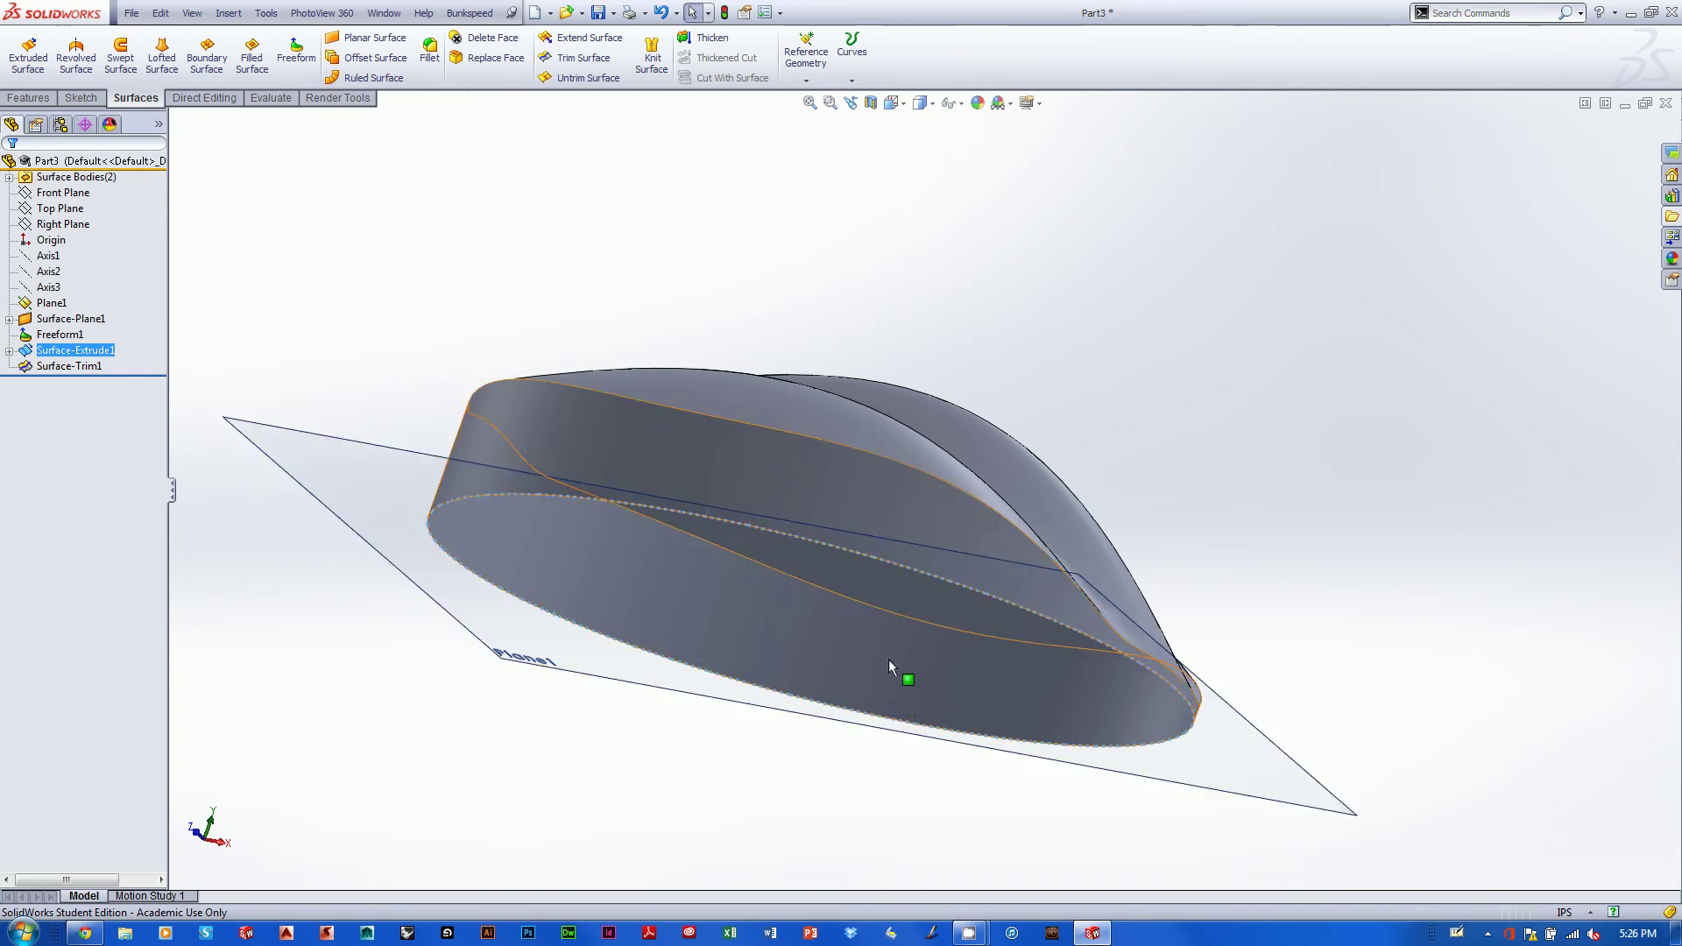
click(366, 42)
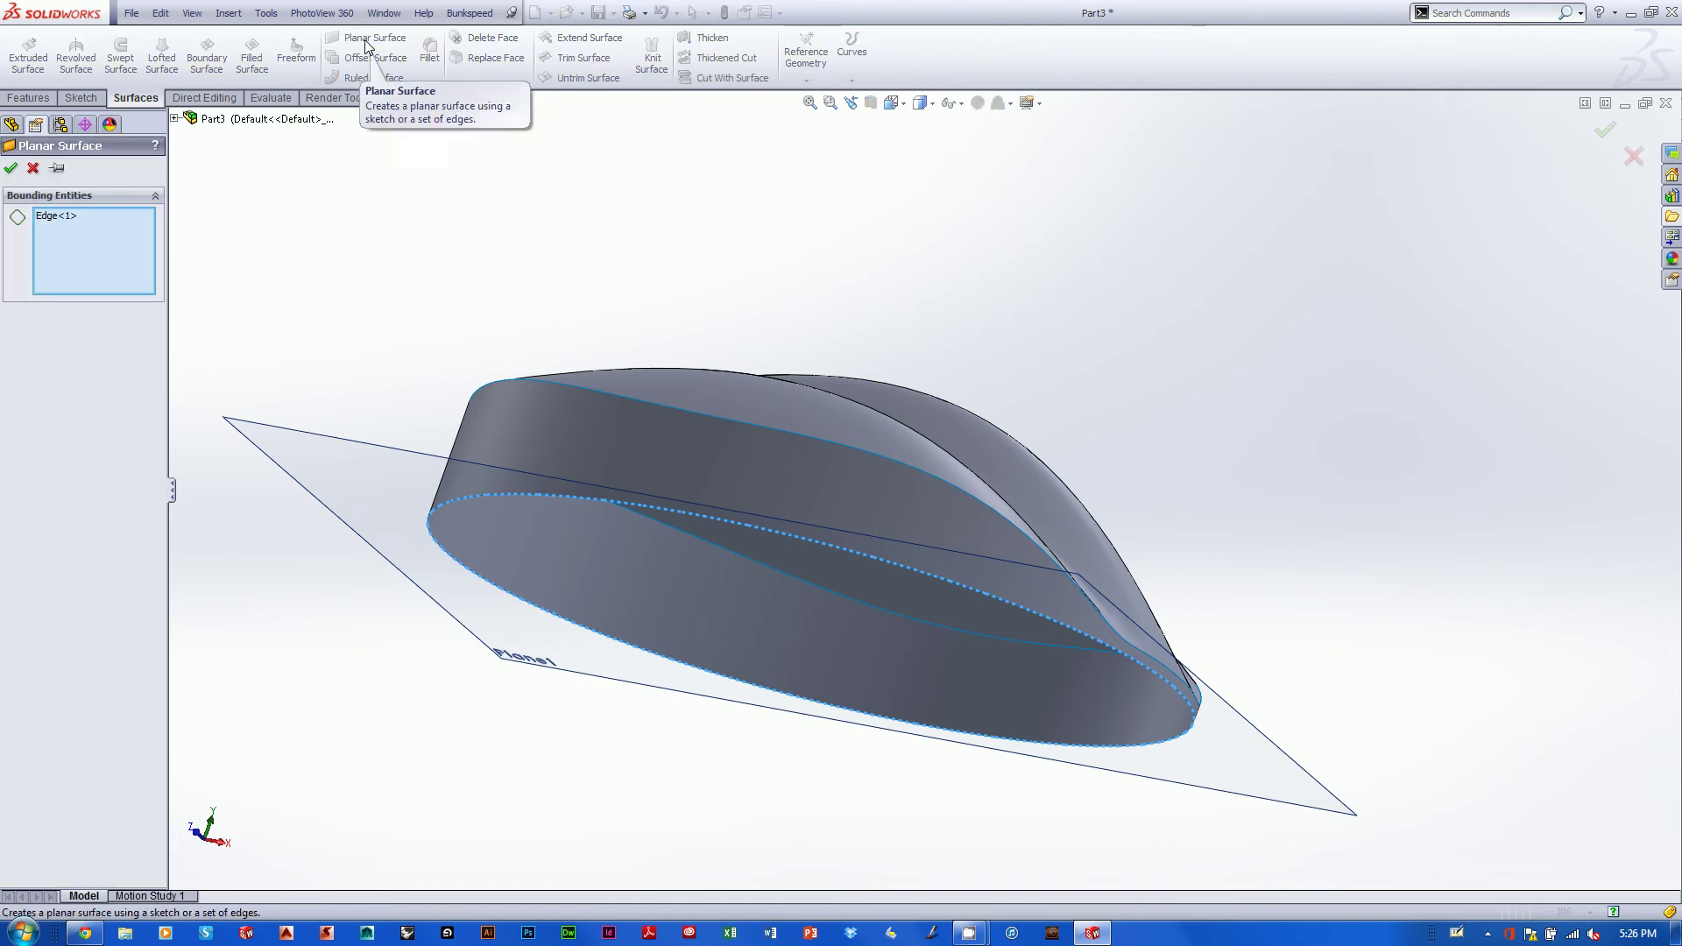
click(11, 172)
Hide Plane1 in the model view.
middle_drag(1302, 500, 1186, 691)
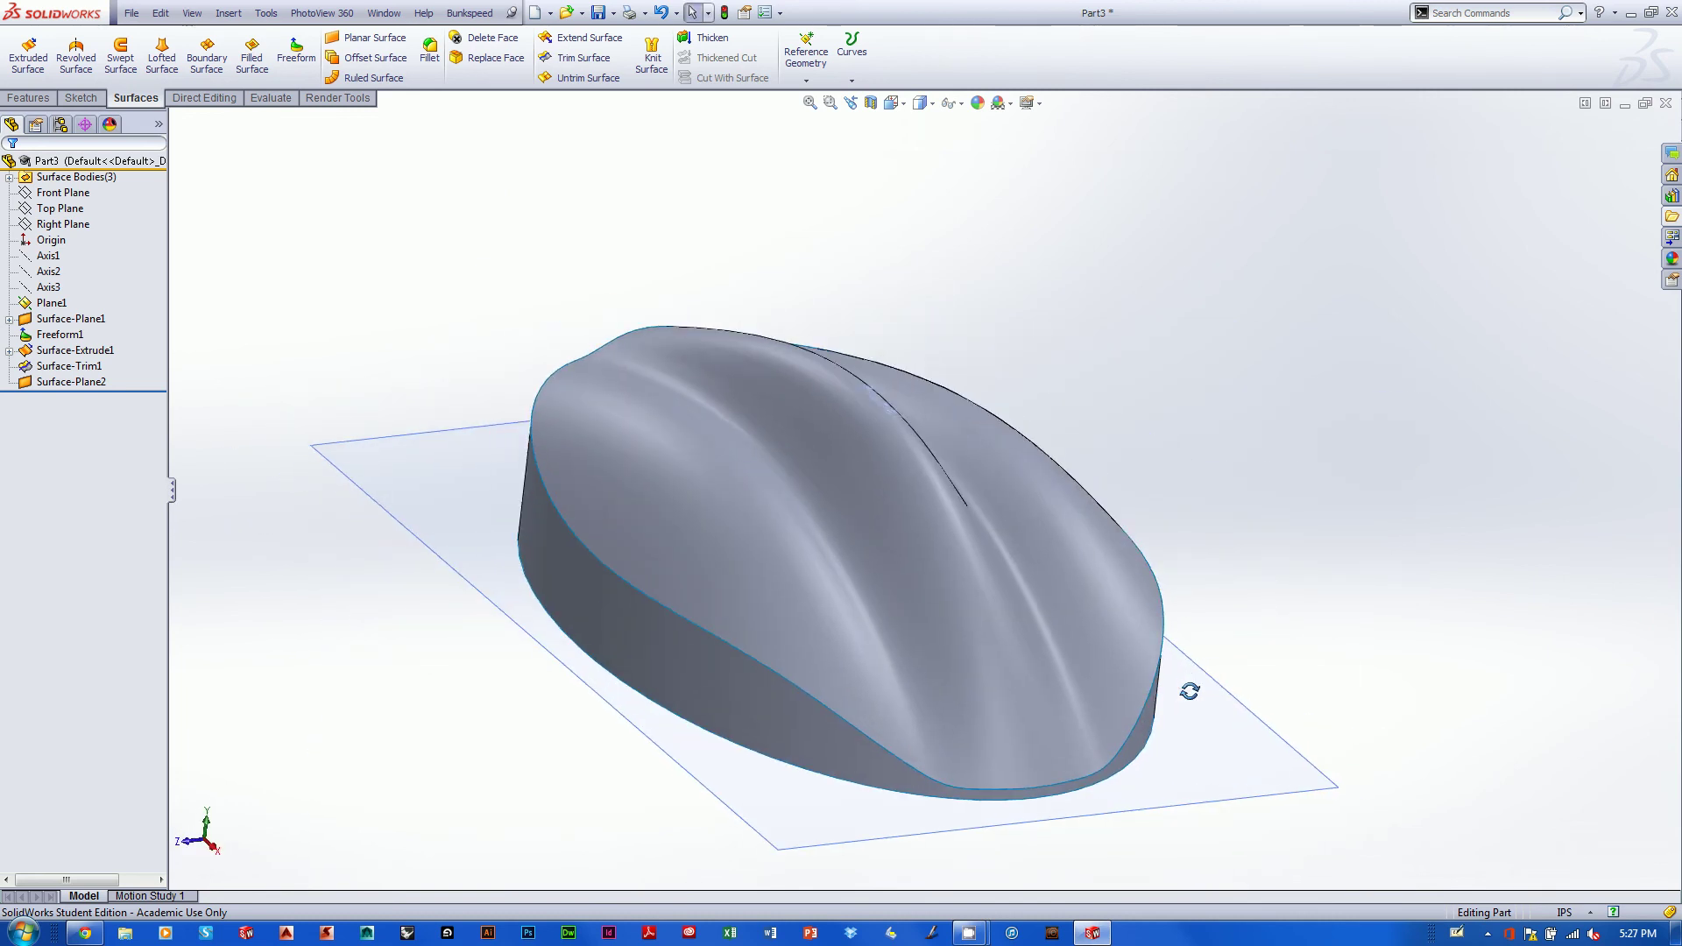
right_click(1220, 777)
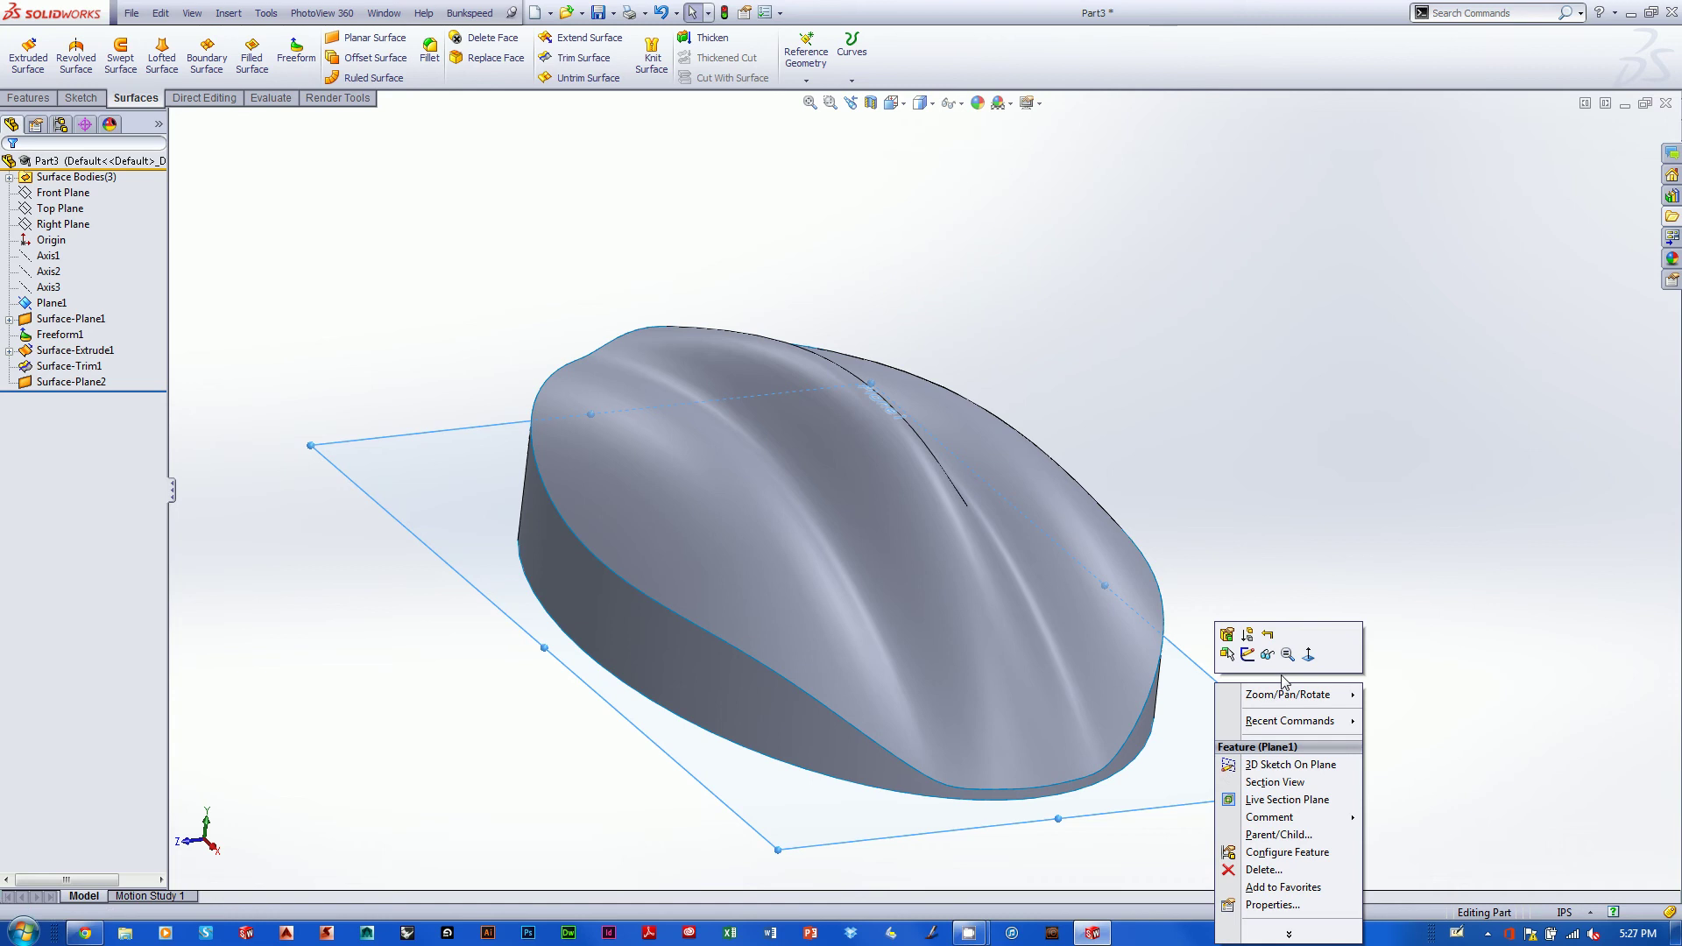
click(1267, 656)
Inspect the inside of the closed surface body with a temporary section view along the Front Plane.
middle_drag(1265, 665, 1299, 503)
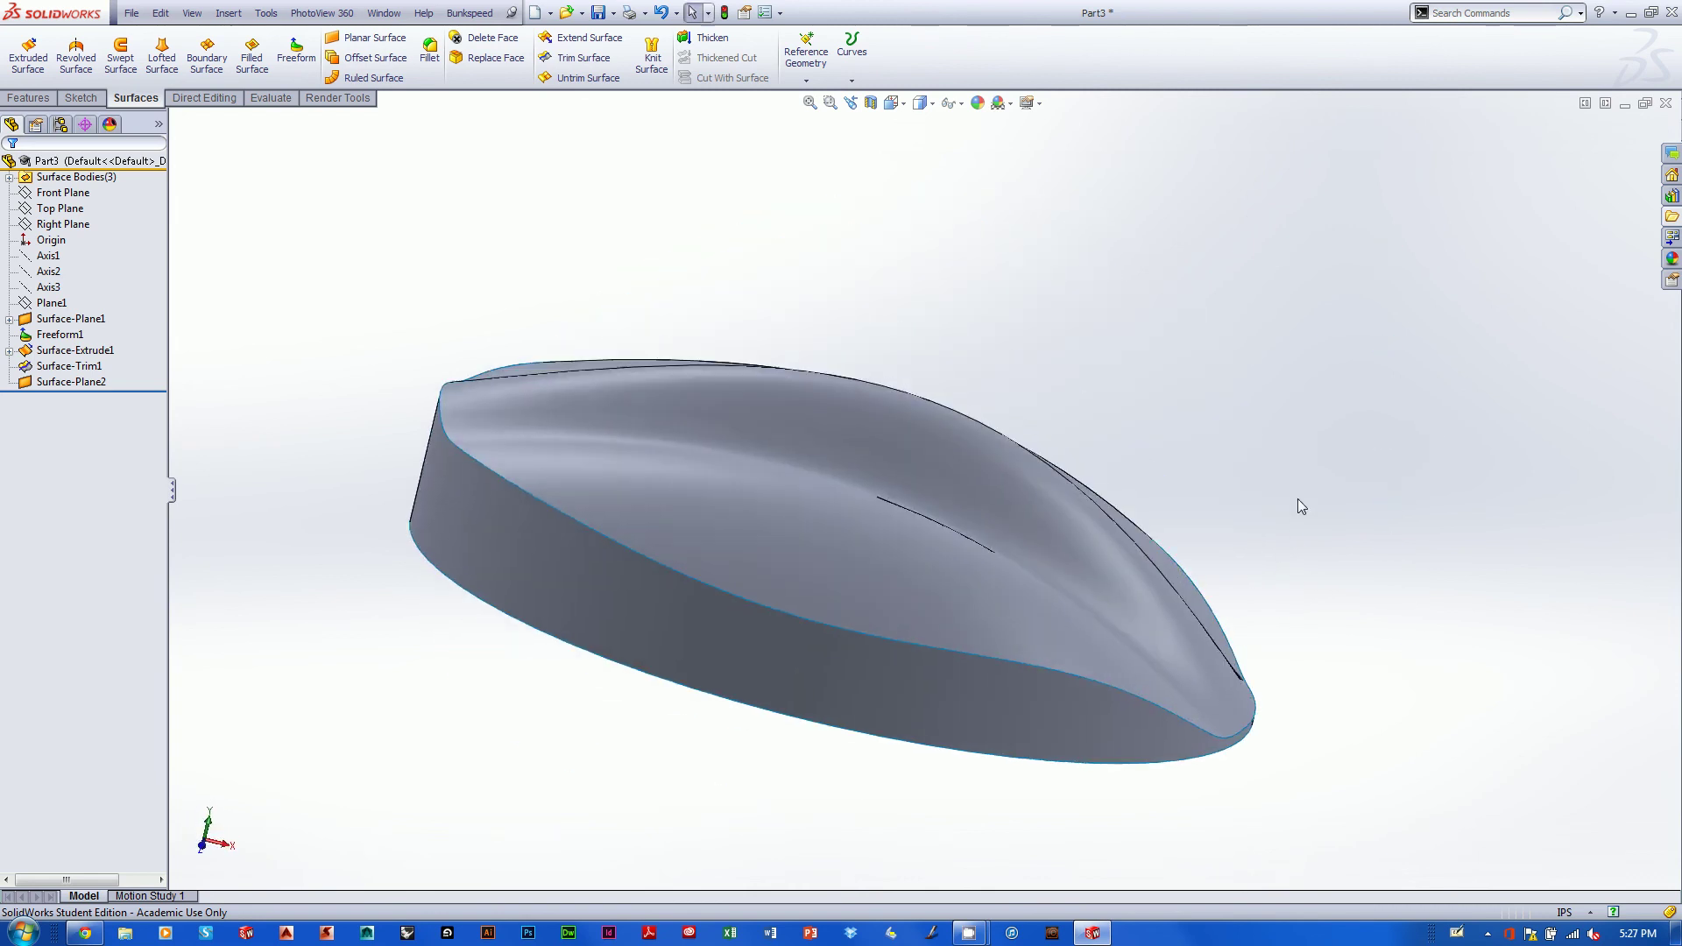
click(871, 102)
middle_drag(1072, 305, 1064, 404)
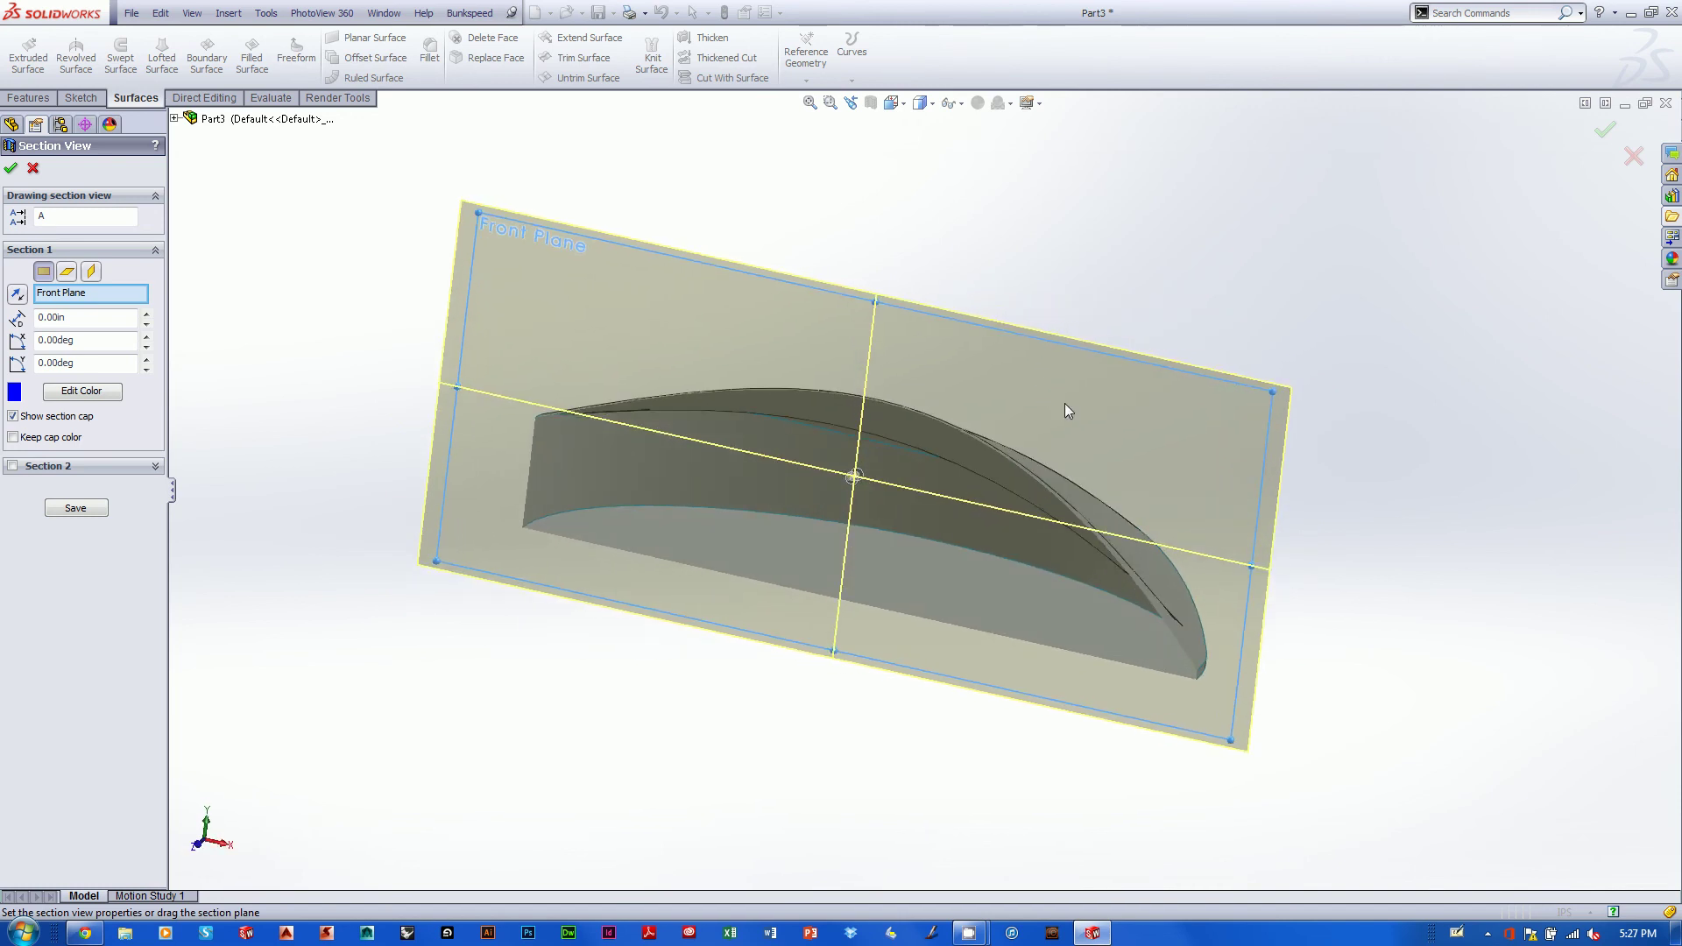
click(1634, 156)
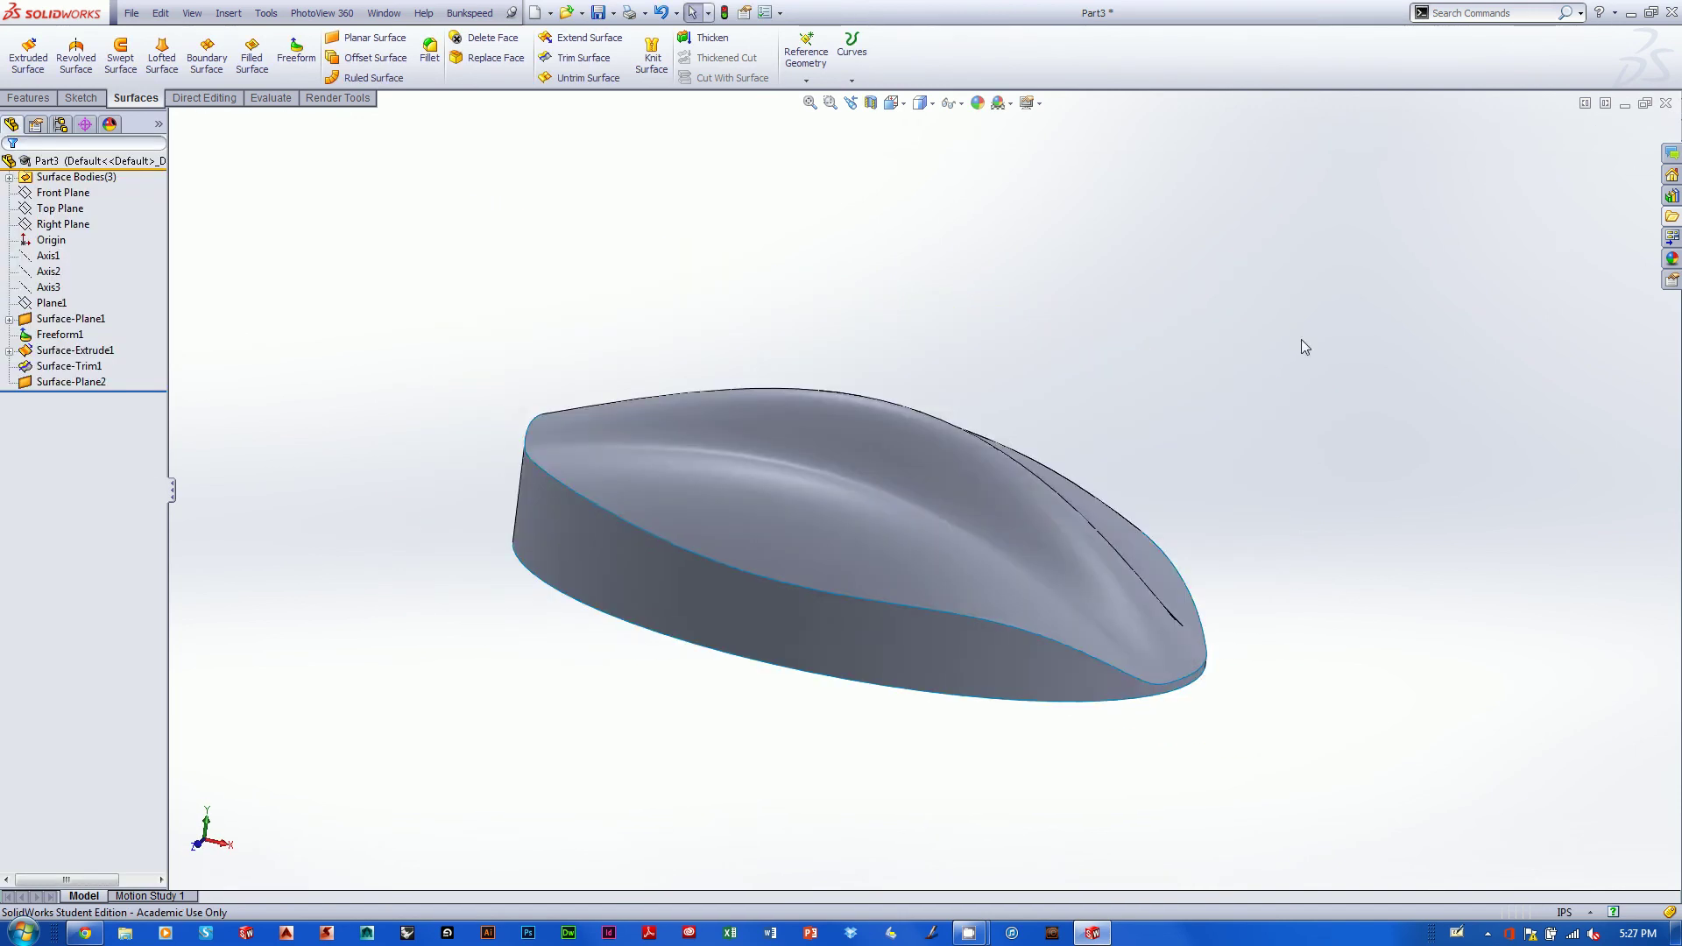
middle_drag(1326, 390, 1301, 405)
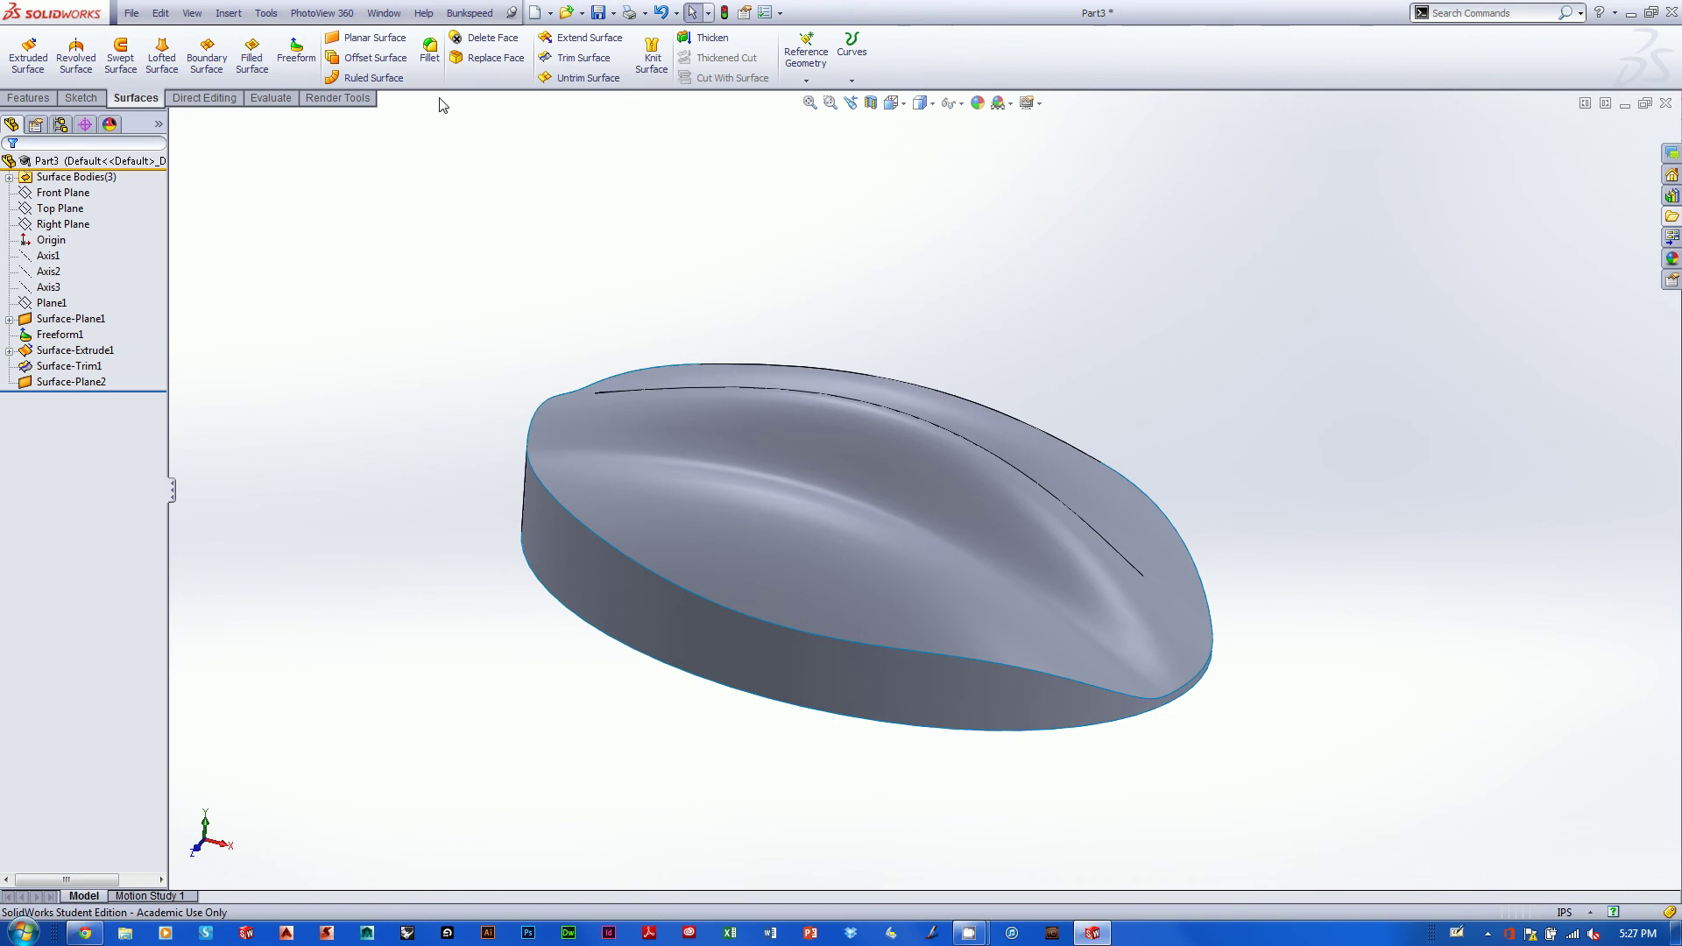
Knit the extruded, trimmed and bottom planar surfaces together with the Try to form solid option enabled.
click(42, 99)
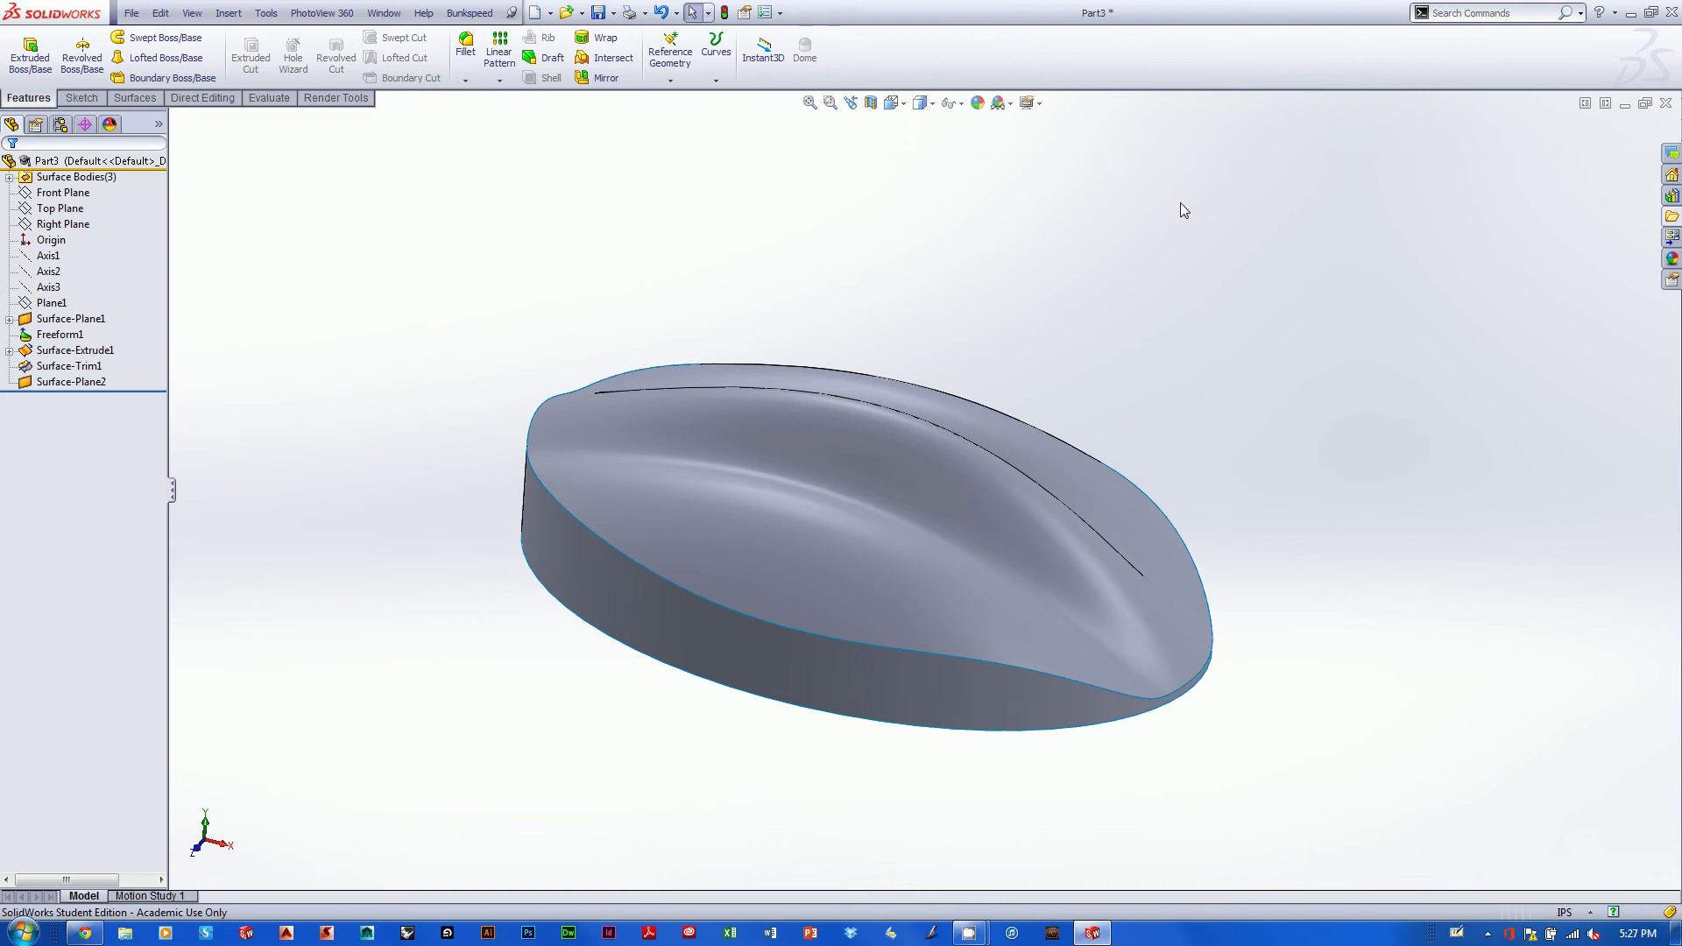
click(132, 98)
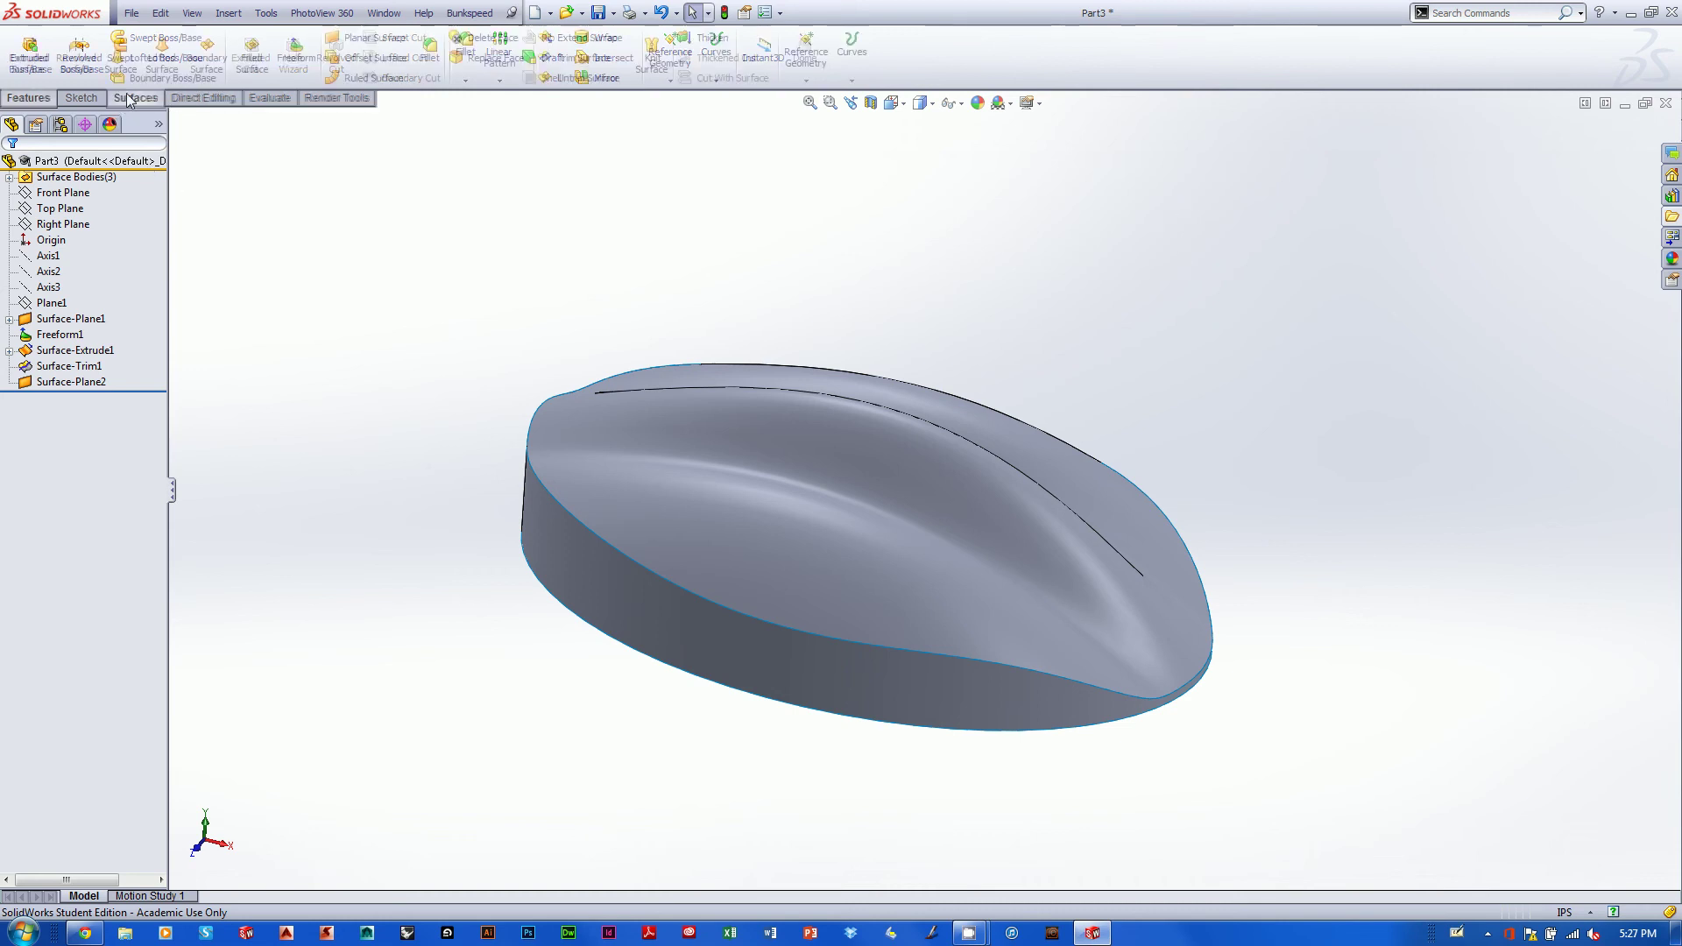
click(652, 55)
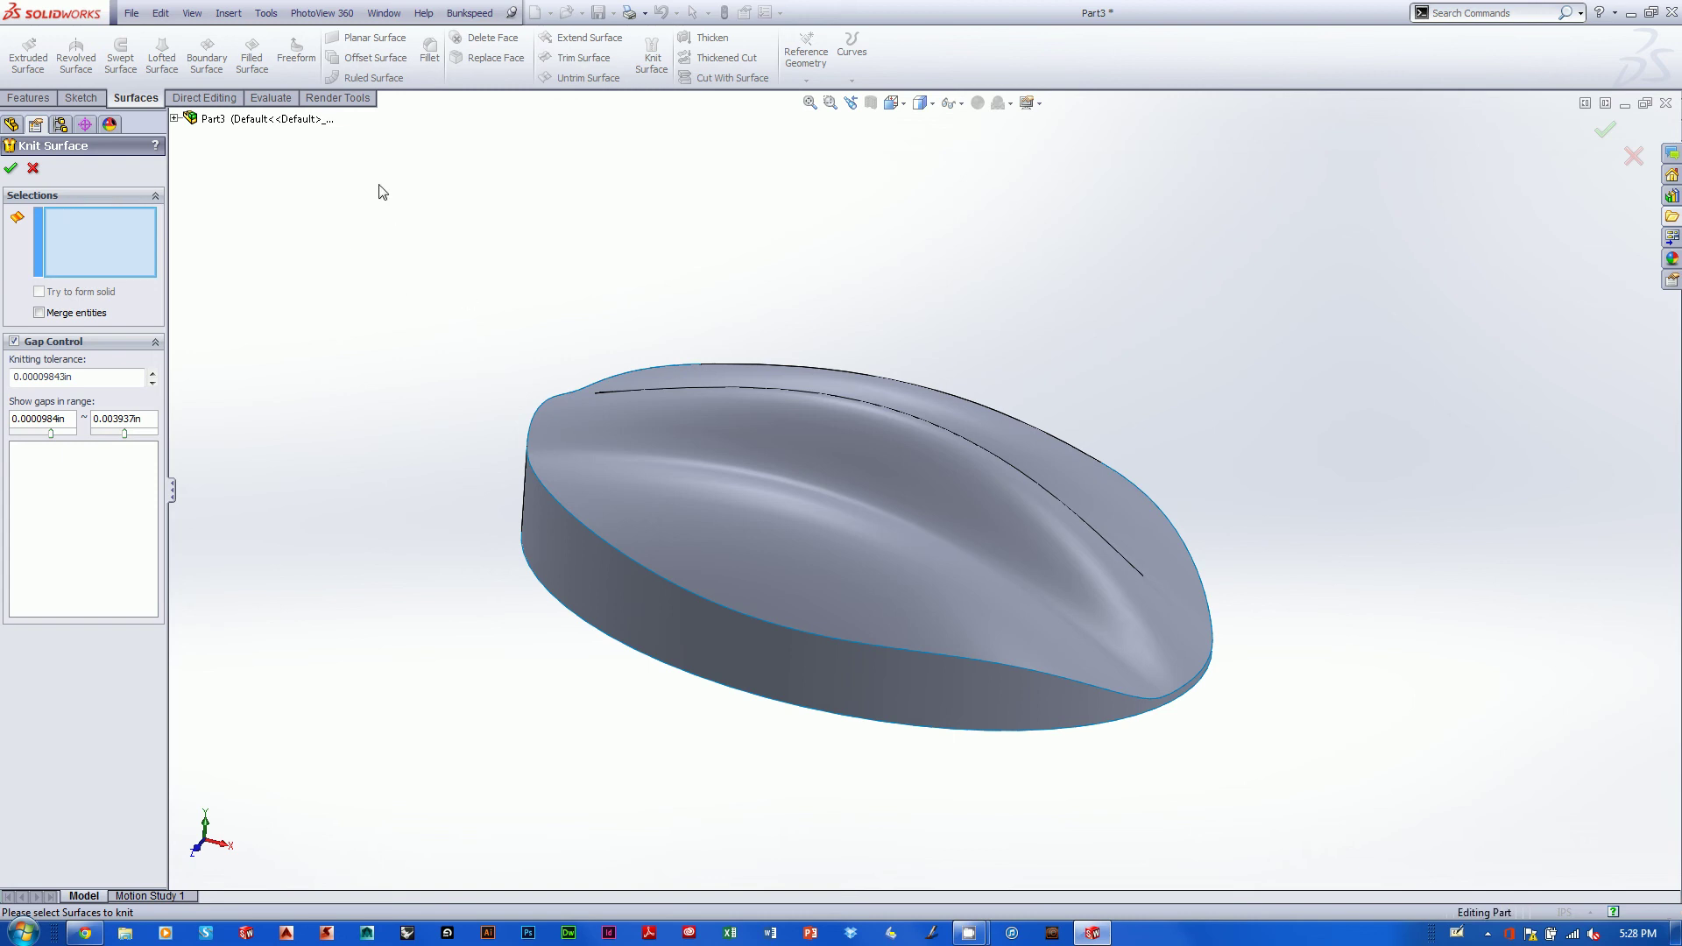
drag(379, 184, 1461, 872)
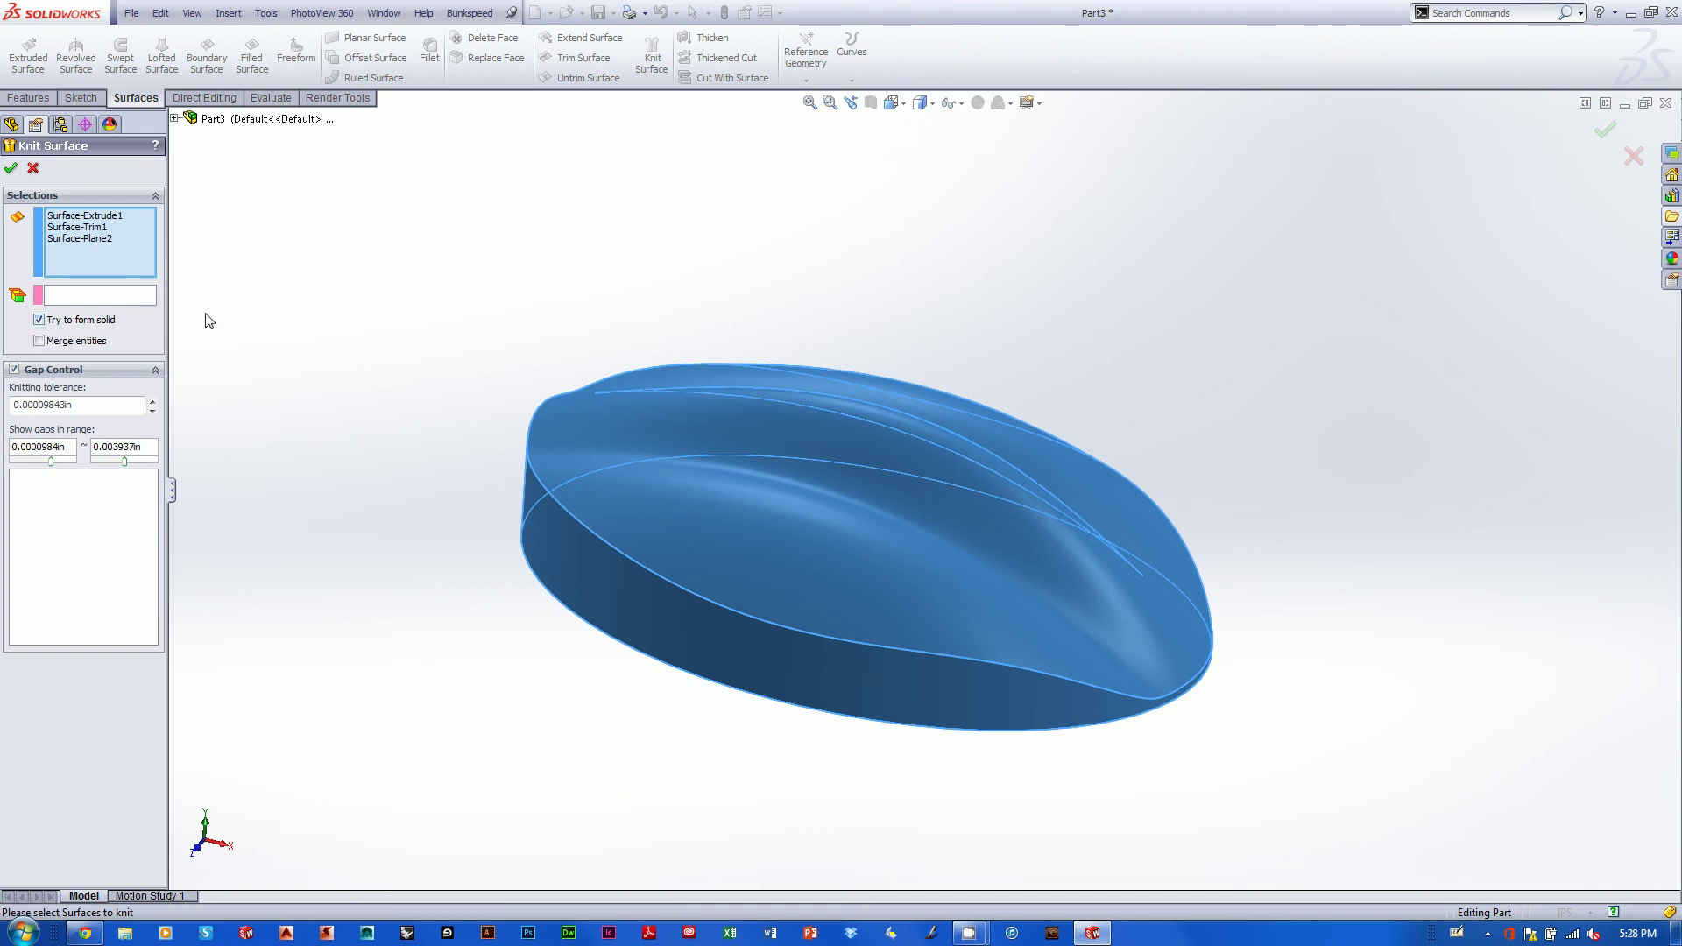
click(12, 169)
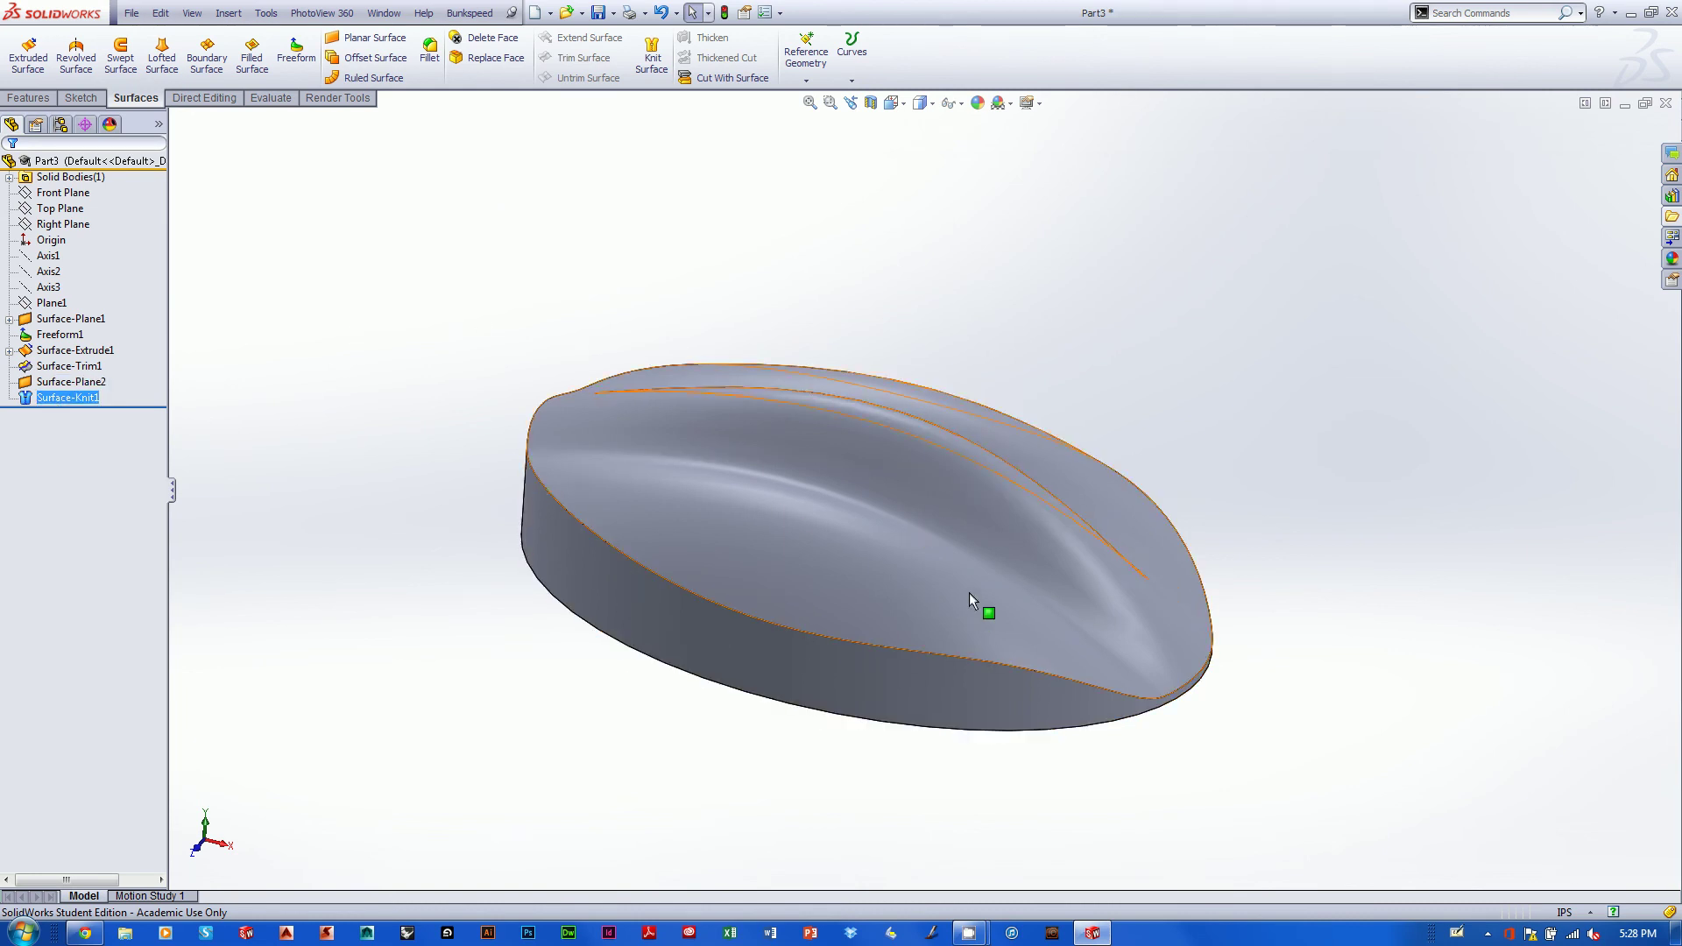
Check the interior of the knitted body with a temporary section view along the Front Plane.
click(870, 103)
middle_drag(1200, 164, 1128, 285)
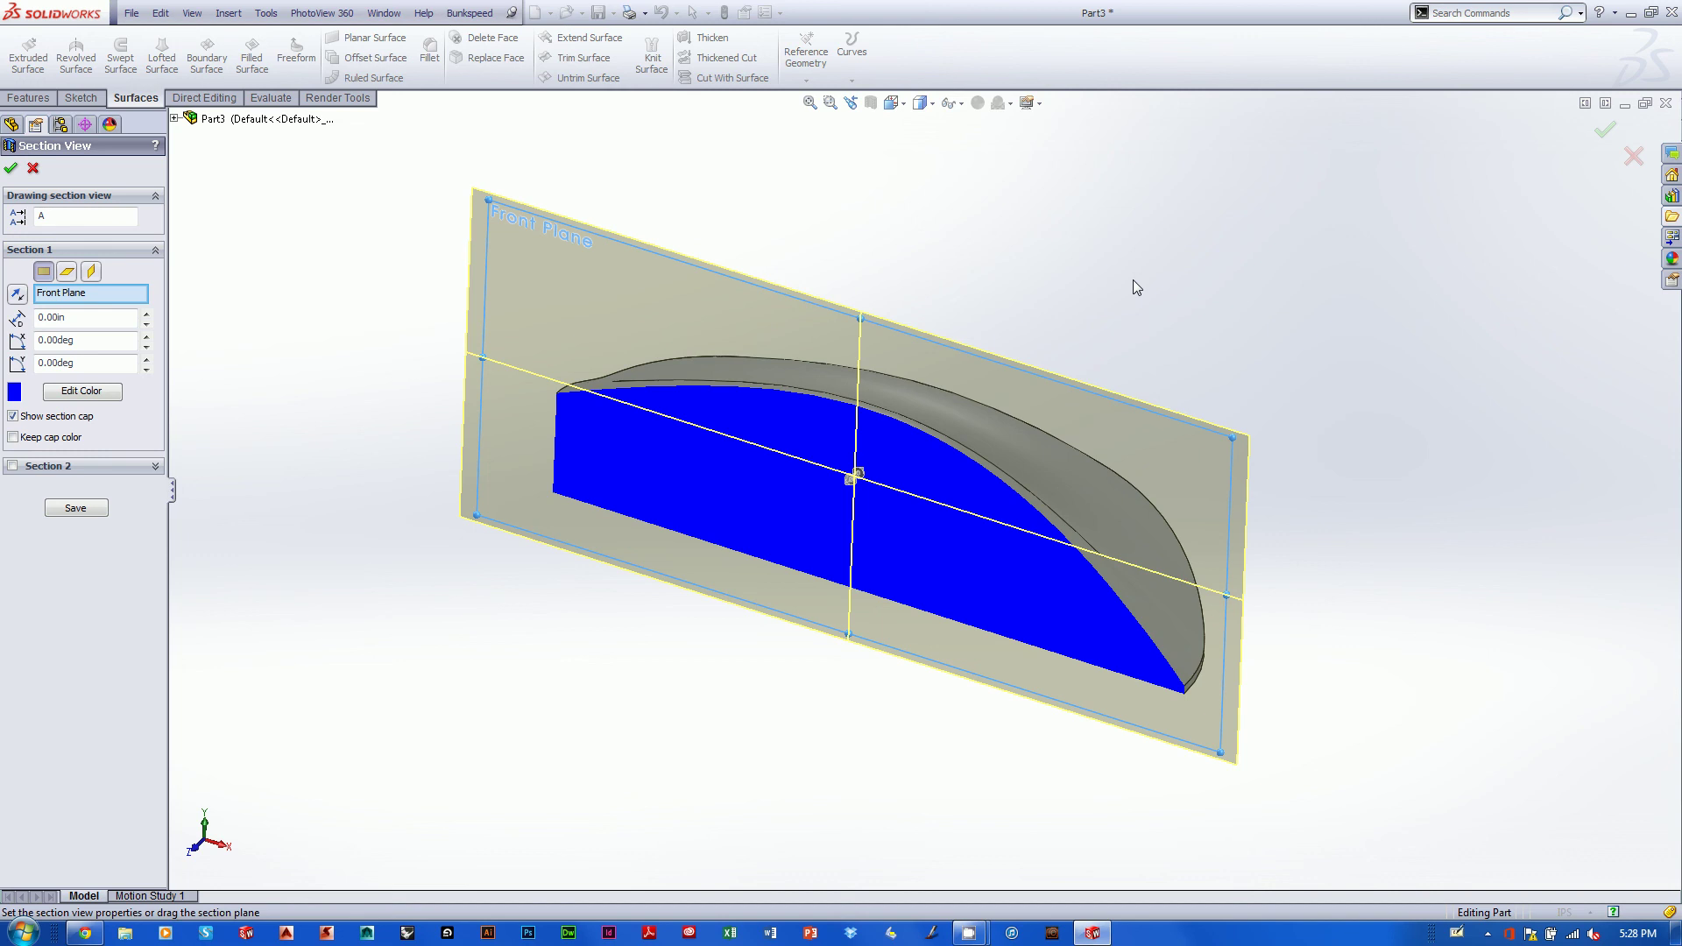
mouse_move(1387, 304)
middle_down()
mouse_move(1415, 315)
mouse_move(1416, 360)
mouse_move(1381, 298)
mouse_move(1340, 292)
mouse_move(1368, 303)
middle_up()
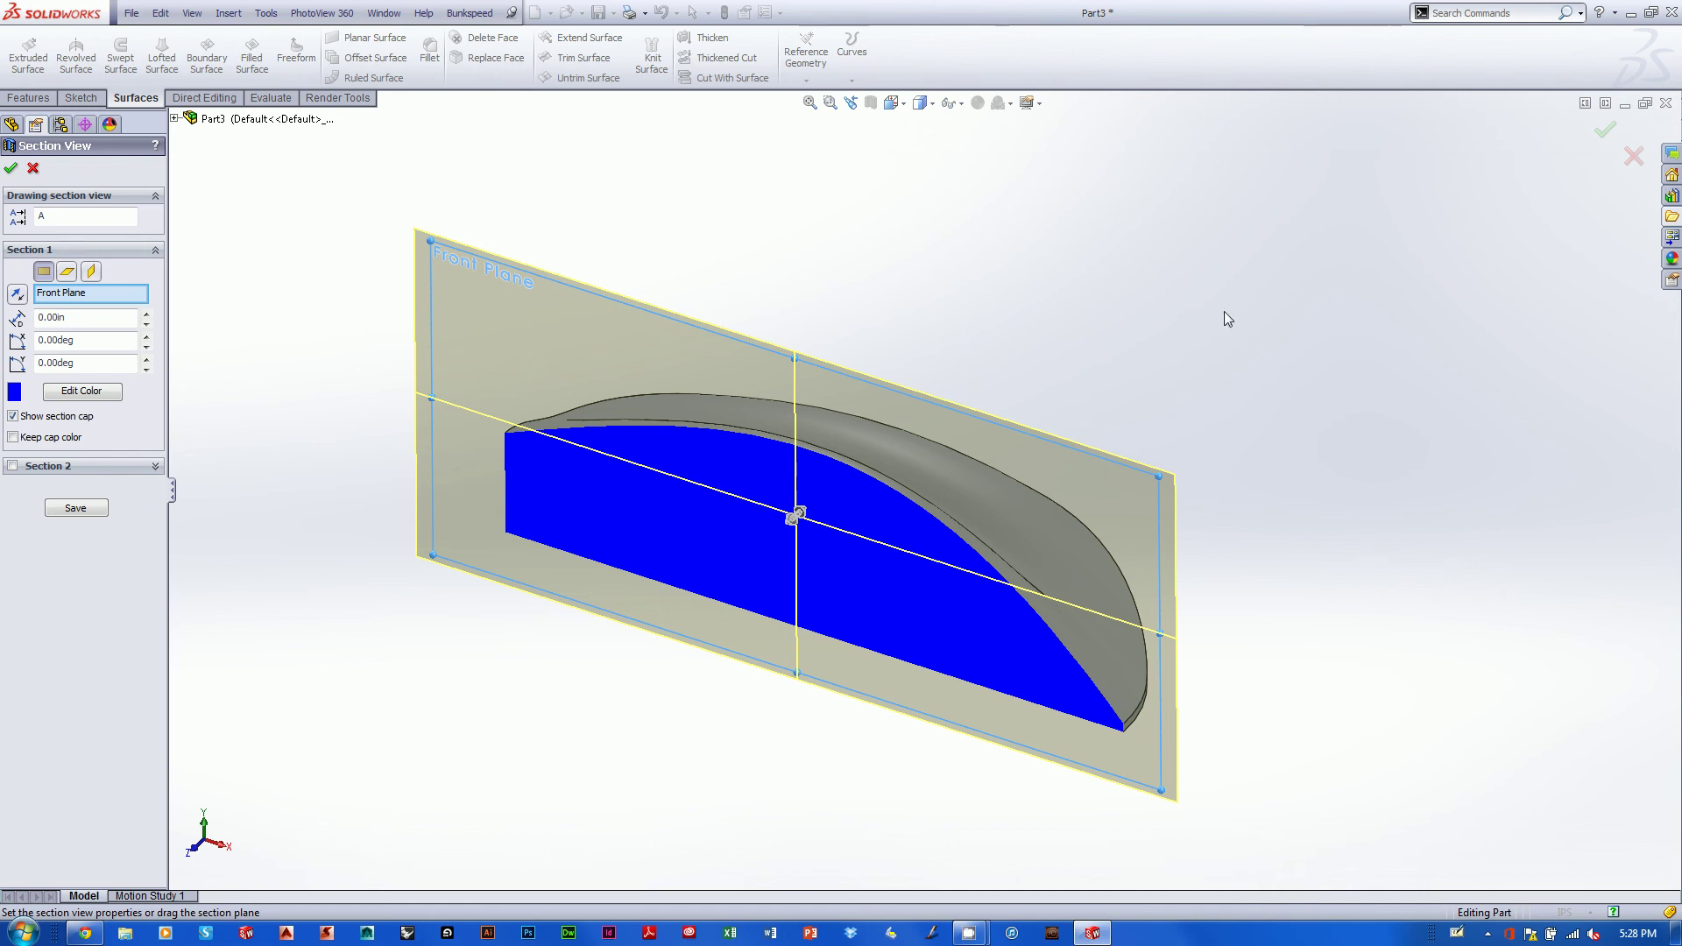
middle_drag(1227, 319, 1212, 402)
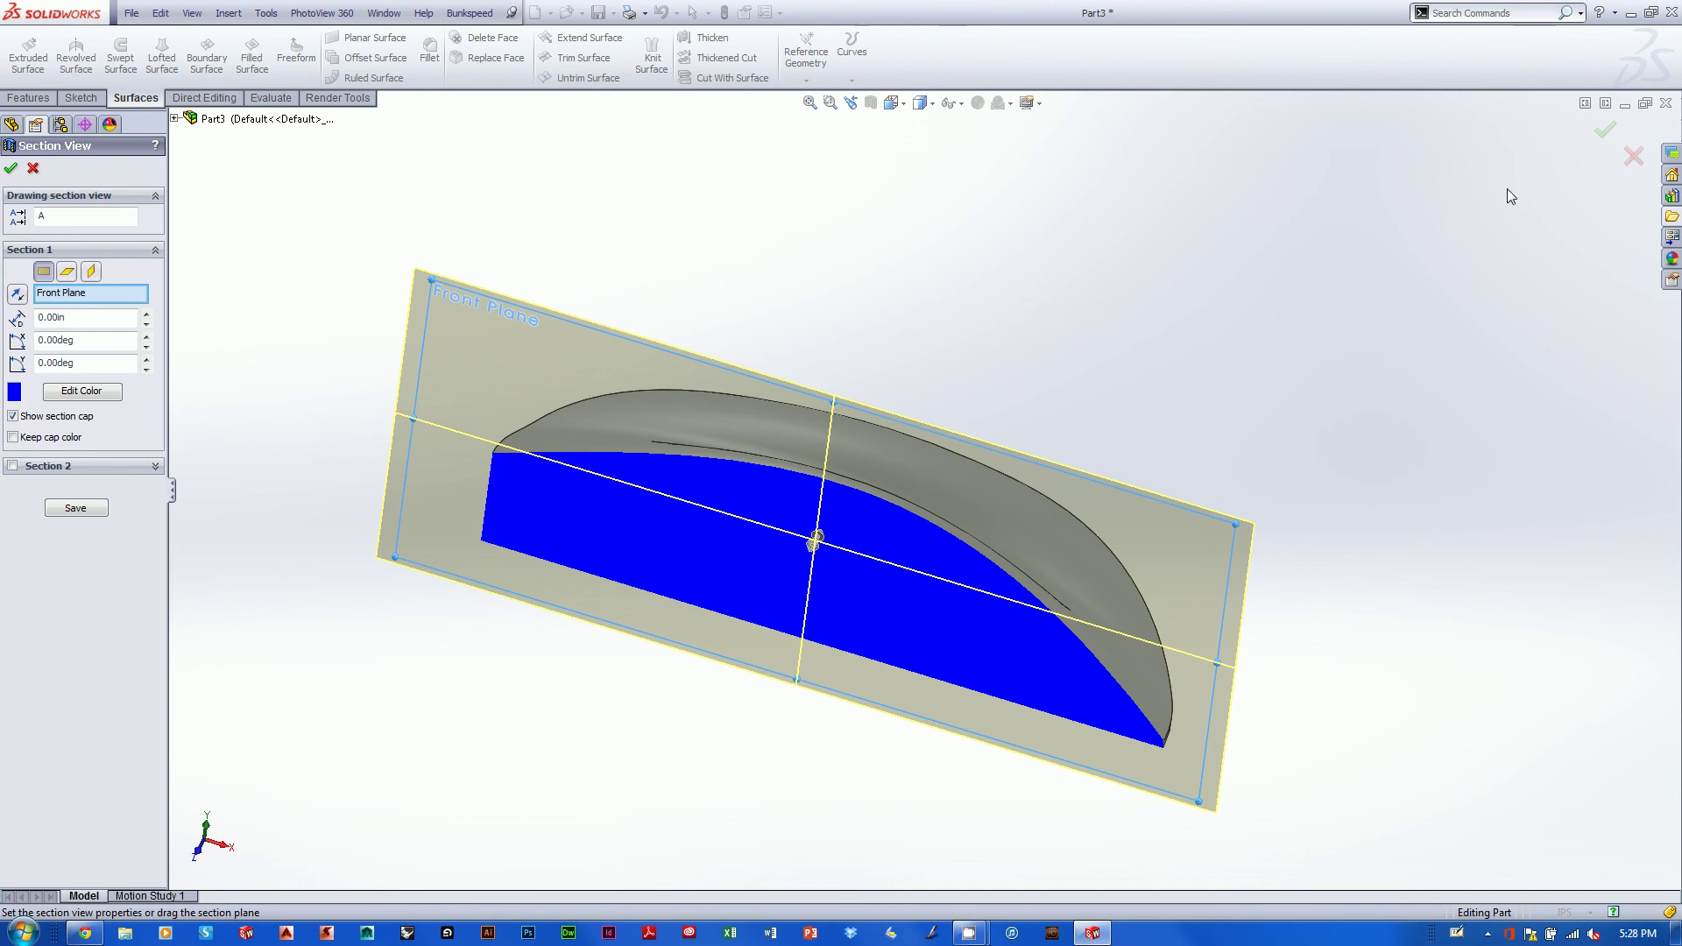
click(1634, 156)
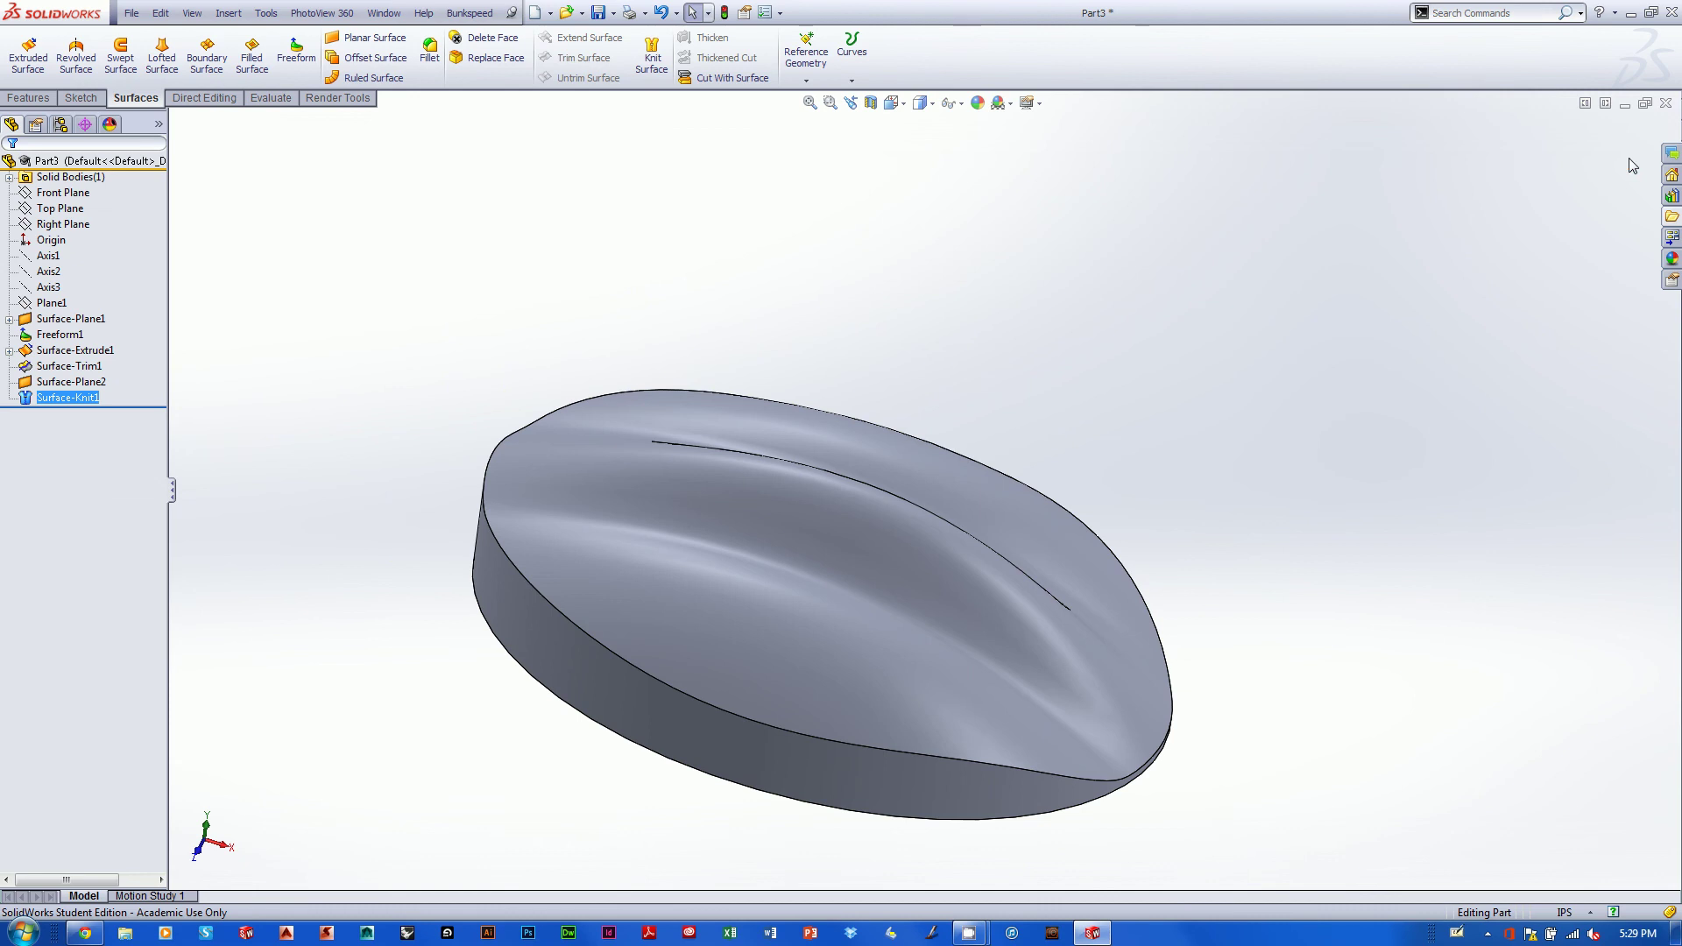
Set up a Shell on the knitted body with the flat elliptical bottom face as the face to remove.
middle_drag(1175, 307, 1069, 318)
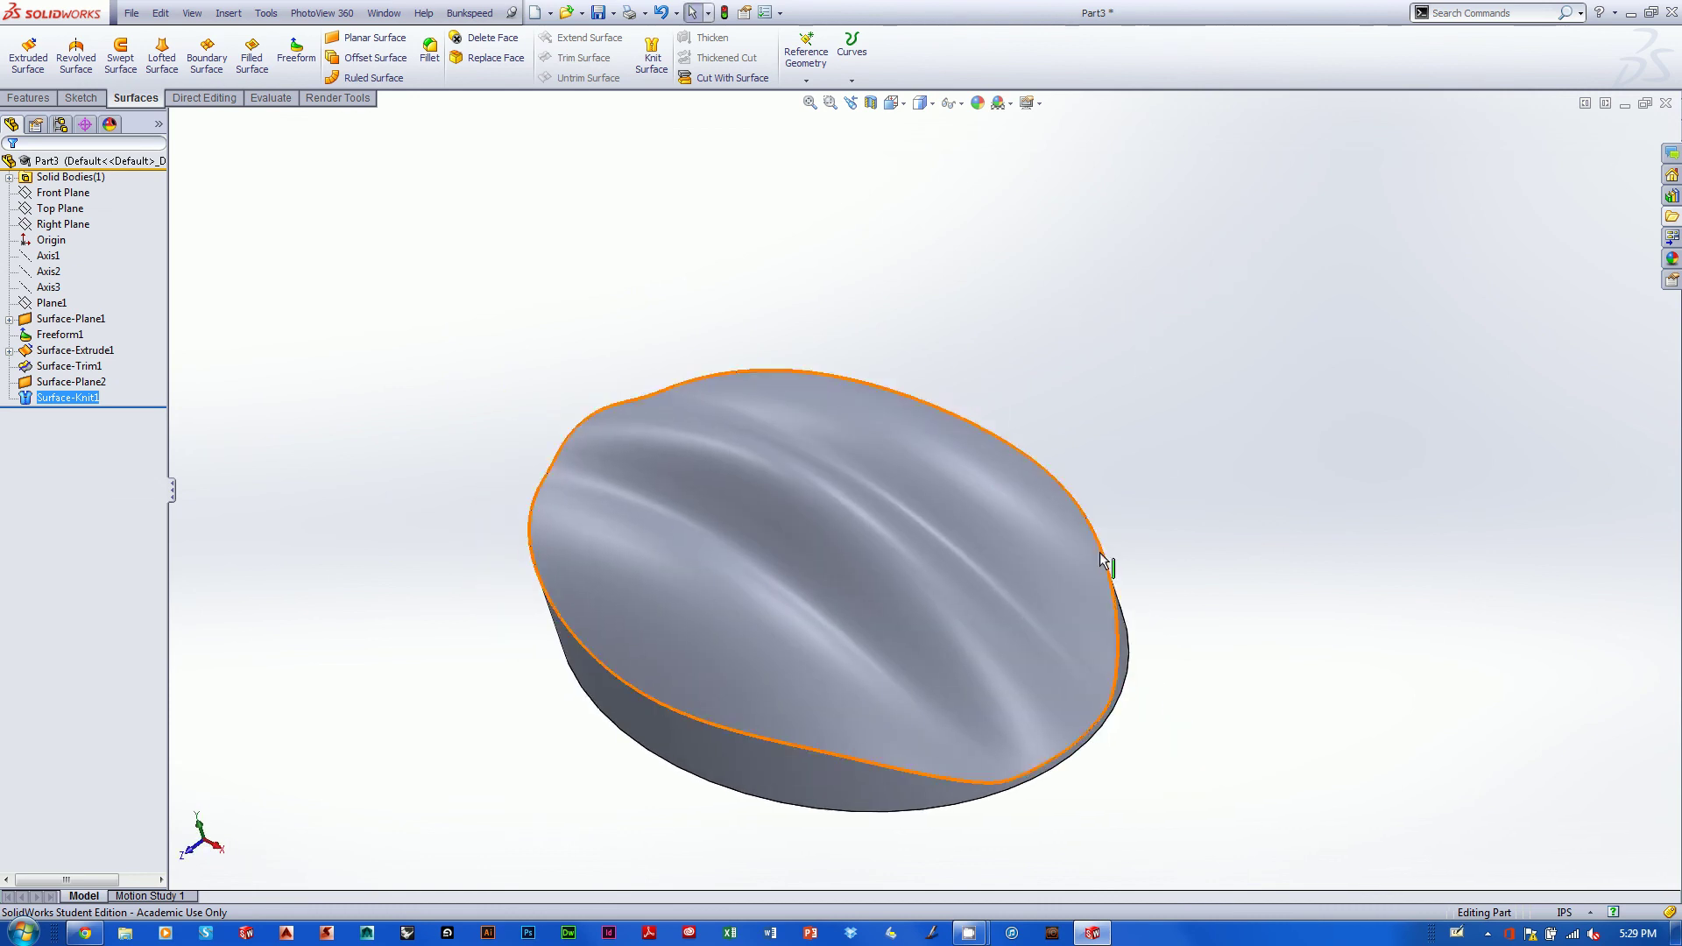
middle_drag(1100, 555, 1051, 167)
click(28, 97)
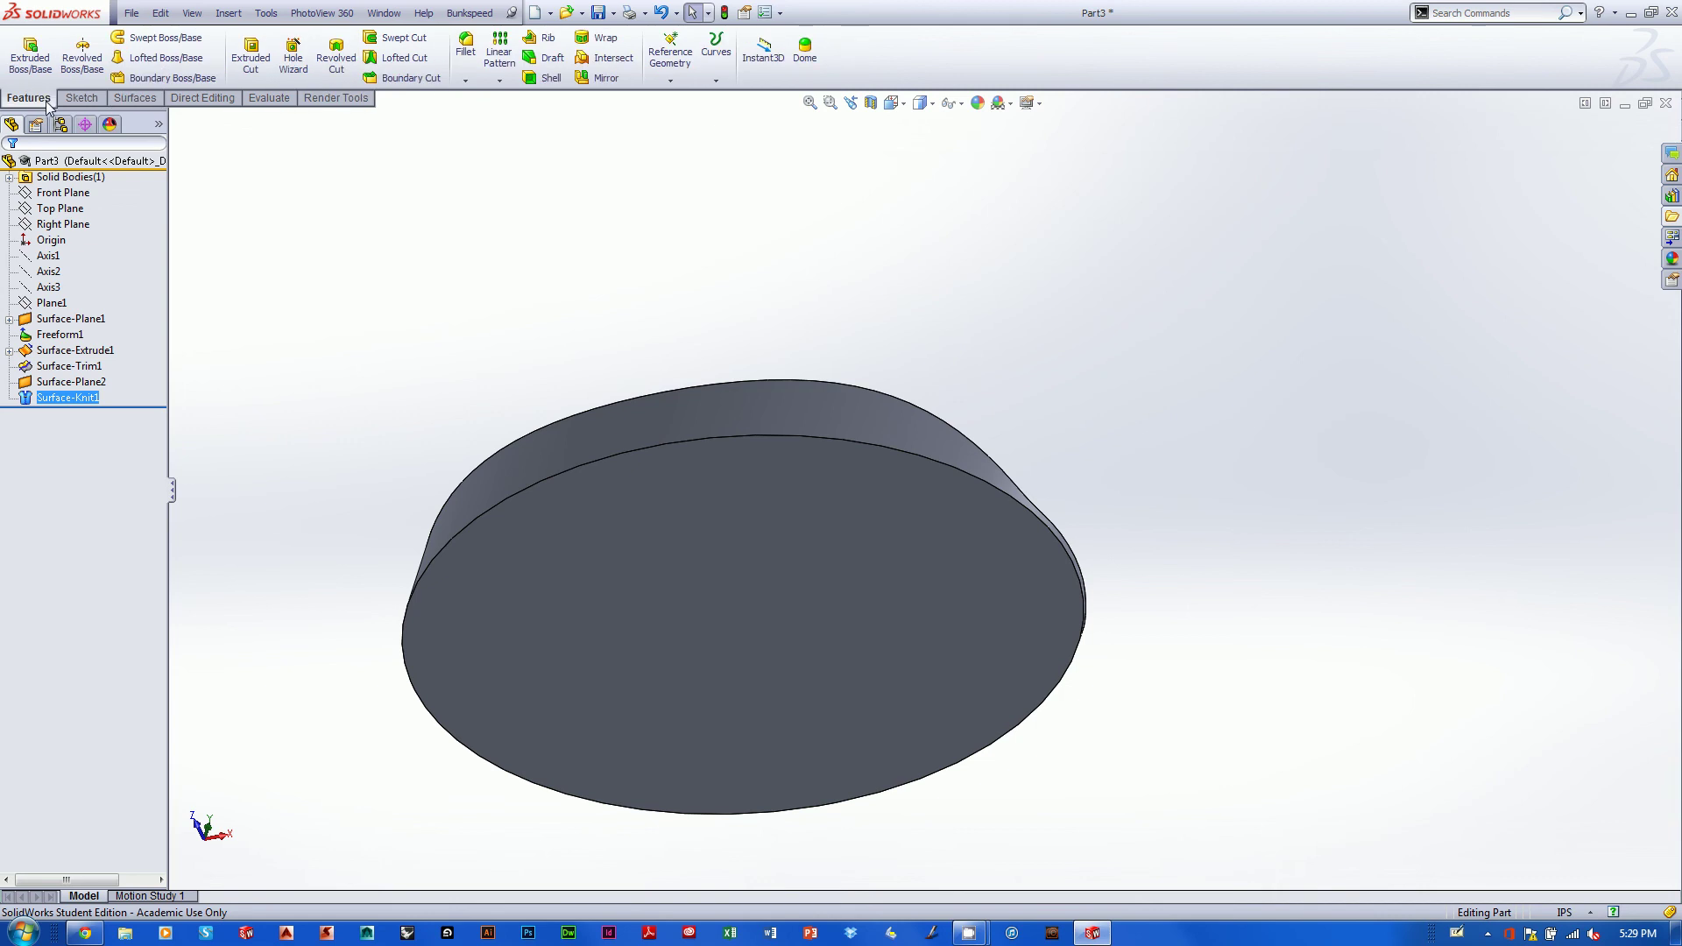
click(555, 76)
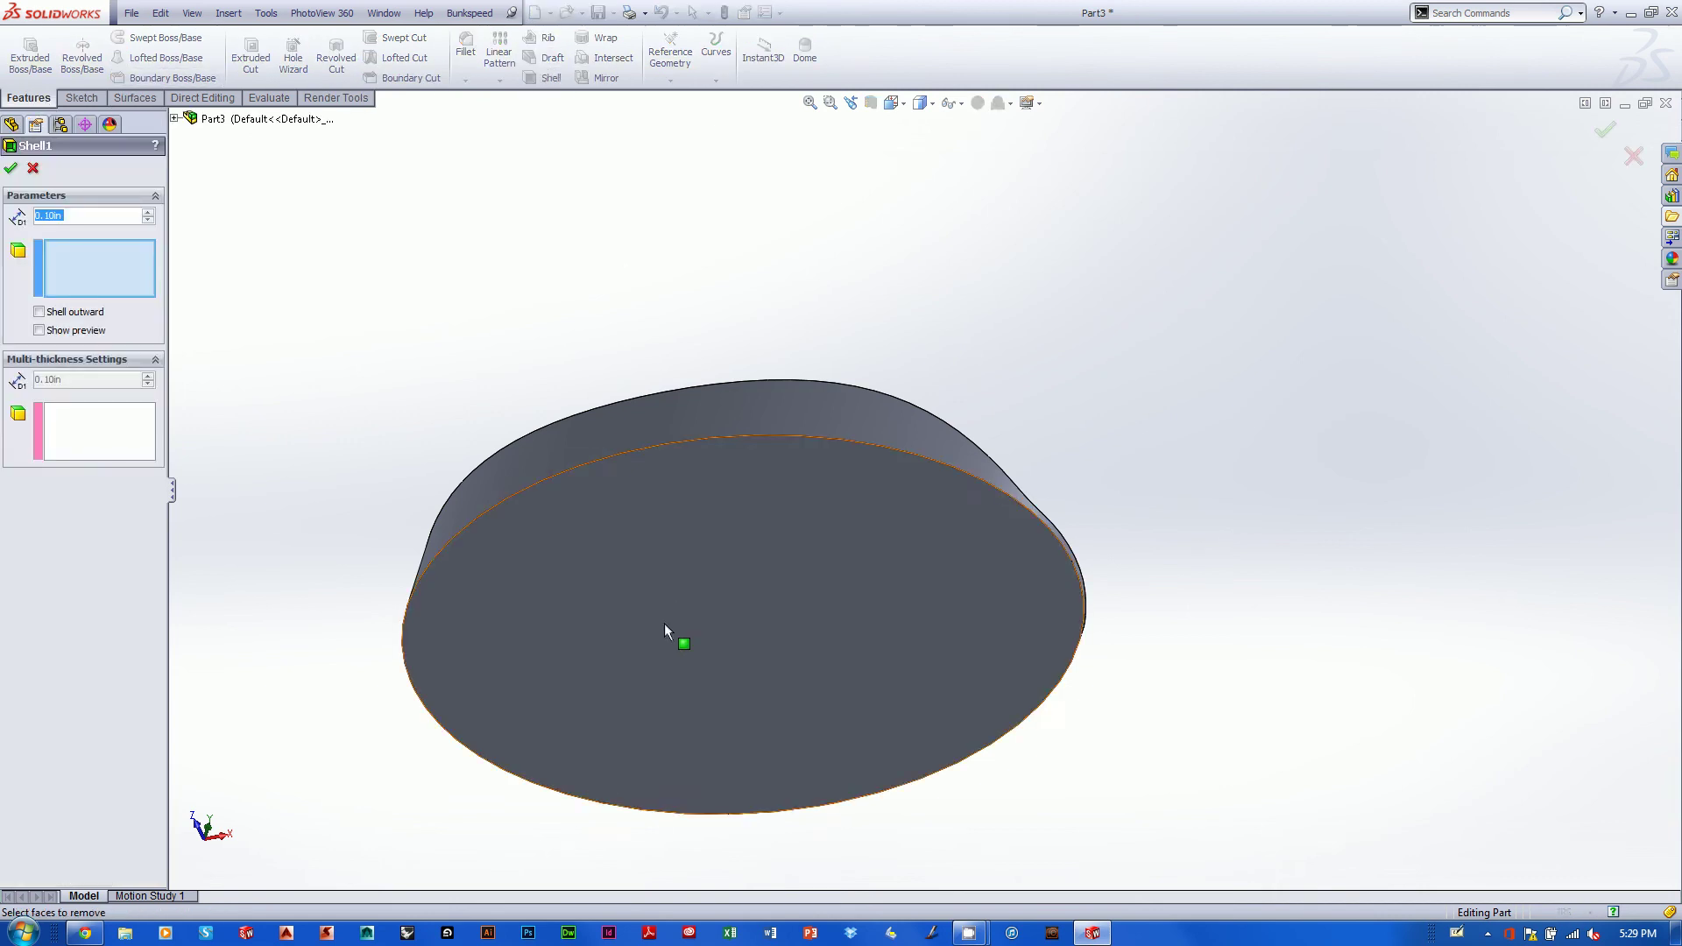
click(662, 646)
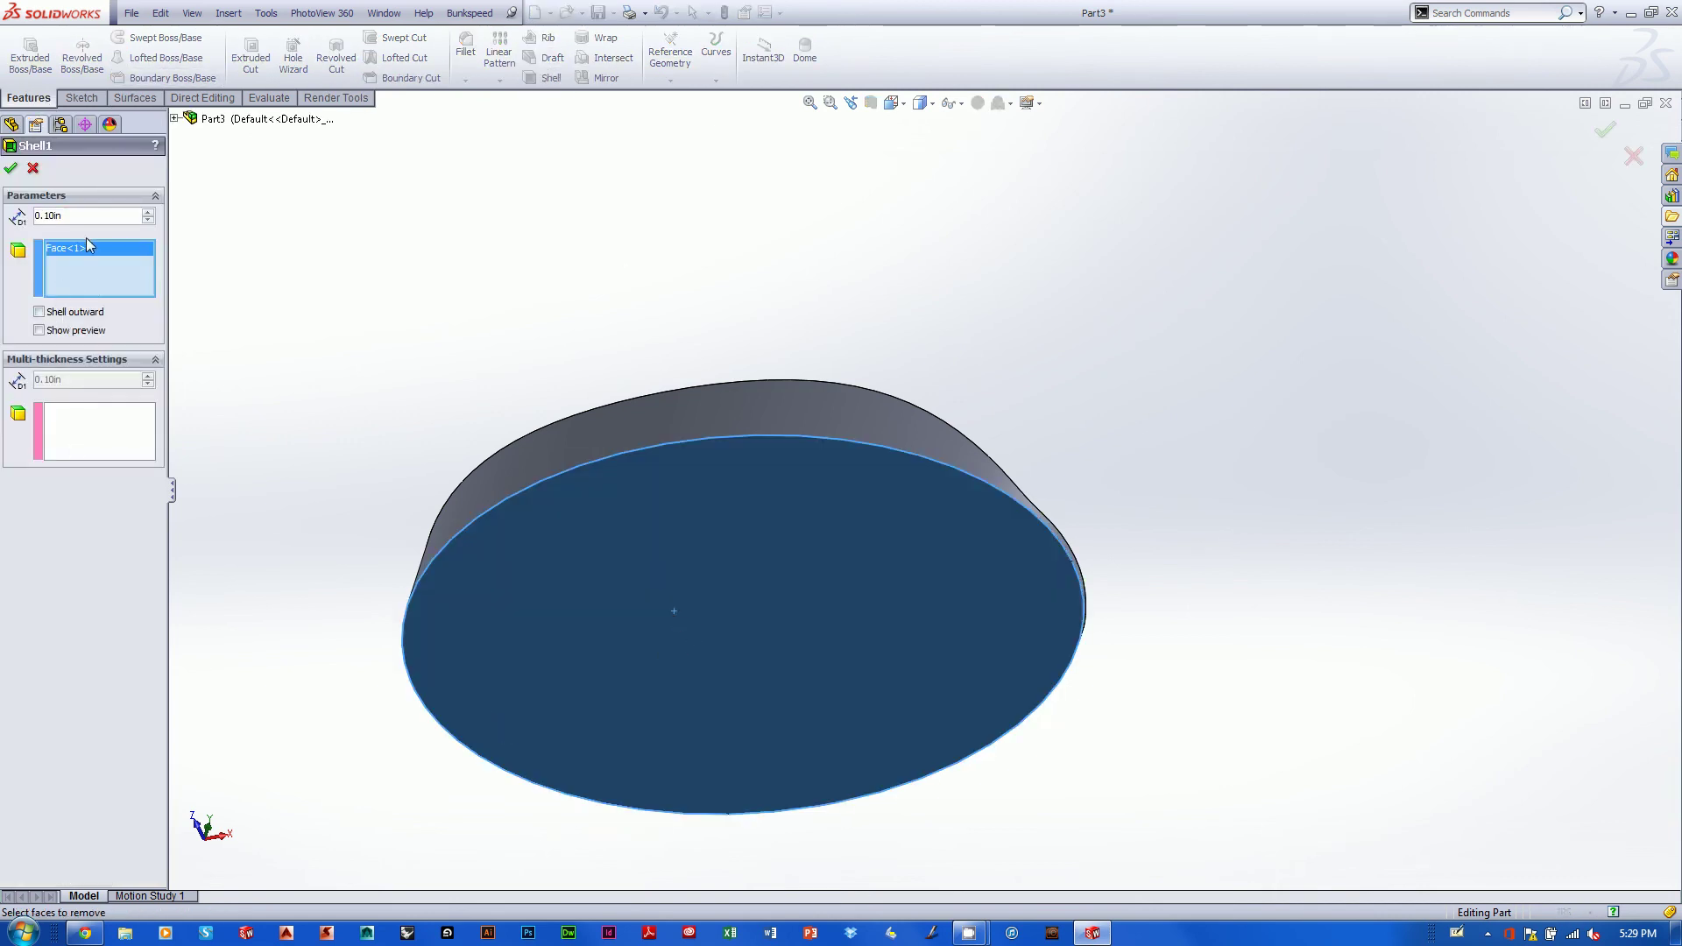
Set the shell thickness to 2 mm and turn on the shell preview.
double_click(76, 212)
text(2)
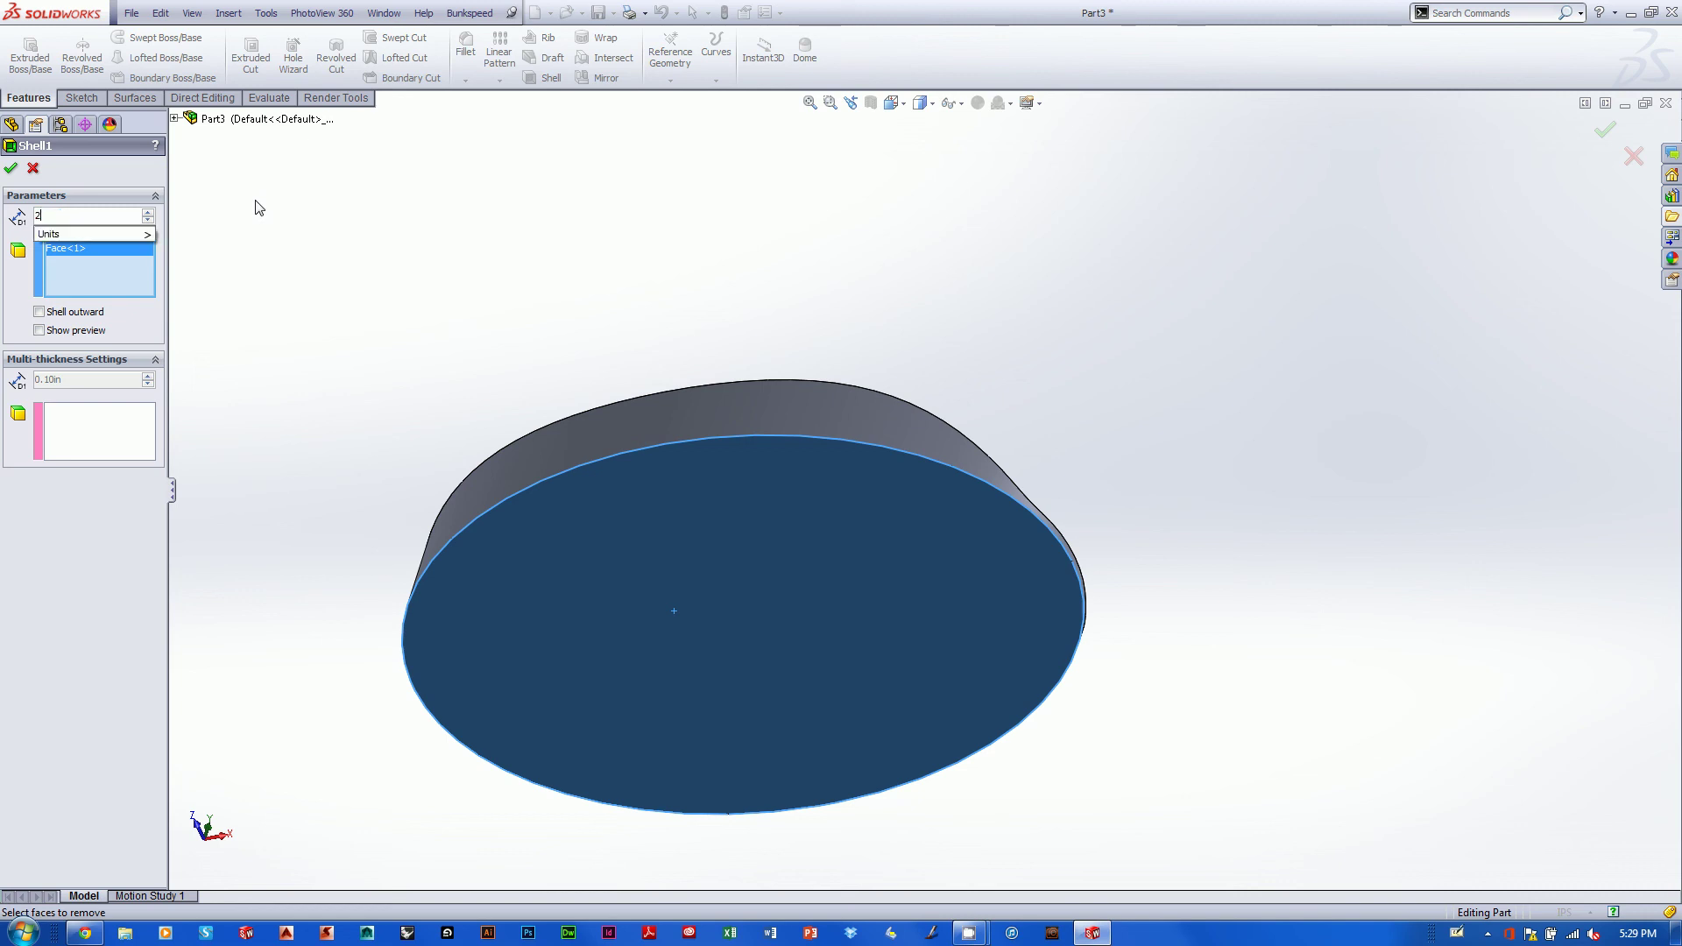
text(mm)
key(Return)
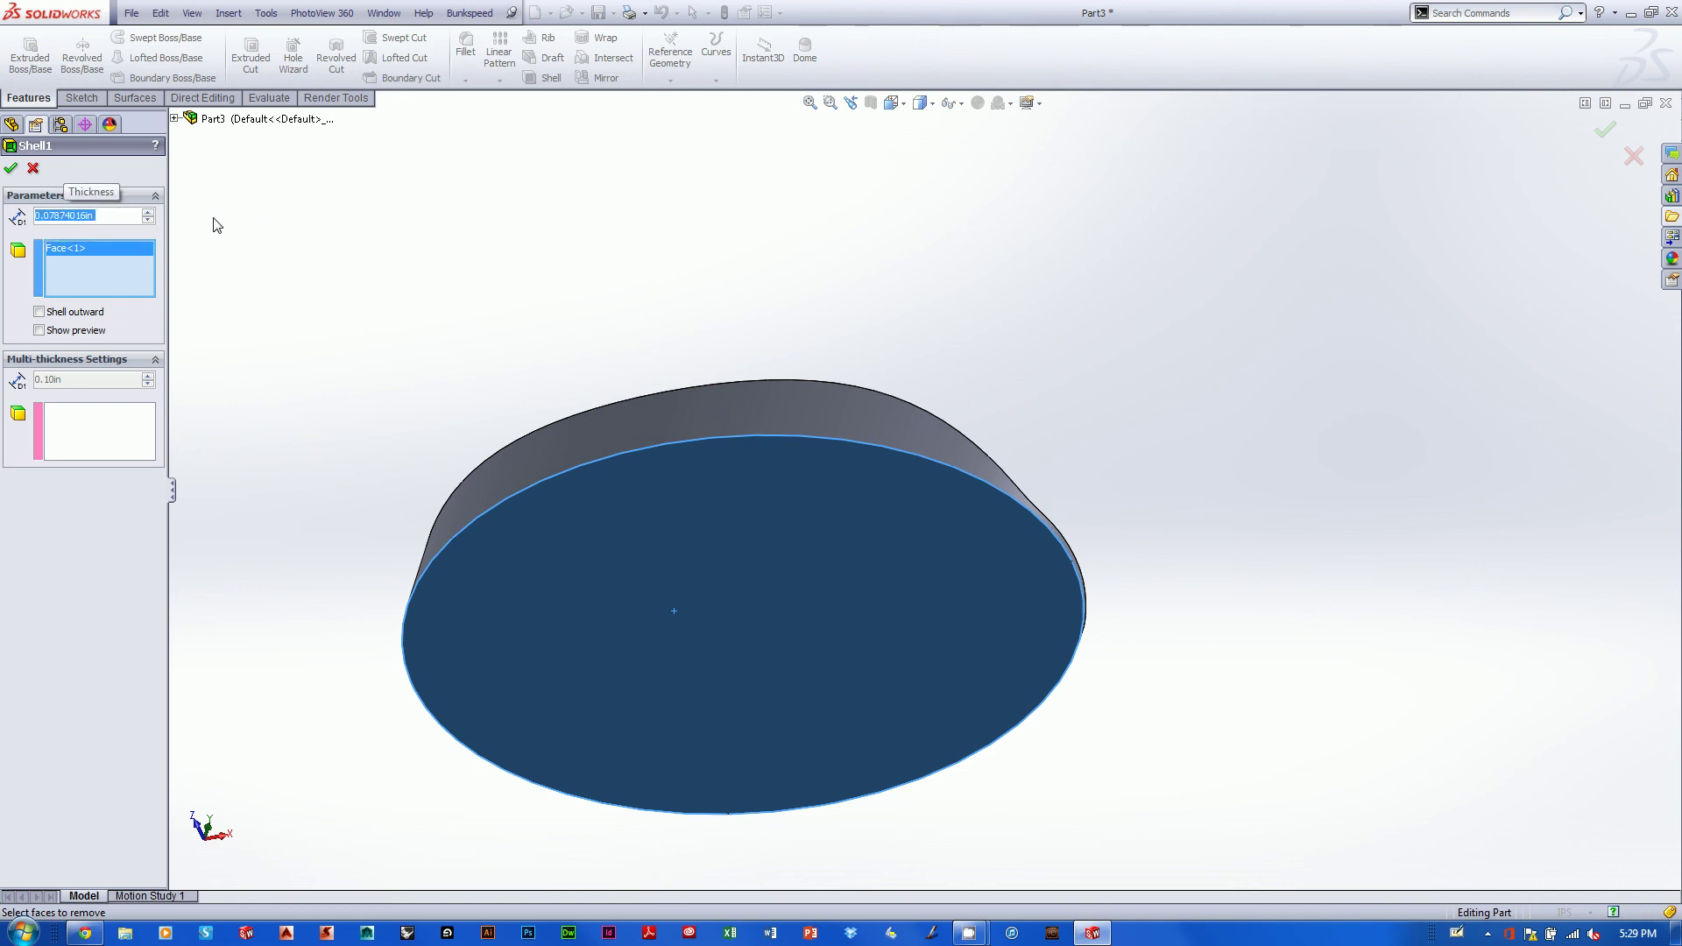
click(38, 331)
middle_drag(543, 403, 651, 363)
scroll(651, 361, down, 1)
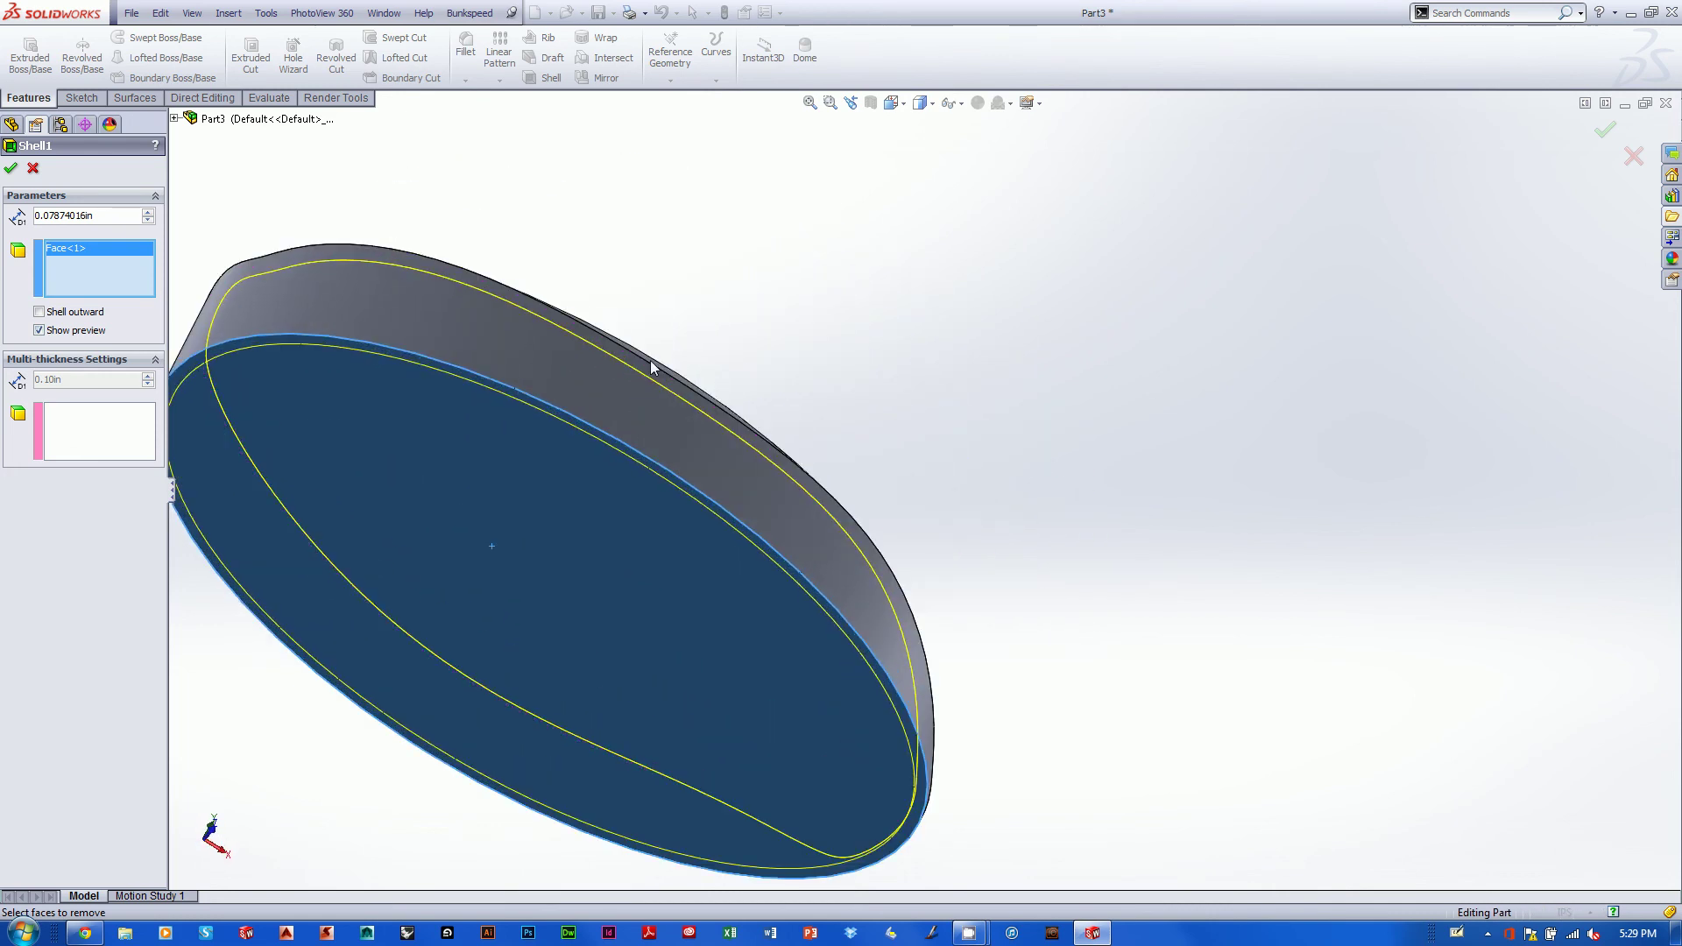
Try a 3 mm shell thickness and examine the preview at the body's thin, low end.
drag(110, 215, 3, 219)
text(3mm)
key(Return)
middle_drag(818, 327, 928, 743)
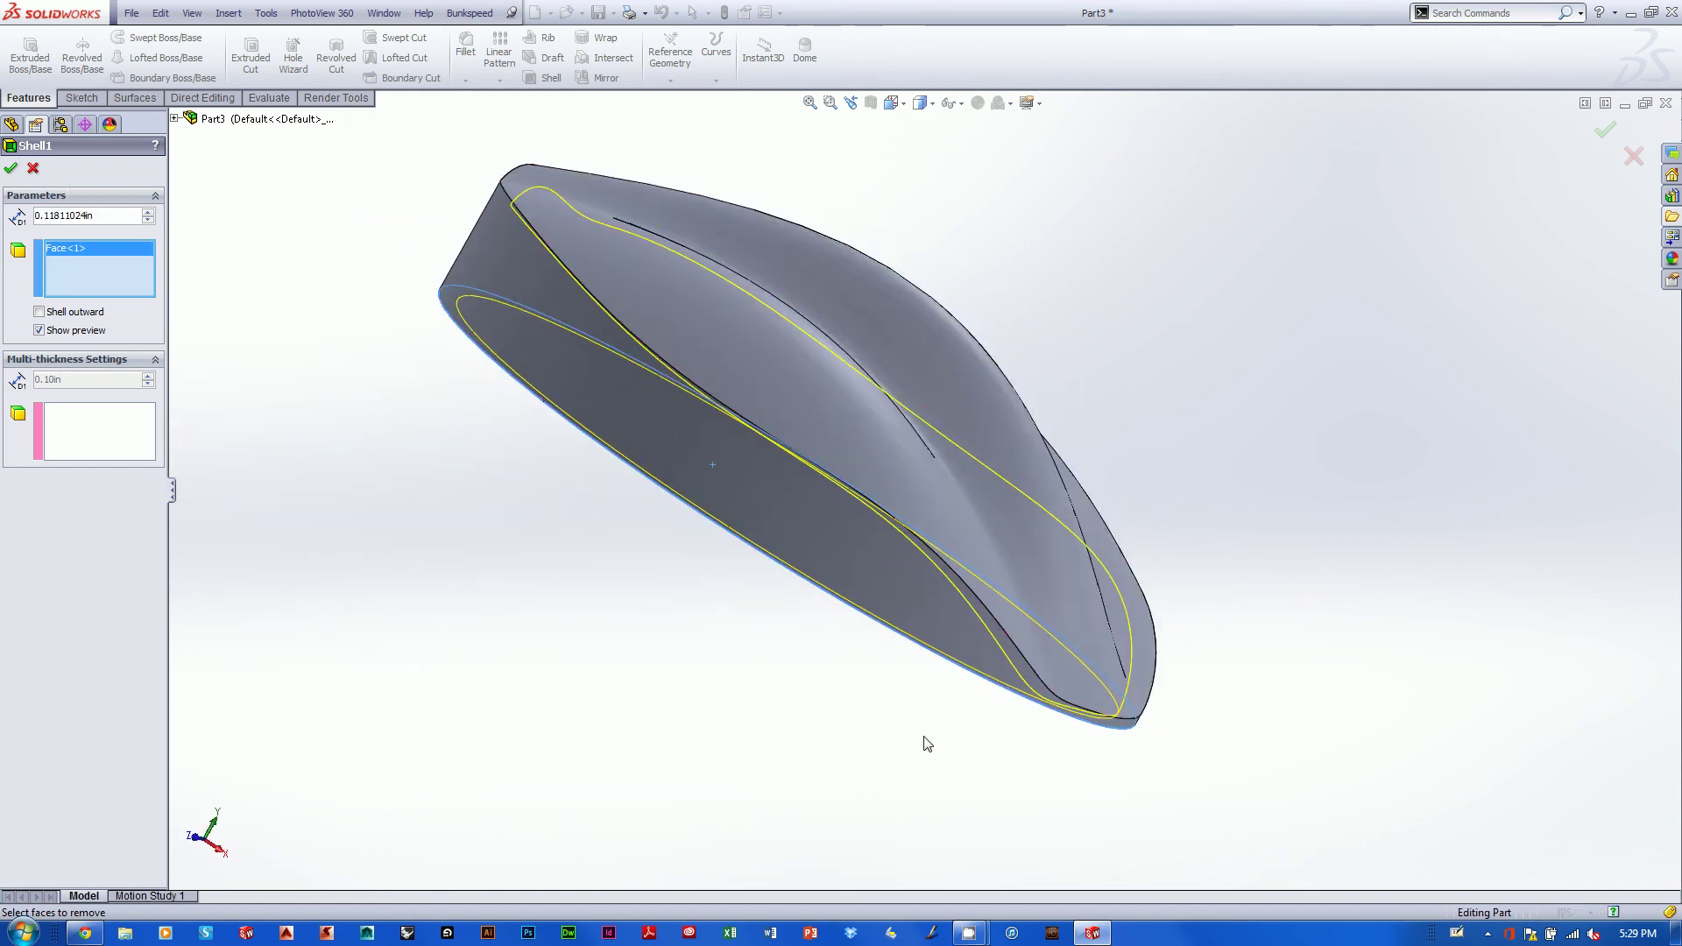
scroll(1142, 641, down, 5)
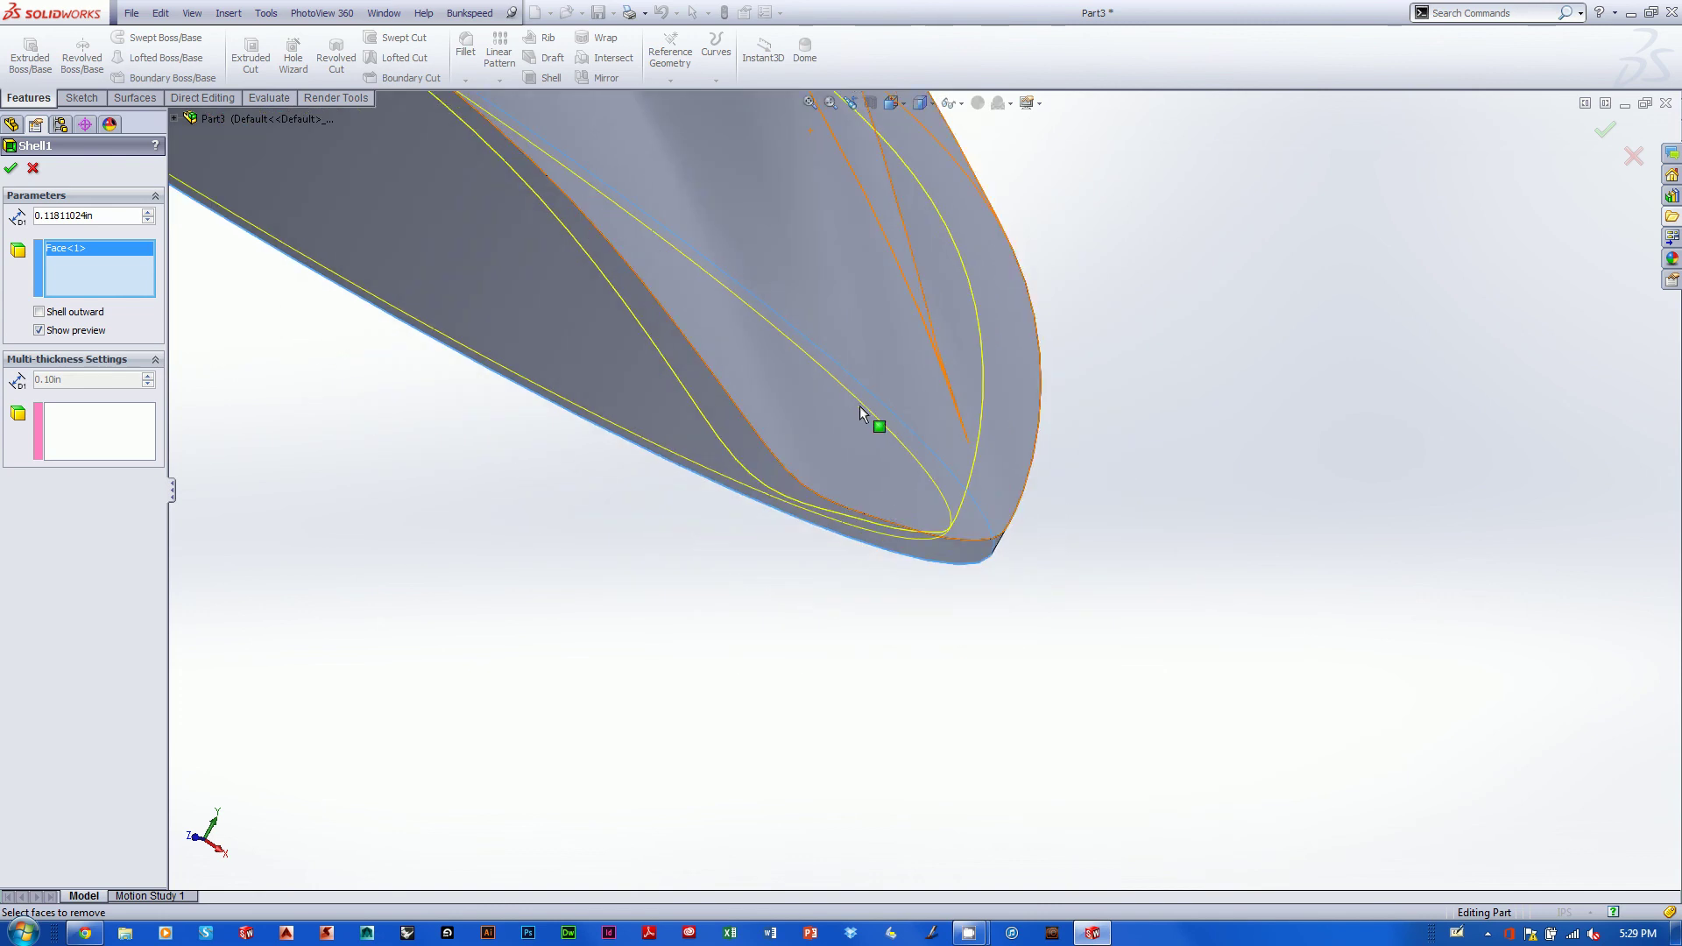
mouse_move(859, 406)
middle_down()
mouse_move(871, 286)
mouse_move(853, 383)
mouse_move(898, 424)
mouse_move(871, 424)
mouse_move(834, 376)
mouse_move(859, 395)
middle_up()
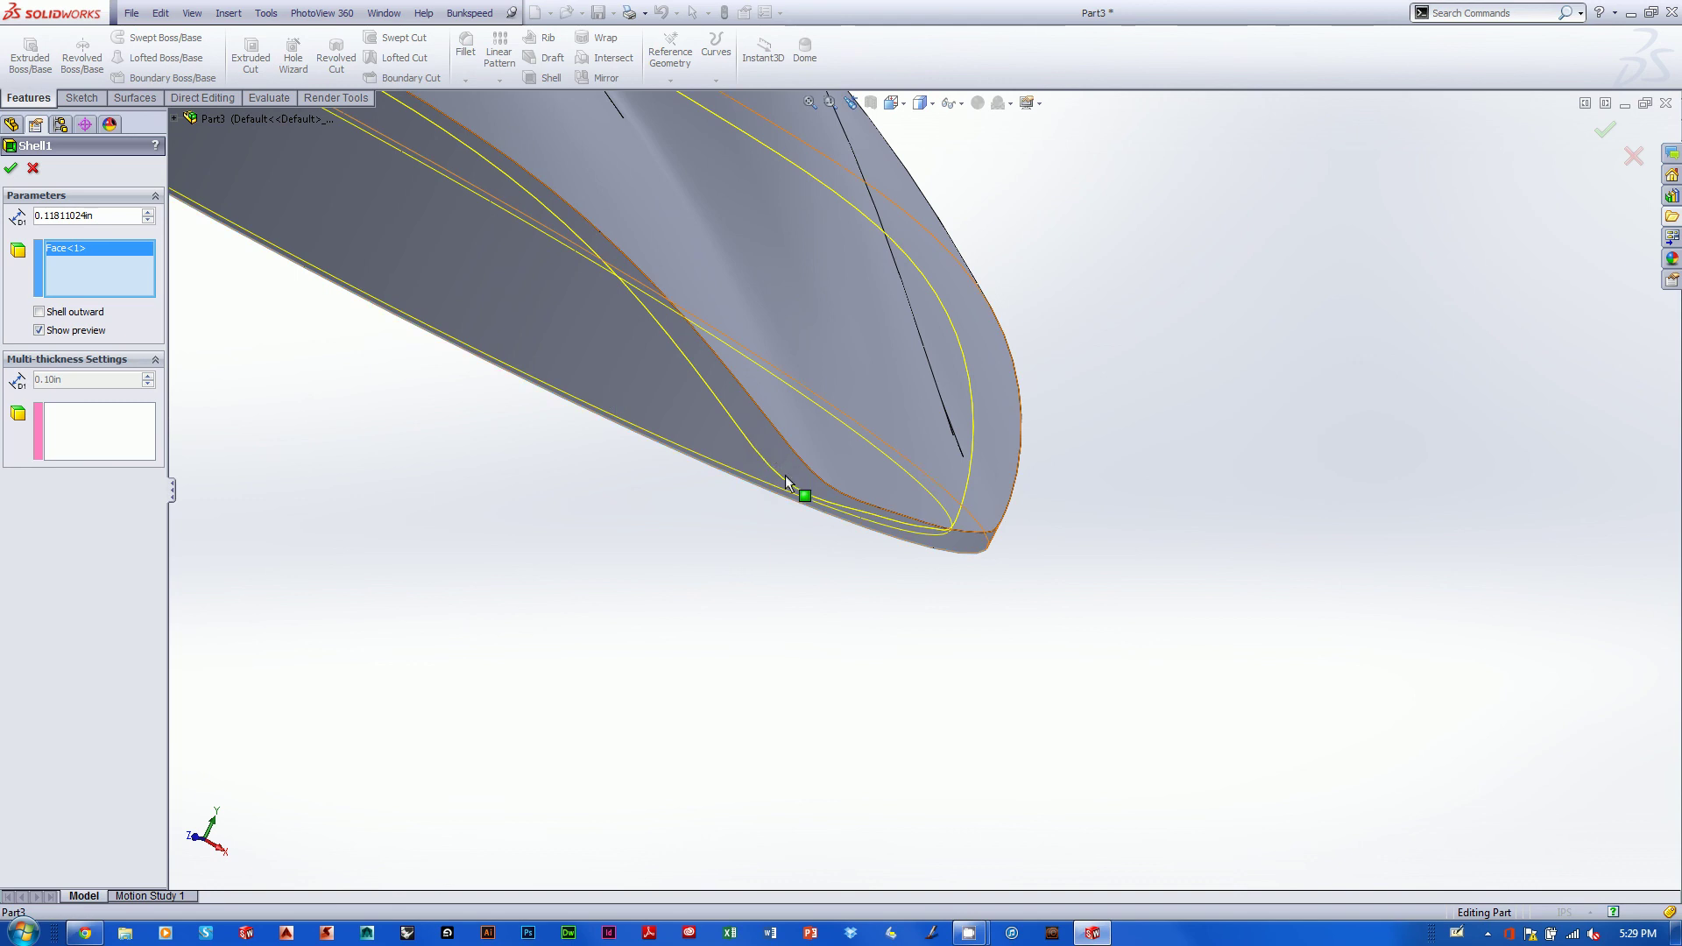
Set the shell thickness to 2 mm and complete the shell.
click(114, 214)
text(2mm)
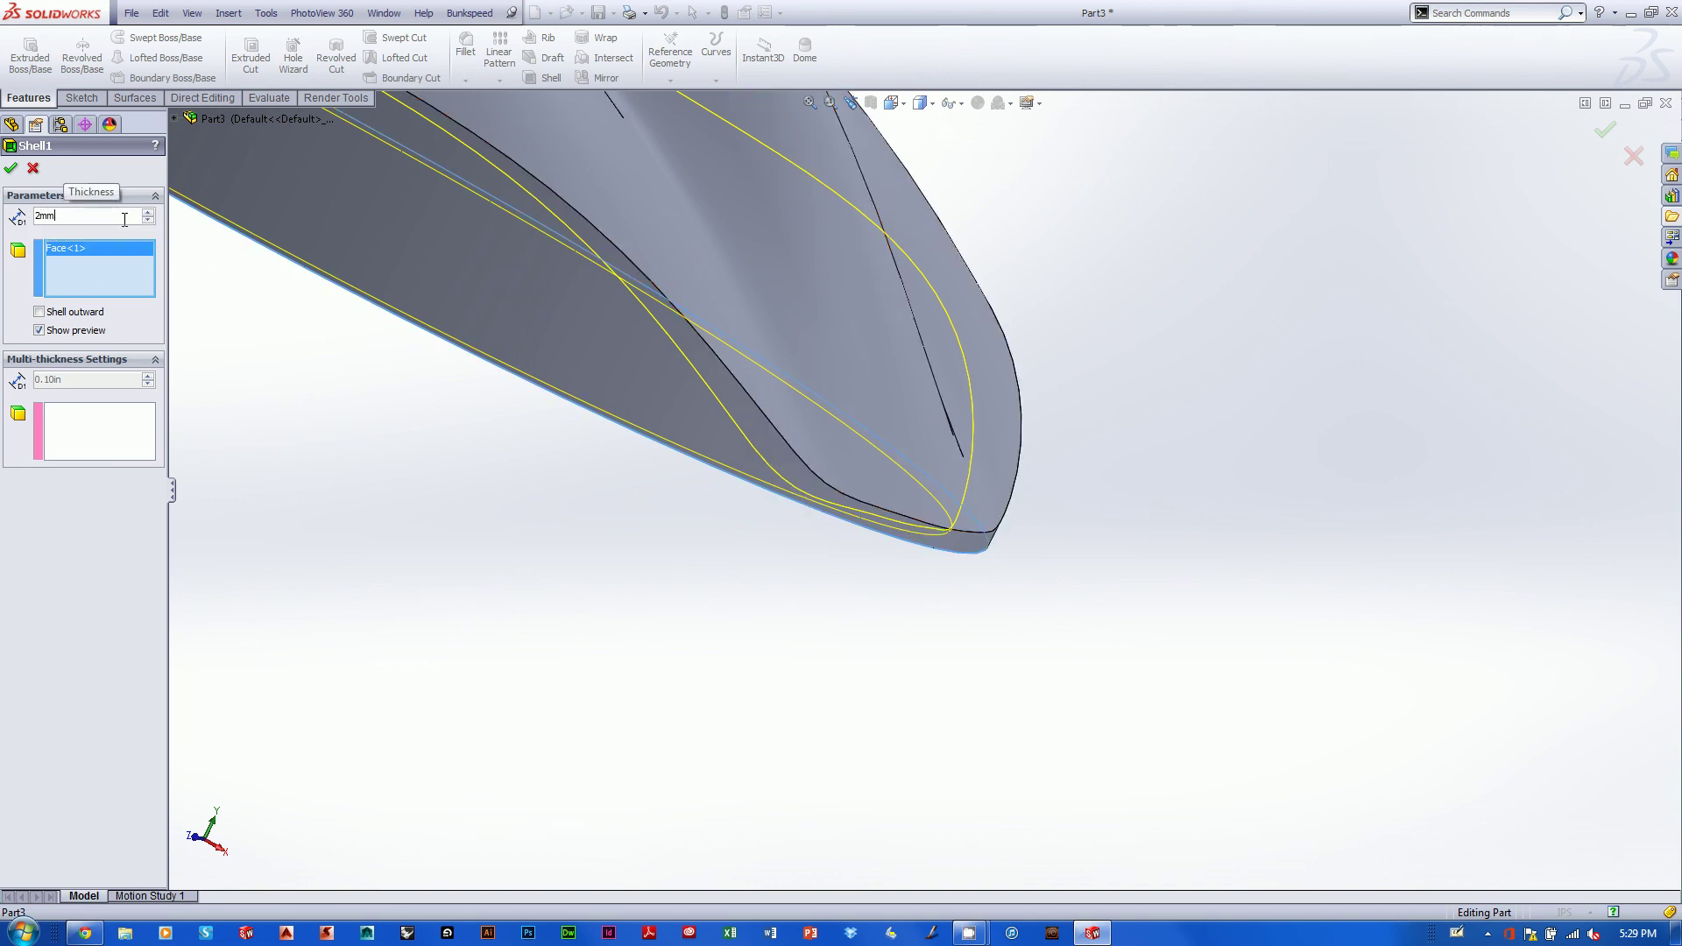
key(Return)
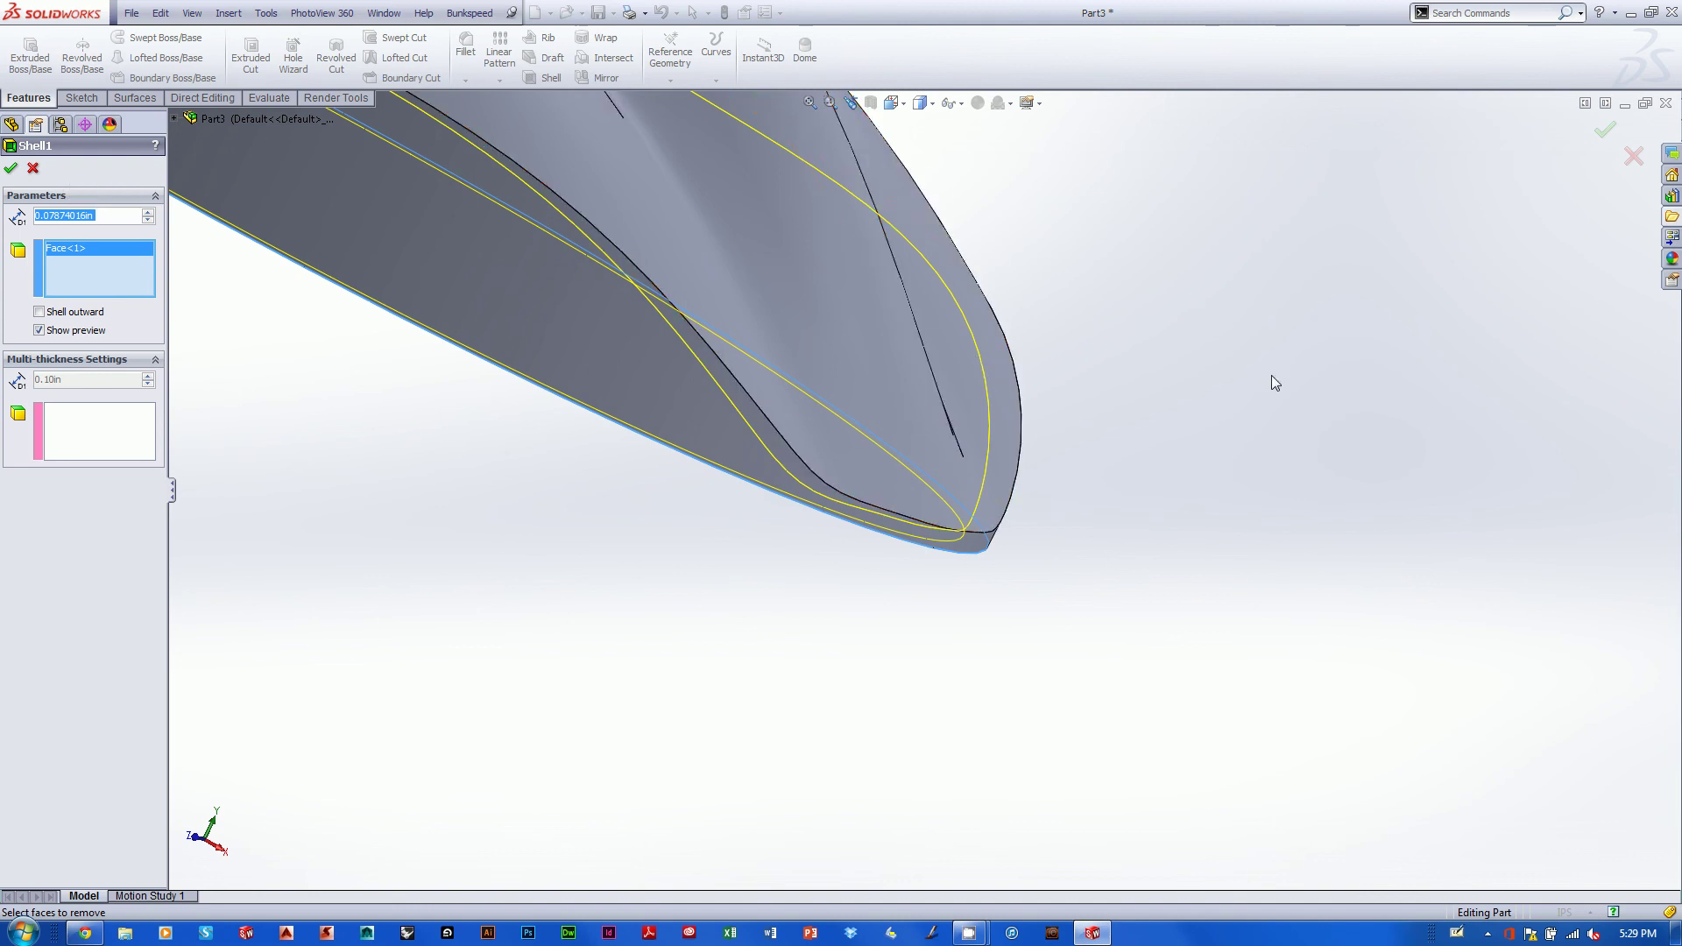
middle_drag(949, 637, 1196, 471)
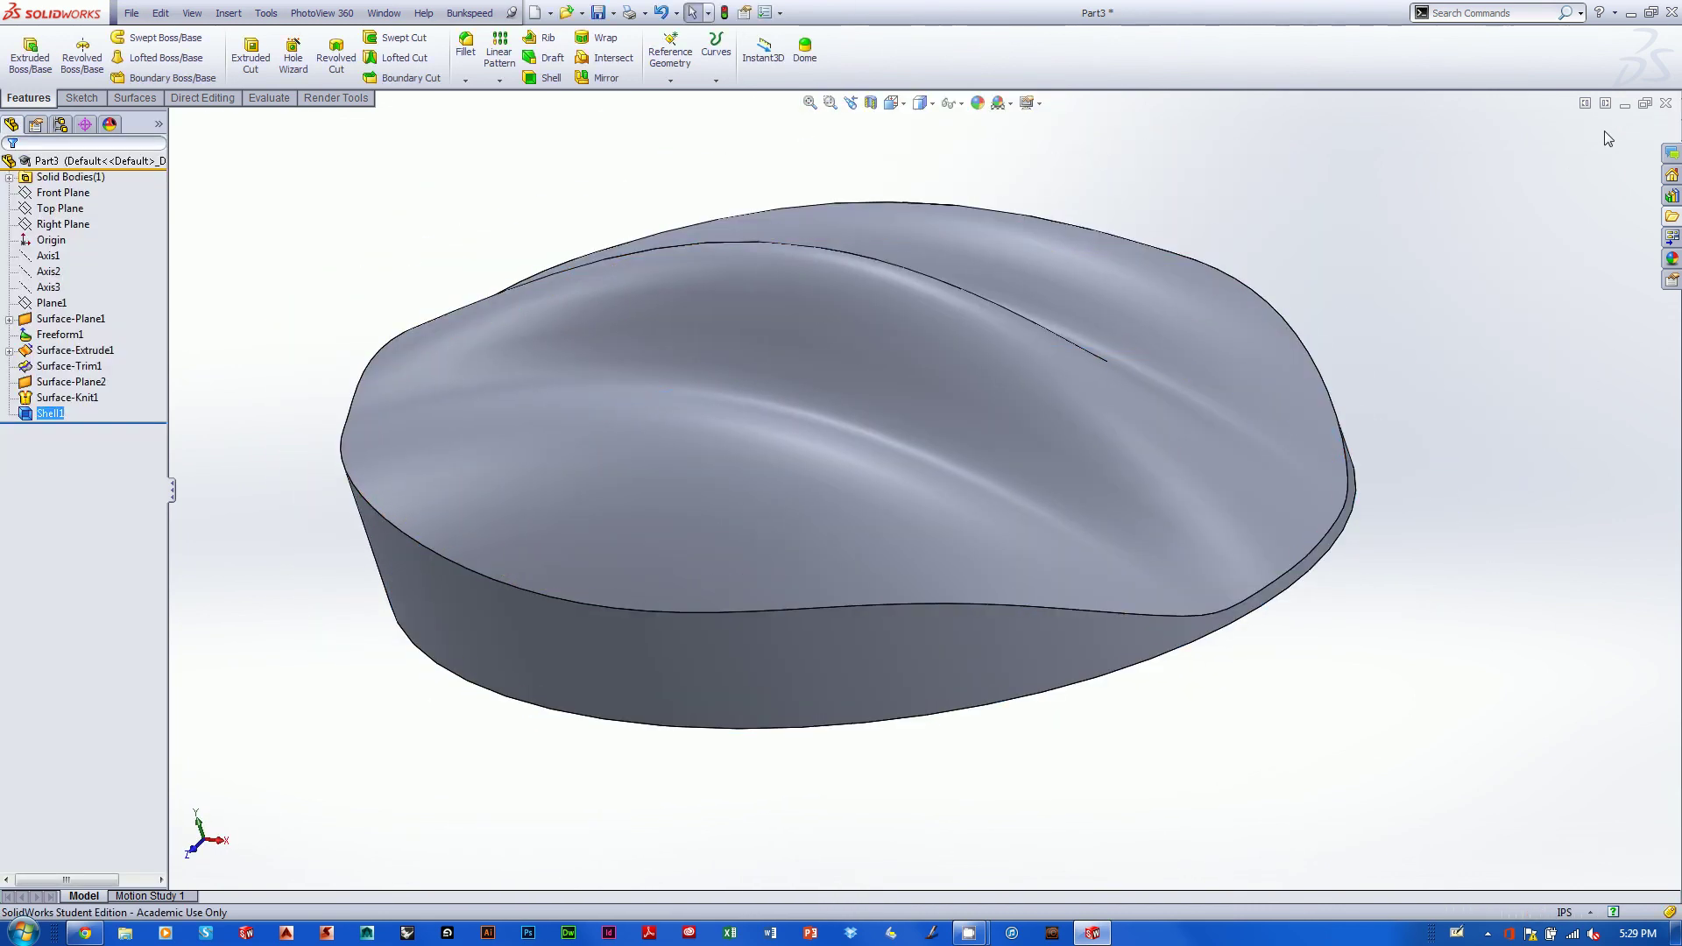
Check the shelled body's wall with a temporary section view along the Front Plane.
middle_drag(1297, 700, 1261, 699)
middle_drag(1066, 537, 1305, 495)
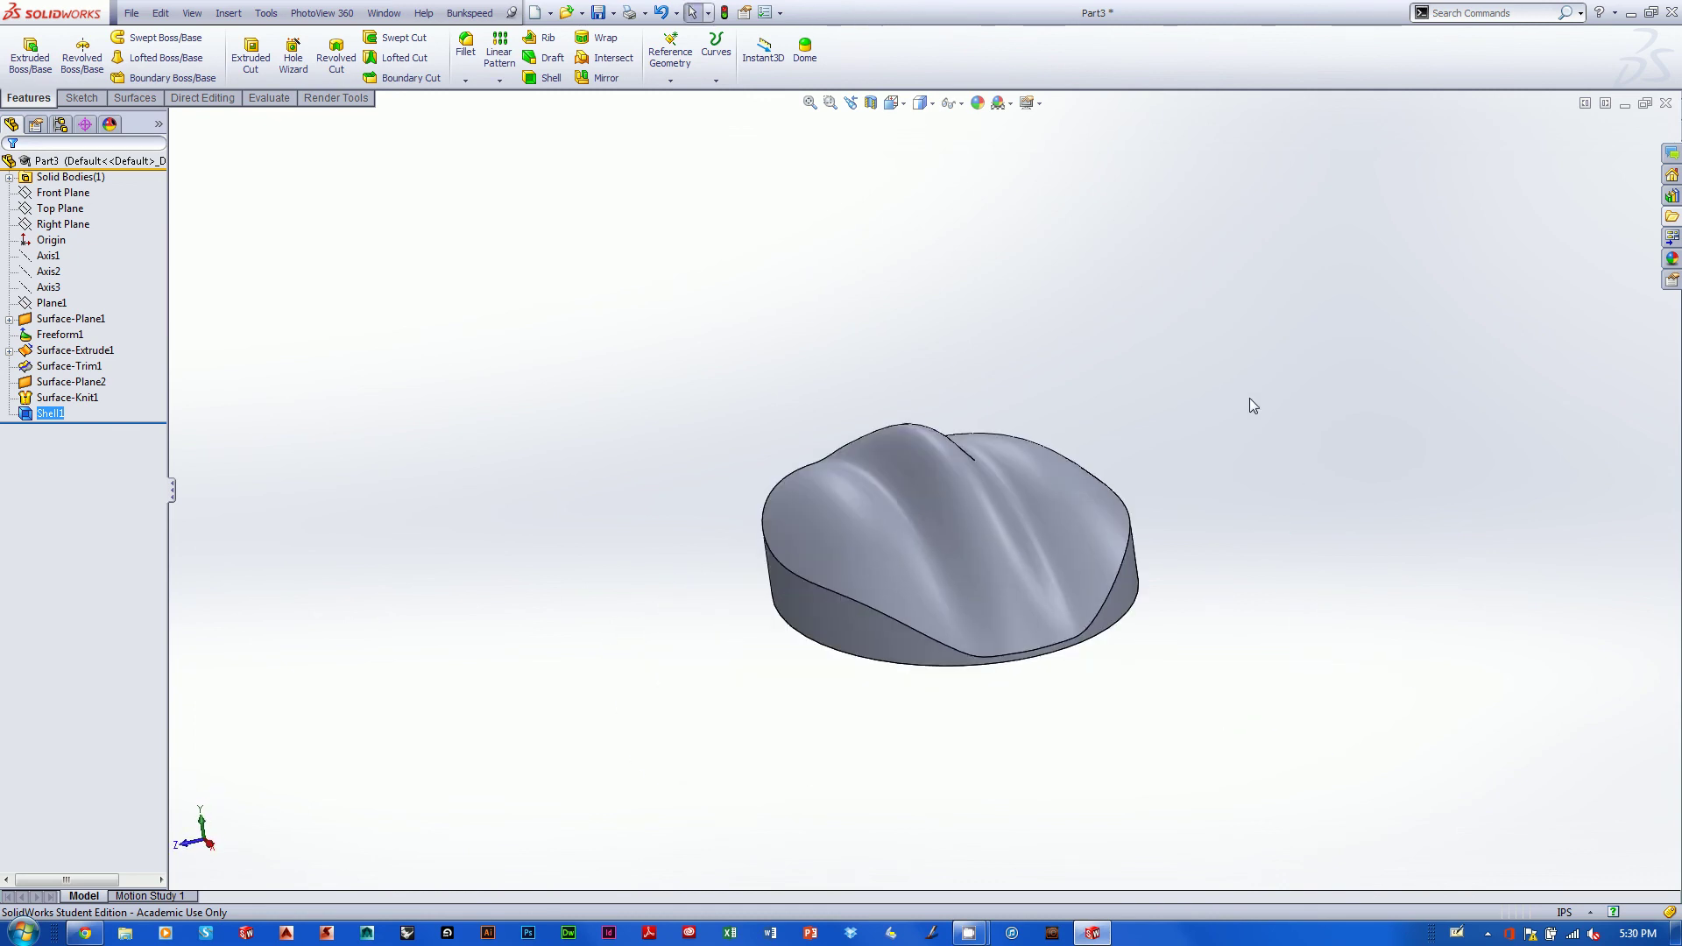
middle_drag(1249, 403, 1298, 363)
scroll(1298, 362, down, 3)
ctrl+middle_drag(1316, 287, 1102, 159)
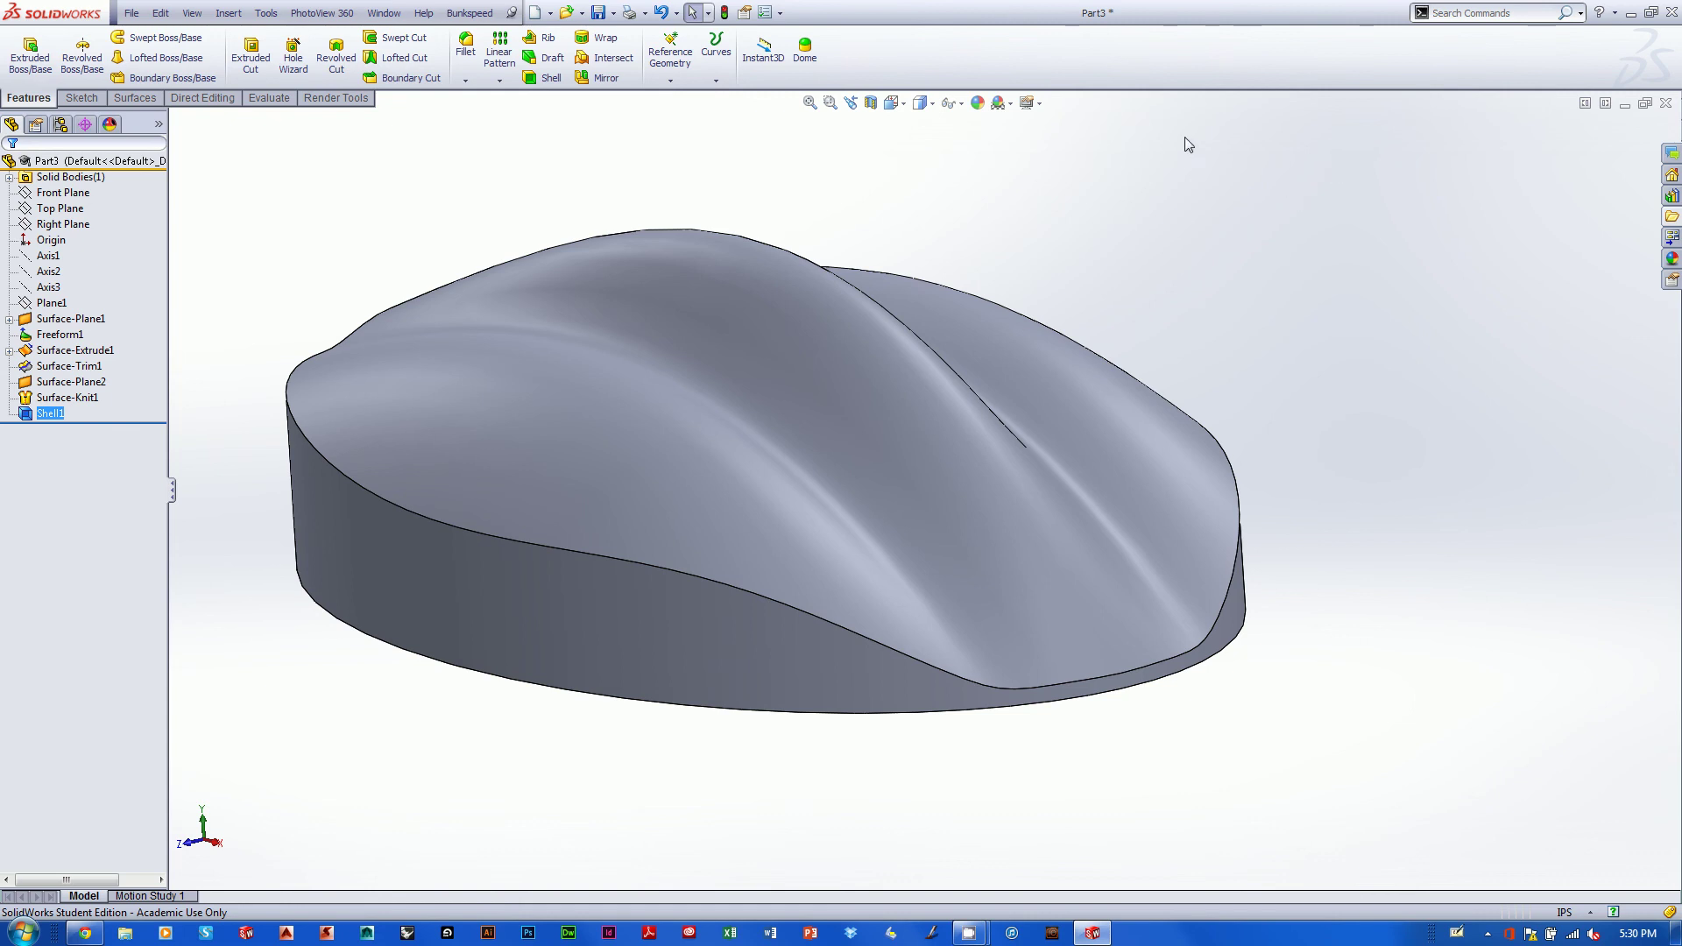
middle_drag(1204, 286, 1238, 307)
scroll(1199, 317, up, 2)
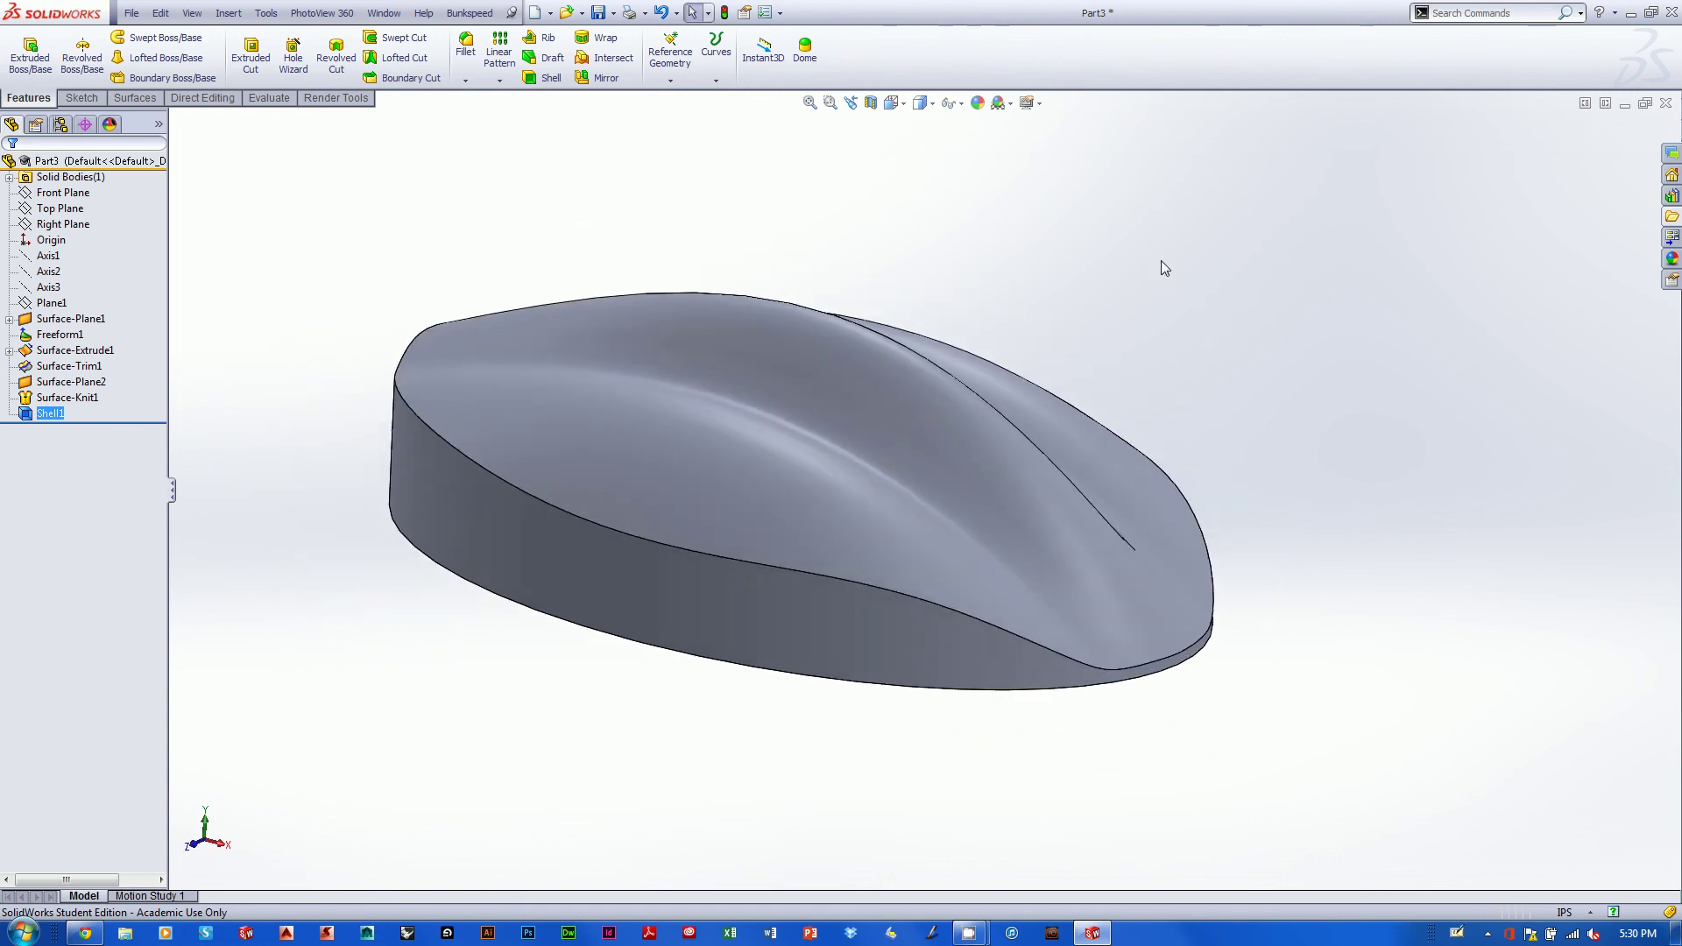
click(870, 102)
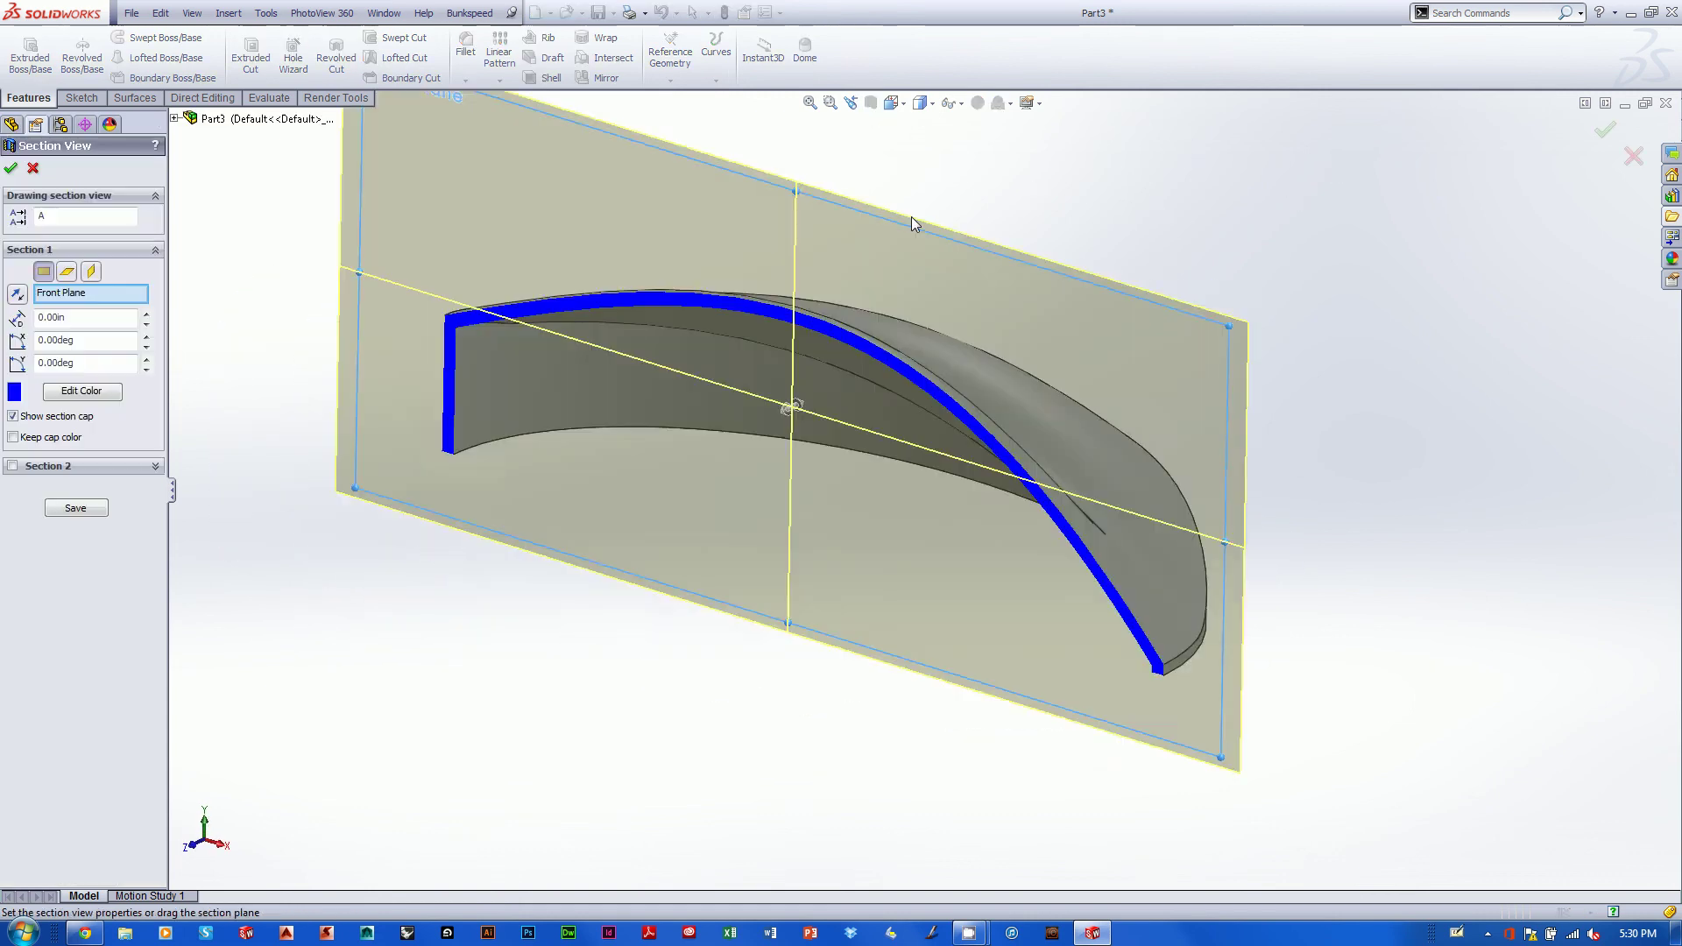
middle_drag(911, 217, 958, 187)
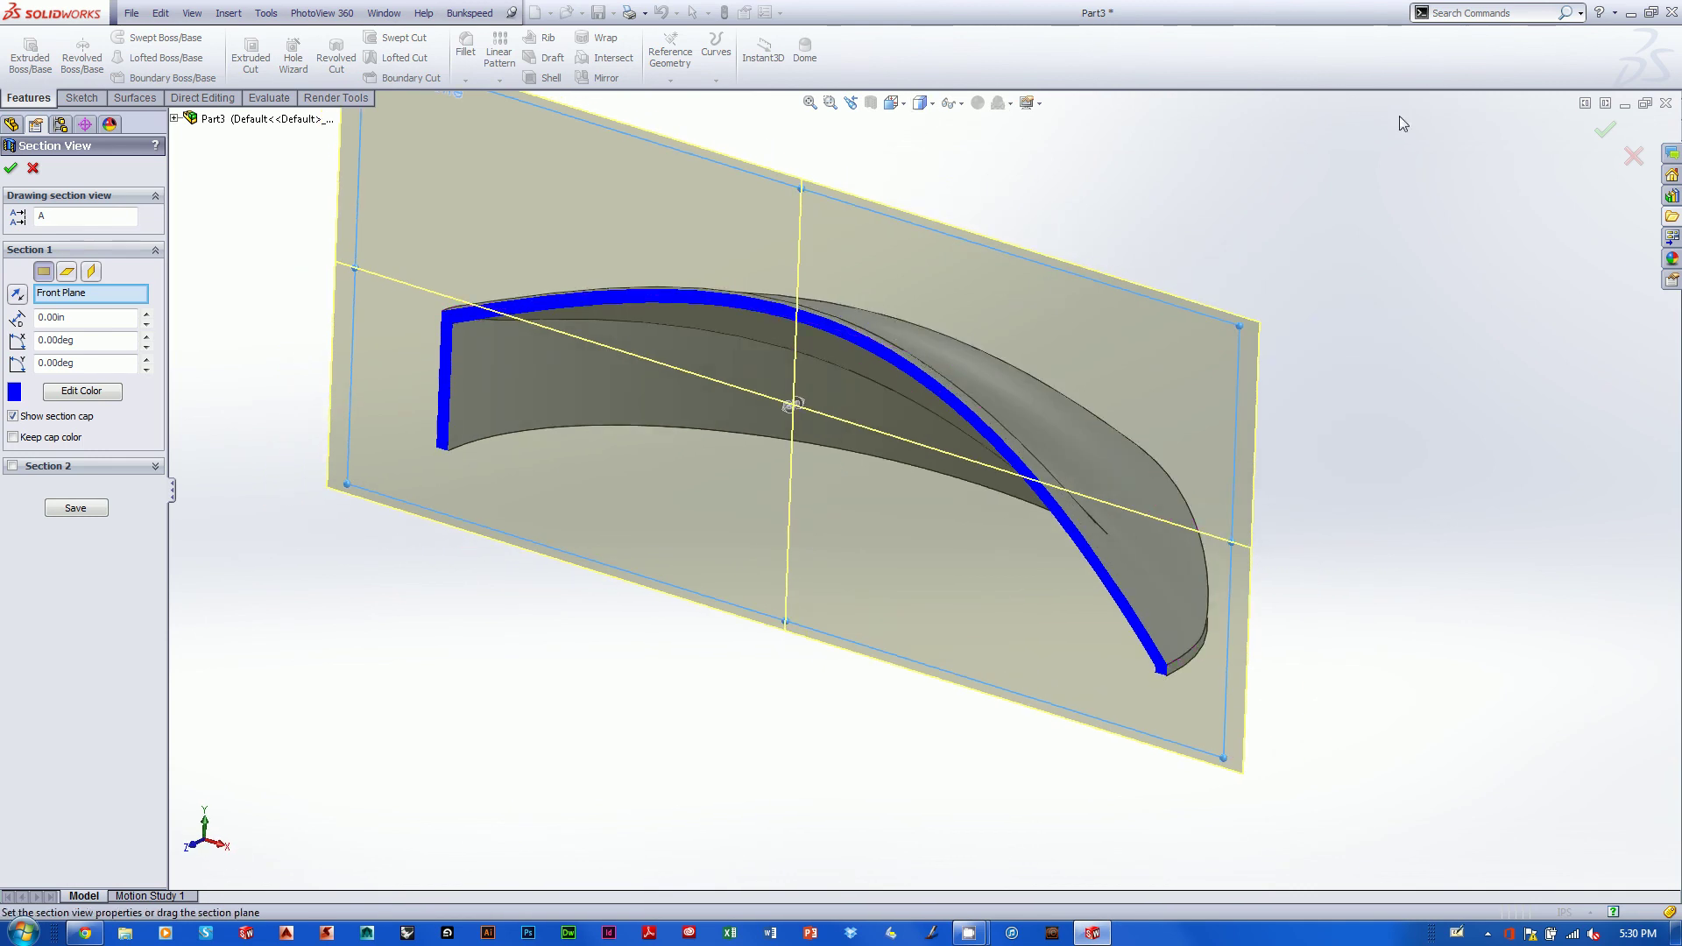
click(1635, 154)
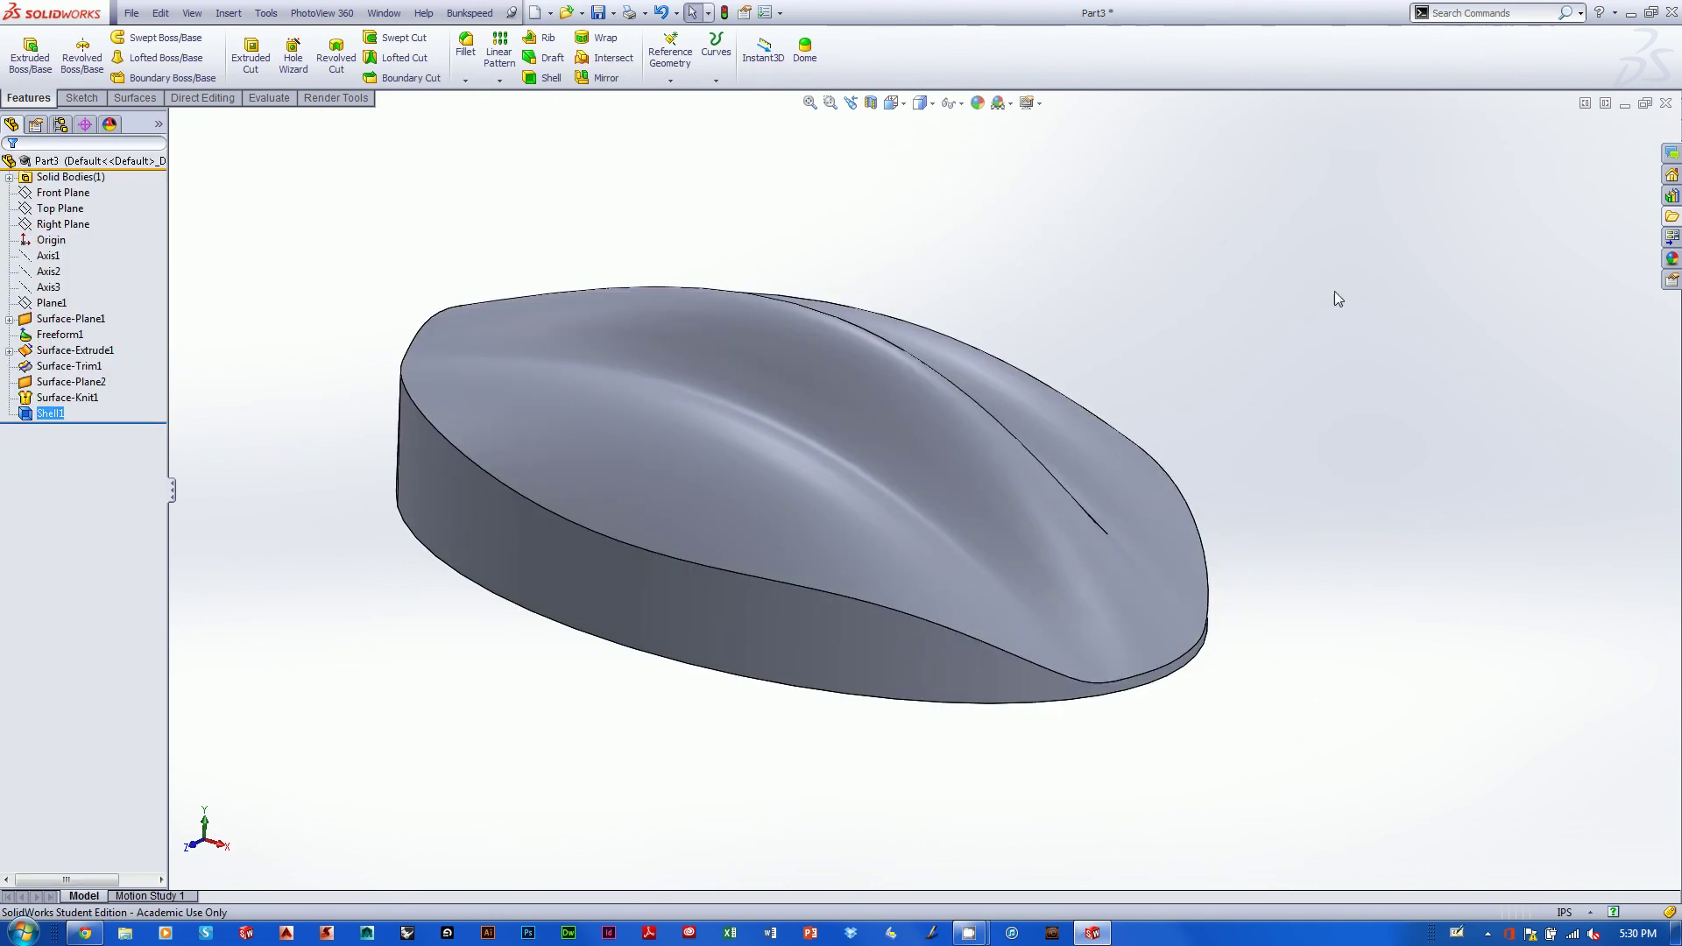
Fillet the contoured top face's outer edges with a 0.10 in constant radius.
click(478, 55)
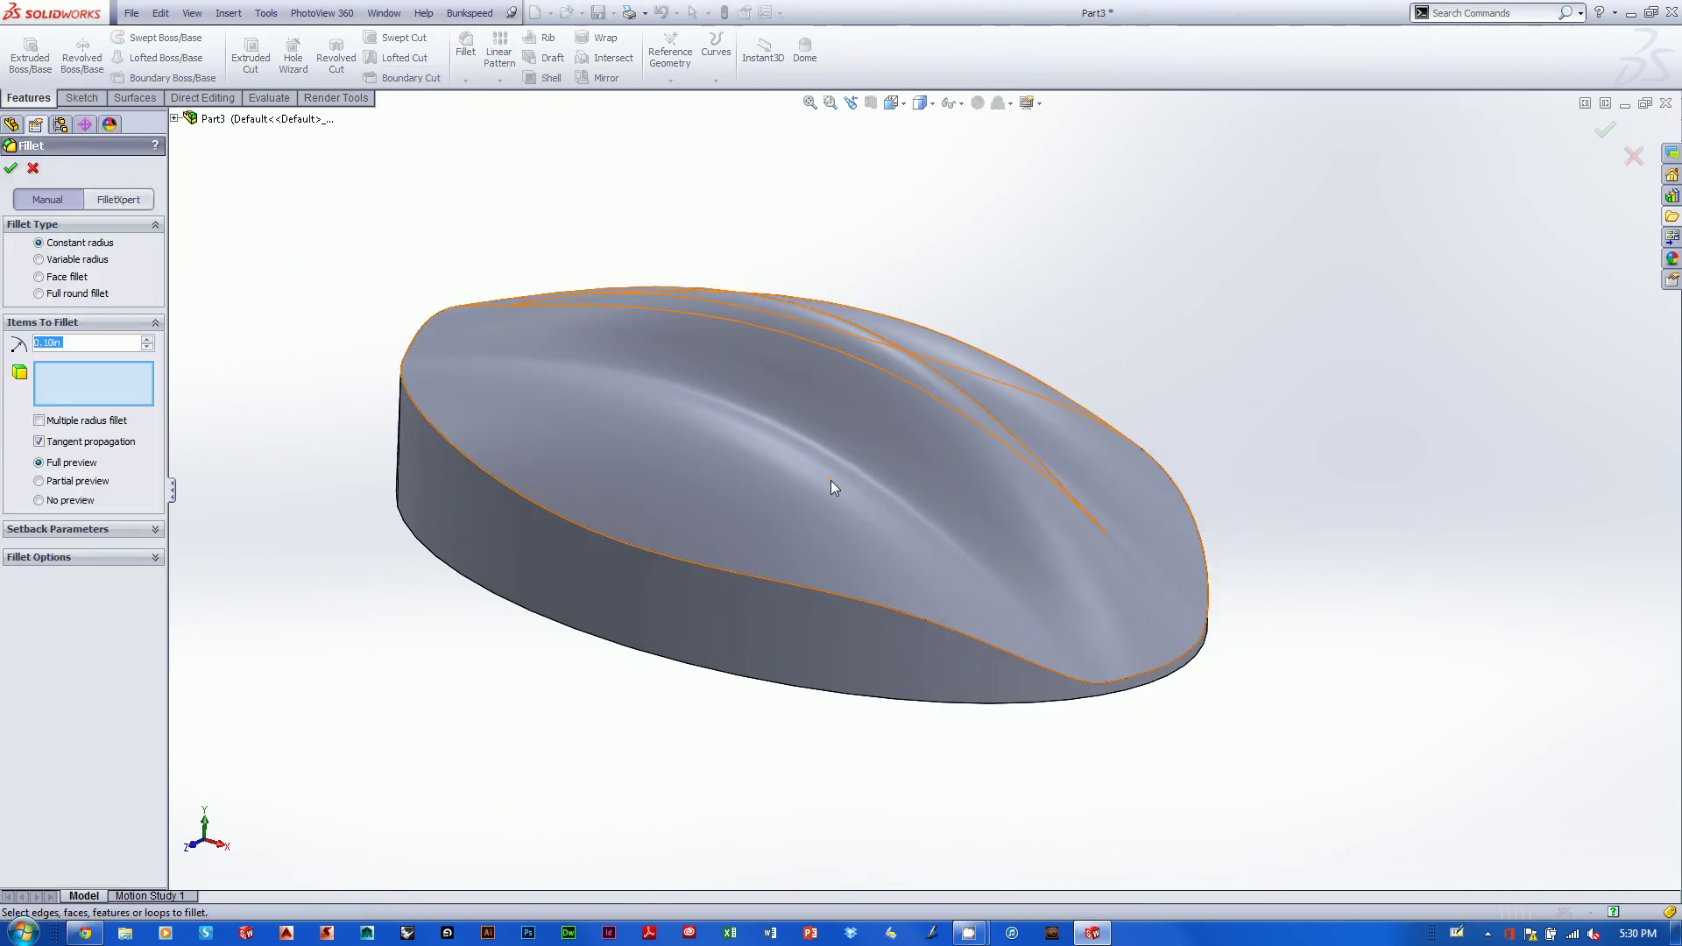
click(748, 496)
middle_drag(1362, 322, 1397, 319)
scroll(1396, 319, down, 3)
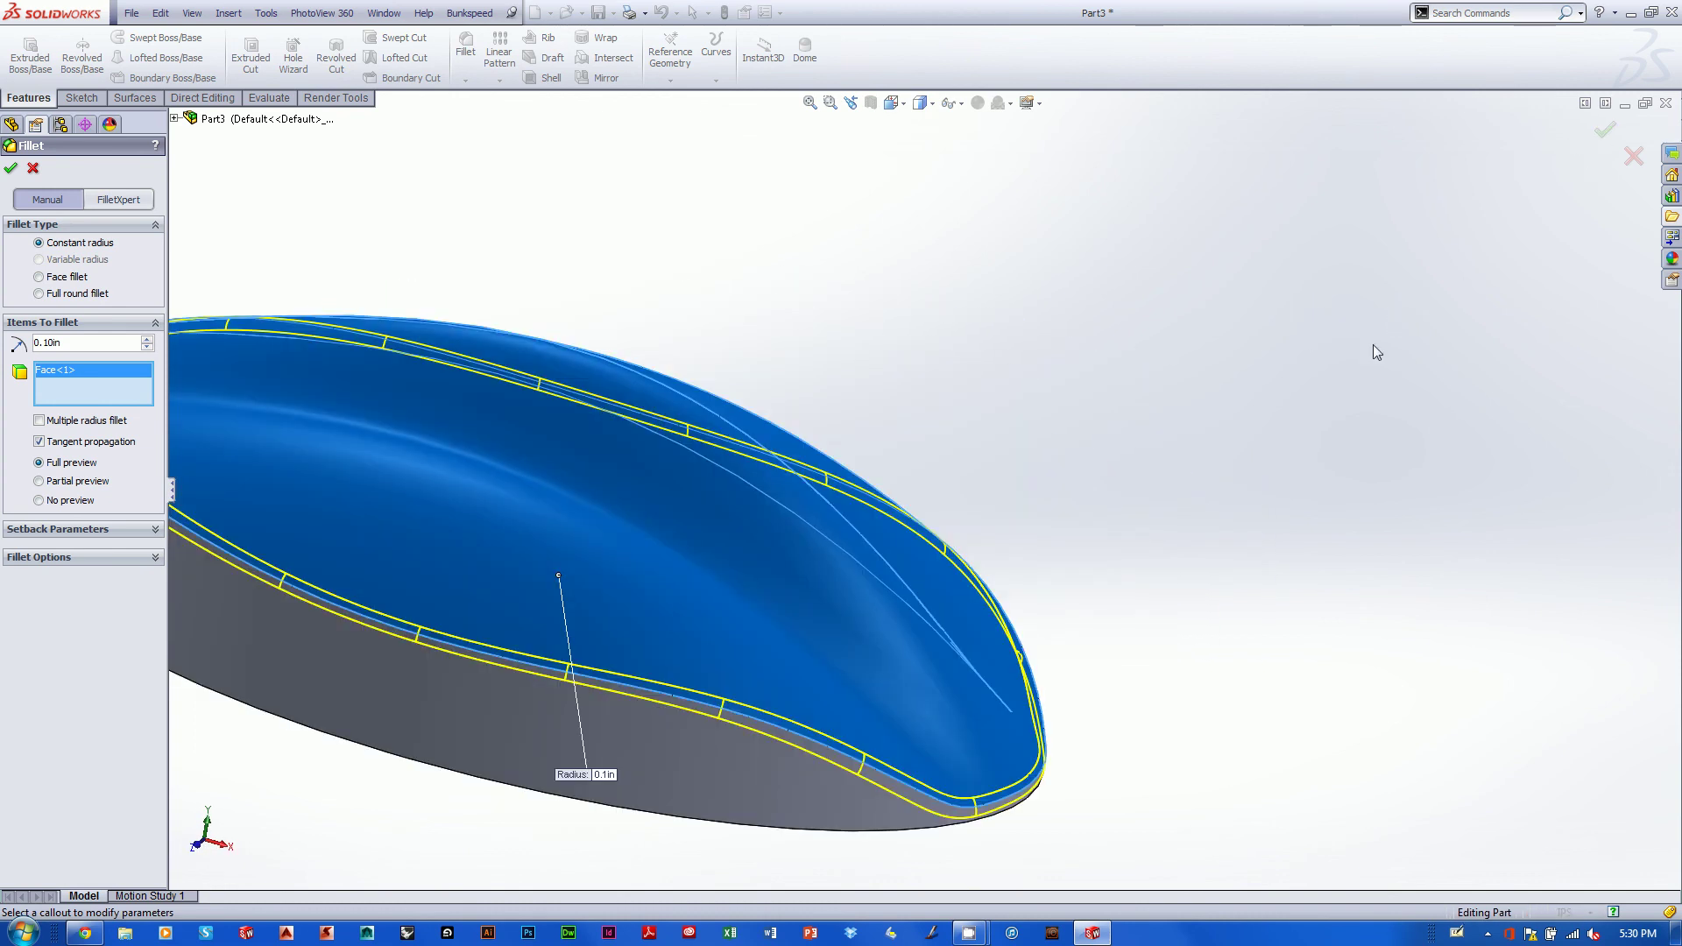
scroll(1251, 422, up, 3)
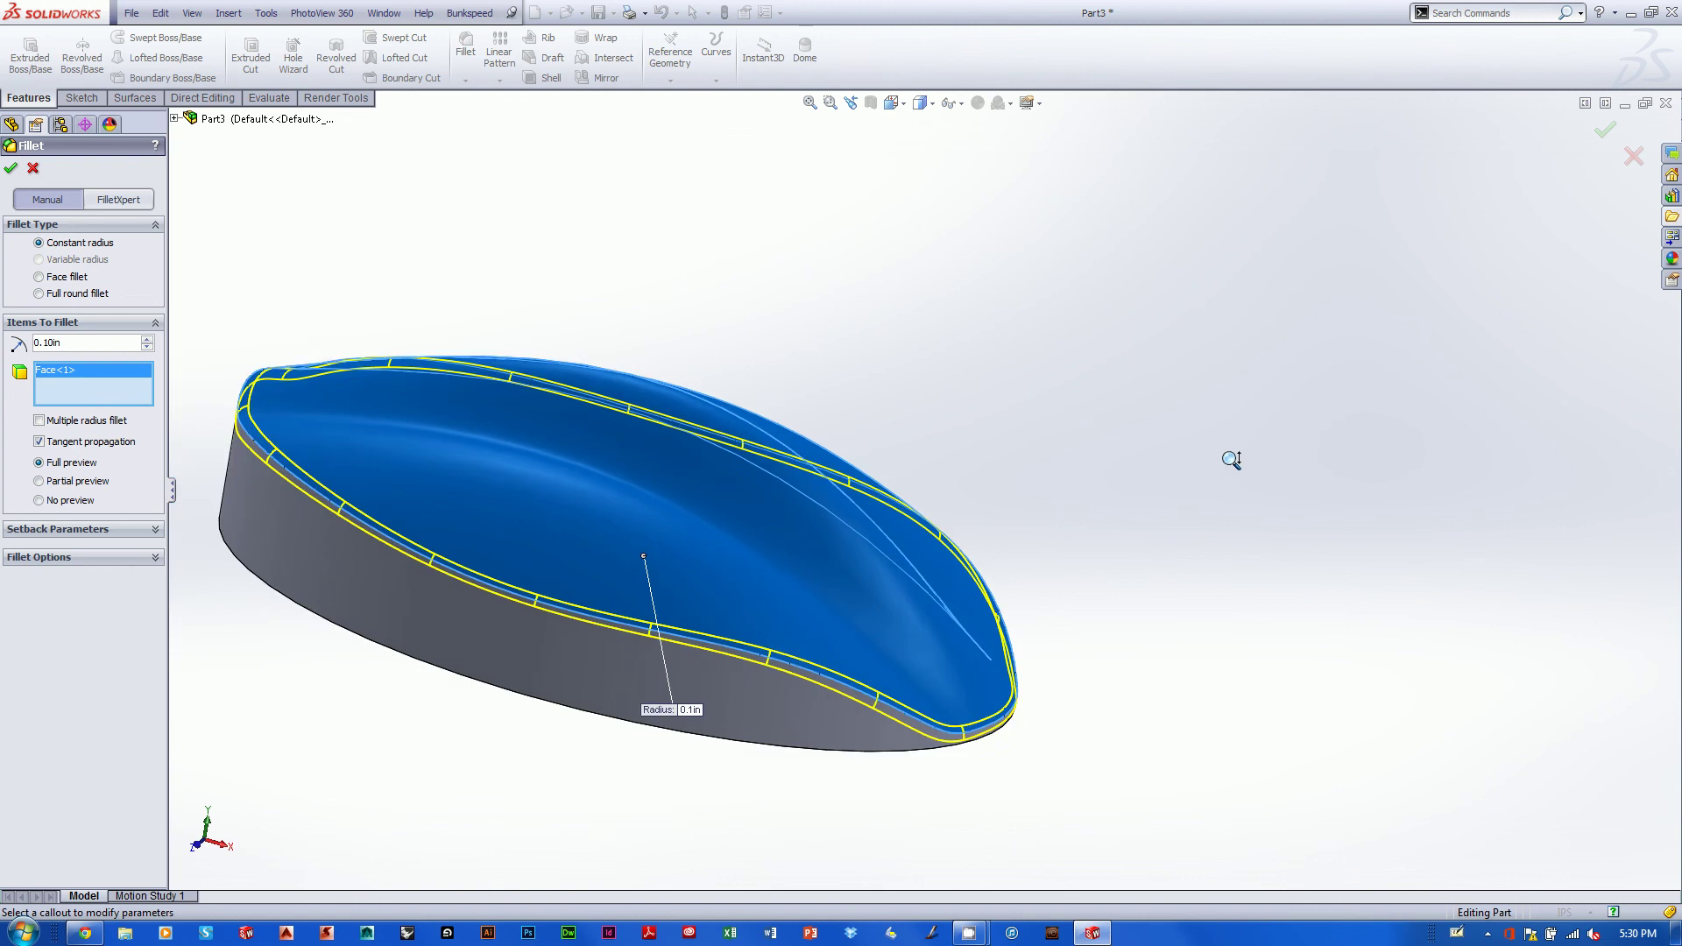
middle_drag(1271, 388, 1104, 662)
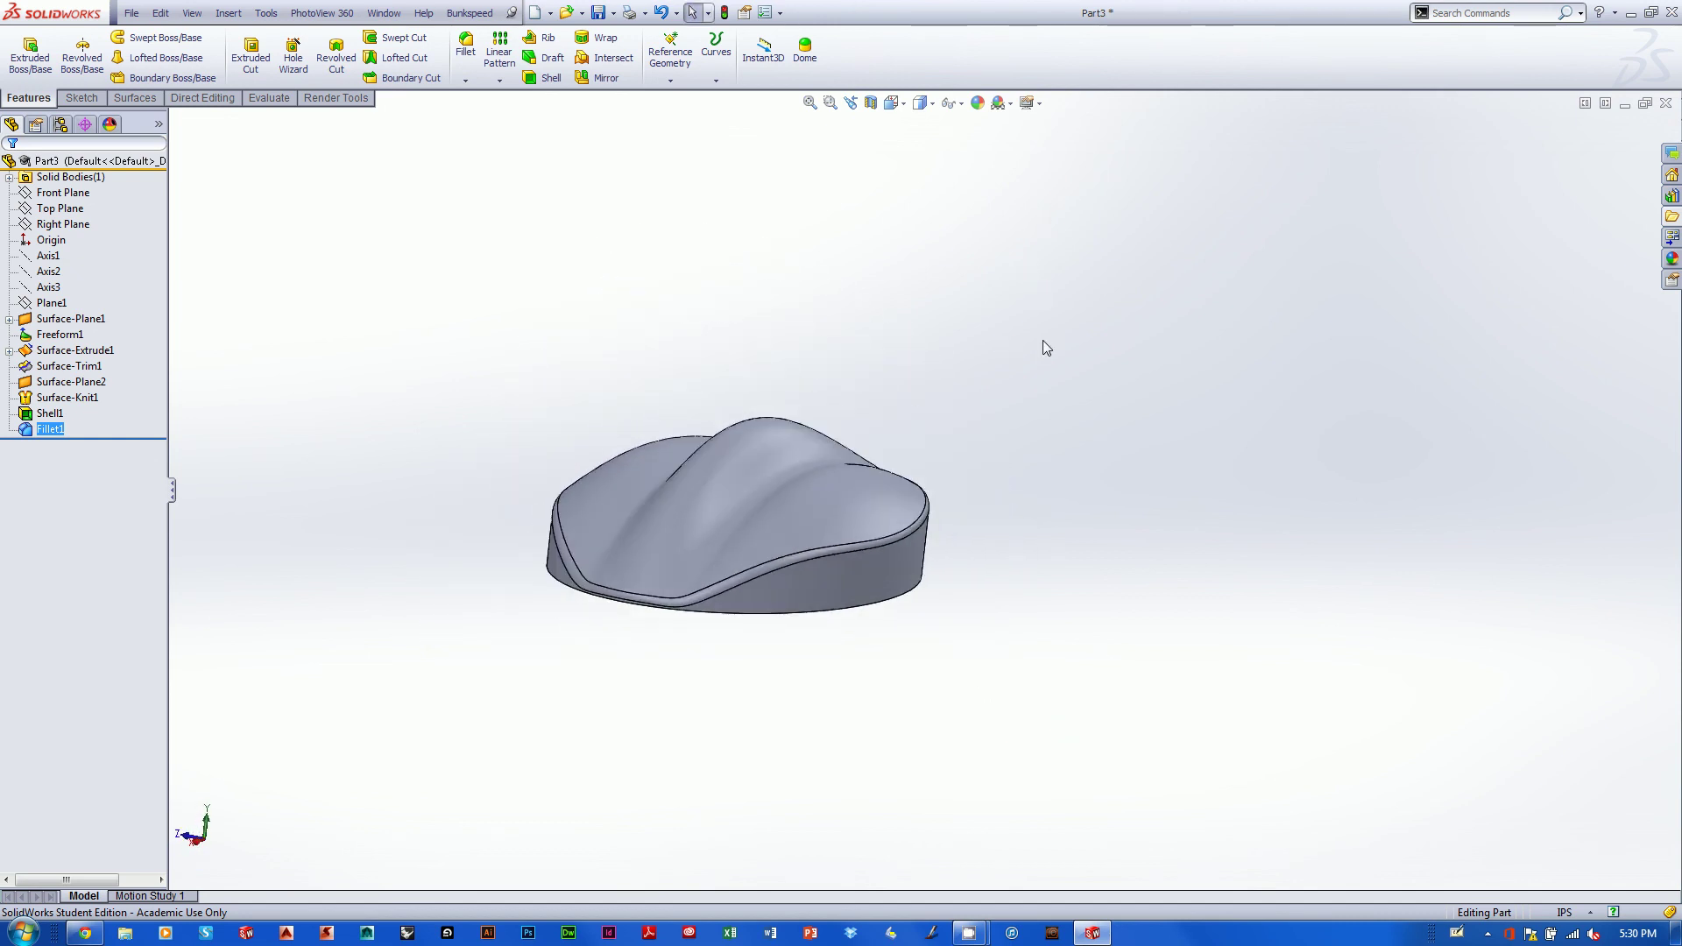
Examine the rounded rim and the contours of the finished body's top from several angles.
middle_drag(1043, 340, 1100, 357)
scroll(996, 521, down, 3)
scroll(904, 506, up, 3)
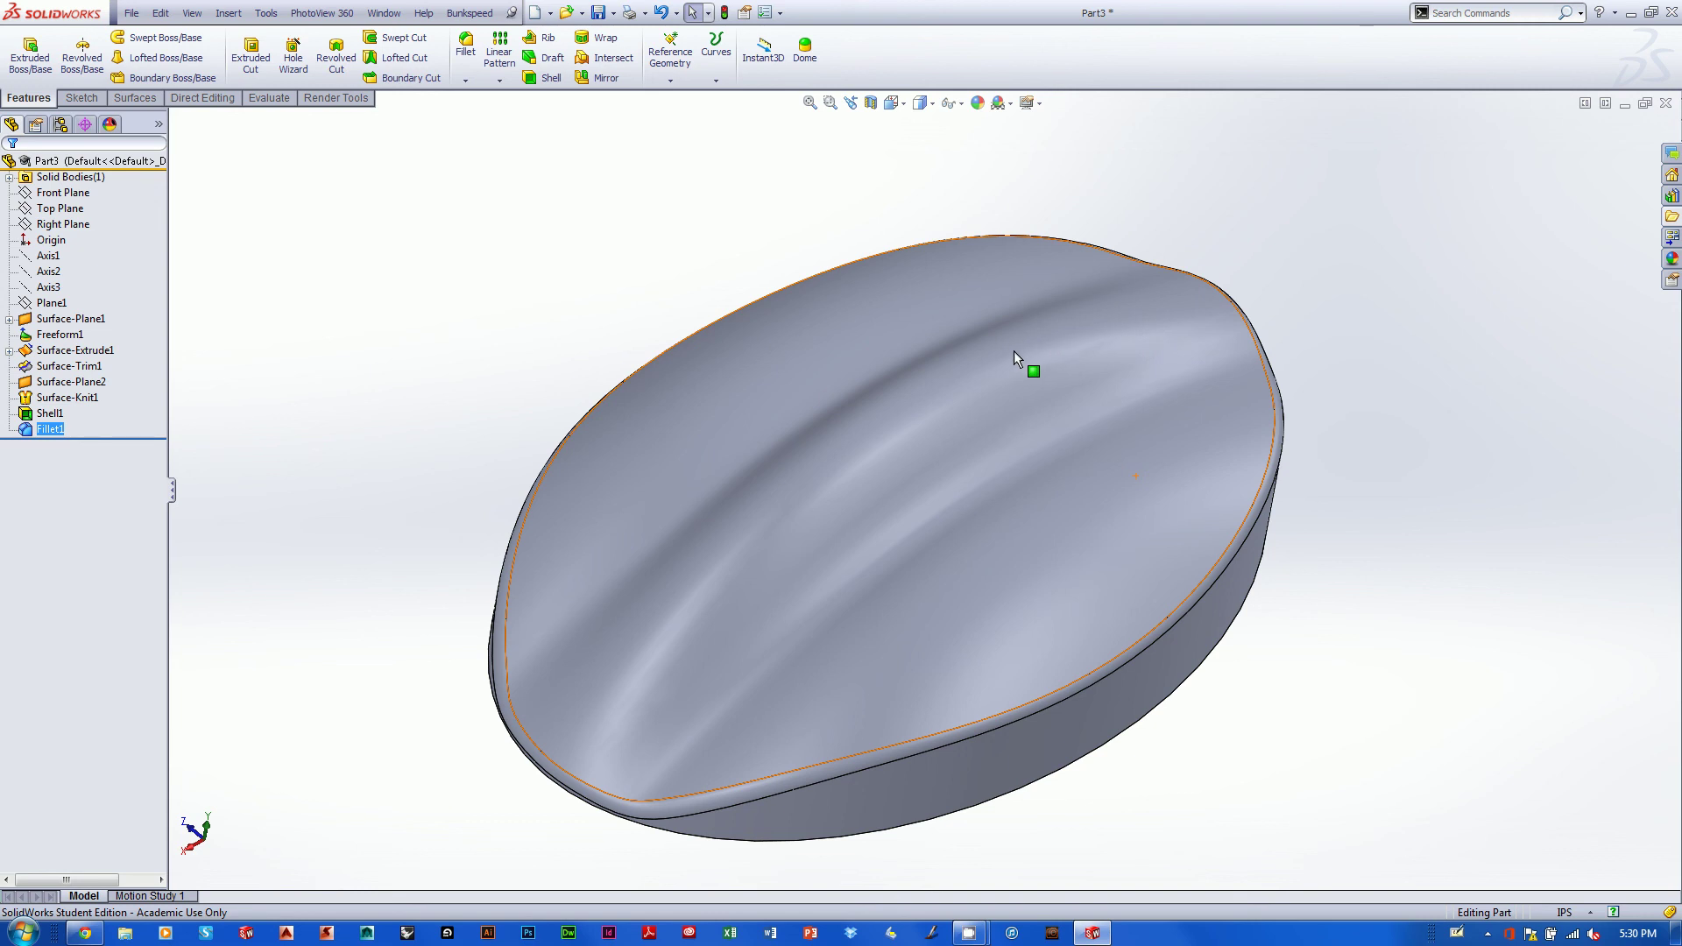
middle_drag(1288, 416, 1419, 413)
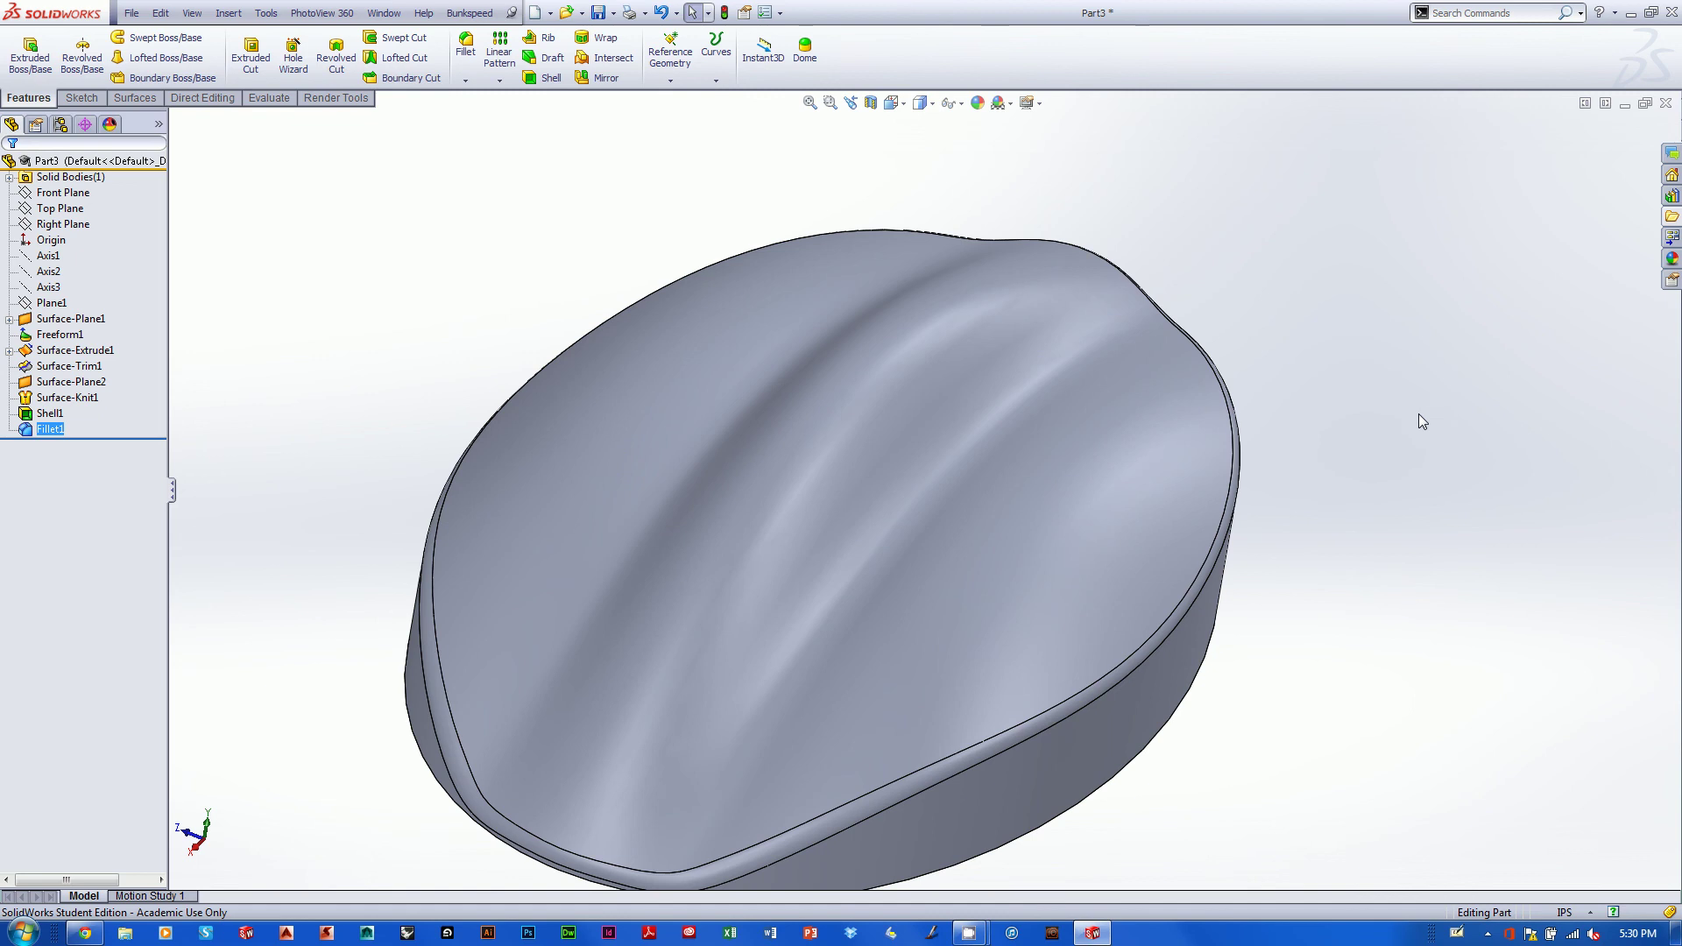
scroll(1417, 413, up, 1)
scroll(1357, 461, up, 1)
ctrl+middle_drag(1354, 472, 1423, 394)
scroll(1428, 398, down, 3)
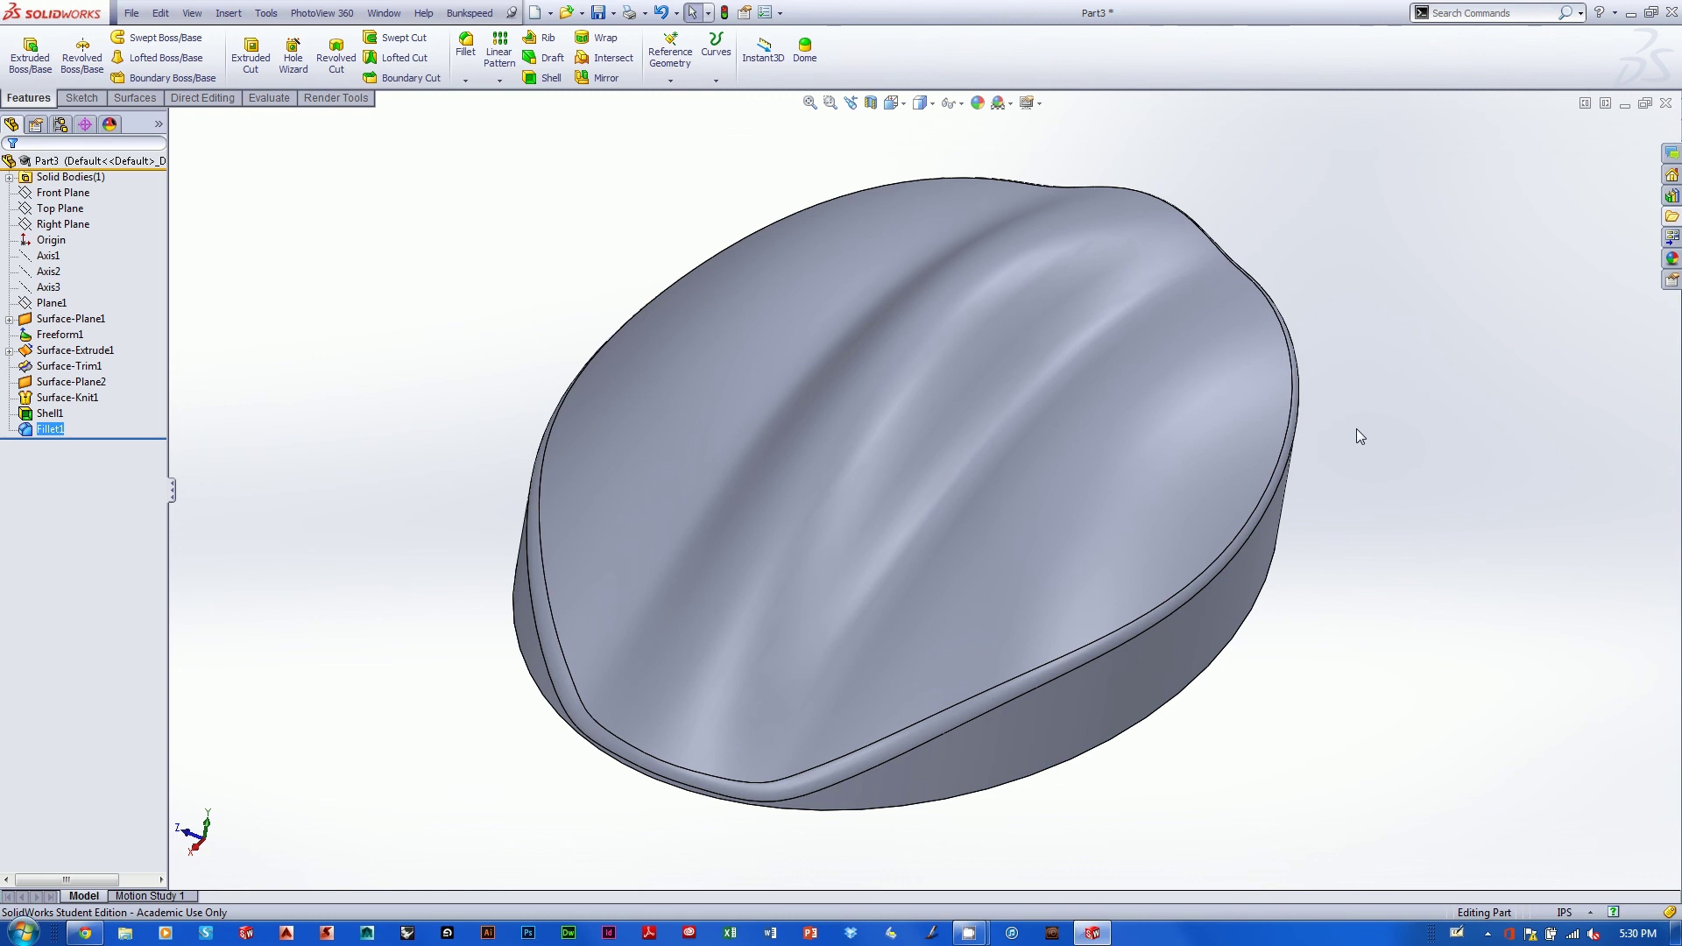
middle_drag(1356, 430, 1313, 464)
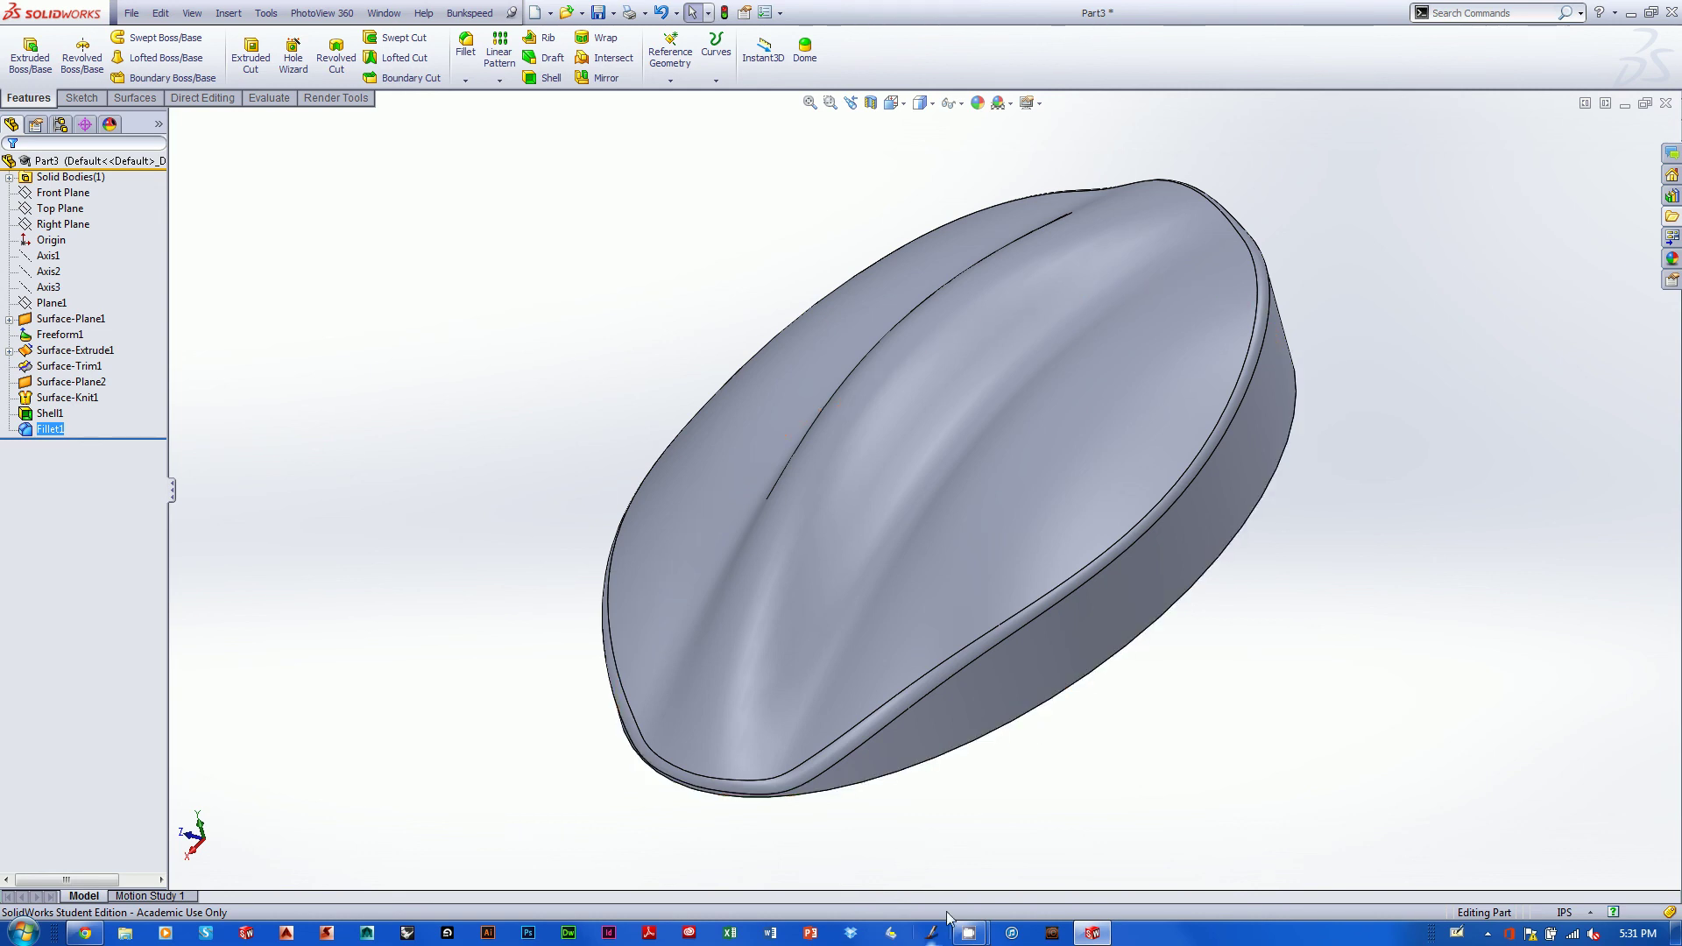
mouse_move(969, 931)
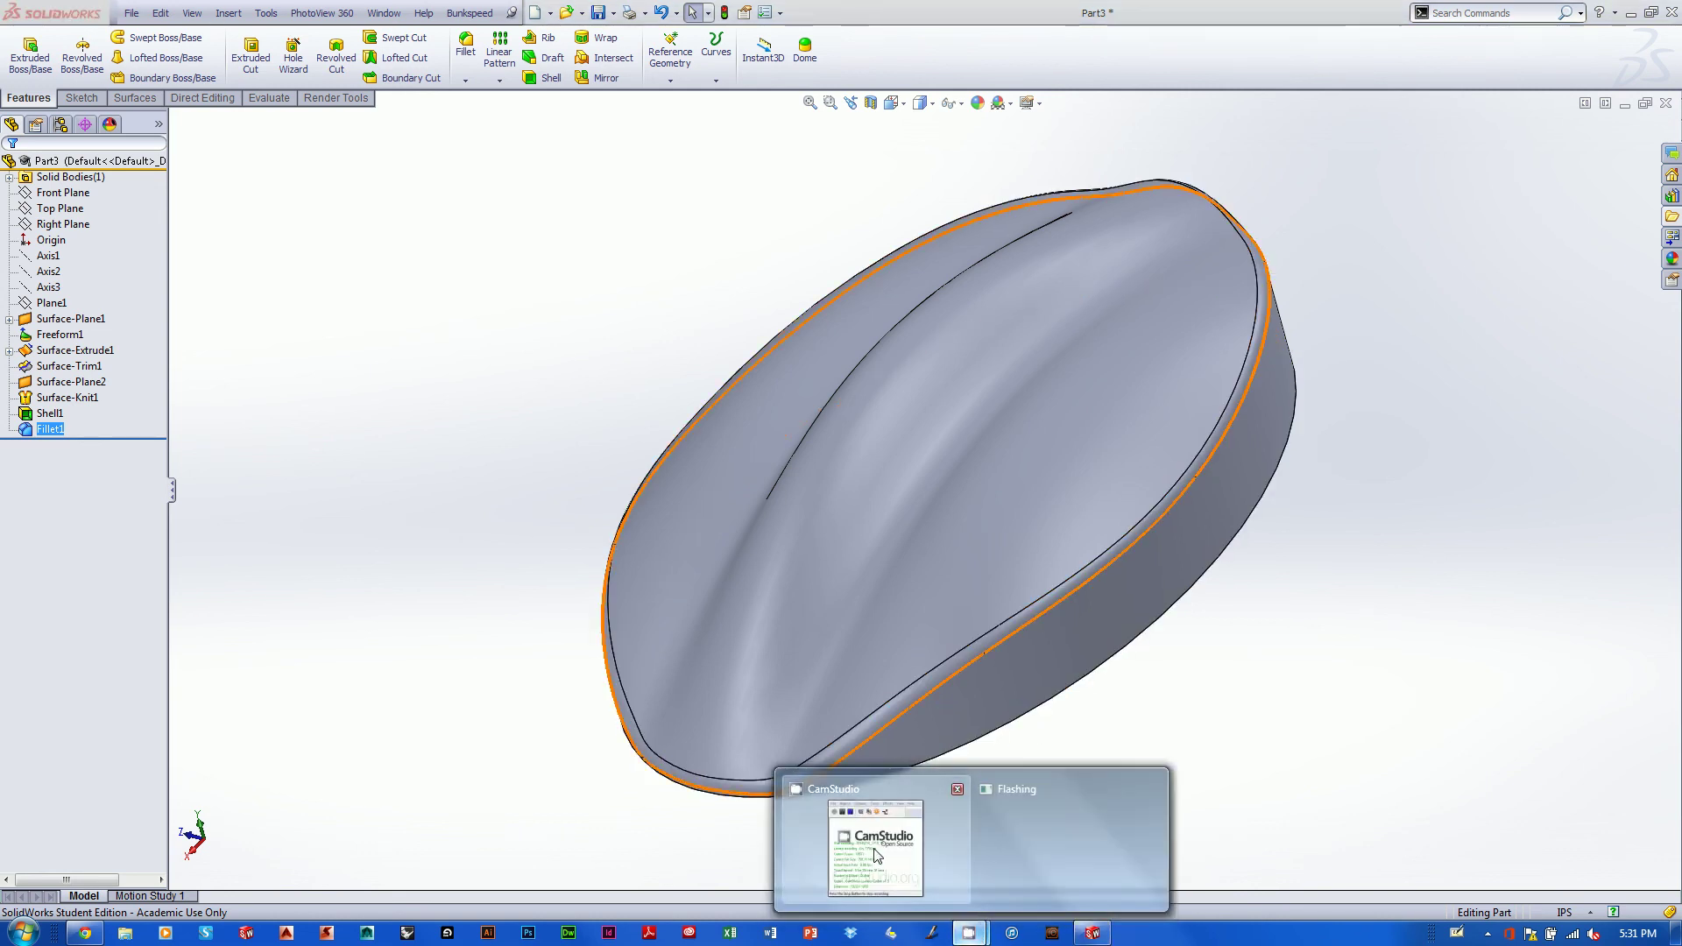